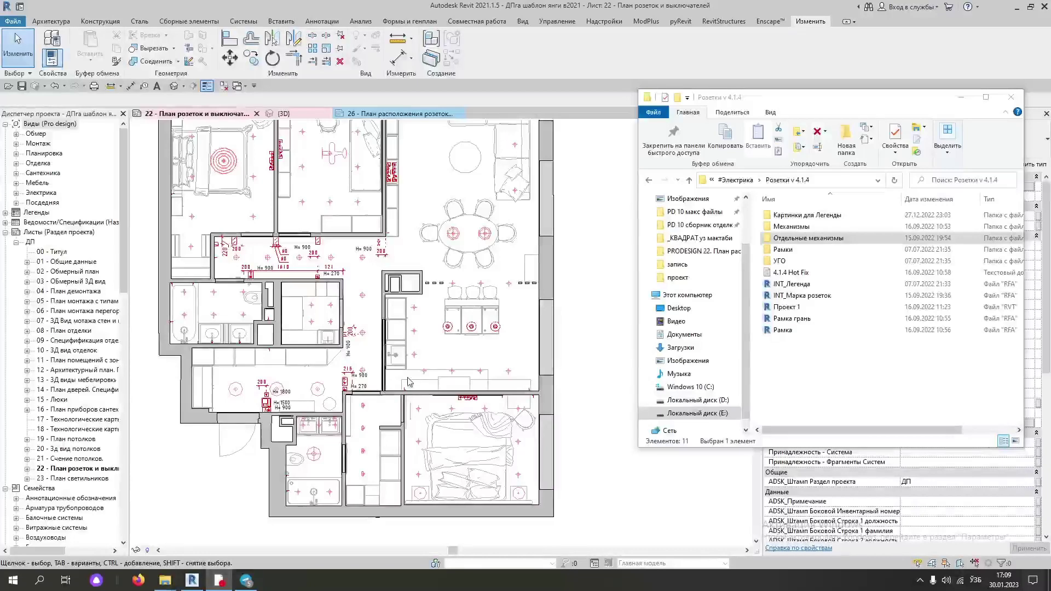
- Bring Revit in front of File Explorer and pan sheet 22's plan toward the dining area
scroll(408, 381, "up", 1)
scroll(367, 345, "up", 1)
scroll(326, 306, "up", 1)
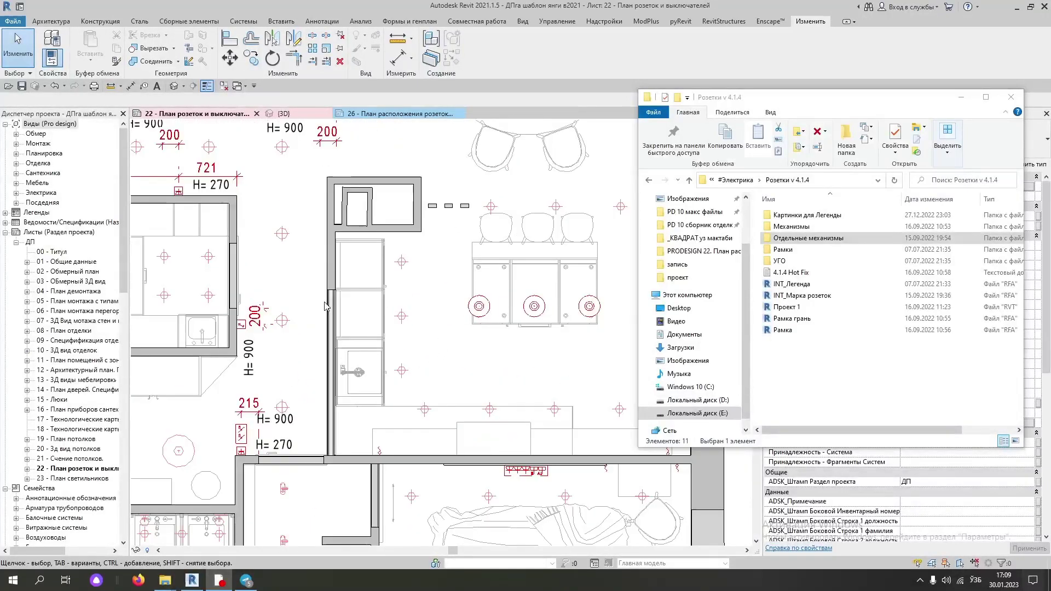
left_click(520, 441)
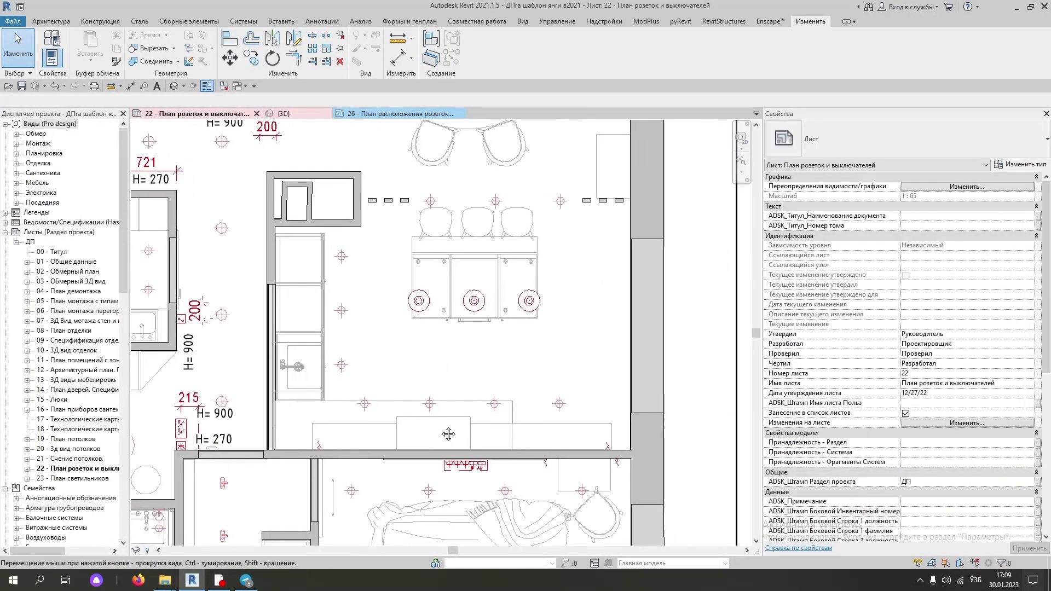
middle_click_drag(364, 182, 304, 177)
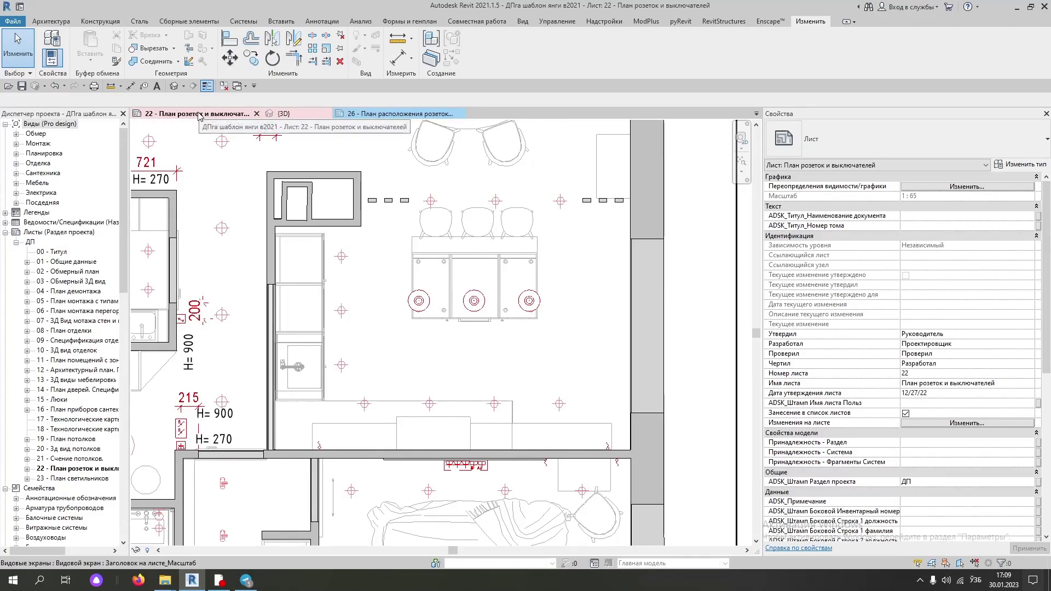
- Open the reference project's sheet 26 and zoom in on the kitchen counter sockets
left_click(383, 113)
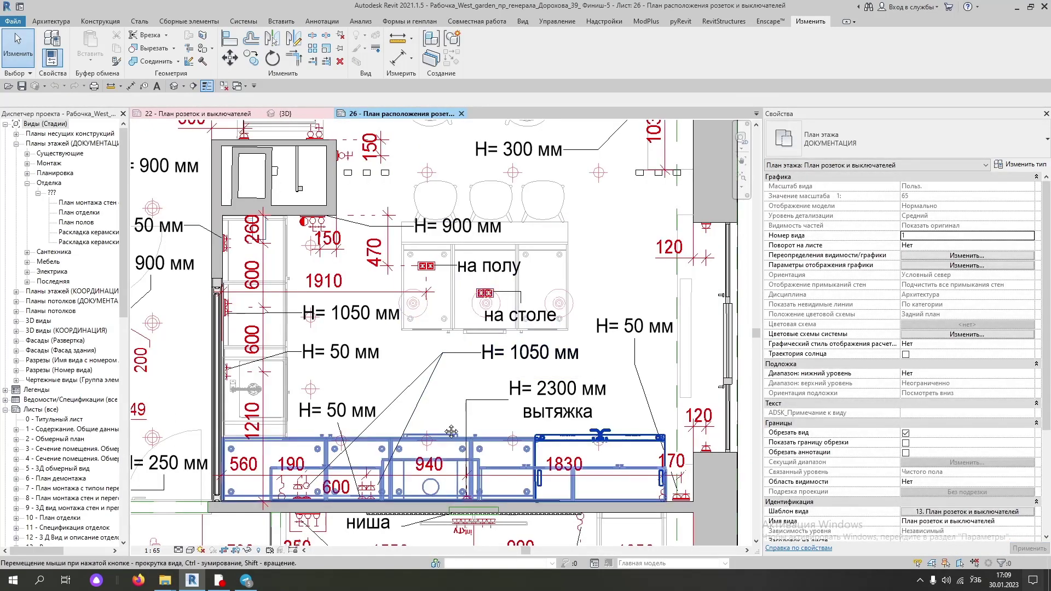
scroll(454, 427, "down", 1)
scroll(482, 246, "down", 1)
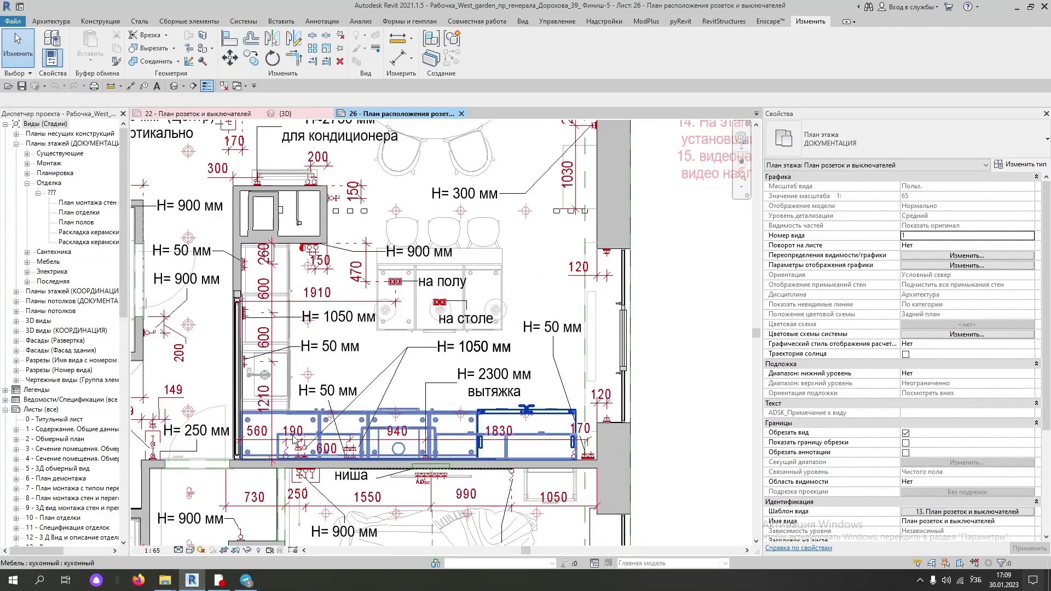
scroll(493, 446, "up", 1)
scroll(438, 438, "up", 1)
scroll(383, 426, "up", 2)
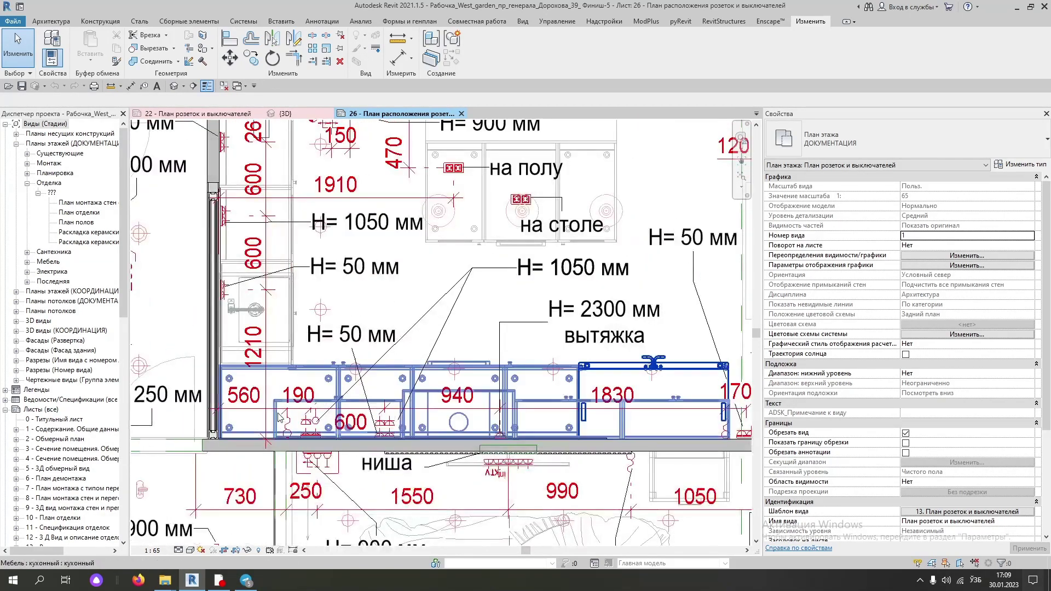
scroll(345, 416, "up", 2)
scroll(345, 416, "down", 1)
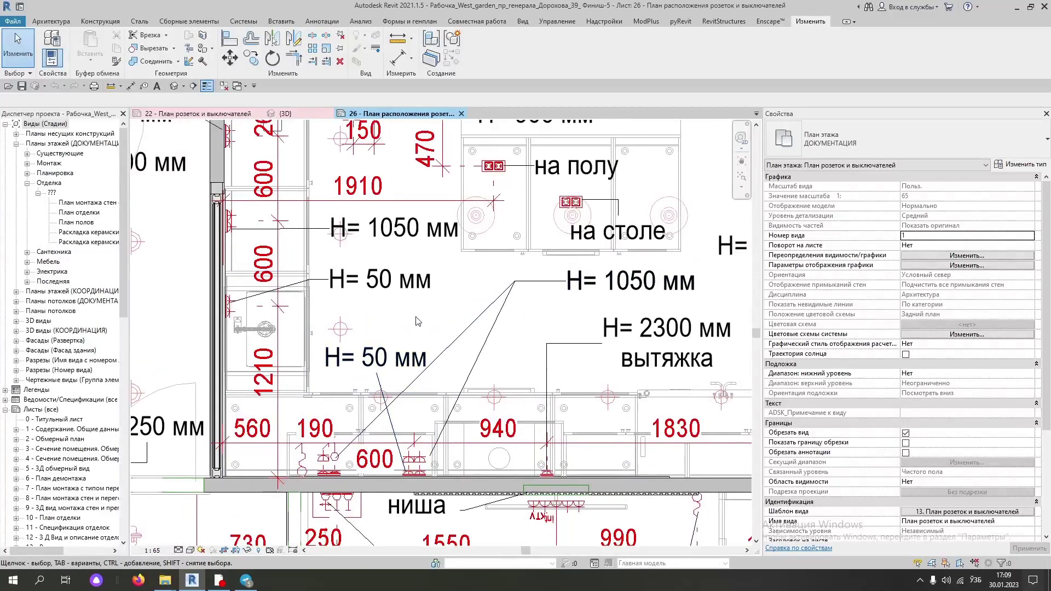
scroll(494, 330, "down", 1)
middle_click_drag(494, 330, 442, 366)
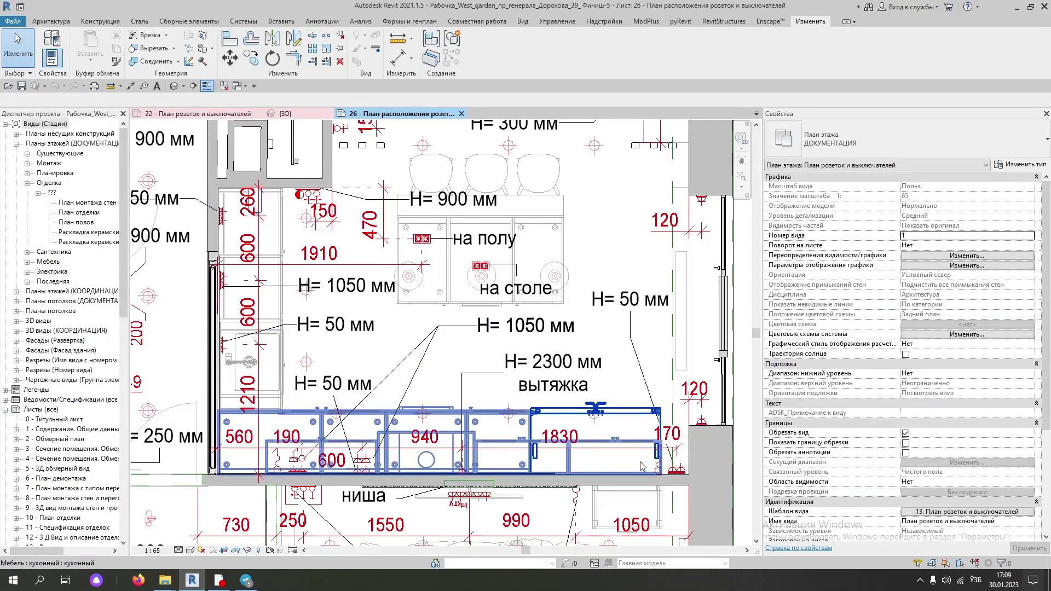
scroll(300, 473, "up", 1)
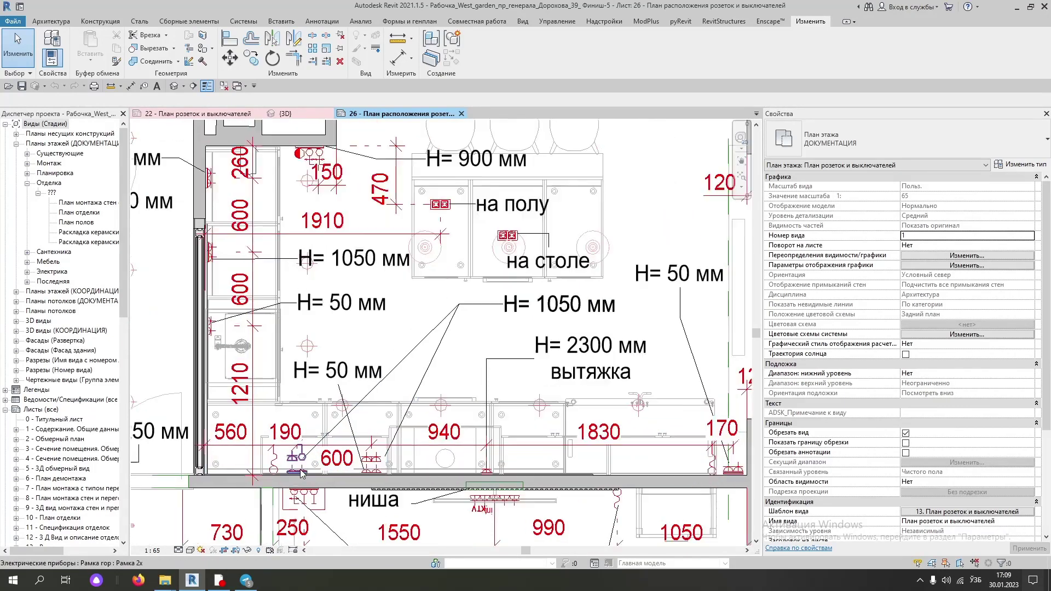
scroll(301, 473, "up", 2)
scroll(372, 464, "down", 2)
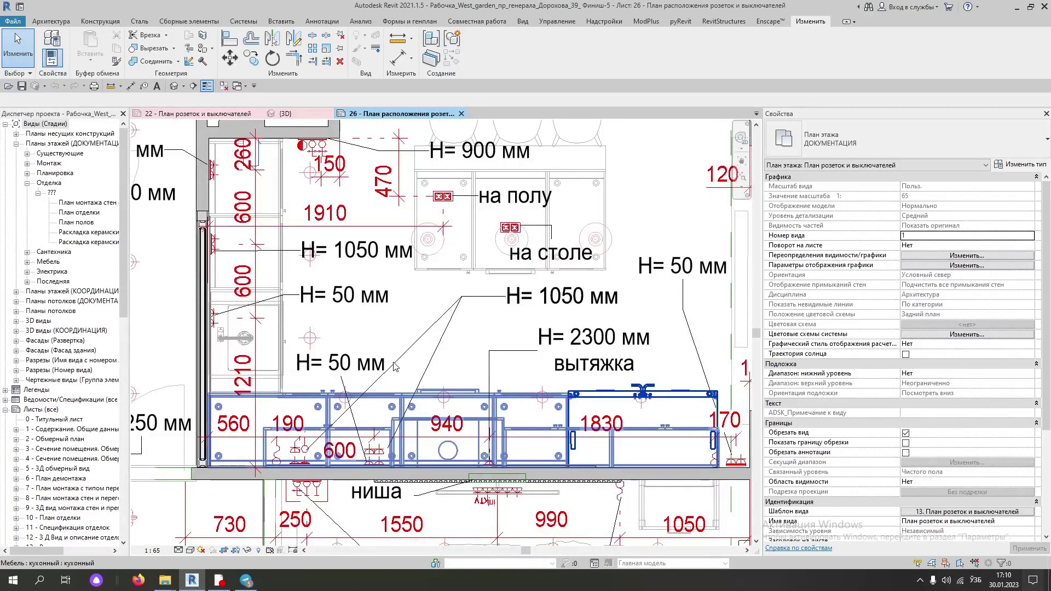
scroll(405, 413, "down", 1)
scroll(383, 400, "up", 1)
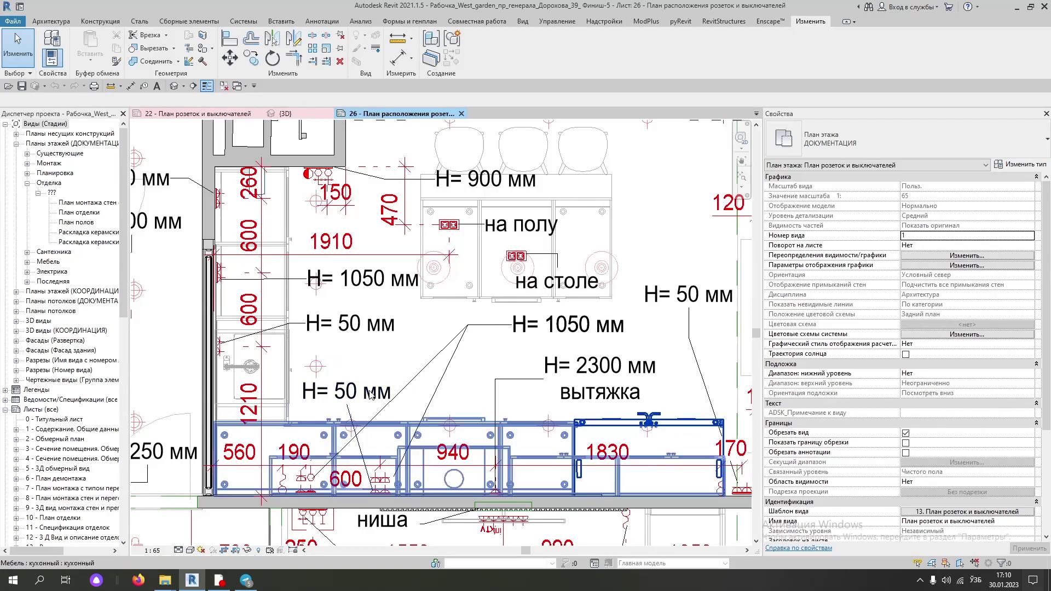
scroll(258, 361, "up", 1)
scroll(254, 359, "up", 2)
scroll(255, 358, "up", 2)
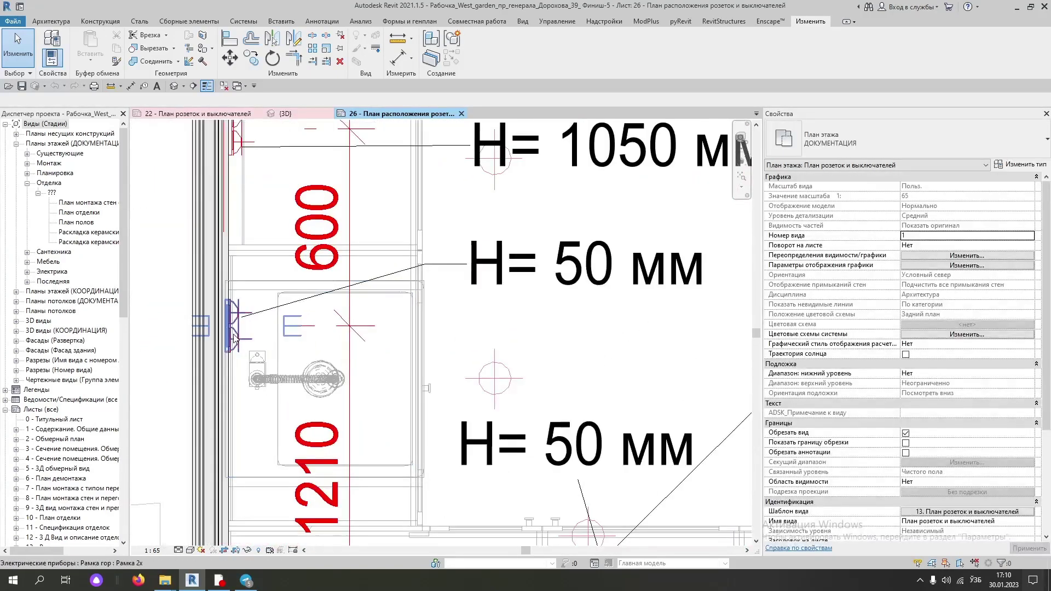
scroll(236, 336, "down", 2)
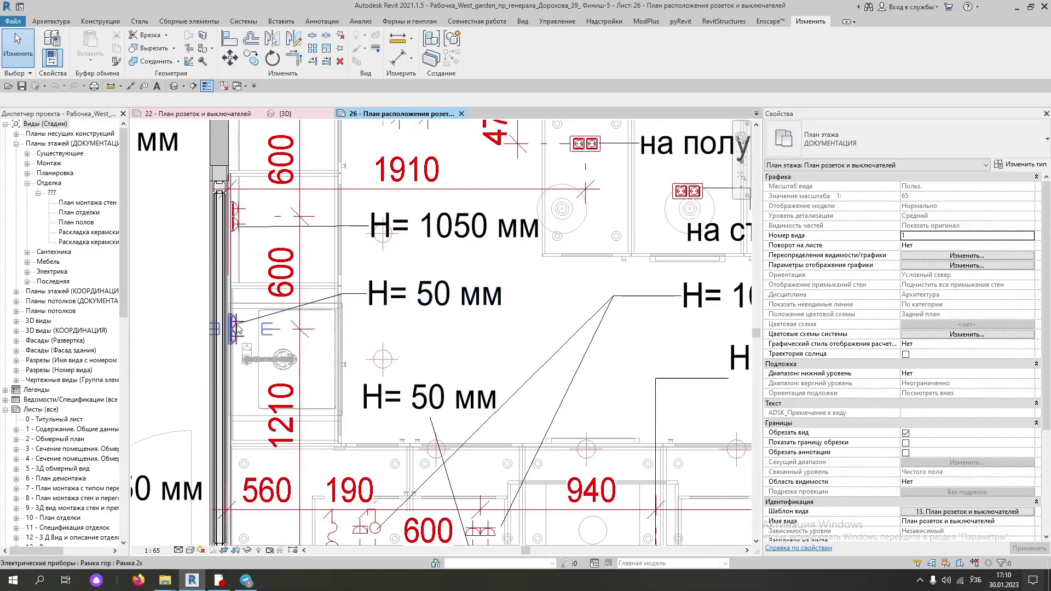
- Check the kitchen wall socket's Рамка гор frame and its 50 mm INT_Отступ от пола
left_click(236, 328)
scroll(239, 326, "down", 2)
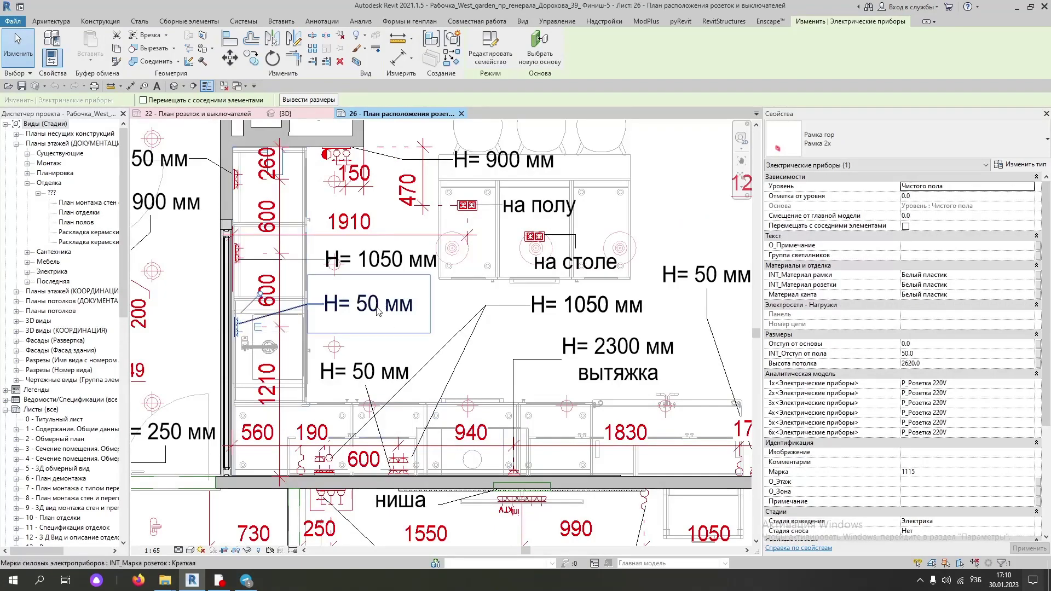
scroll(236, 330, "up", 2)
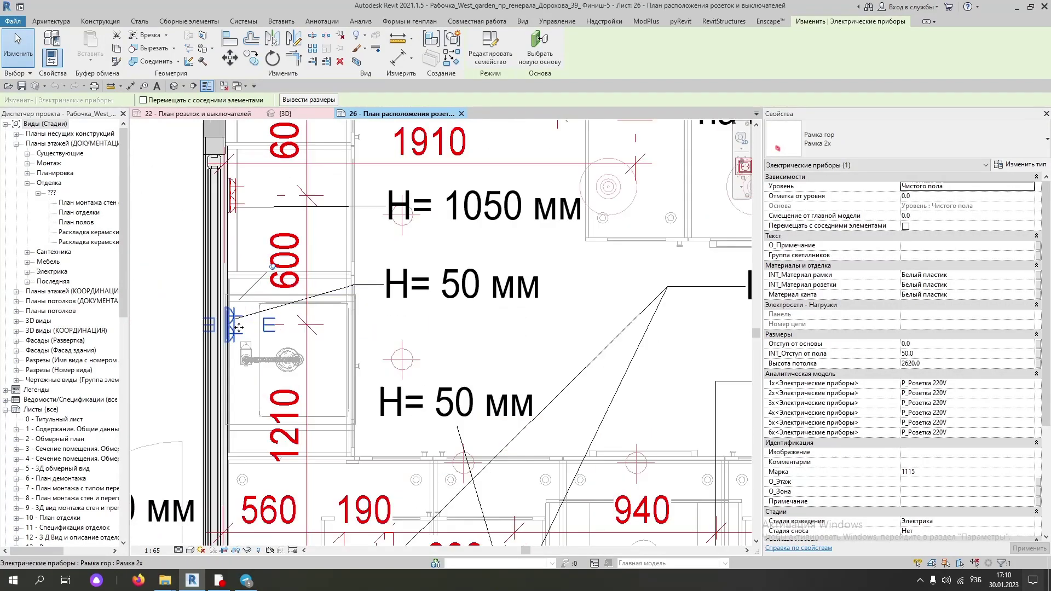
scroll(236, 330, "up", 2)
scroll(236, 330, "down", 3)
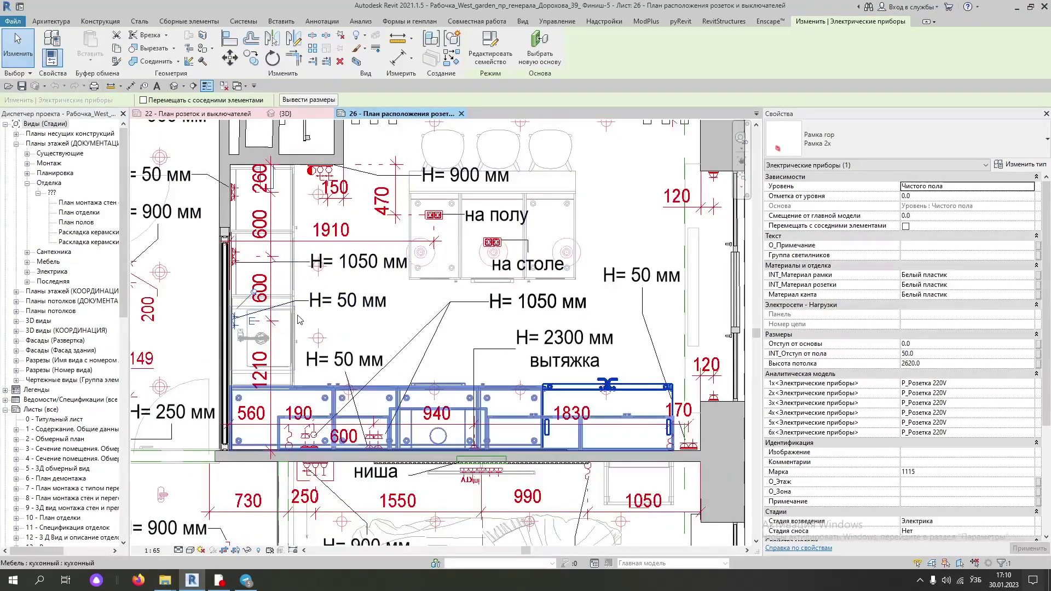
middle_click_drag(354, 340, 350, 360)
scroll(466, 292, "up", 2)
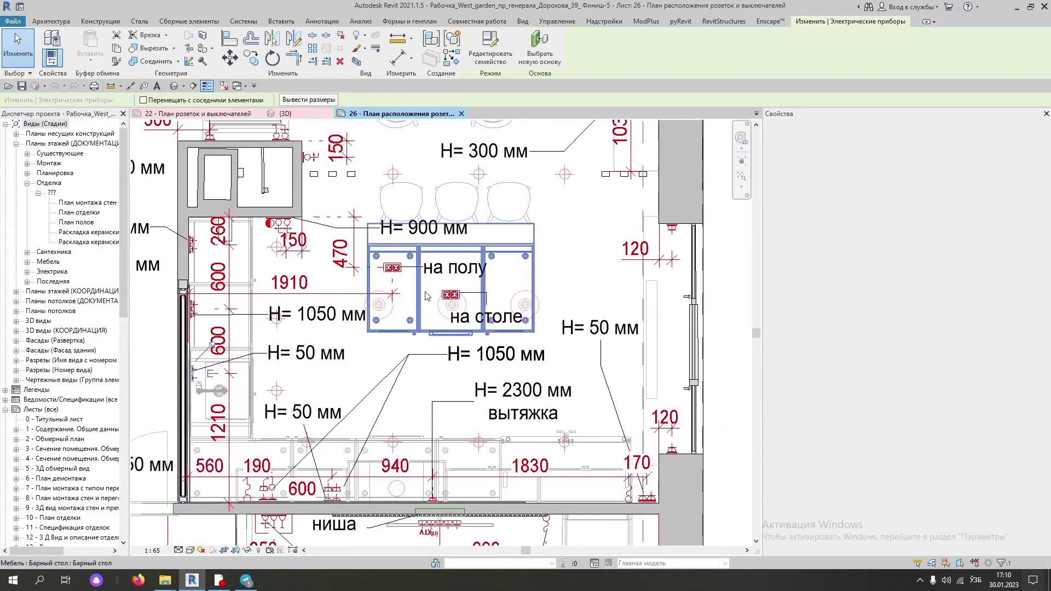
scroll(466, 292, "up", 1)
scroll(458, 302, "up", 2)
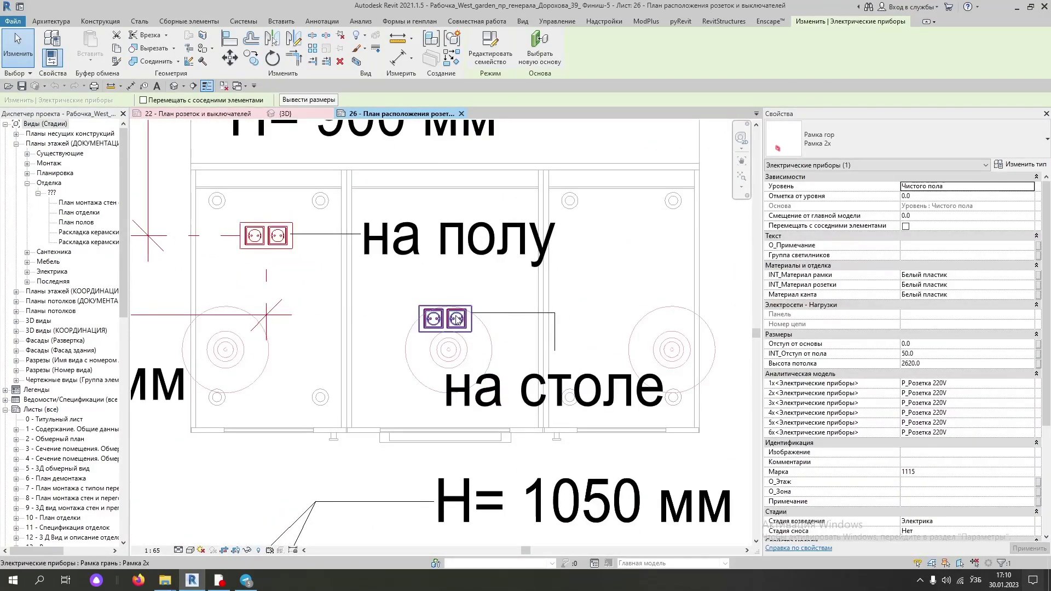
scroll(458, 321, "down", 2)
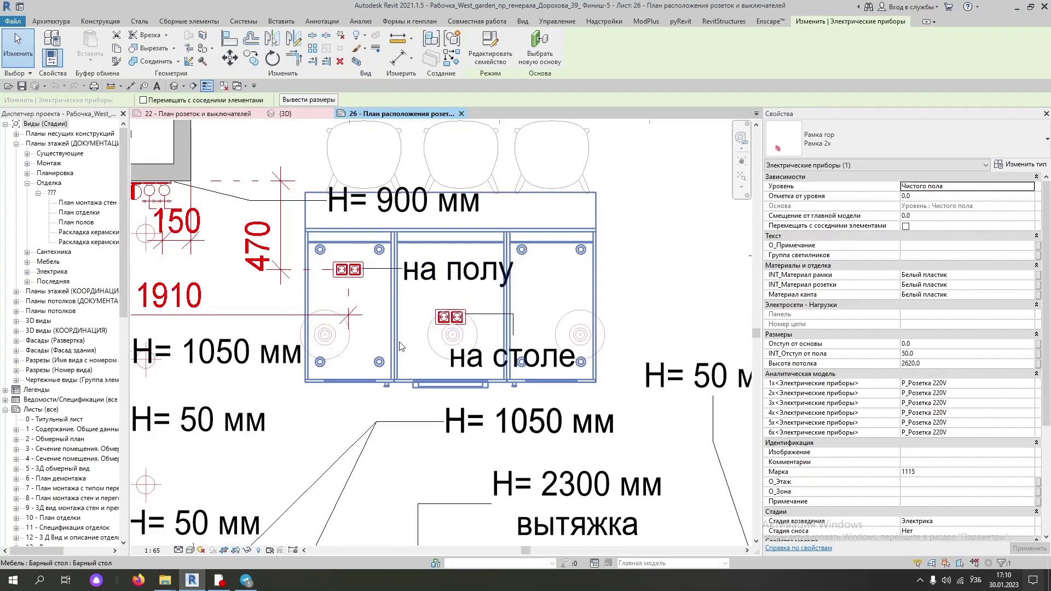
scroll(400, 346, "down", 2)
scroll(497, 291, "up", 1)
scroll(497, 291, "up", 2)
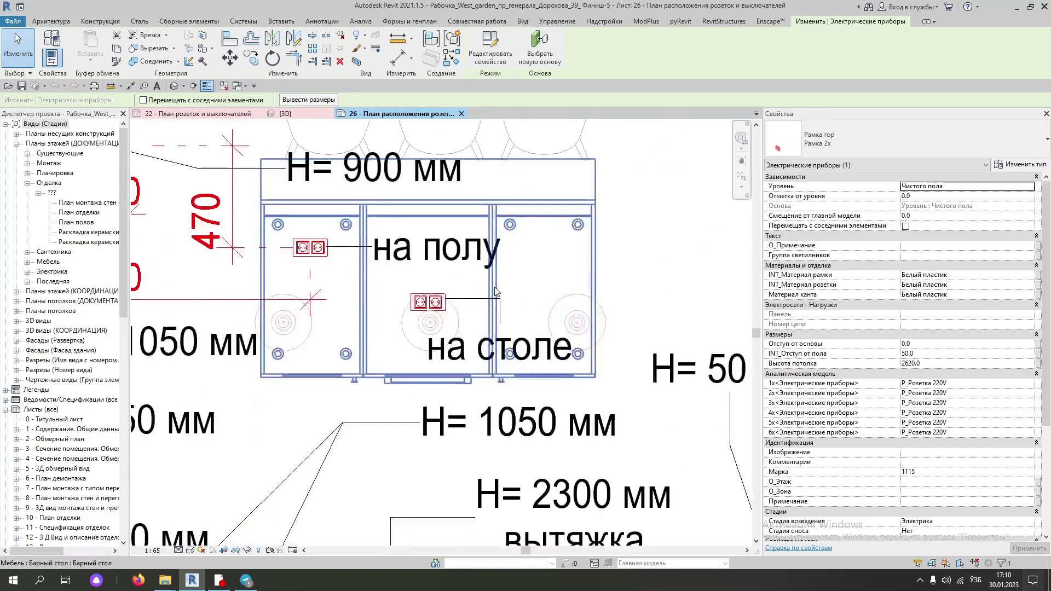
scroll(497, 292, "down", 2)
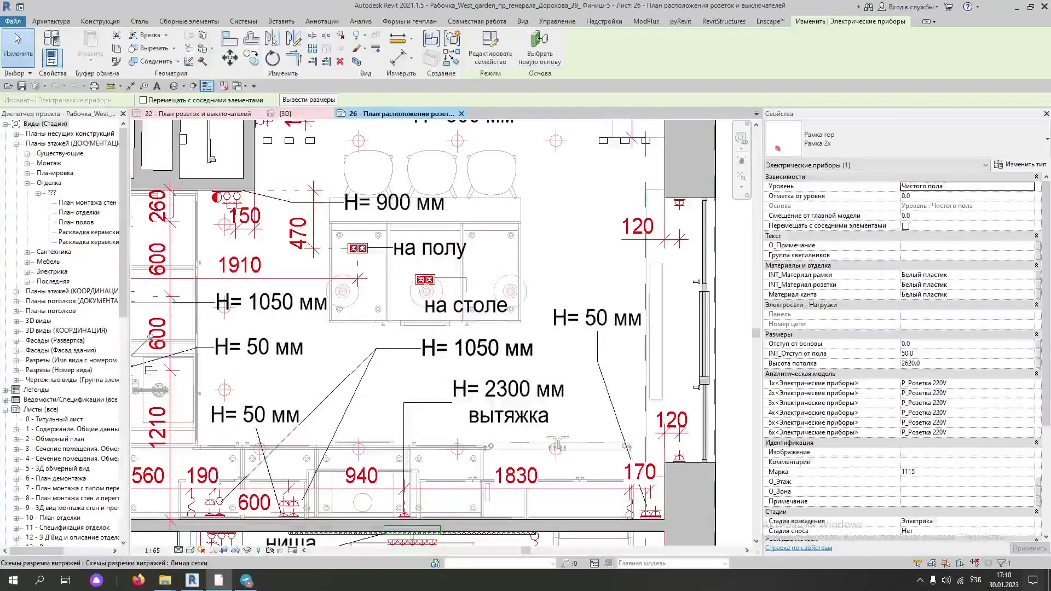
scroll(465, 307, "up", 2)
scroll(416, 274, "up", 2)
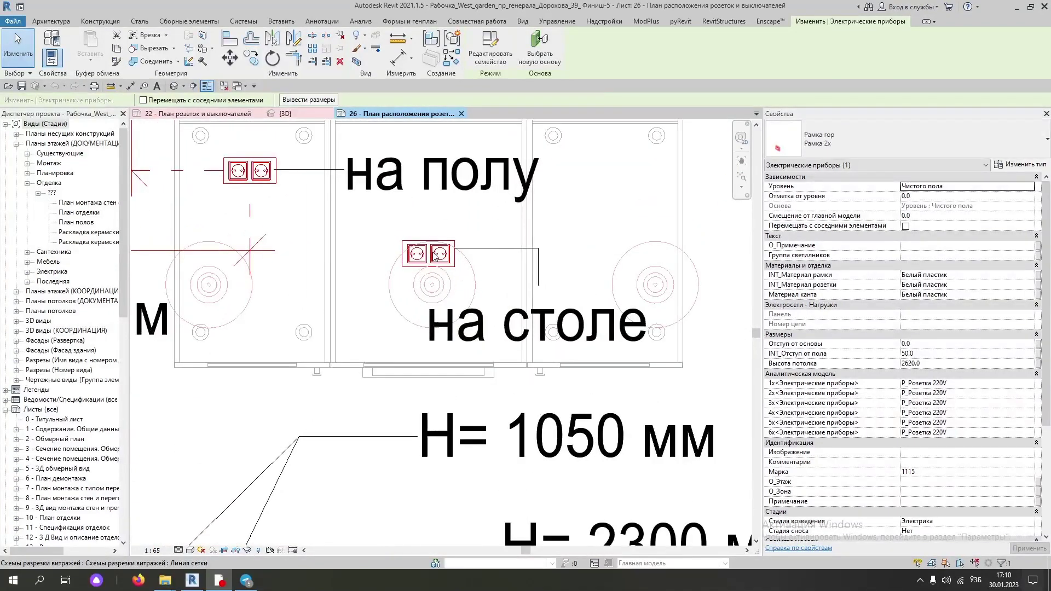
scroll(379, 224, "down", 2)
scroll(430, 252, "up", 2)
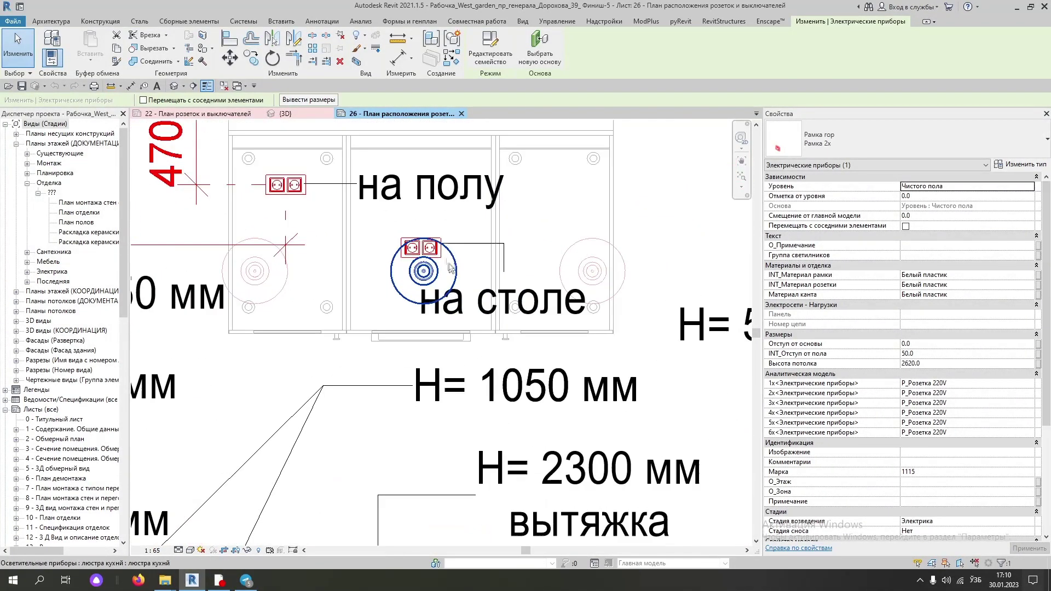
middle_click_drag(430, 250, 430, 289)
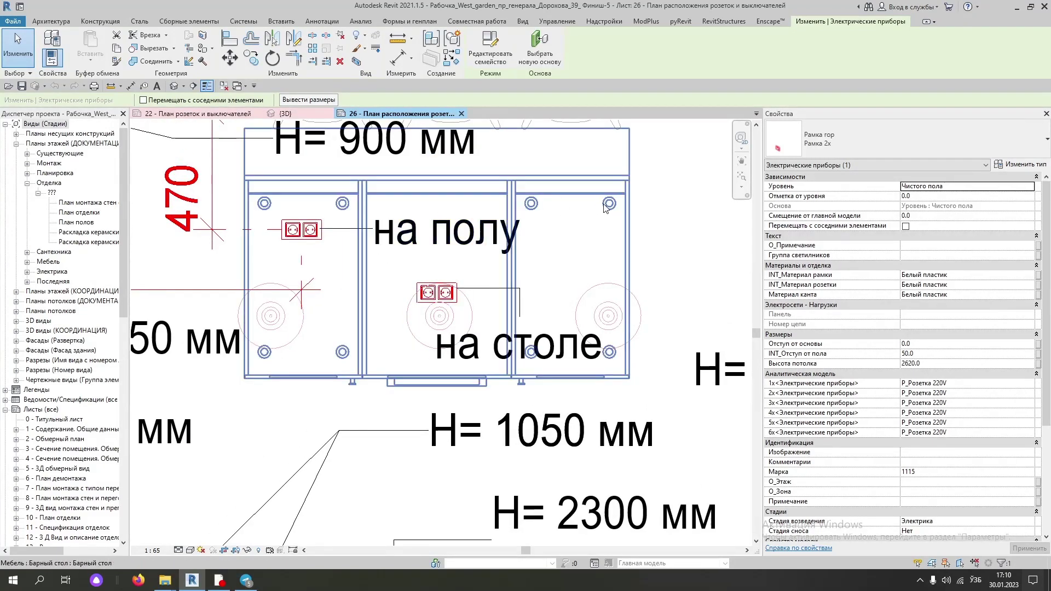
middle_click_drag(341, 342, 408, 328)
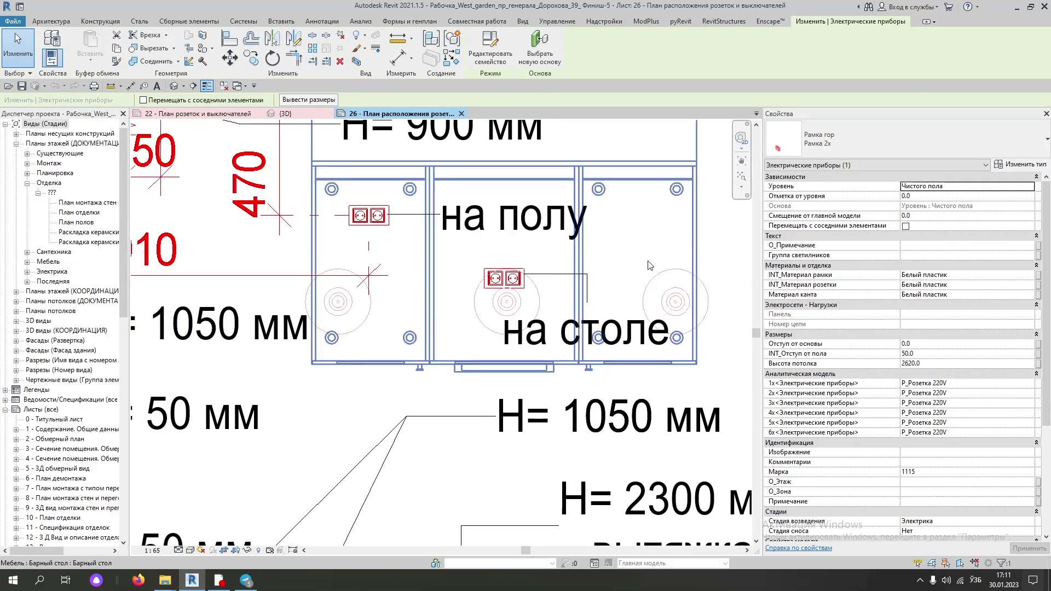
scroll(447, 254, "down", 1)
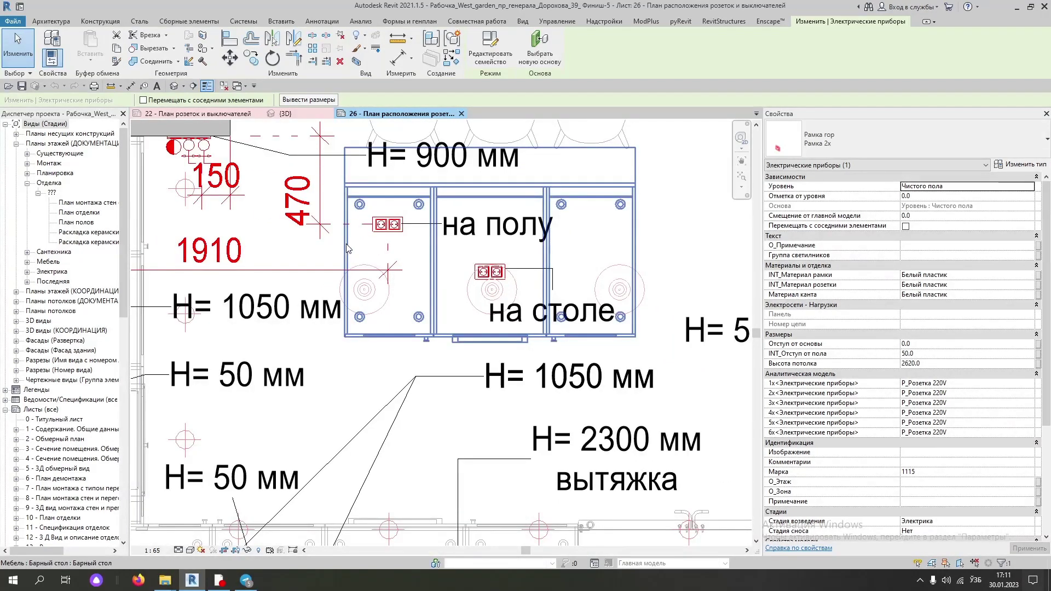
middle_click_drag(297, 293, 313, 353)
scroll(414, 291, "up", 2)
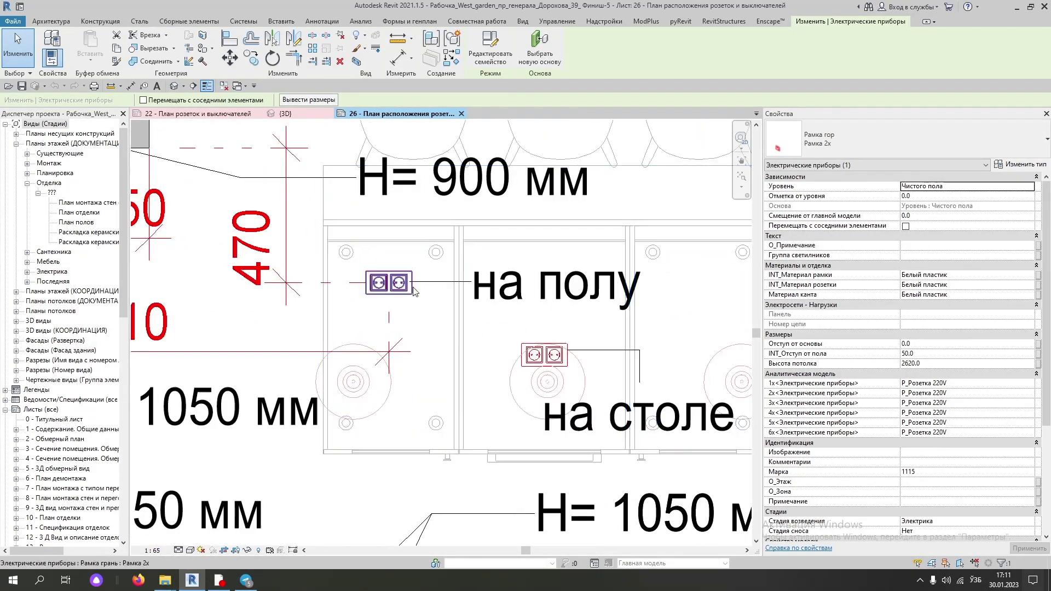
scroll(410, 293, "down", 2)
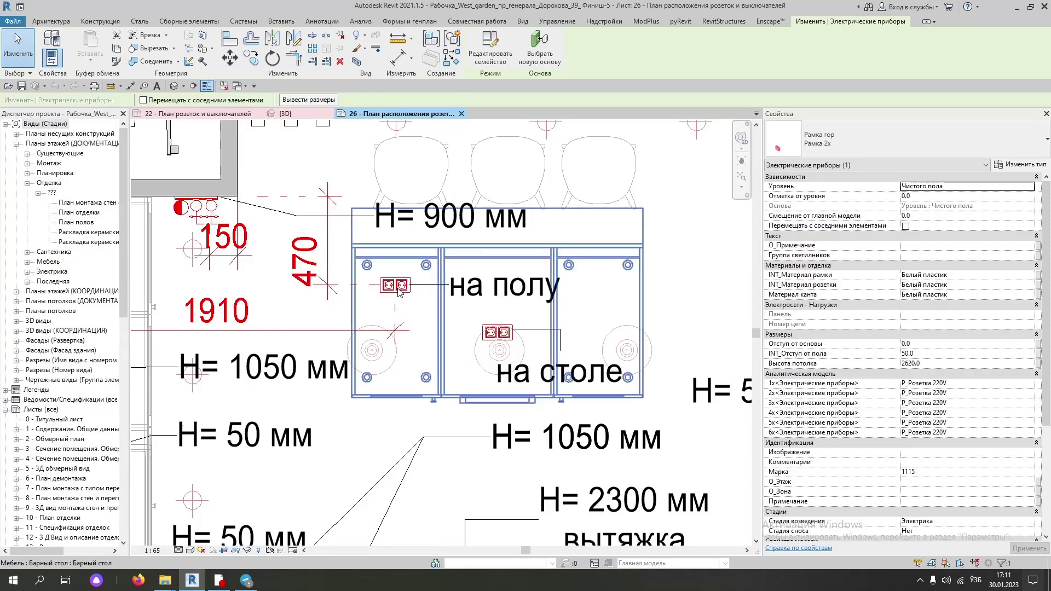
scroll(443, 299, "up", 1)
scroll(443, 299, "up", 1)
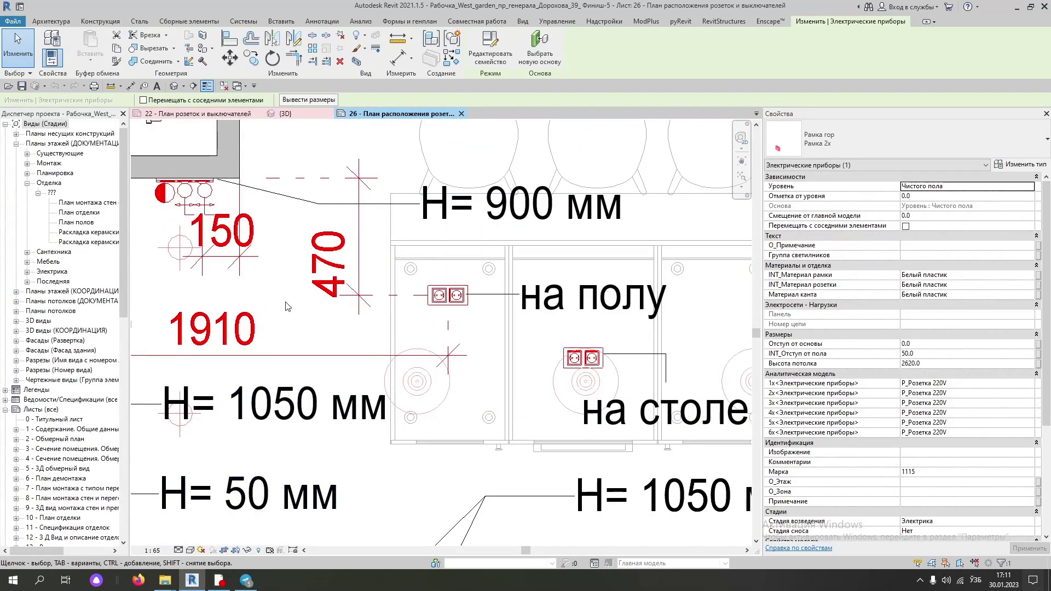
mouse_move(166, 580)
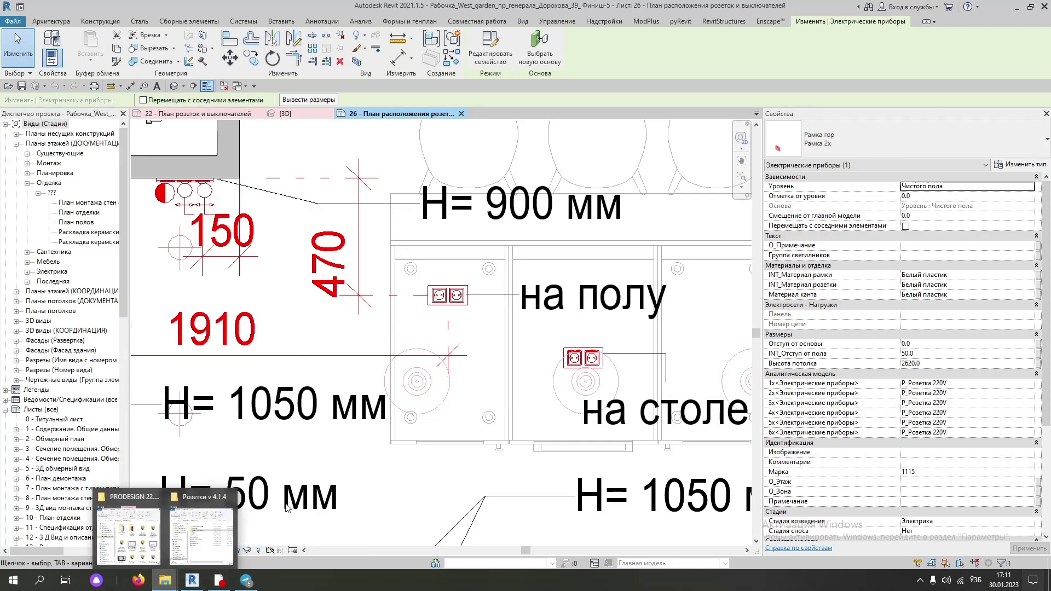
- Drag Рамка грань.rfa from the Розетки v 4.1.4 folder into the sheet 22 project
left_click(196, 544)
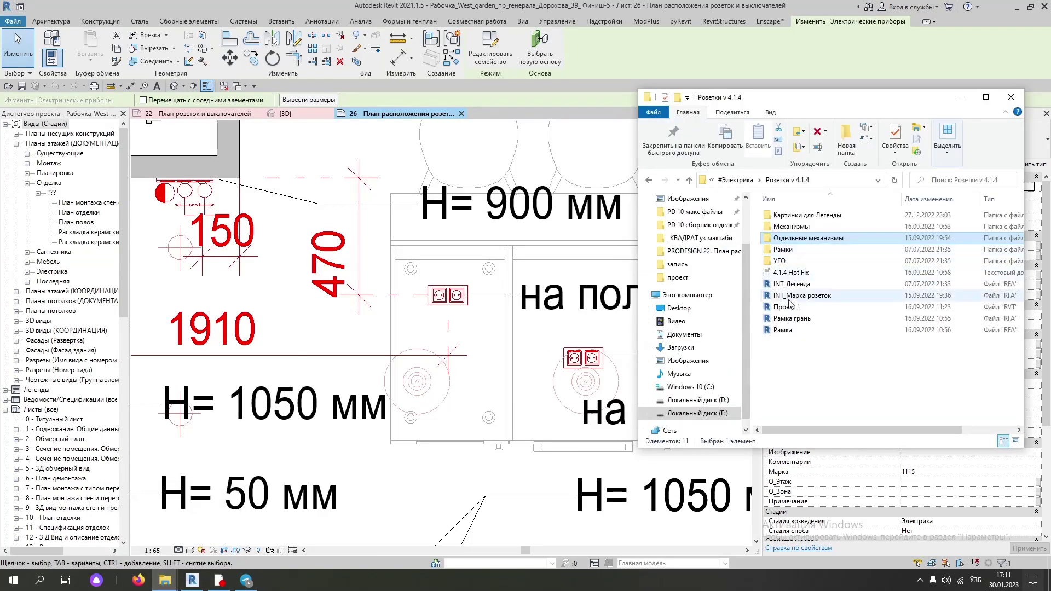
left_click(792, 320)
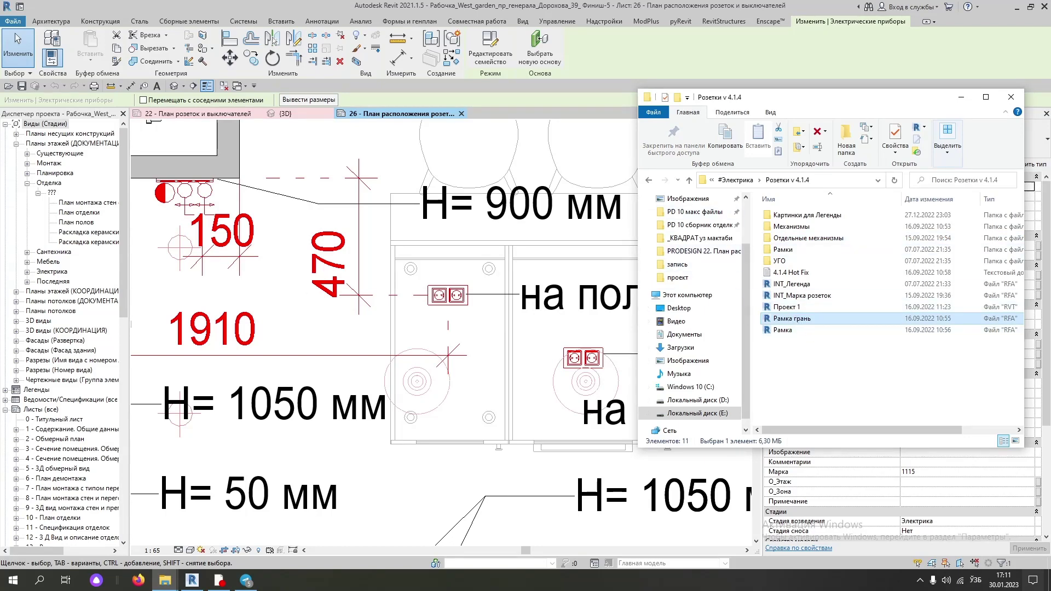
left_click(221, 116)
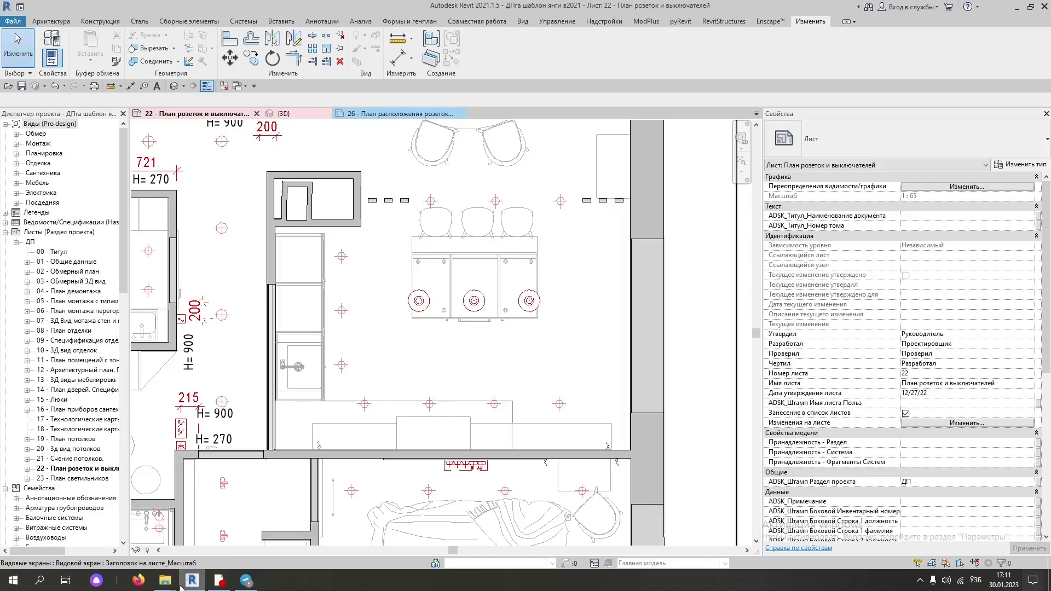
mouse_move(166, 580)
left_click(238, 523)
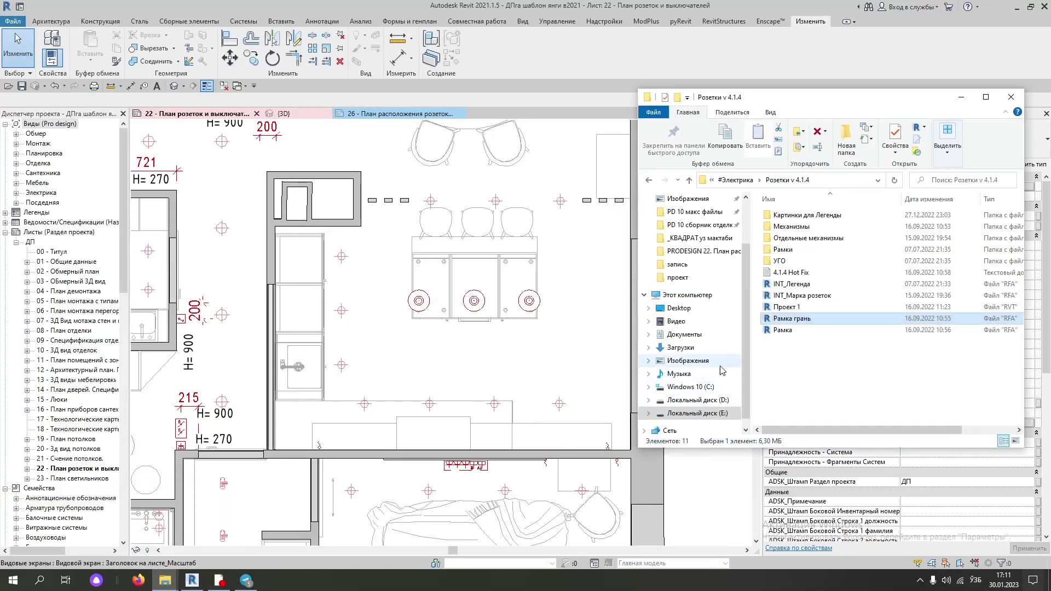
left_click_drag(496, 359, 495, 357)
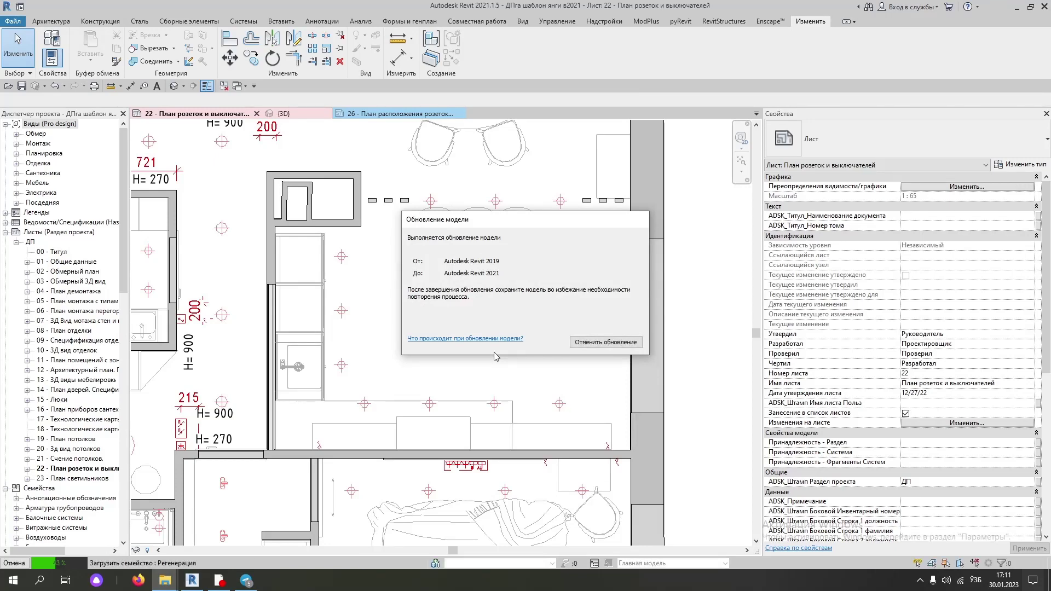
- Dismiss the upgrade notice and activate the sheet 22 plan viewport for model editing
left_click(494, 409)
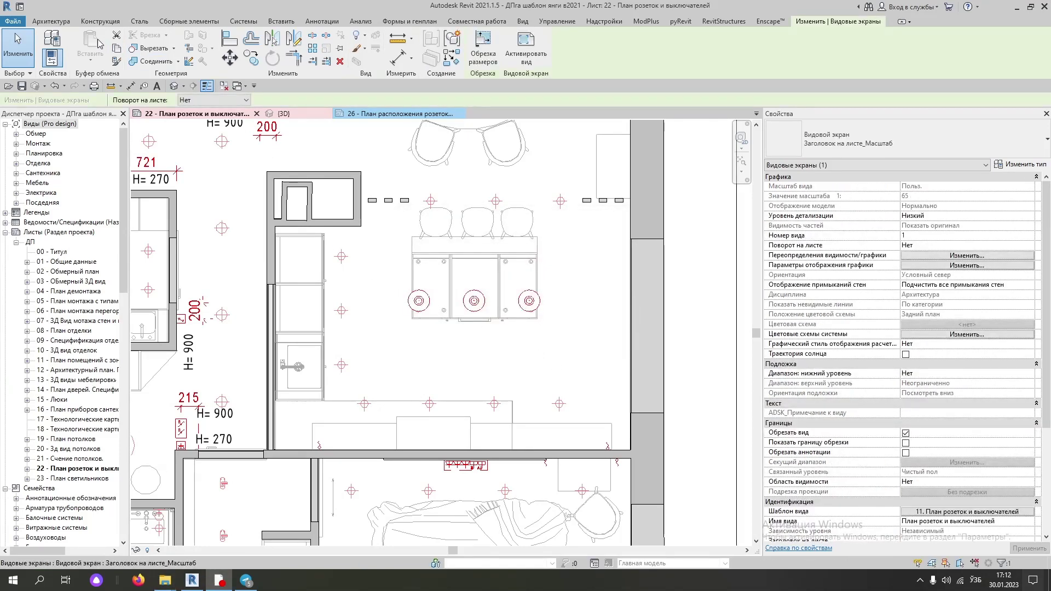
scroll(377, 332, "up", 1)
scroll(394, 335, "up", 1)
scroll(422, 341, "down", 1)
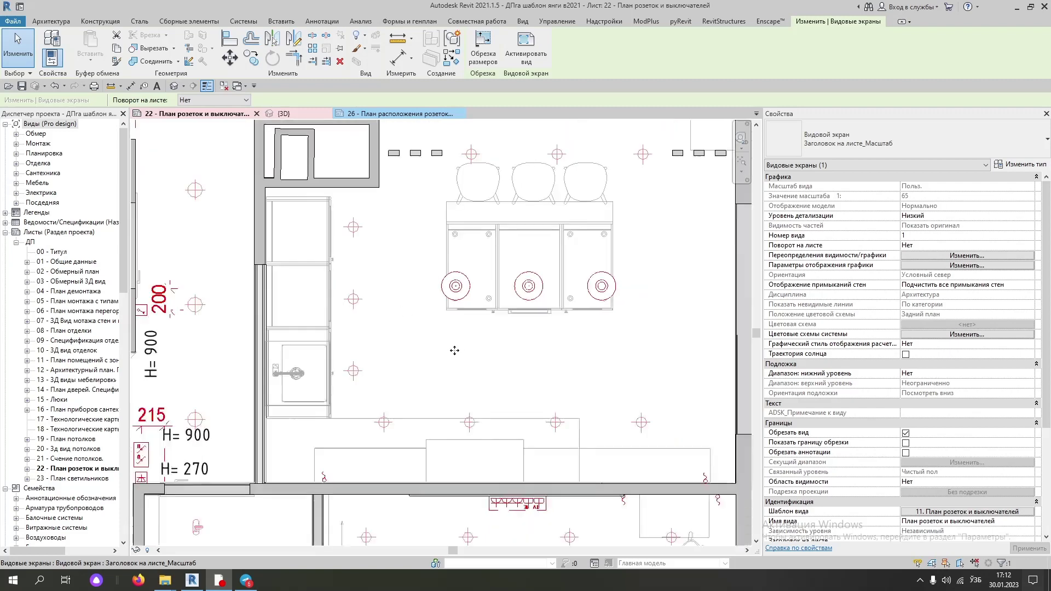
scroll(452, 347, "down", 3)
scroll(452, 347, "down", 3)
double_click(416, 334)
left_click(419, 337)
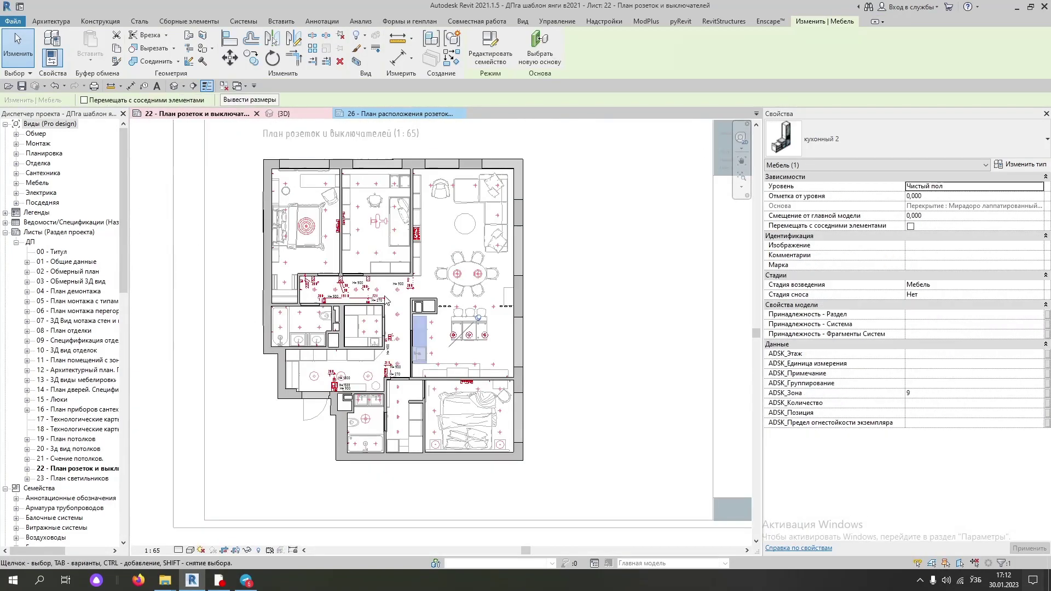
- Start a Рамка грань : Рамка 2х component with Place on Face placement
left_click(64, 25)
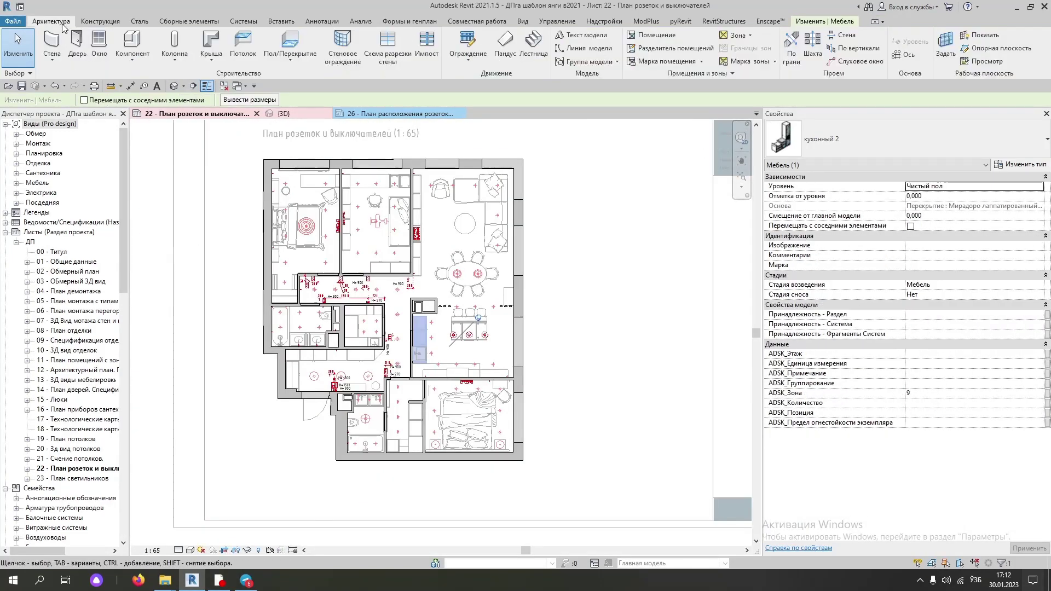
left_click(134, 49)
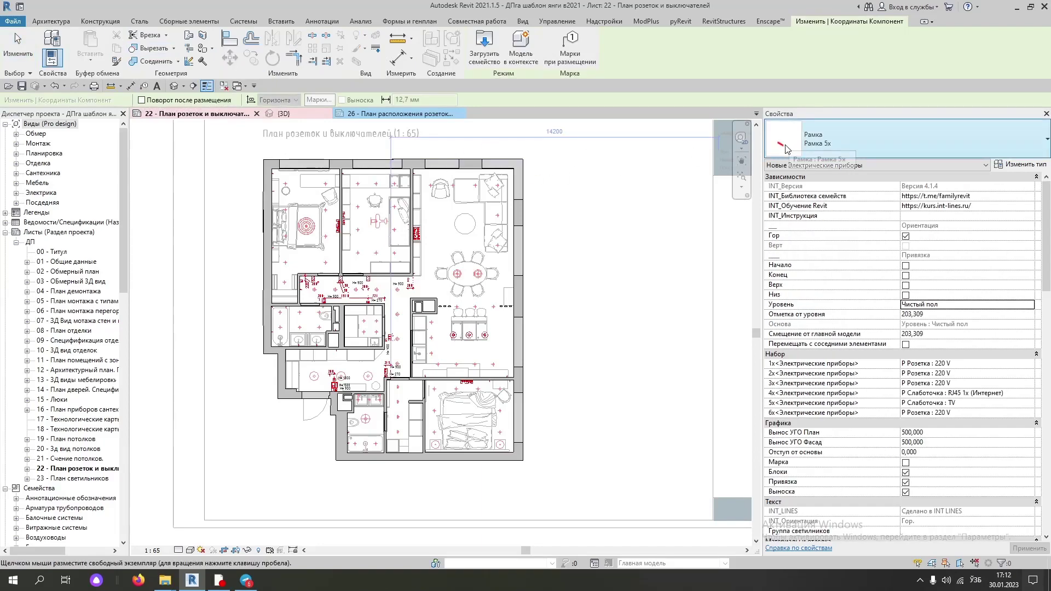
left_click(827, 147)
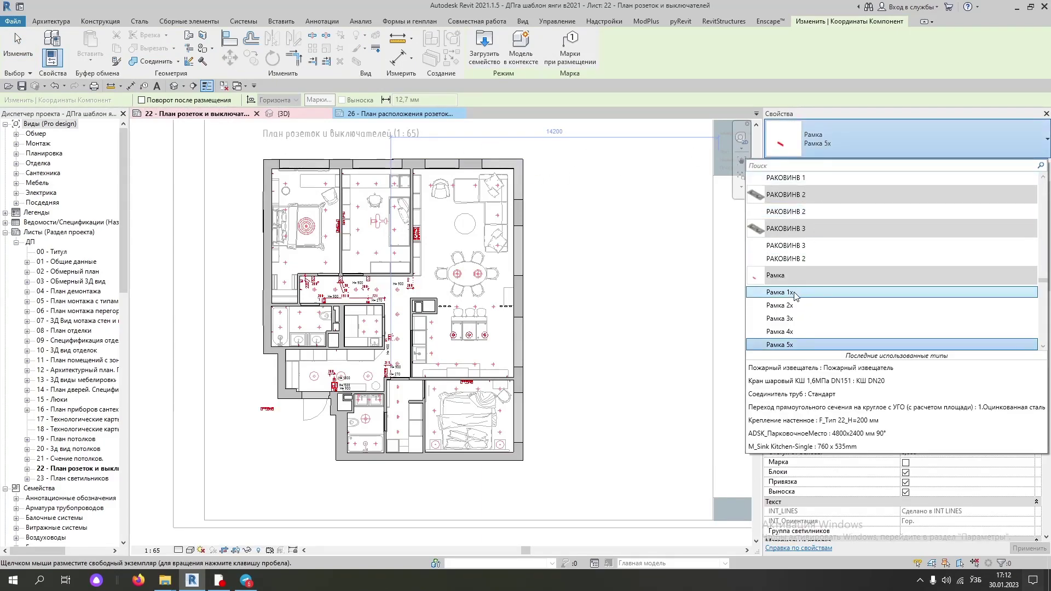
scroll(800, 290, "up", 1)
scroll(798, 292, "down", 1)
scroll(795, 295, "down", 2)
scroll(802, 293, "down", 3)
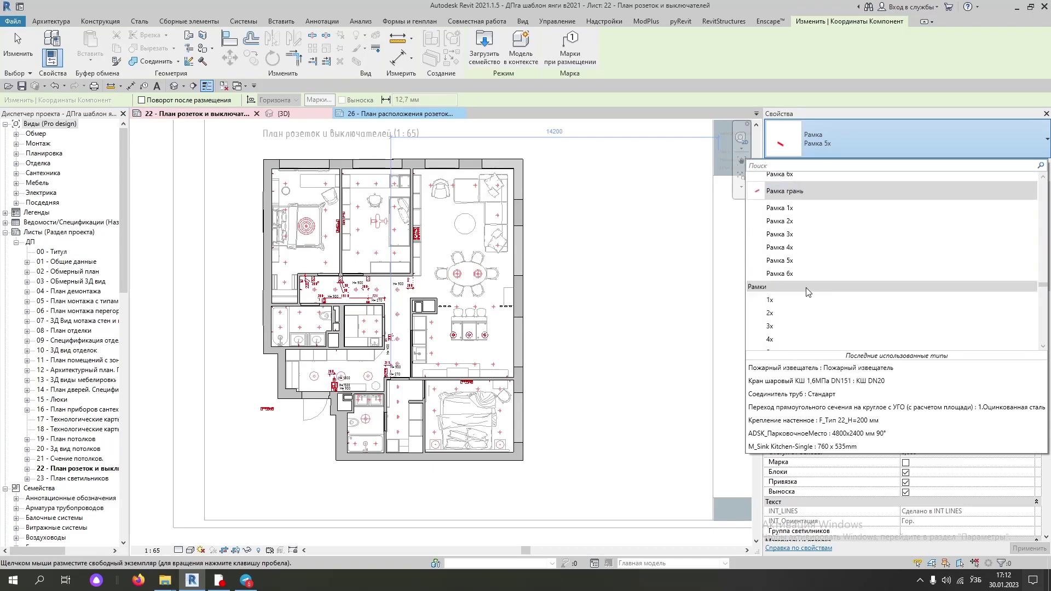
left_click(788, 220)
scroll(471, 354, "up", 5)
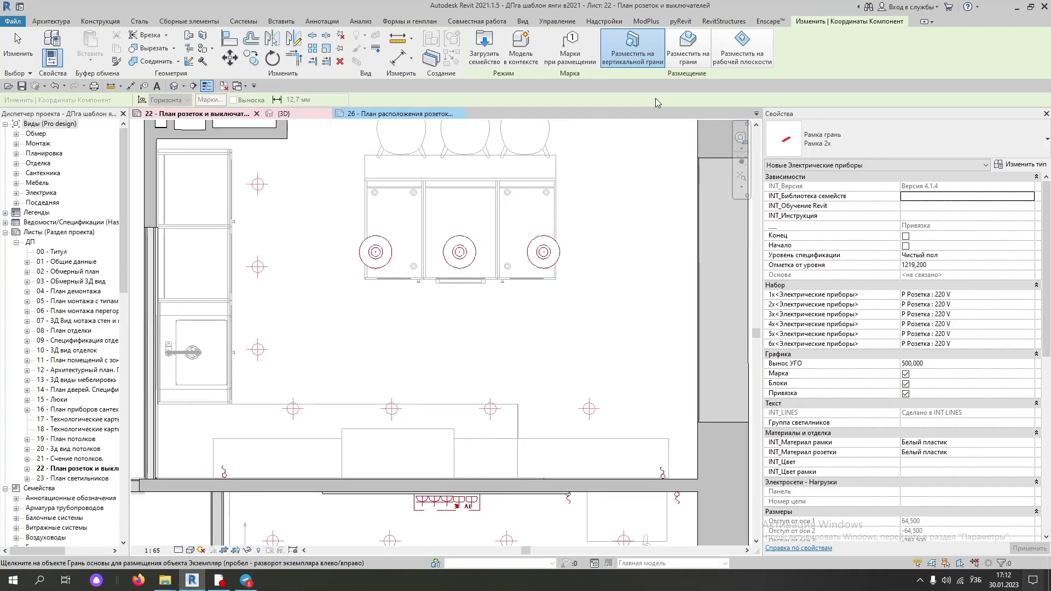
left_click(684, 46)
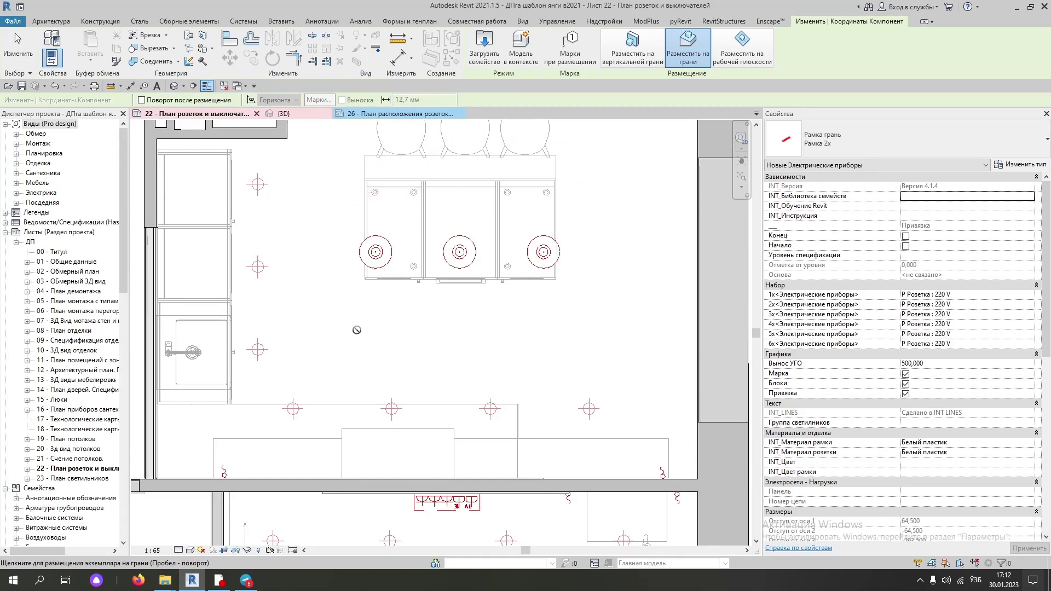
- Place a Рамка 2х frame on the kitchen floor beside the island in the {3D} view
left_click(298, 113)
scroll(532, 372, "up", 4)
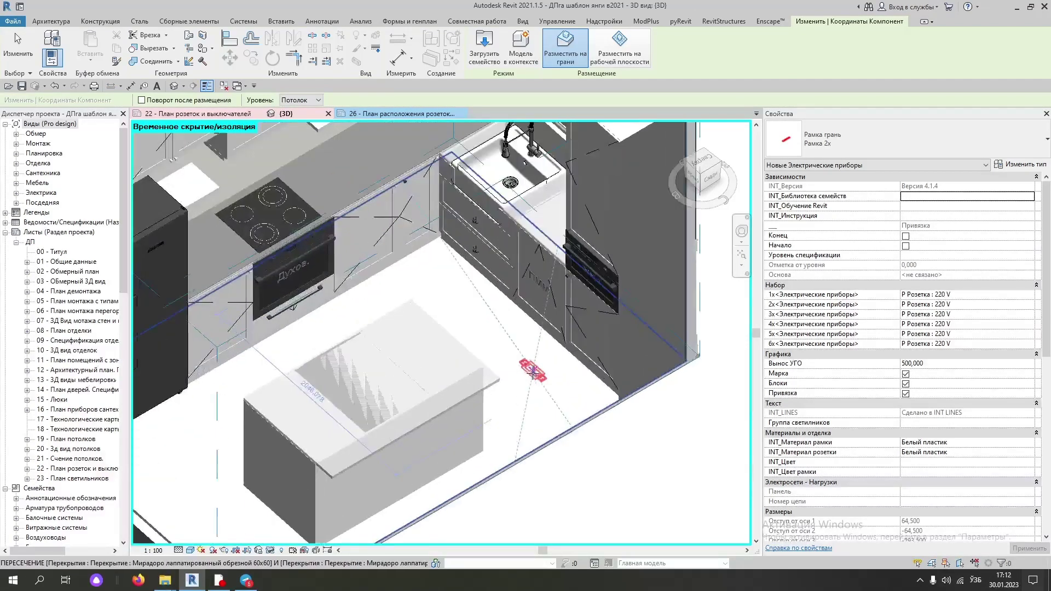
scroll(533, 372, "up", 2)
scroll(527, 417, "up", 2)
scroll(534, 455, "up", 2)
scroll(511, 317, "up", 2)
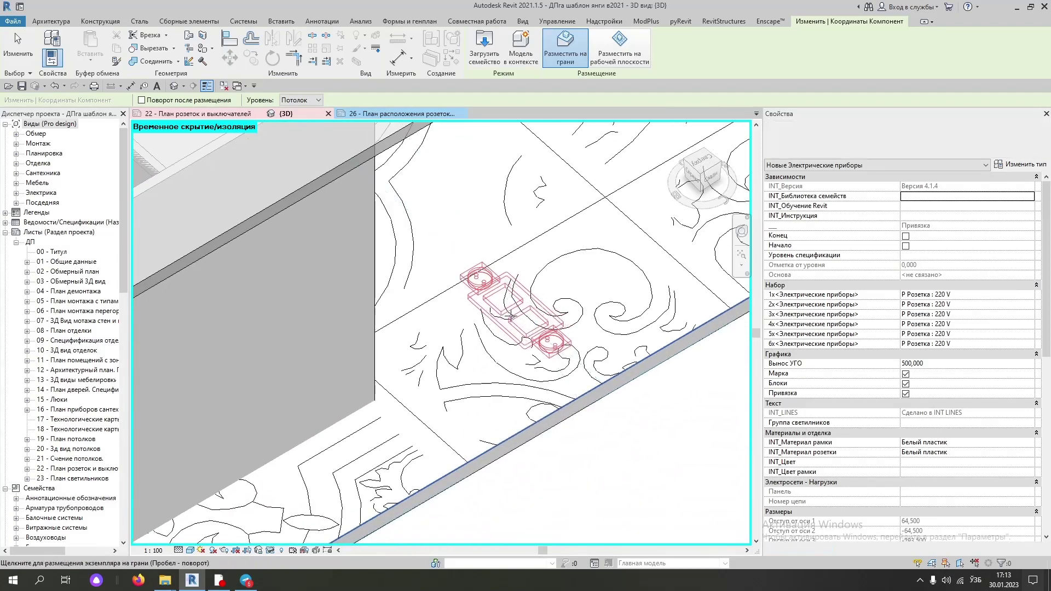
scroll(510, 317, "down", 4)
scroll(473, 329, "up", 3)
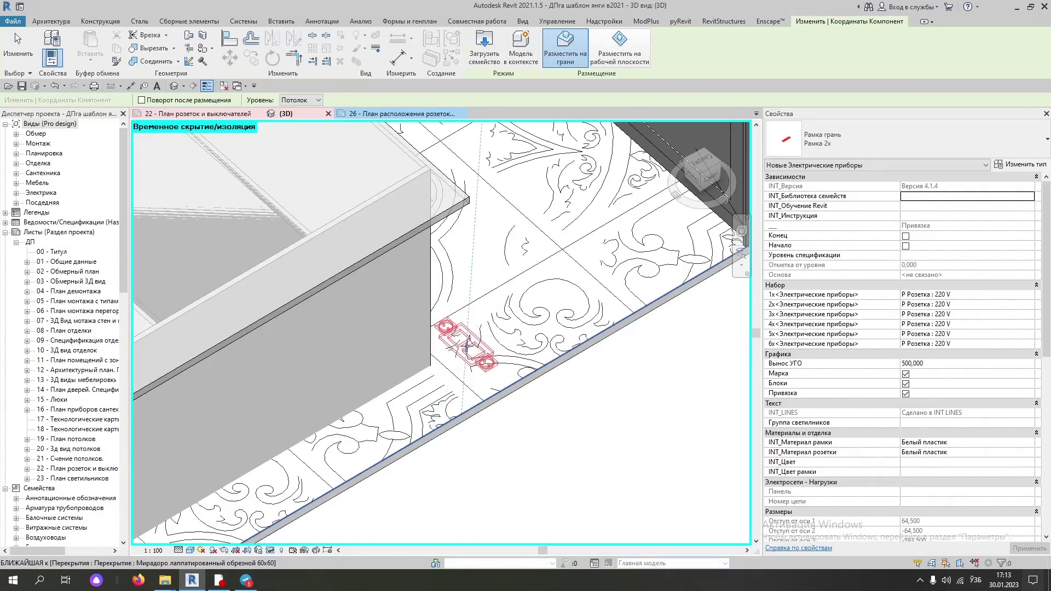
left_click(466, 344)
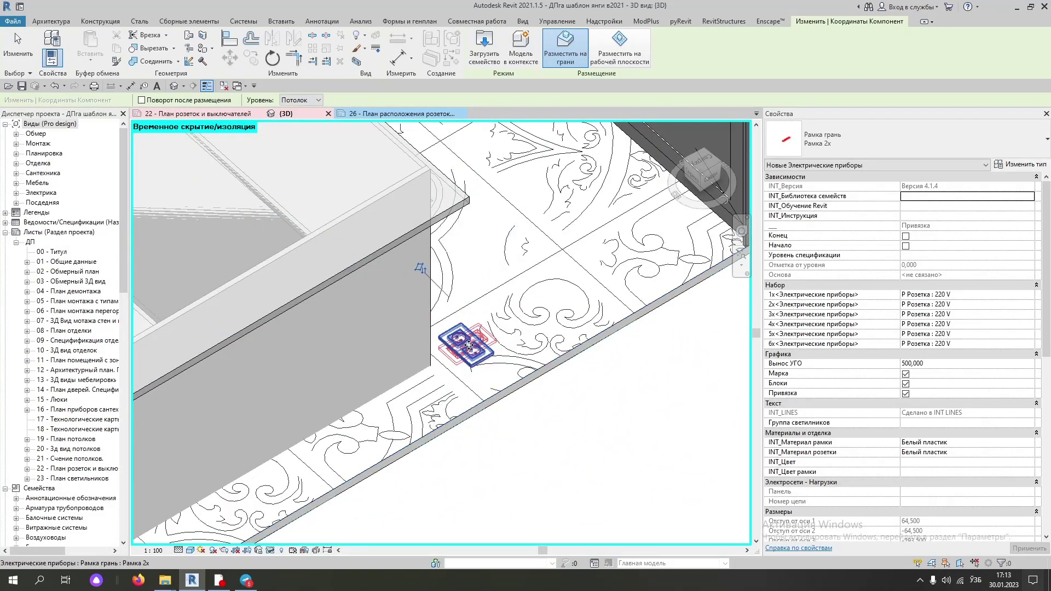
left_click(18, 48)
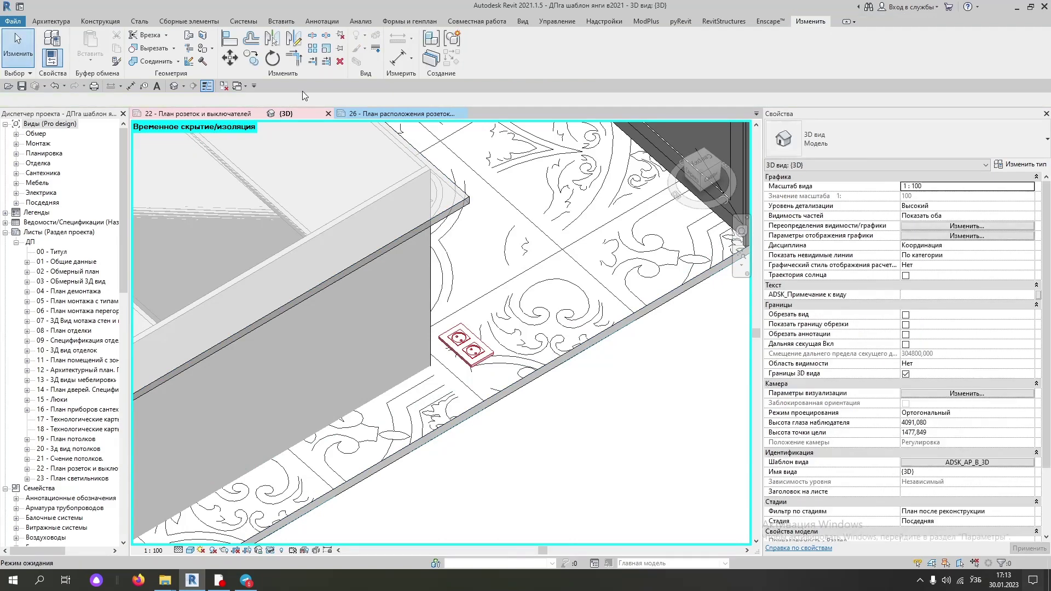
- Set the floor Рамка 2х frame's Стадия возведения from Последняя to Электрика
left_click(218, 114)
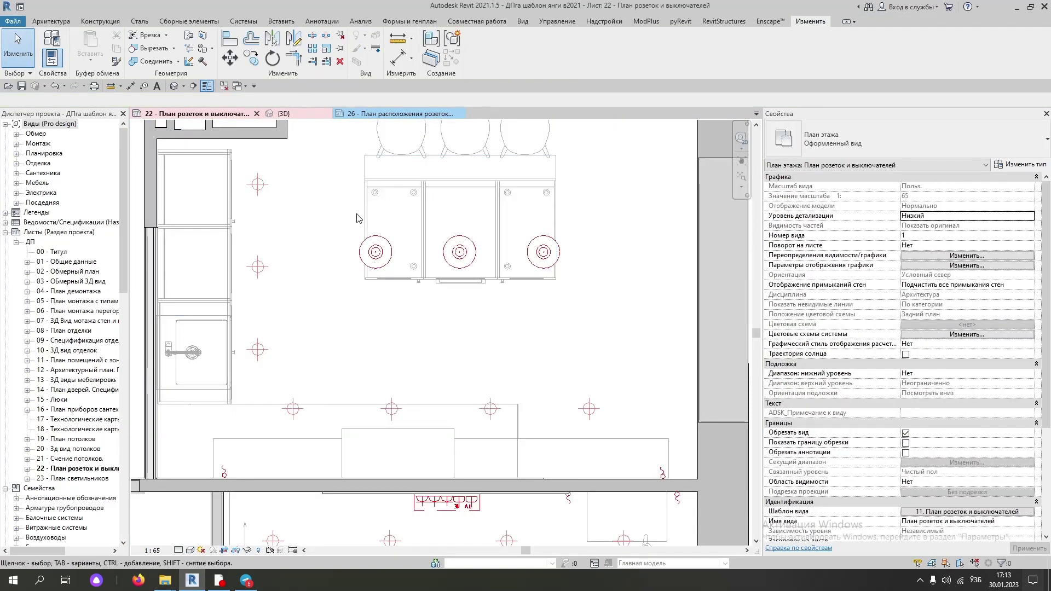
scroll(389, 142, "up", 1)
left_click(312, 114)
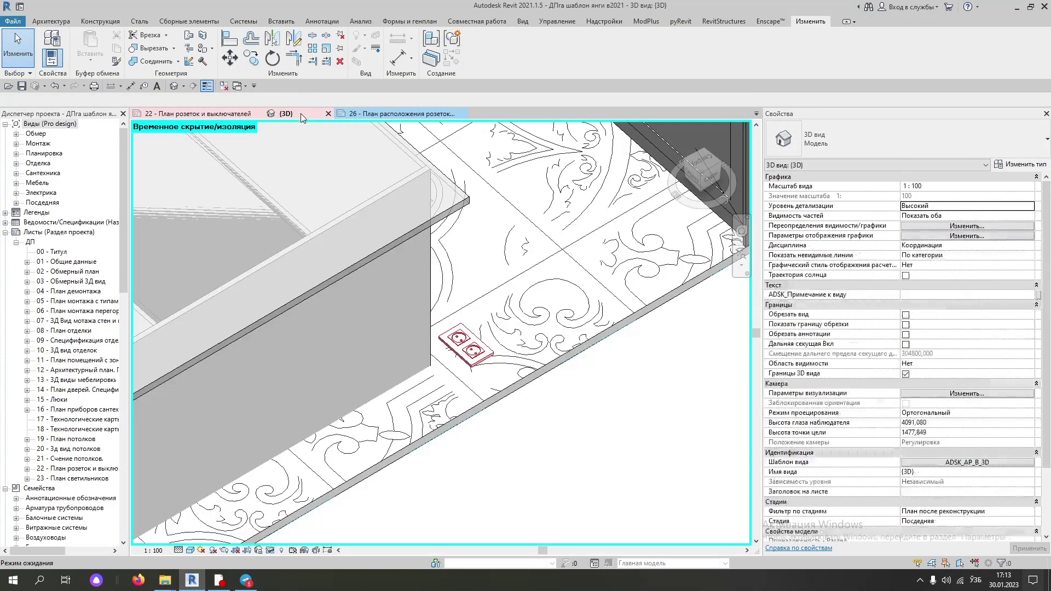
left_click(469, 349)
scroll(1014, 465, "down", 4)
scroll(1018, 437, "down", 4)
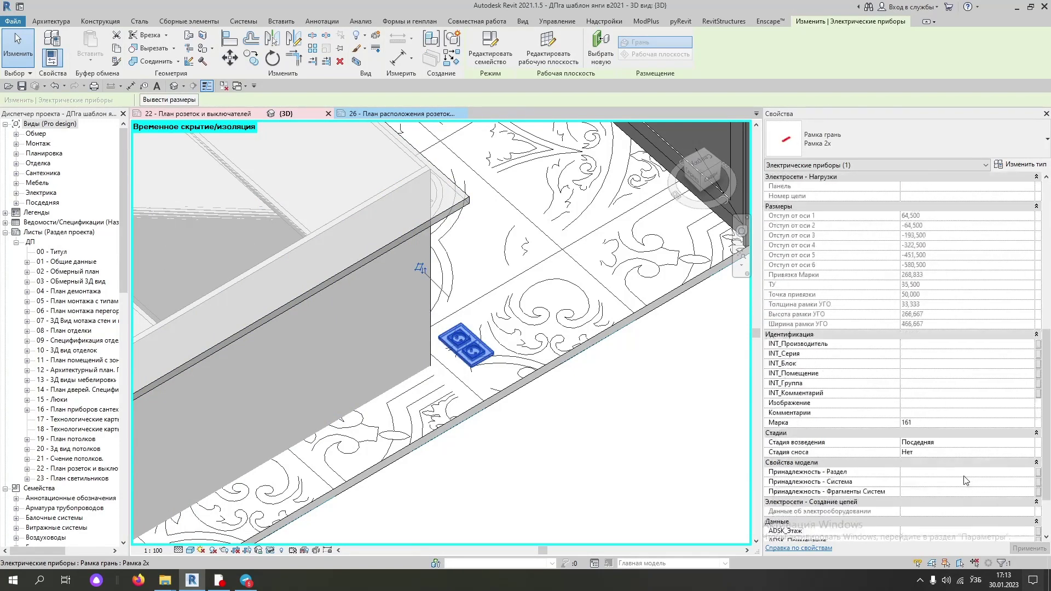
scroll(1023, 415, "down", 4)
left_click(1032, 394)
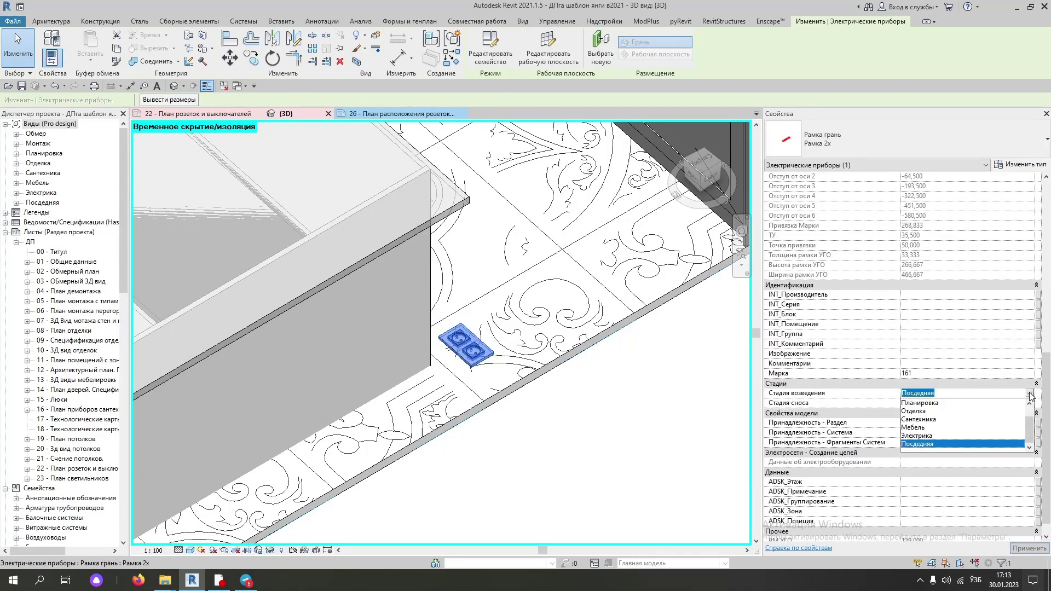
left_click(919, 436)
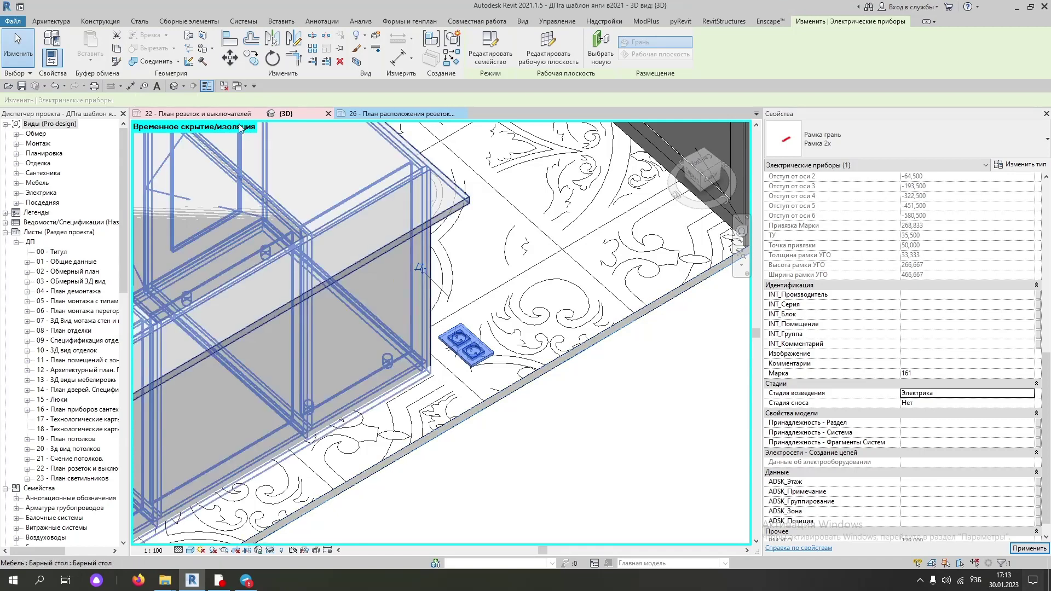
- Return to sheet 22 and centre the plan on the island's H=0 socket group
left_click(222, 115)
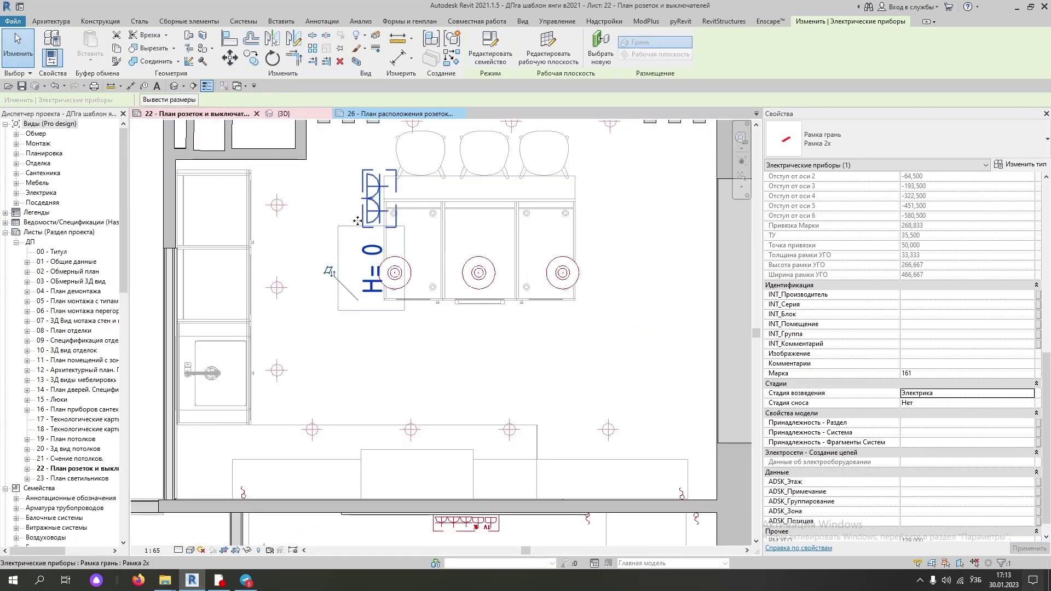
scroll(358, 221, "down", 1)
scroll(359, 225, "down", 1)
scroll(360, 229, "down", 2)
scroll(362, 234, "down", 1)
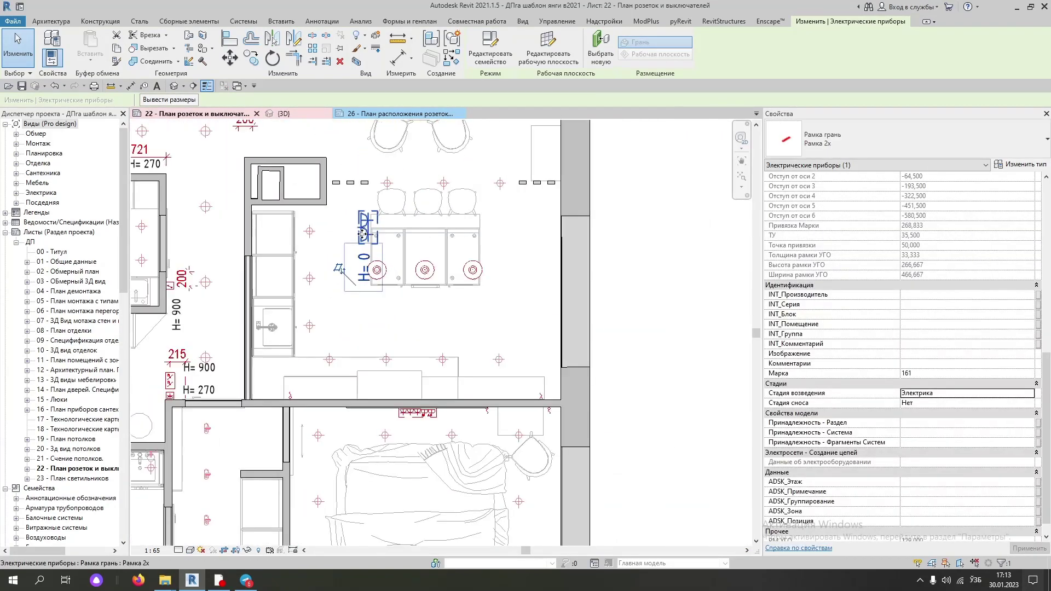
scroll(363, 244, "up", 2)
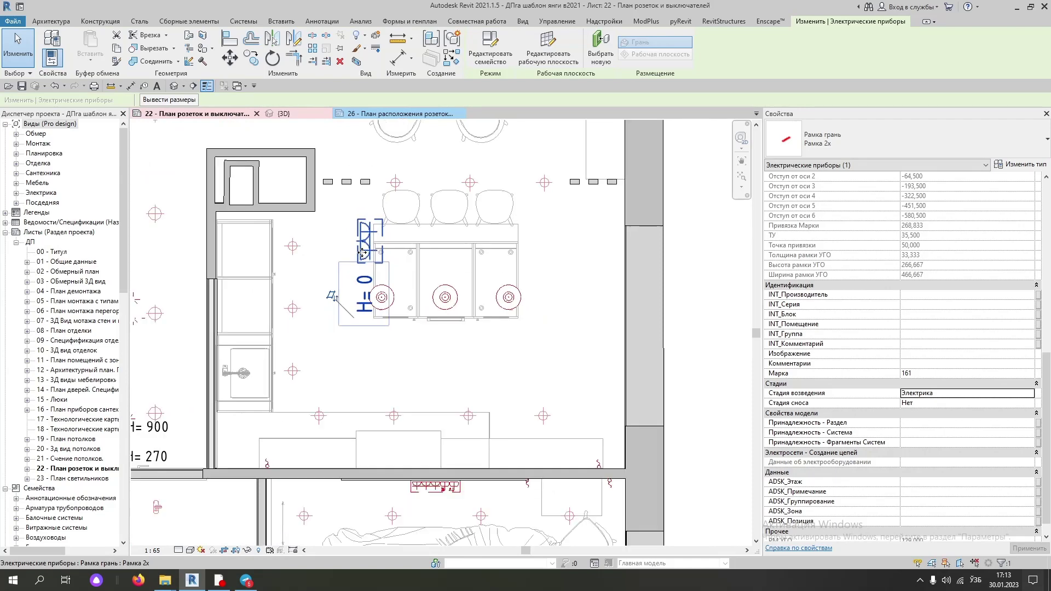
scroll(363, 253, "down", 1)
scroll(364, 254, "down", 1)
scroll(369, 256, "up", 3)
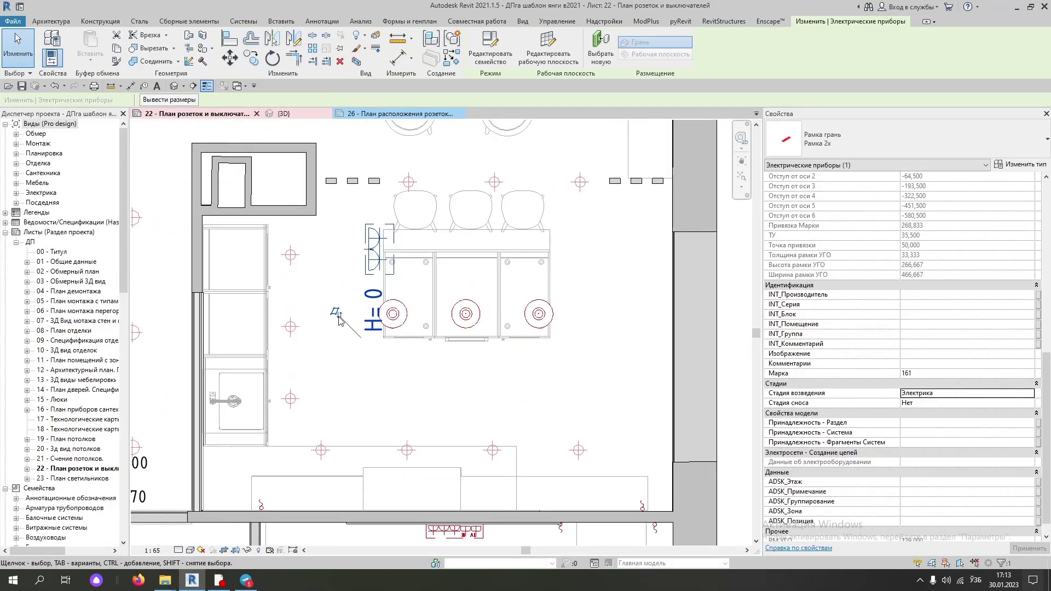
scroll(342, 323, "up", 1)
scroll(405, 405, "down", 2)
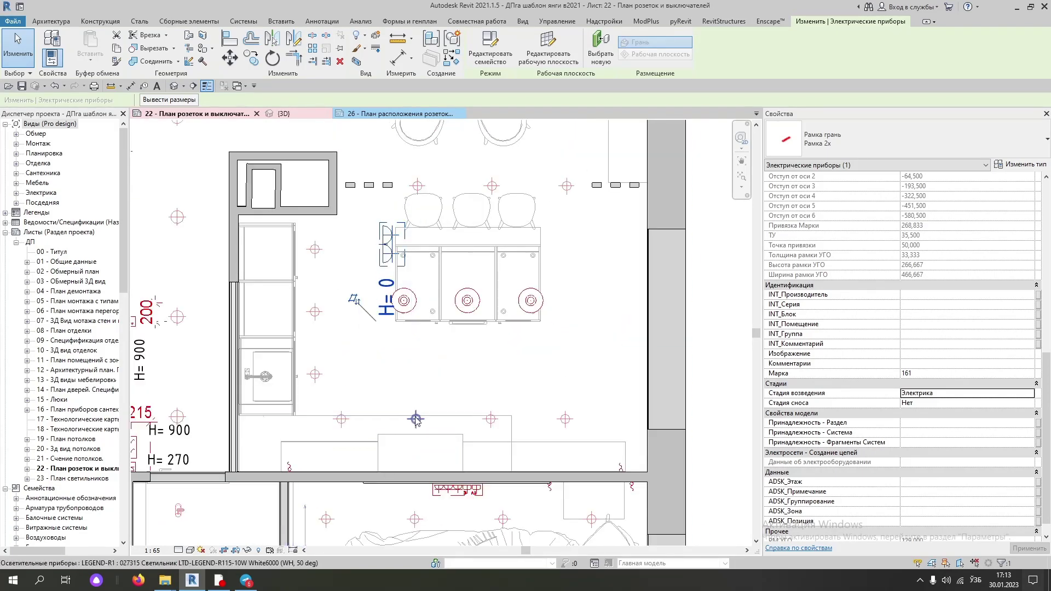
middle_click_drag(388, 366, 412, 375)
scroll(407, 246, "up", 2)
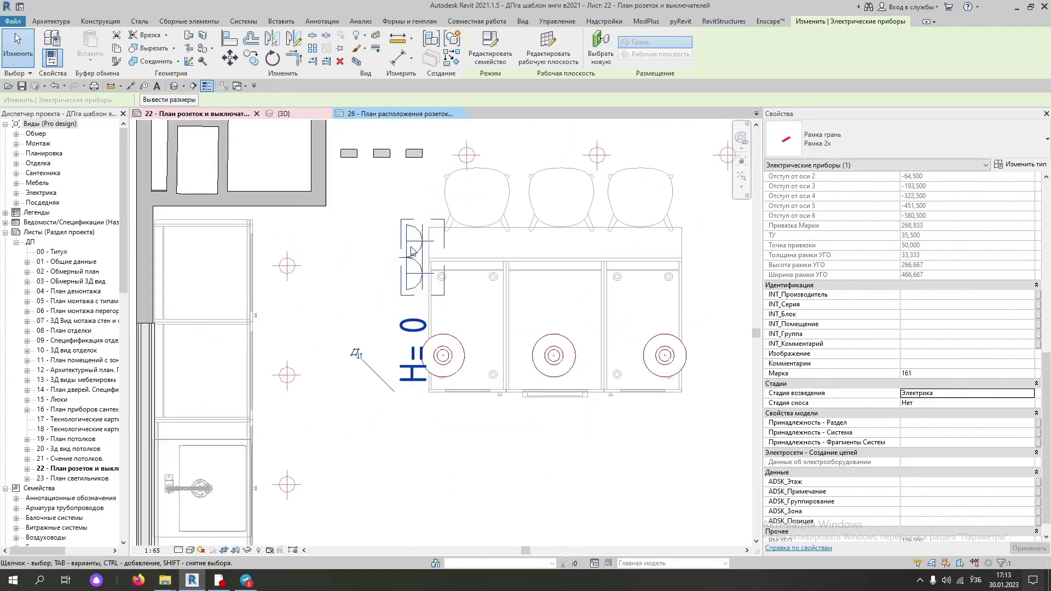
- Rotate the floor Рамка 2х frame 90° to align with the kitchen cabinet row
left_click(272, 58)
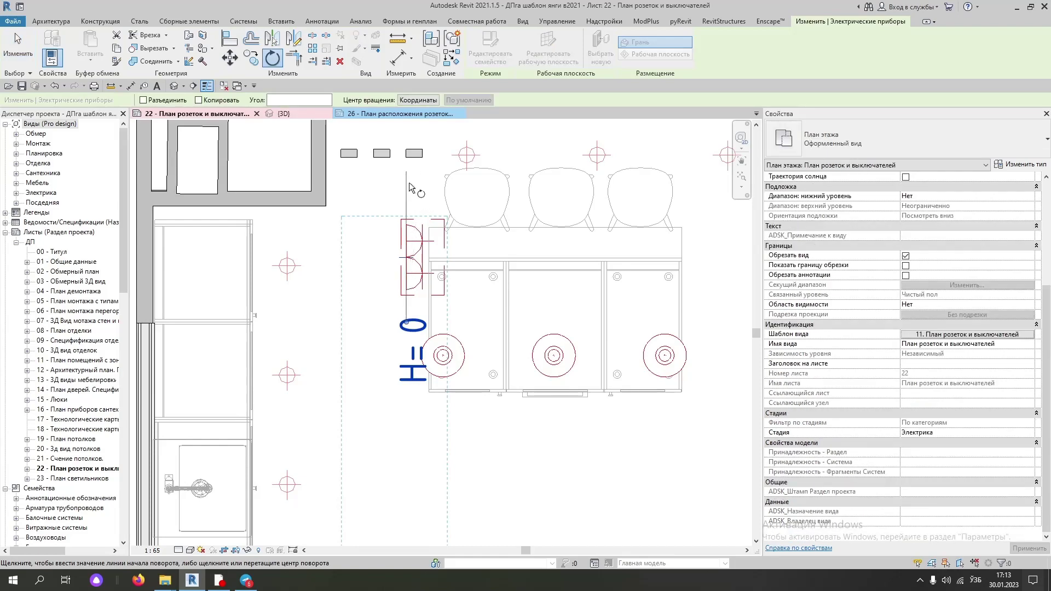
left_click(408, 182)
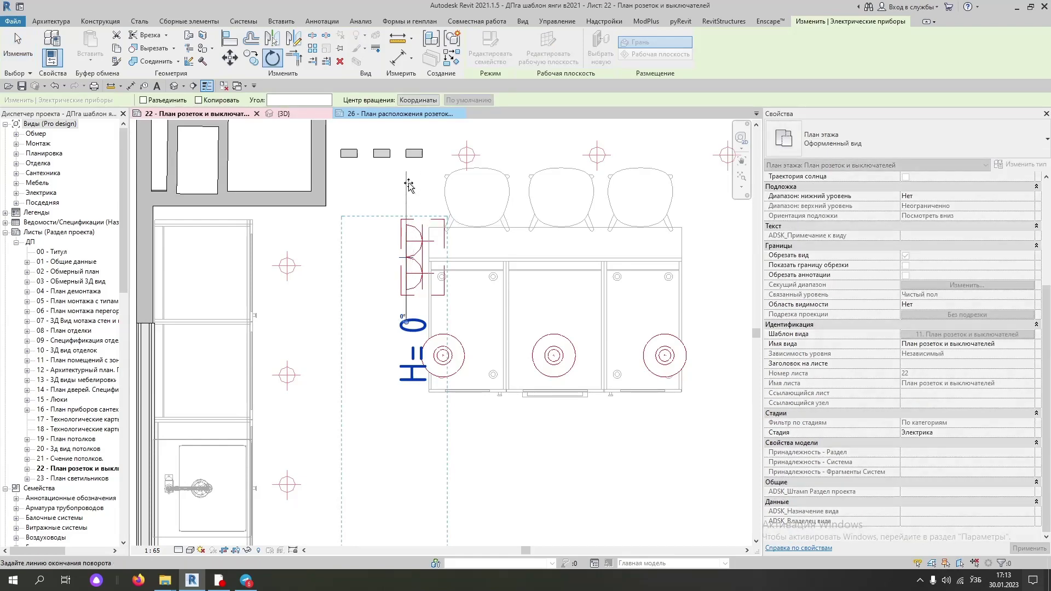
left_click(340, 326)
scroll(416, 326, "up", 2)
scroll(429, 329, "down", 2)
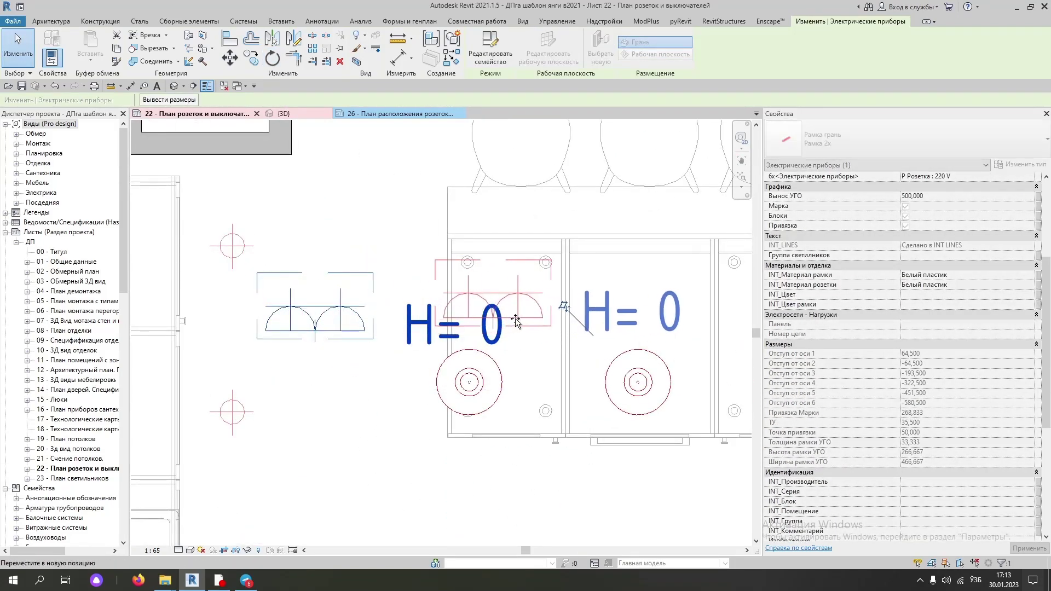
scroll(499, 257, "down", 2)
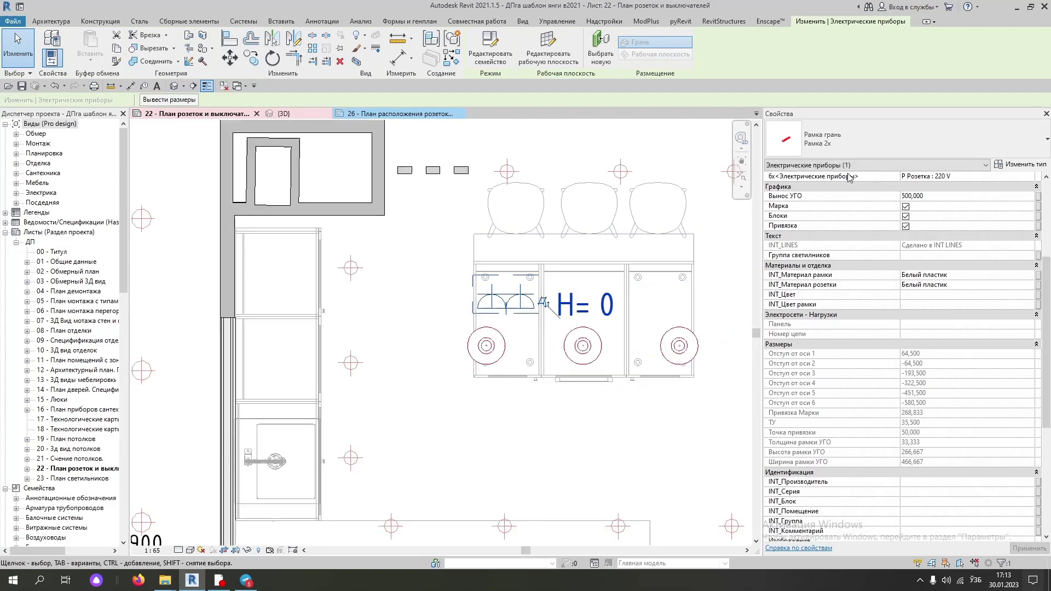
- Set the Рамка 2х type's Масштаб to 100 and review the smaller symbol on the plan
left_click(1010, 167)
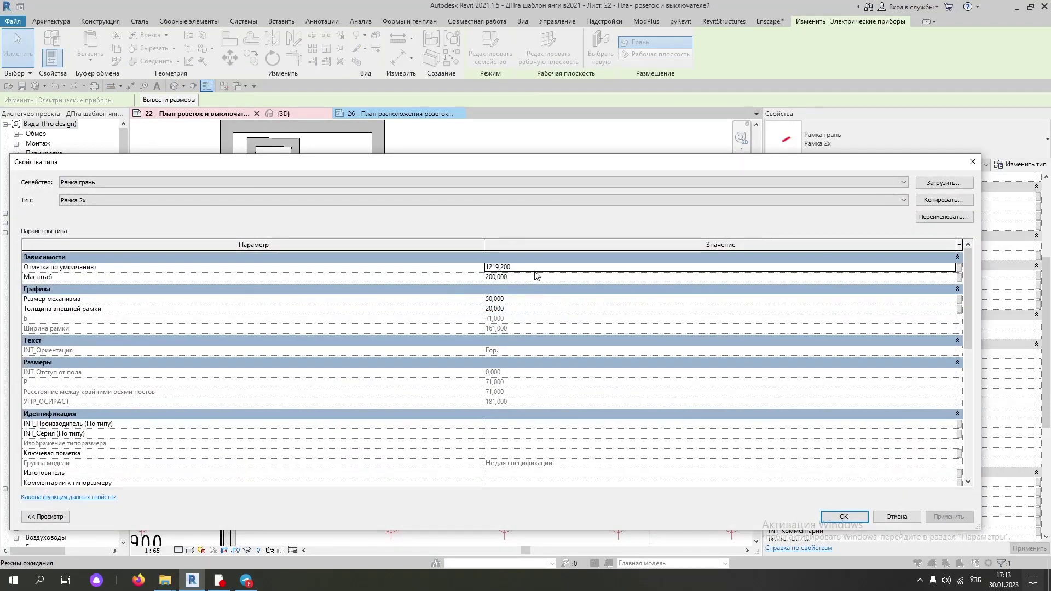
left_click(534, 278)
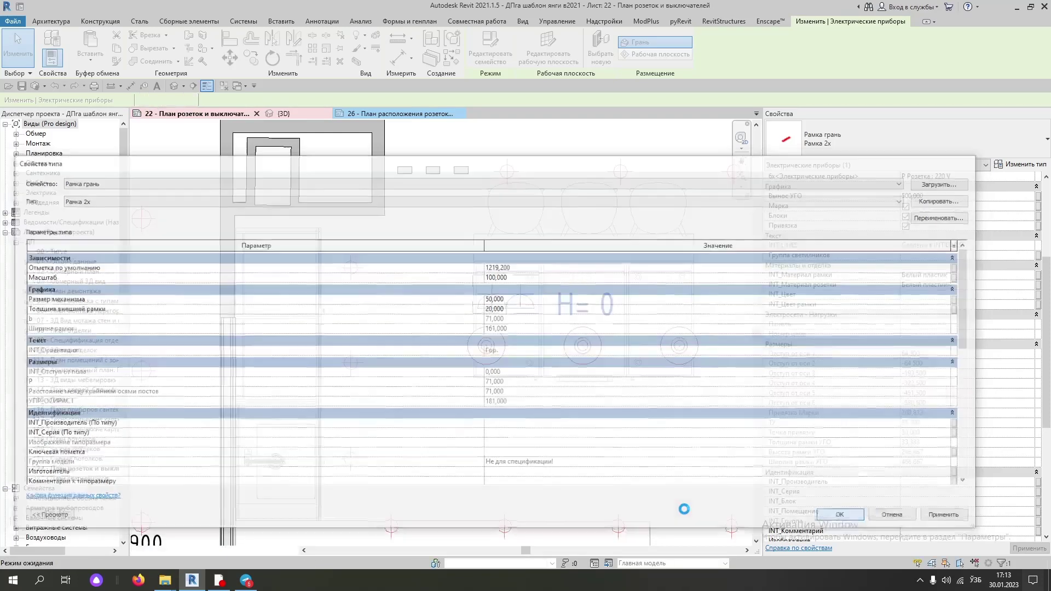
scroll(499, 309, "up", 2)
scroll(499, 310, "up", 2)
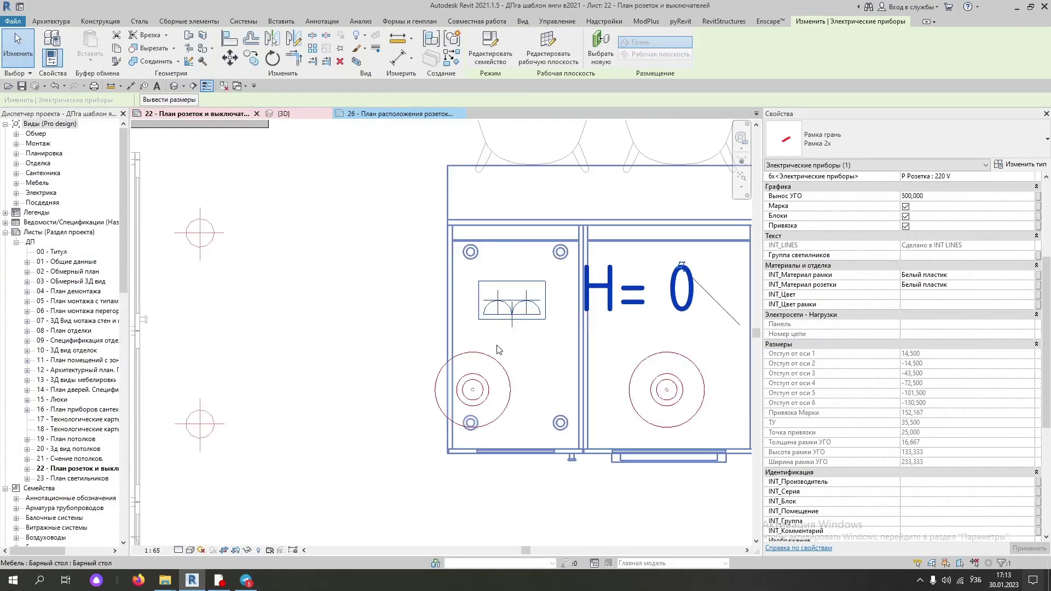
scroll(499, 310, "up", 1)
left_click(333, 329)
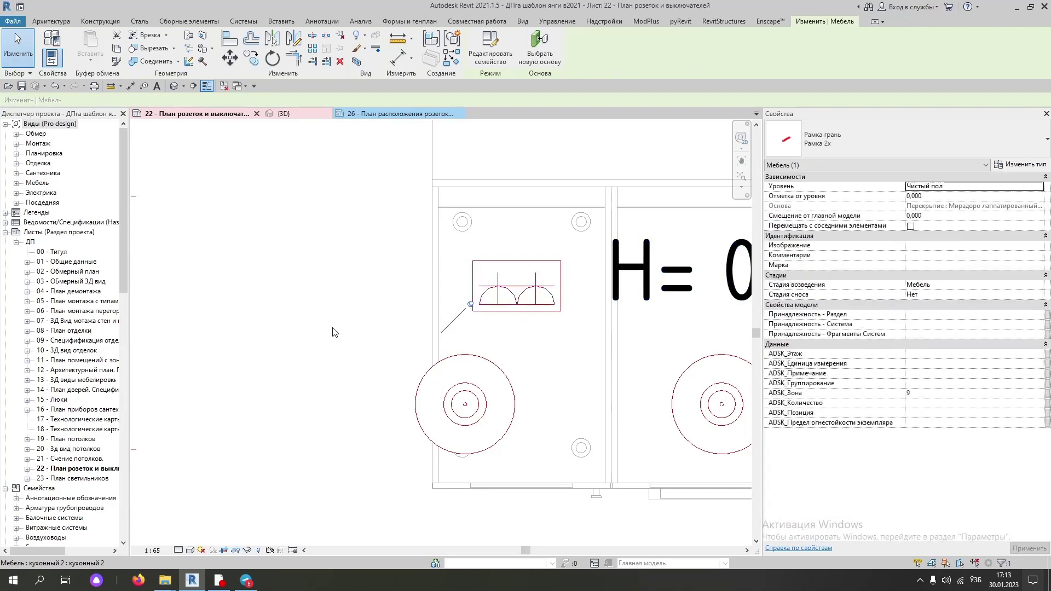
left_click(516, 288)
scroll(516, 289, "down", 3)
middle_click_drag(468, 277, 398, 225)
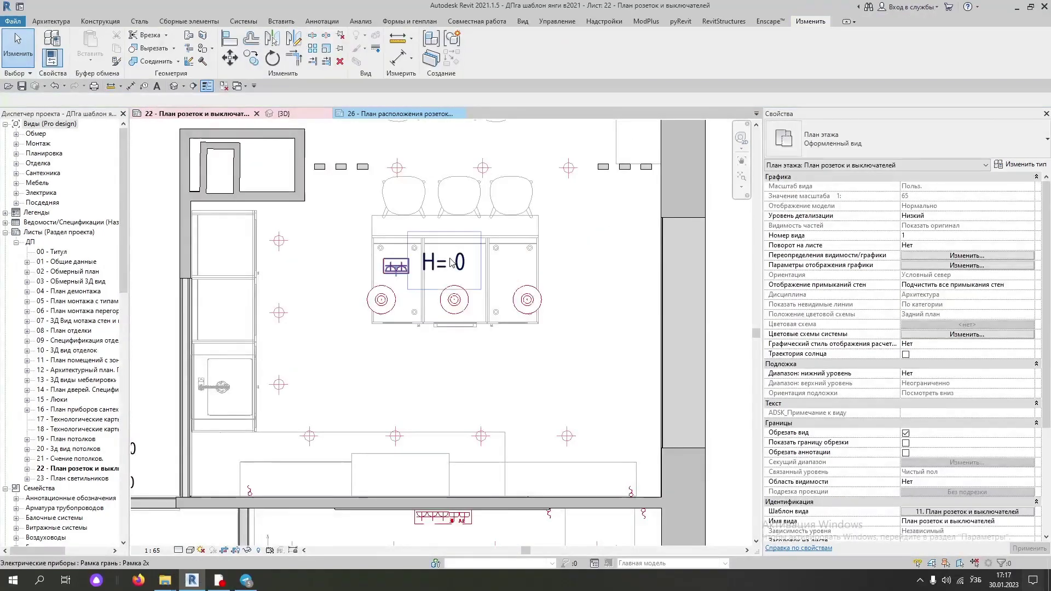
scroll(425, 268, "up", 2)
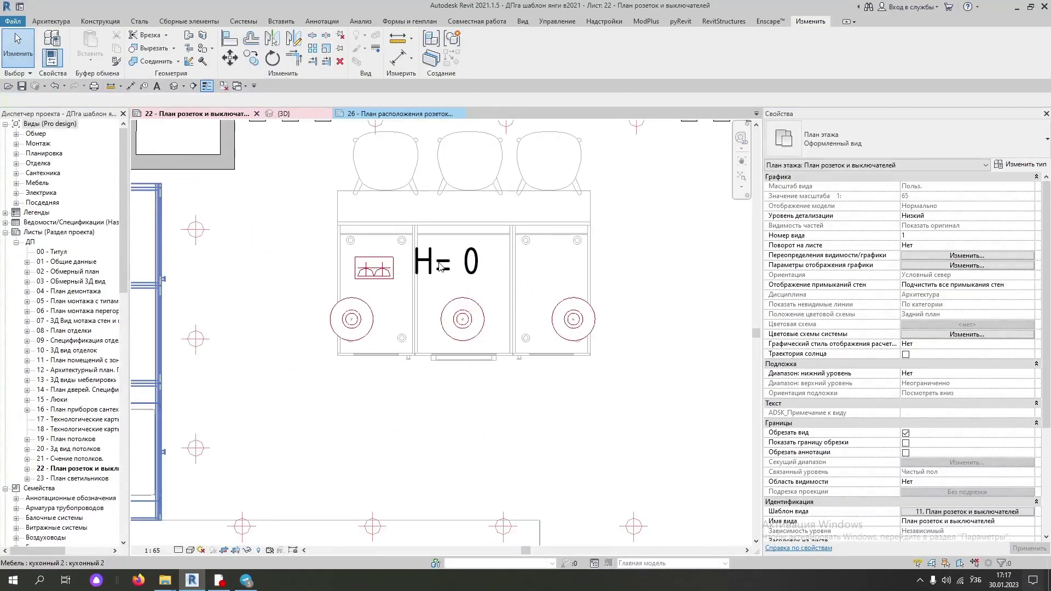
- Edit the Рамка грань family and open its nested H= 0 Аннотация.rfa annotation
left_click(425, 267)
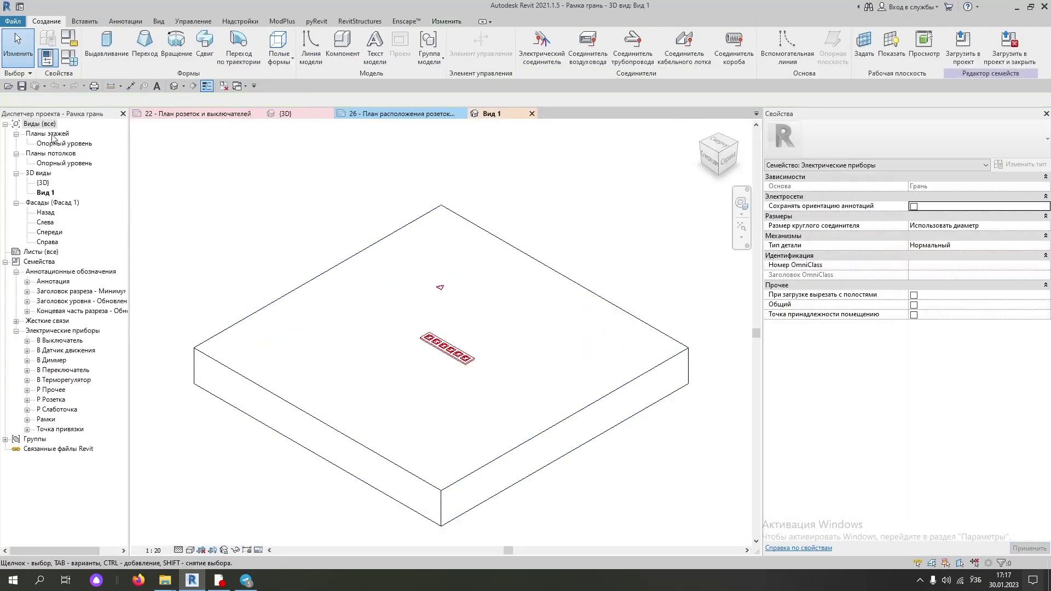
double_click(53, 144)
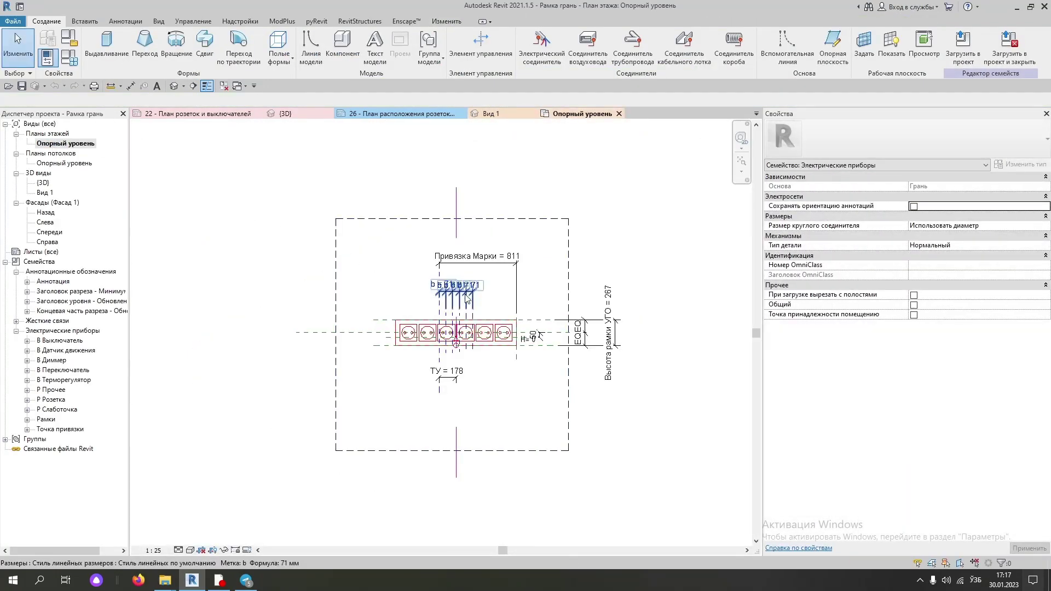
scroll(467, 298, "up", 2)
scroll(467, 299, "up", 2)
scroll(467, 298, "up", 2)
left_click(583, 320)
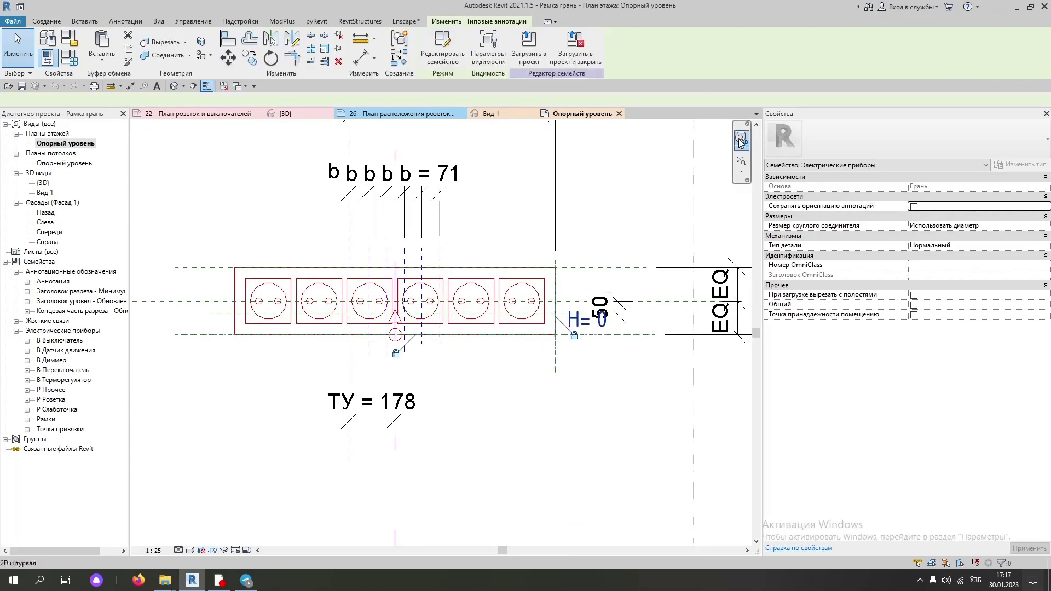
left_click(447, 53)
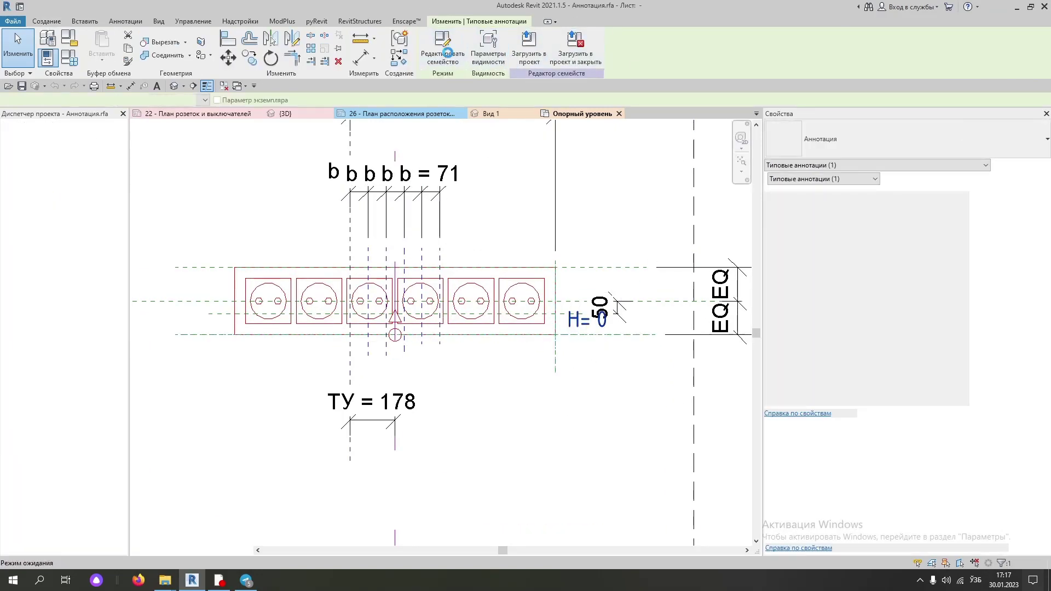
- Rename the H= 1500 label type to 1.8 with text size 1.8, then load into project
scroll(455, 342, "up", 3)
scroll(420, 296, "up", 4)
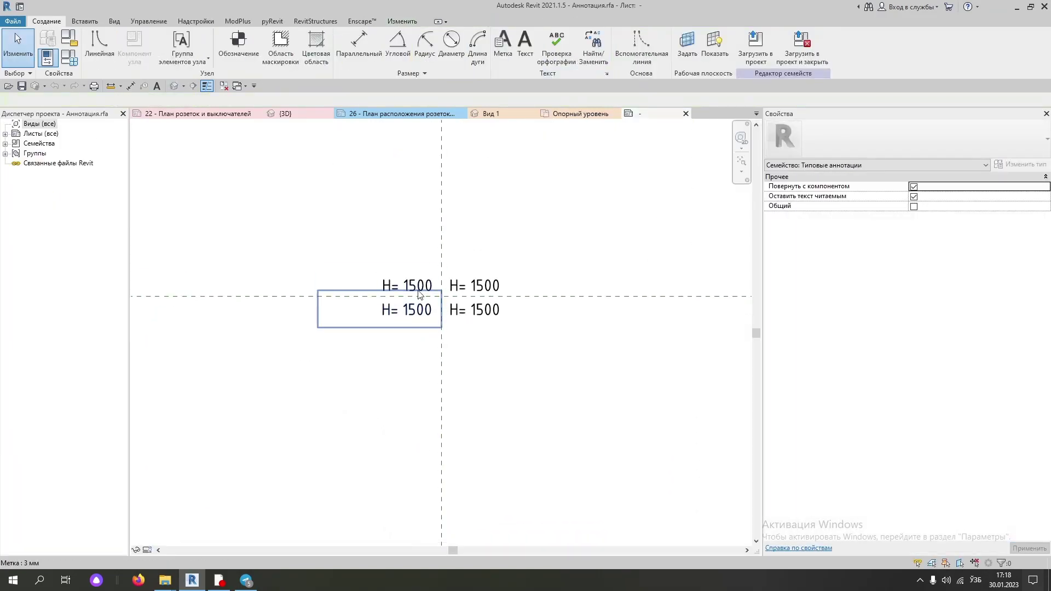
left_click(418, 289)
left_click(1015, 165)
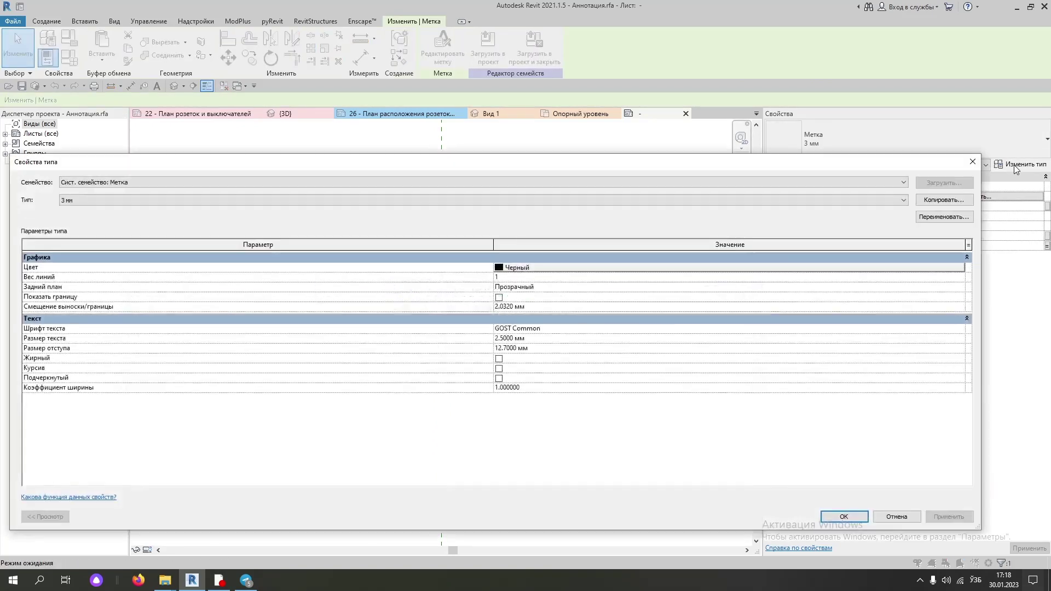
left_click(949, 222)
type("1.8")
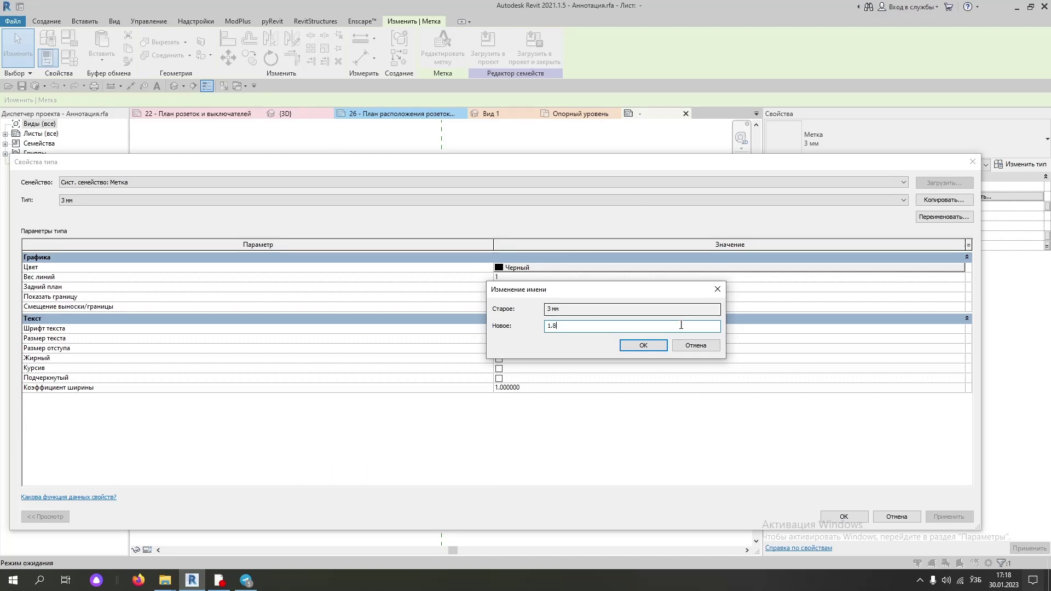
left_click(643, 345)
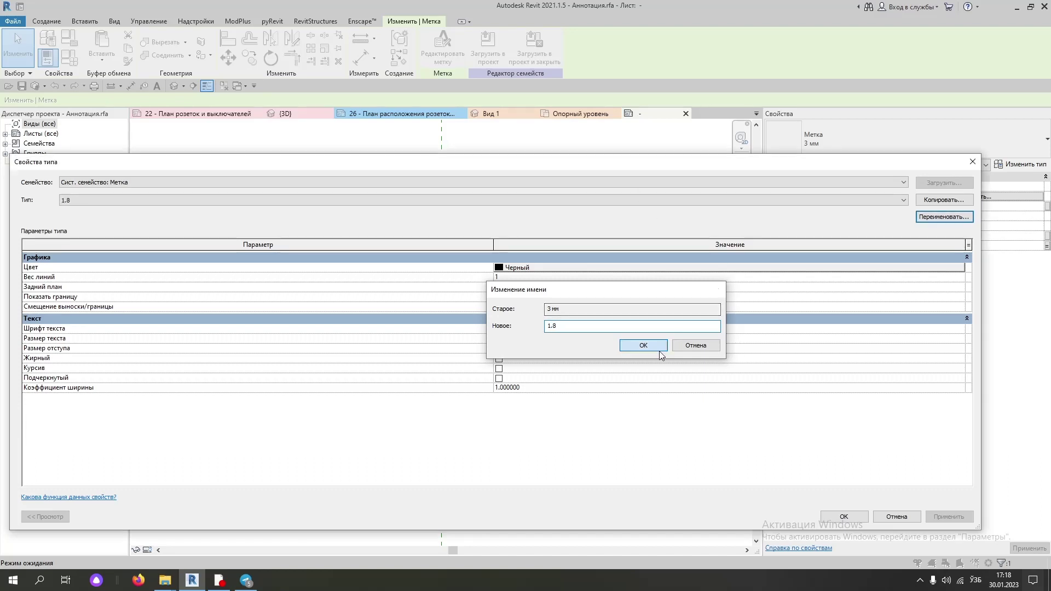
left_click(546, 339)
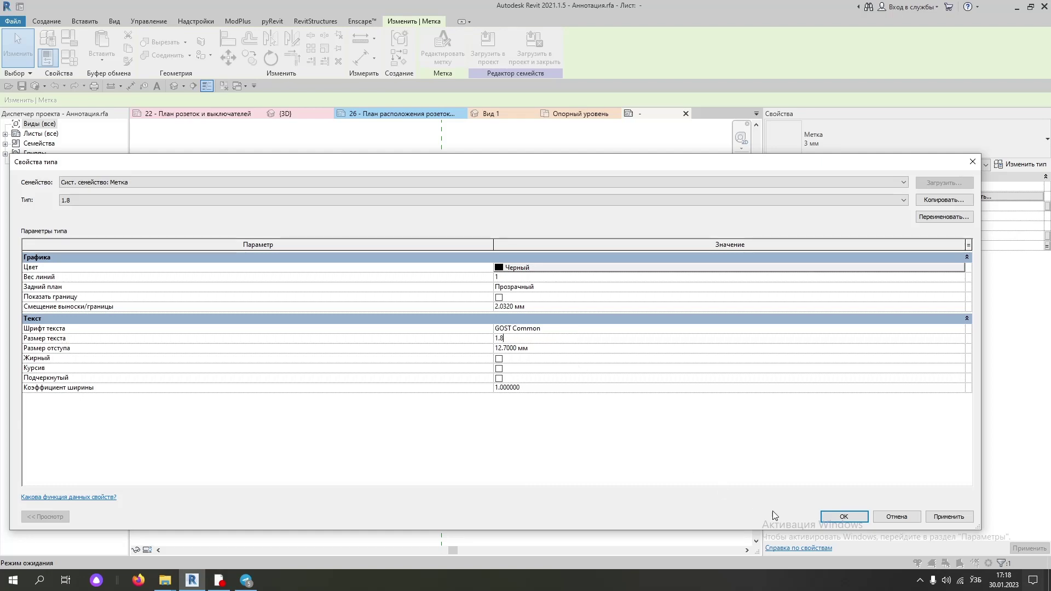
left_click(850, 517)
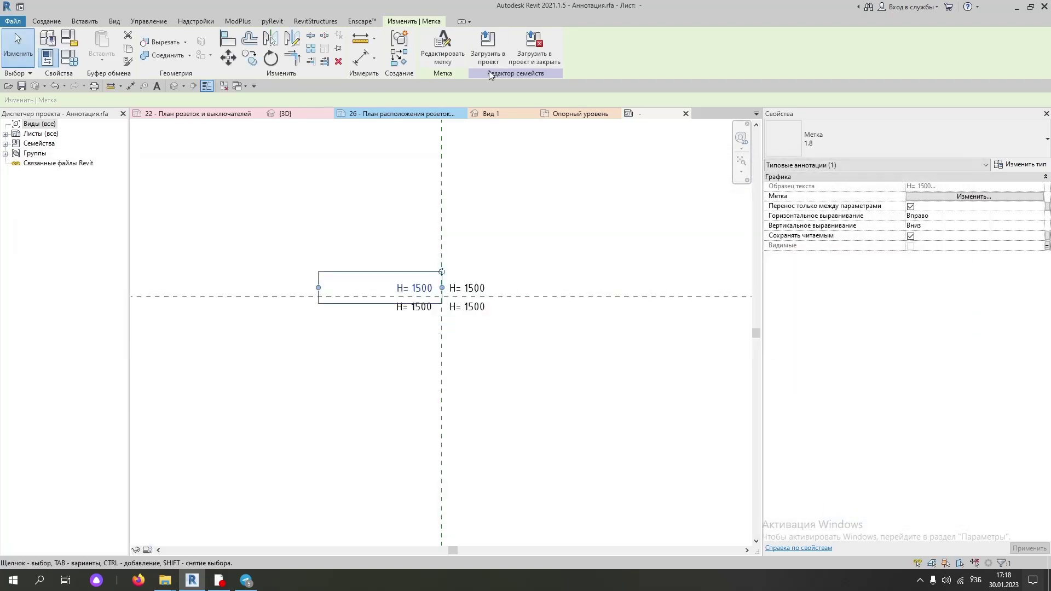
left_click(487, 50)
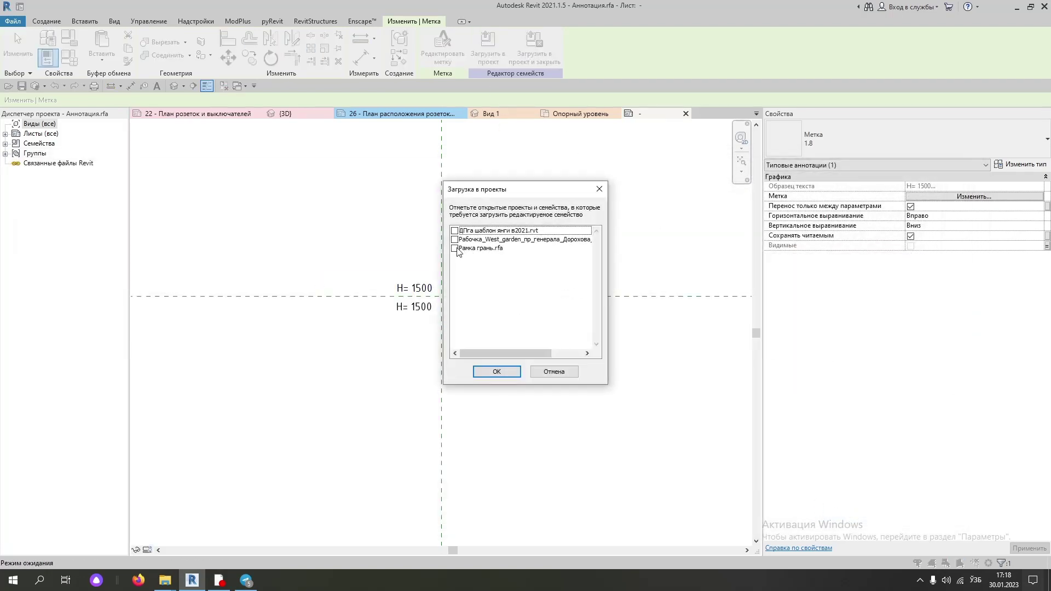
- Load the updated annotation into Рамка грань, replacing the old version, and overwrite-save Рамка грань.rfa
left_click(455, 248)
left_click(487, 372)
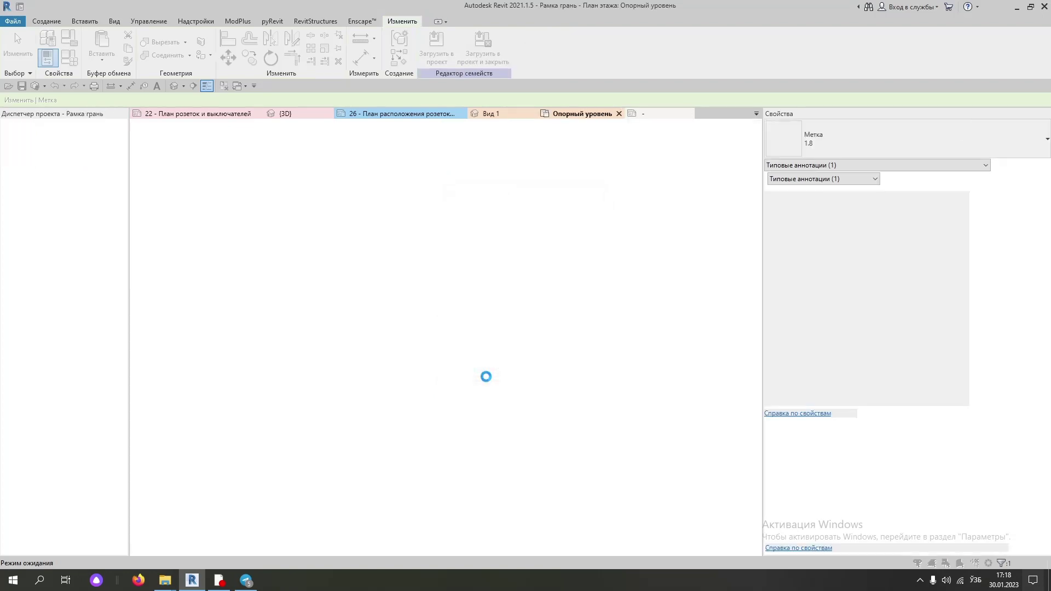
left_click(481, 278)
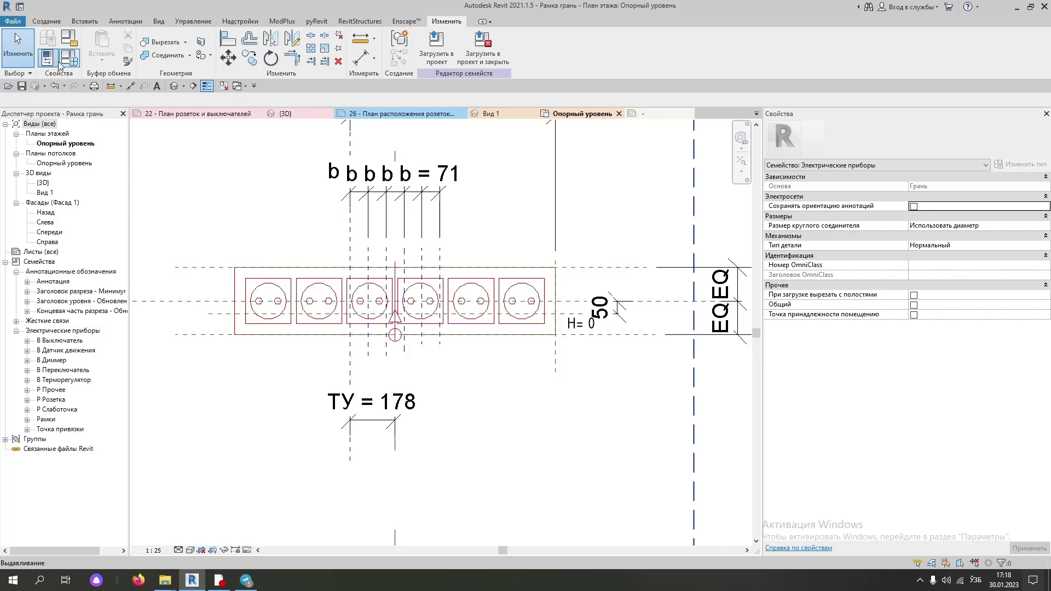
left_click(22, 86)
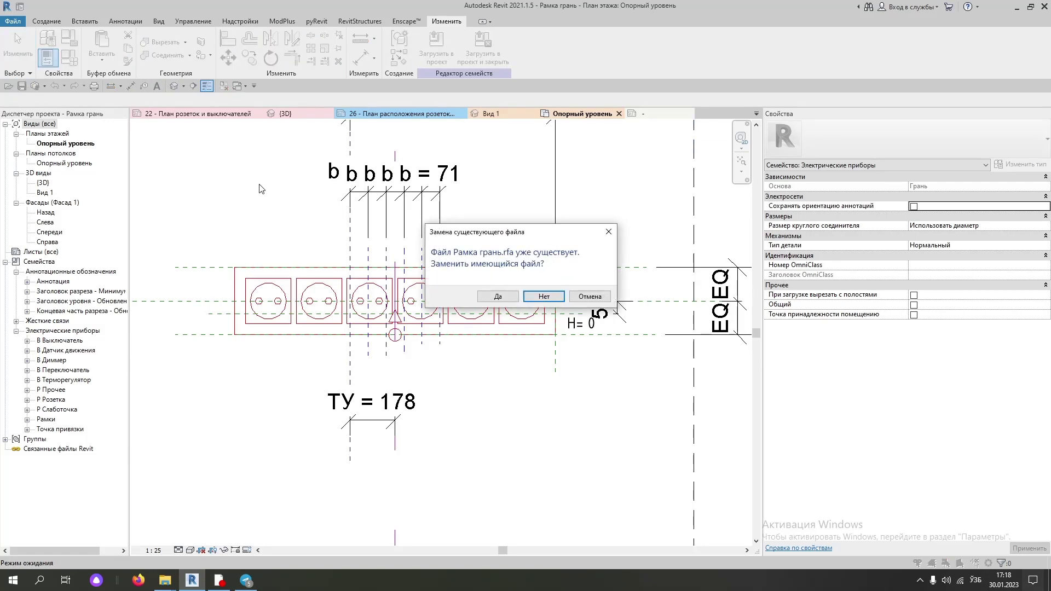
left_click(498, 297)
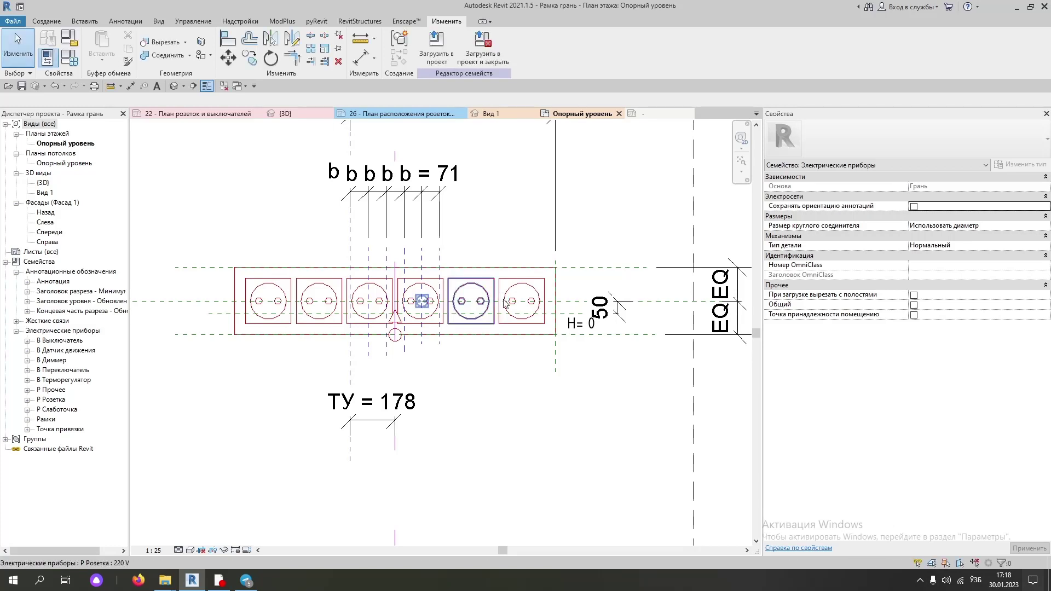
- Start loading the Рамка грань family into ДПга шаблон янги в2021.rvt
left_click(443, 60)
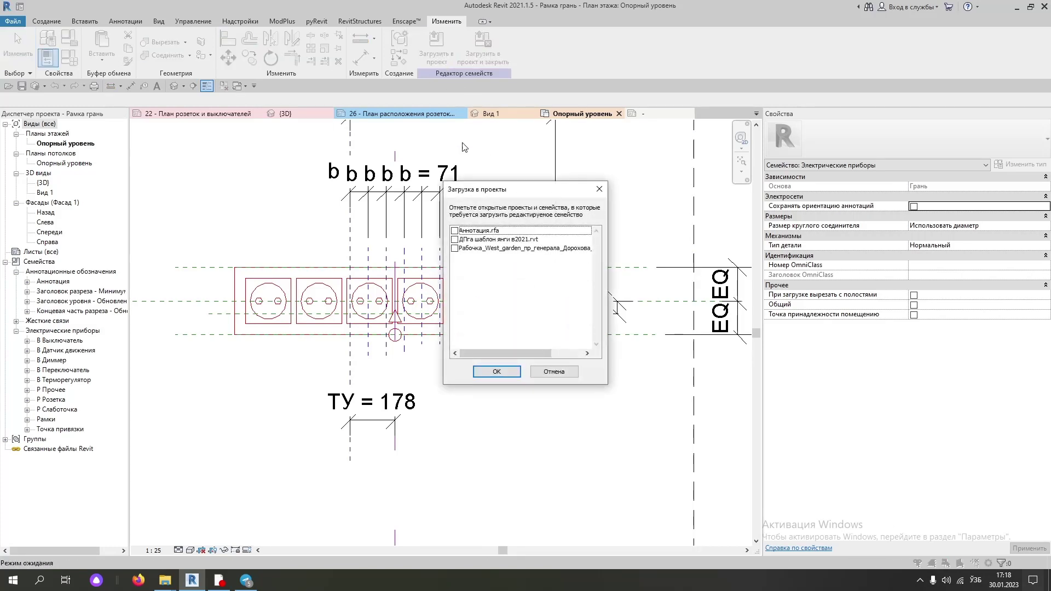
left_click(455, 240)
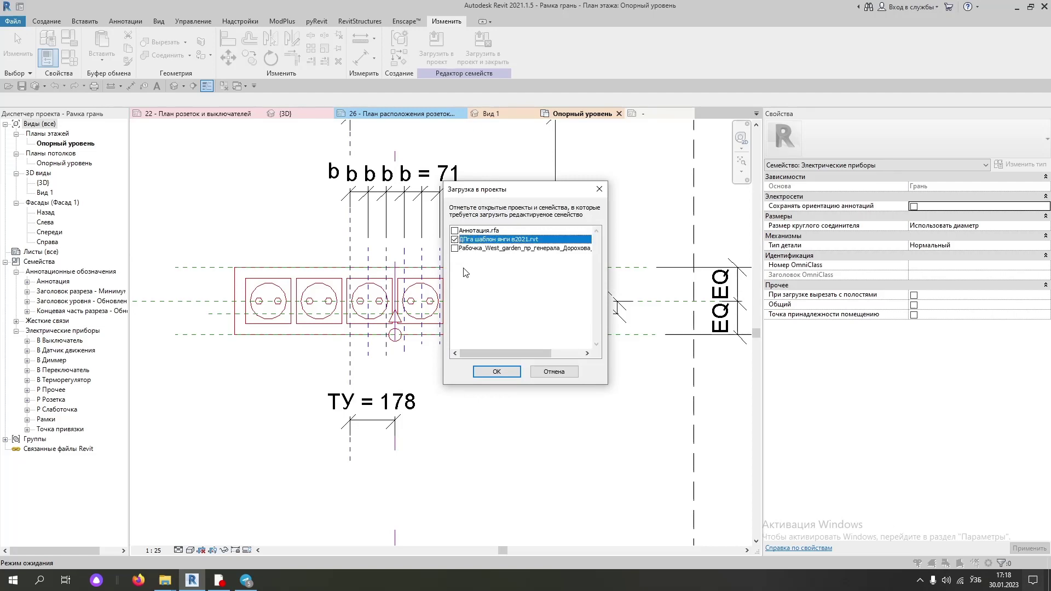
left_click(500, 373)
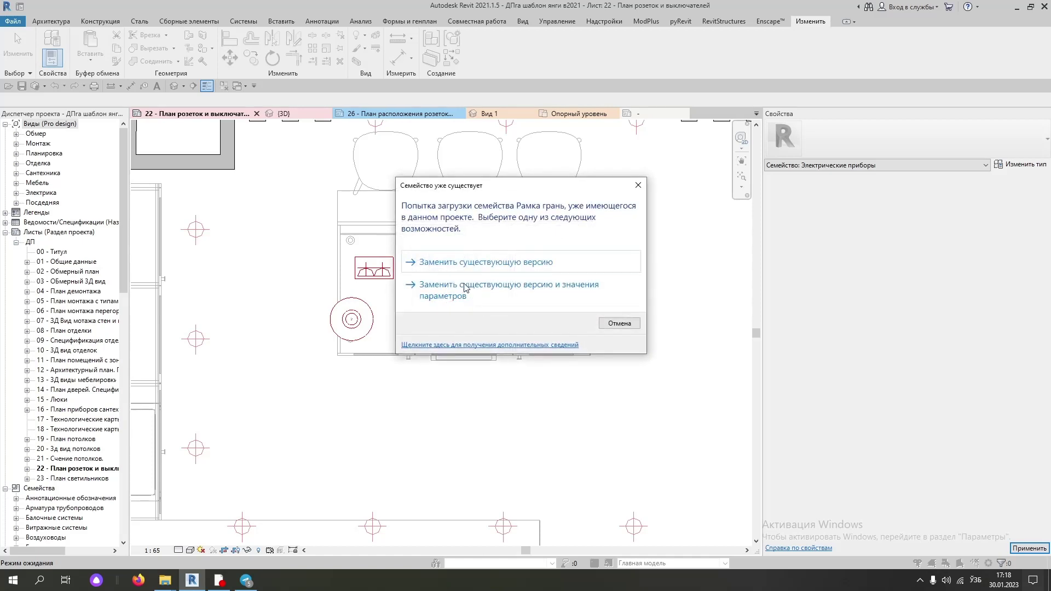
- Overwrite the project's existing Рамка грань family with the edited version
left_click(635, 245)
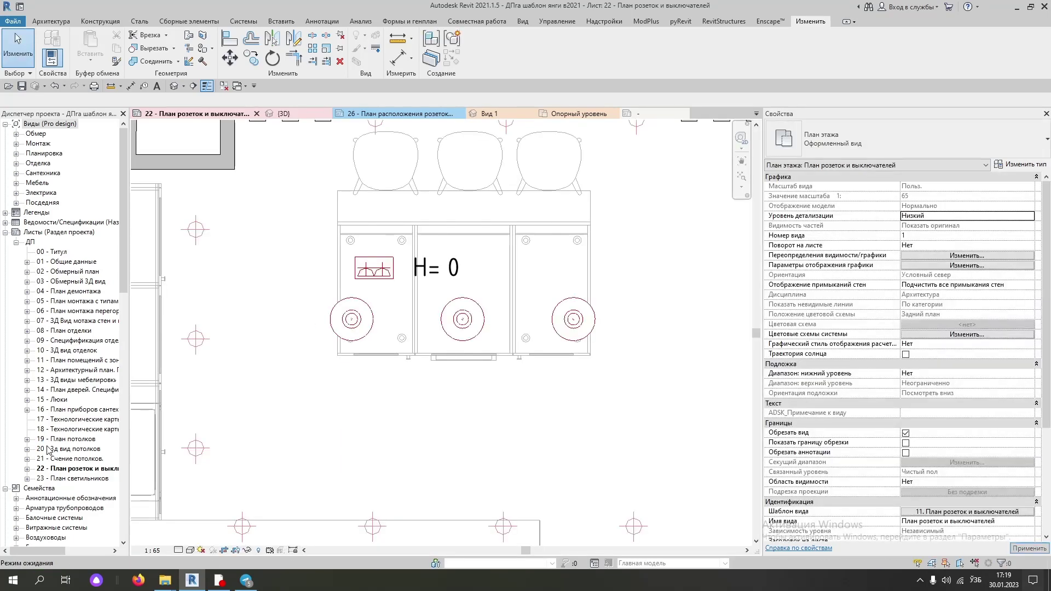
scroll(339, 230, "down", 3)
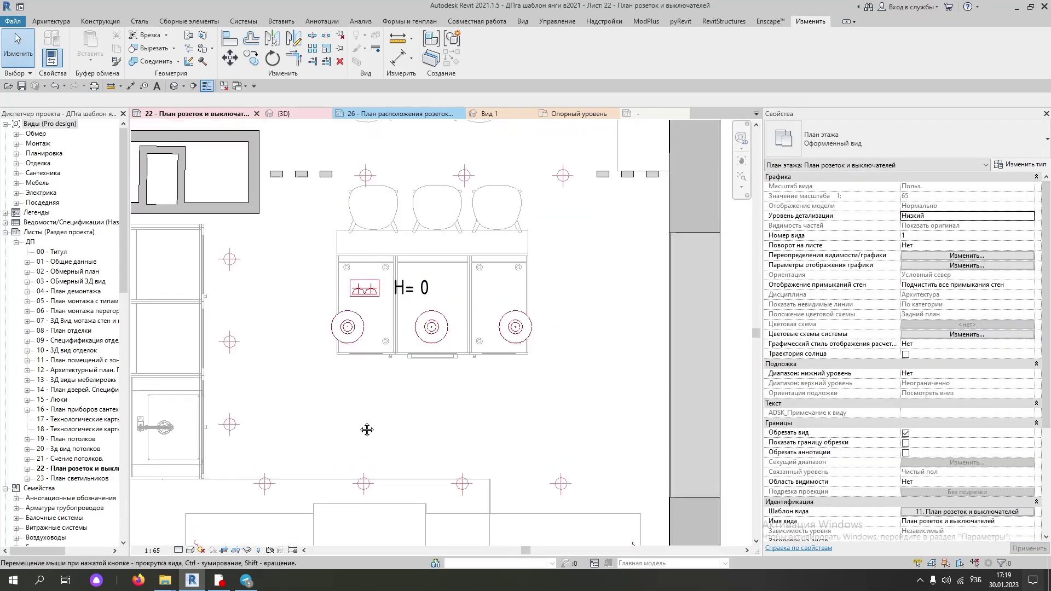
middle_click_drag(368, 430, 349, 435)
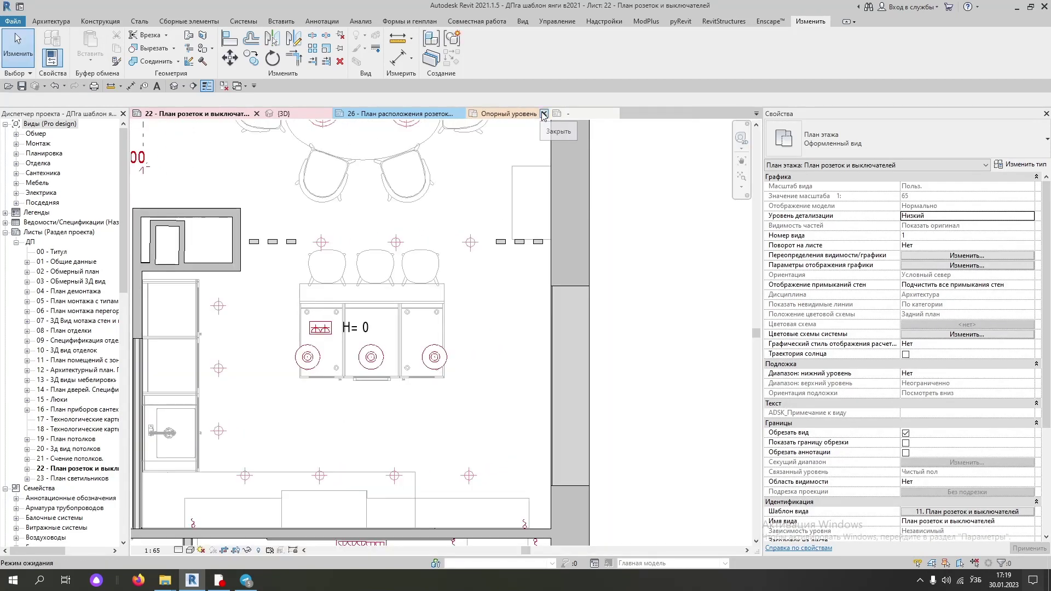
- Close the leftover family and annotation views without saving, re-centring on the cabinet sockets
left_click(530, 114)
left_click(536, 114)
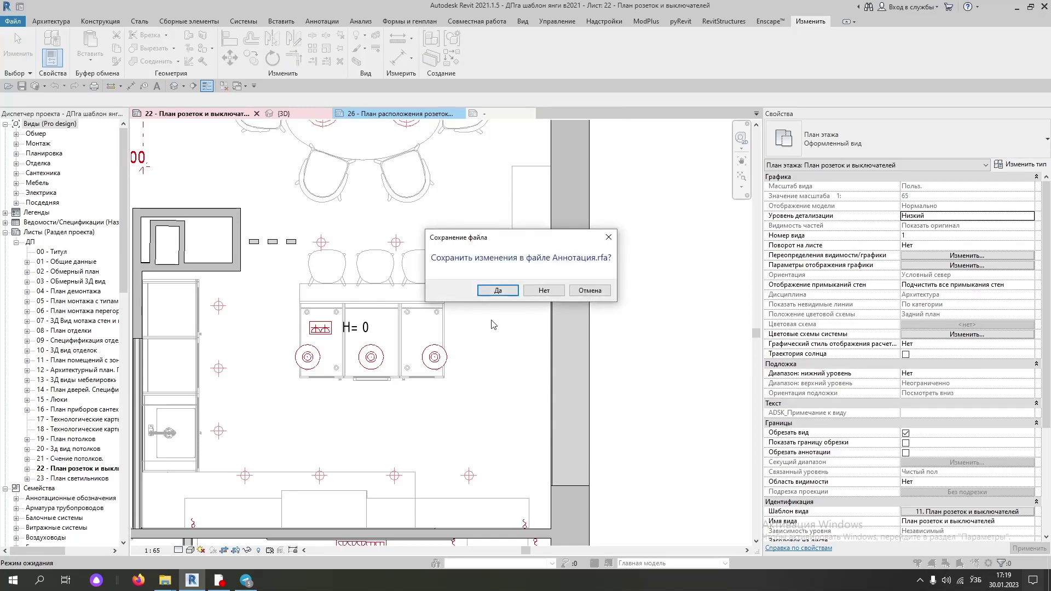
left_click(542, 291)
middle_click_drag(345, 381, 392, 385)
- Open the plan's View Template setting for template '11. План розеток и выключателей'
scroll(391, 385, "down", 2)
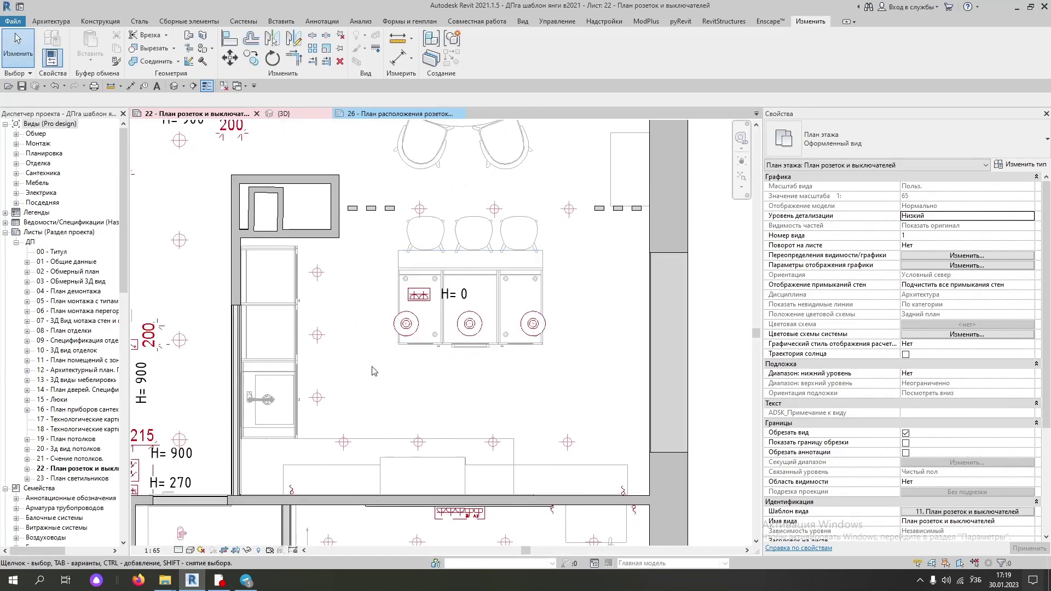
scroll(392, 385, "up", 2)
scroll(392, 385, "down", 2)
scroll(416, 328, "up", 2)
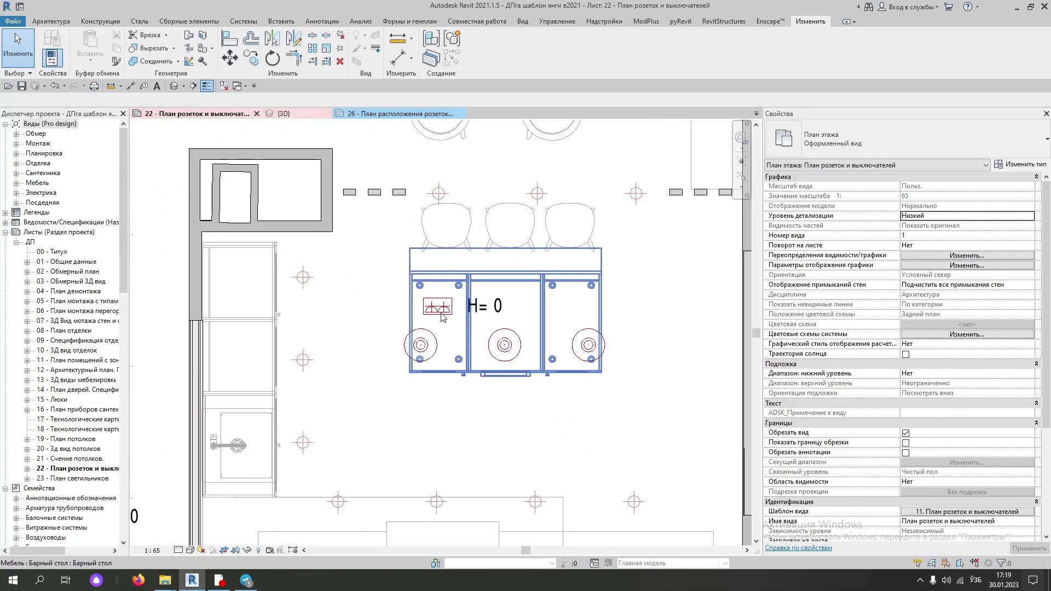
scroll(438, 311, "down", 3)
middle_click_drag(394, 407, 412, 364)
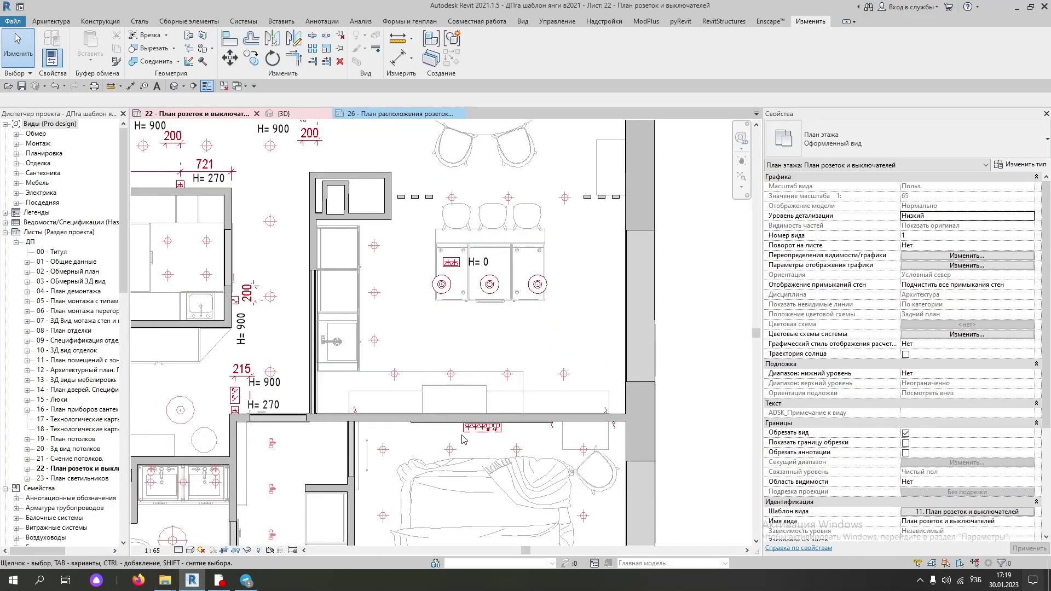
scroll(481, 429, "up", 5)
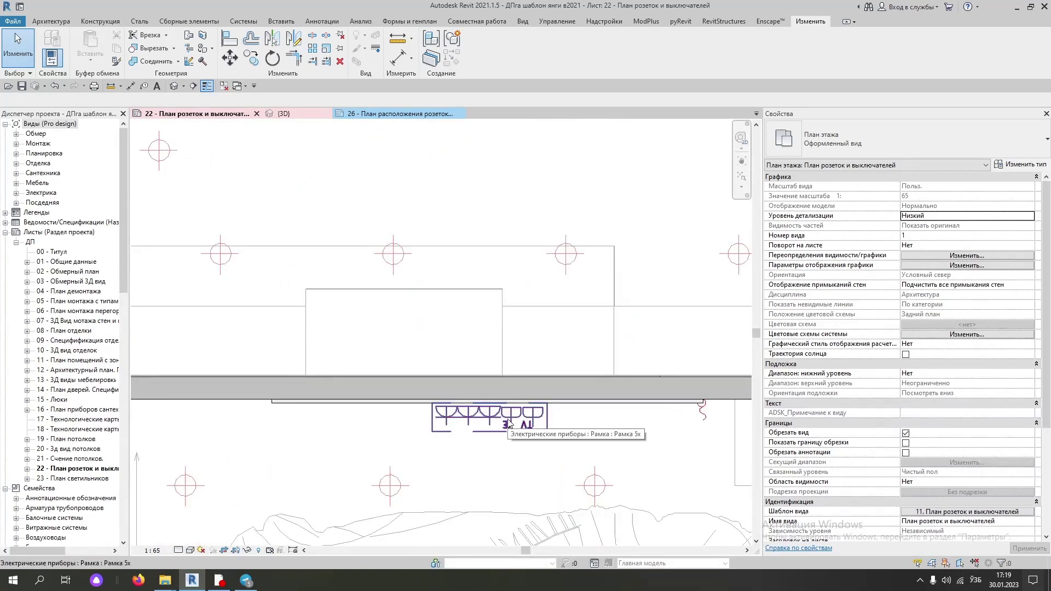
scroll(508, 422, "down", 1)
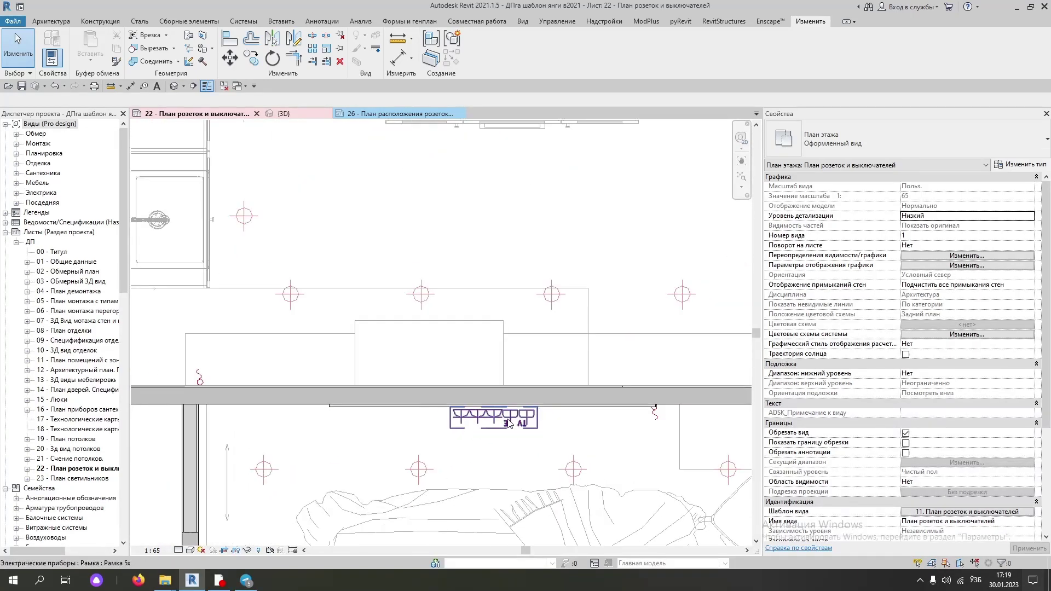
left_click(1020, 514)
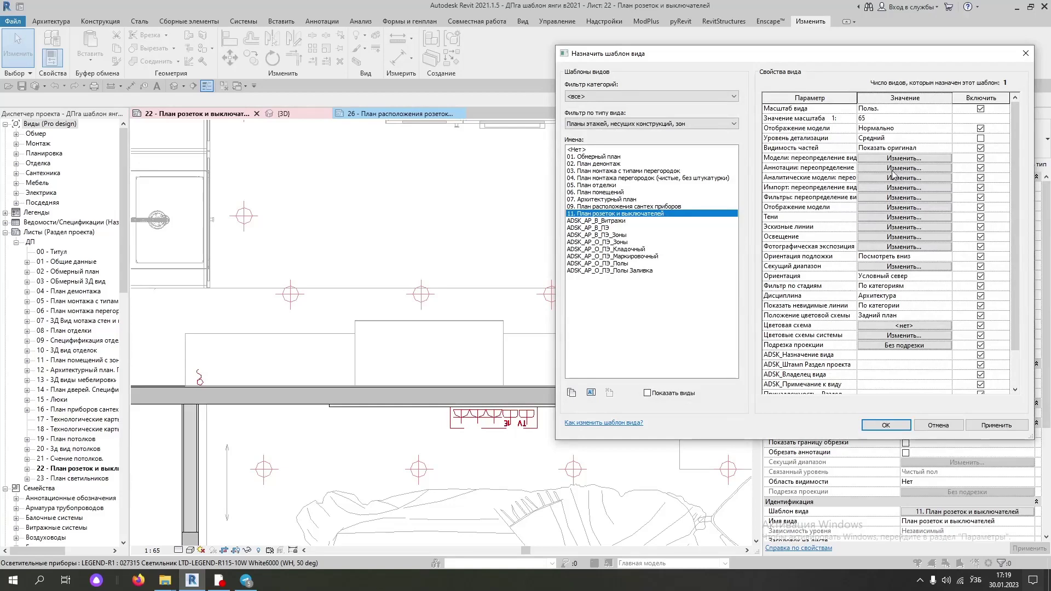
- In template 11's V/G overrides, set Электрические приборы detail level to Средний
left_click(909, 159)
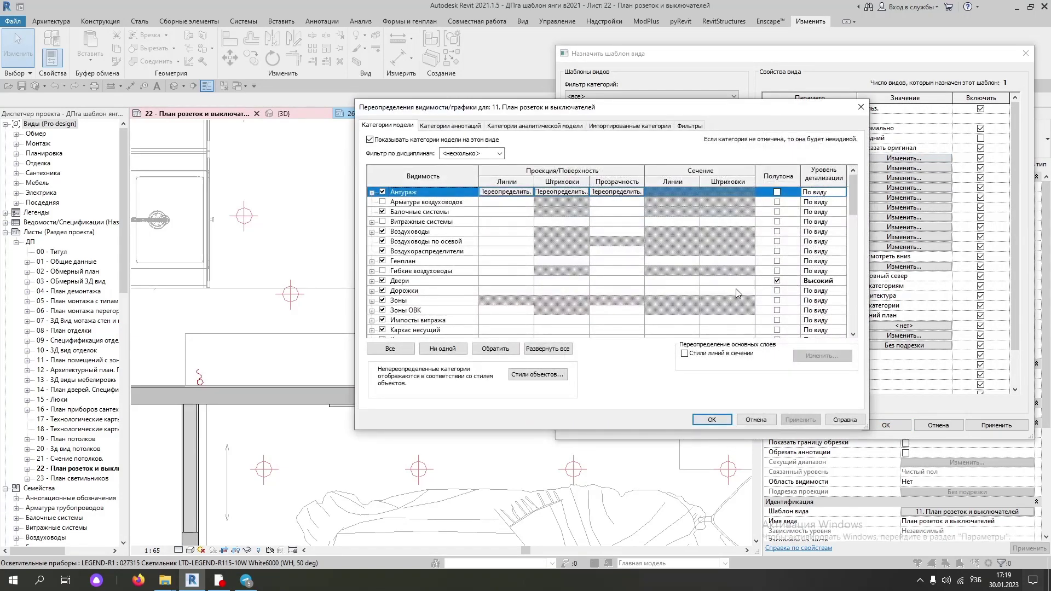
scroll(737, 292, "down", 2)
scroll(766, 294, "down", 2)
scroll(810, 295, "down", 2)
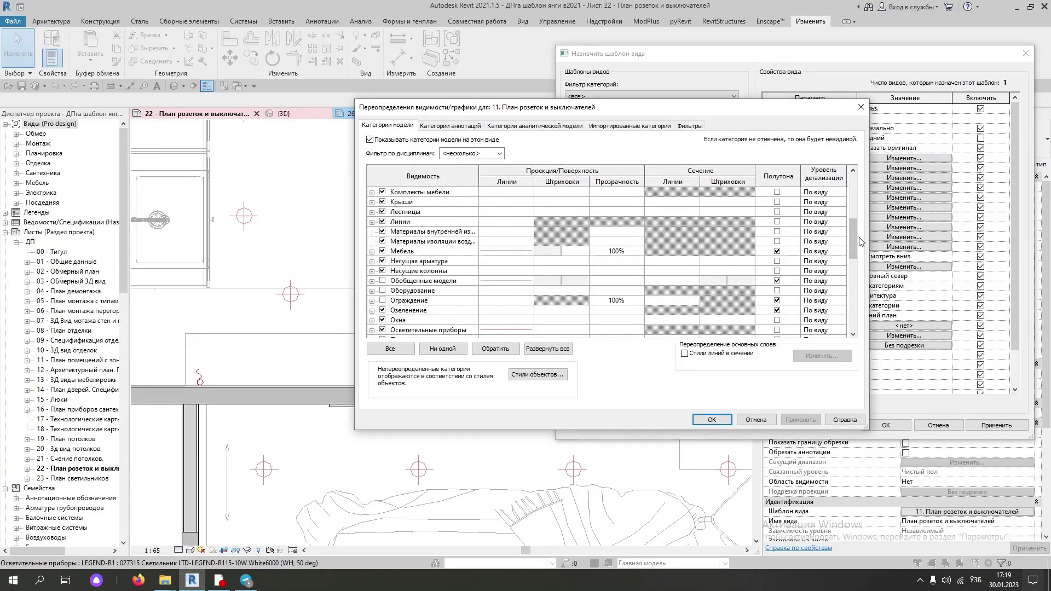
scroll(853, 274, "down", 5)
scroll(847, 325, "down", 3)
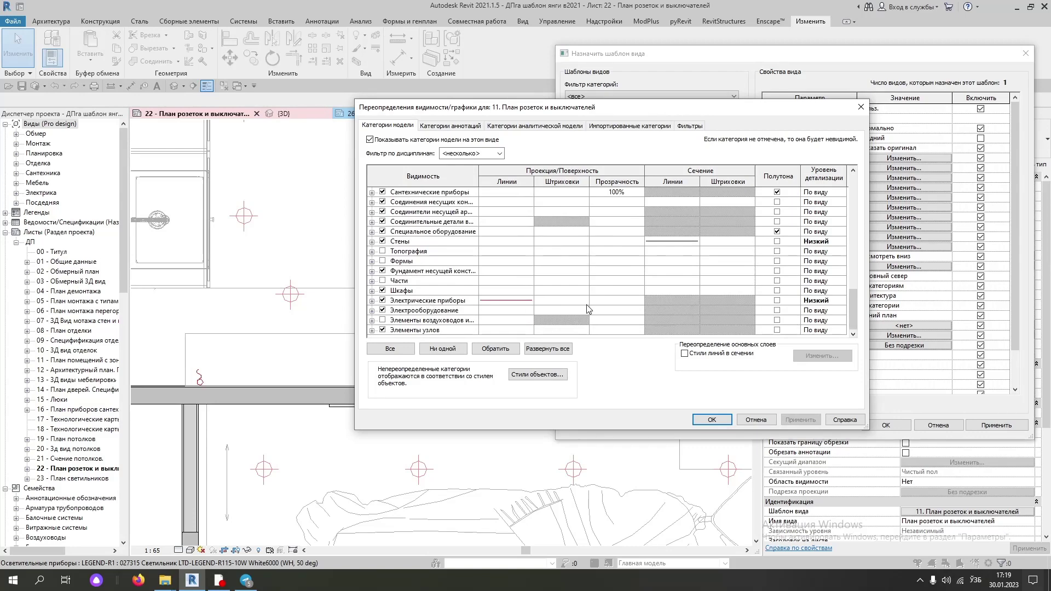
left_click(842, 304)
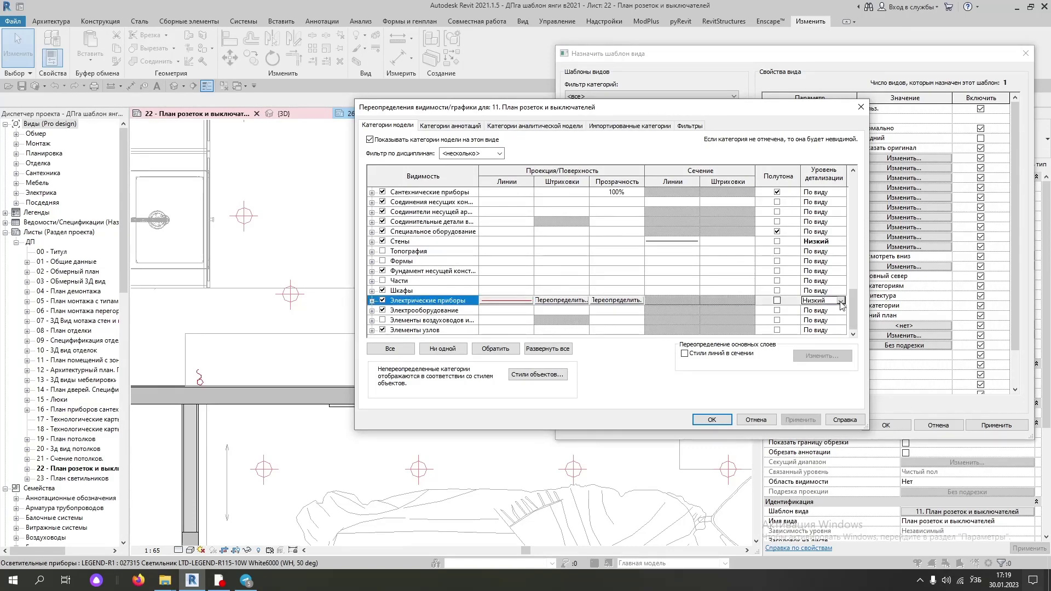
left_click(841, 301)
left_click(823, 327)
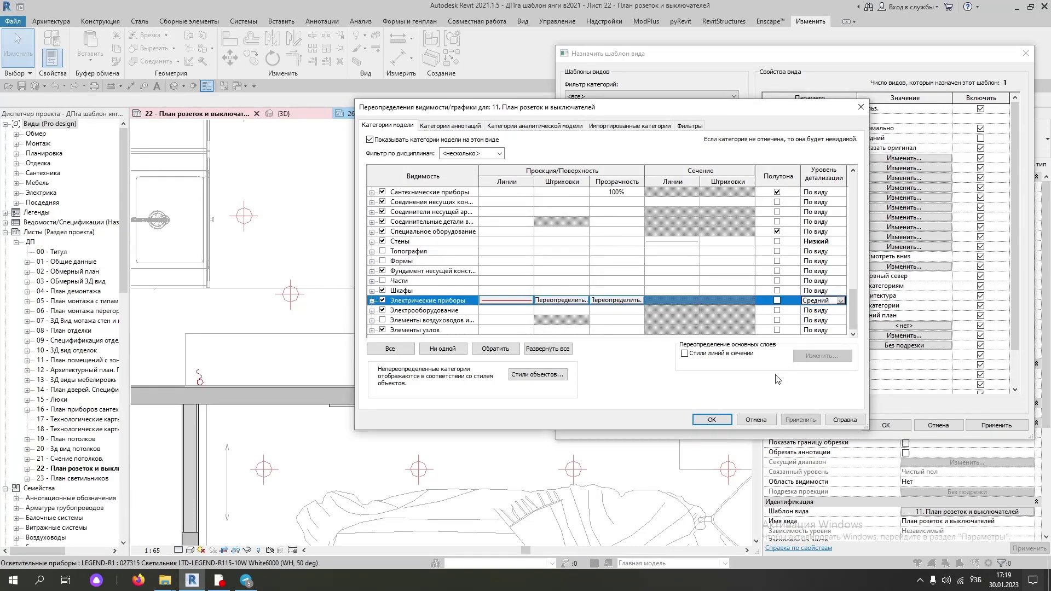
left_click(712, 420)
left_click(885, 425)
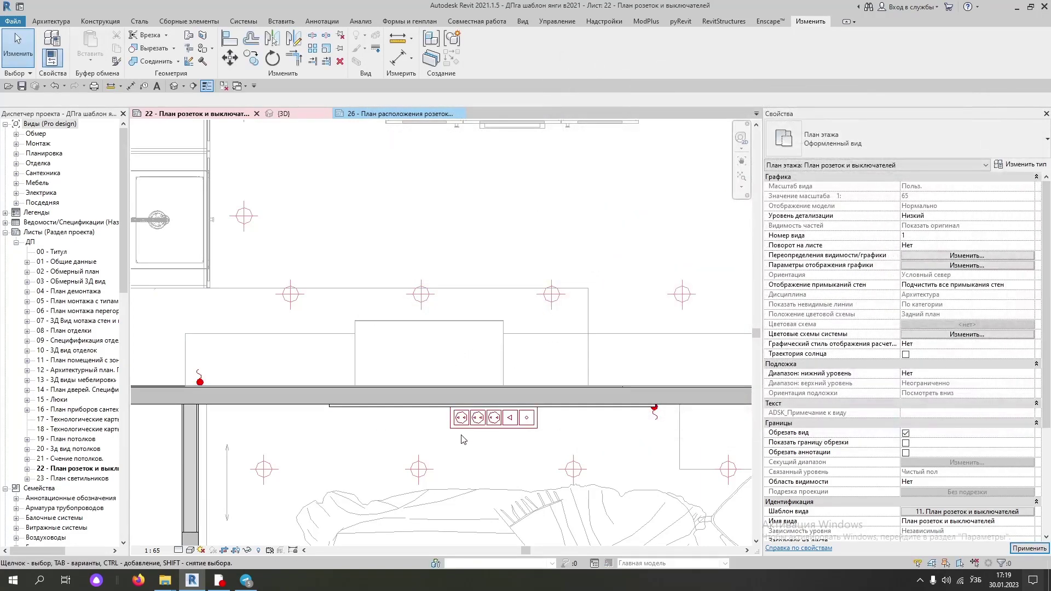
- Zoom and pan around the bar table to inspect its socket frames
scroll(480, 438, "up", 2)
scroll(469, 411, "up", 2)
scroll(548, 394, "down", 3)
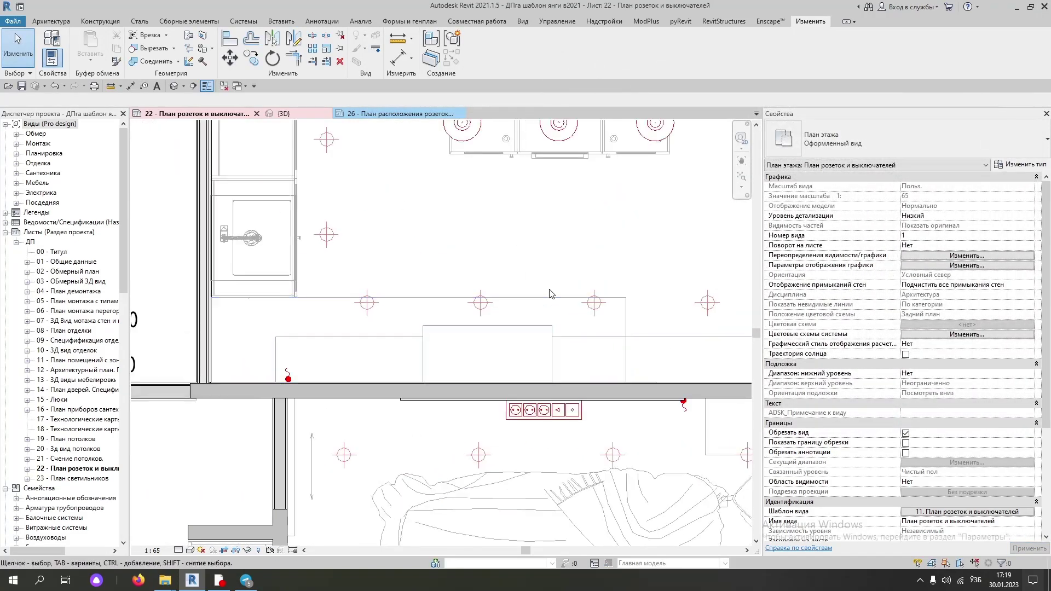
scroll(493, 298, "up", 4)
scroll(476, 285, "up", 2)
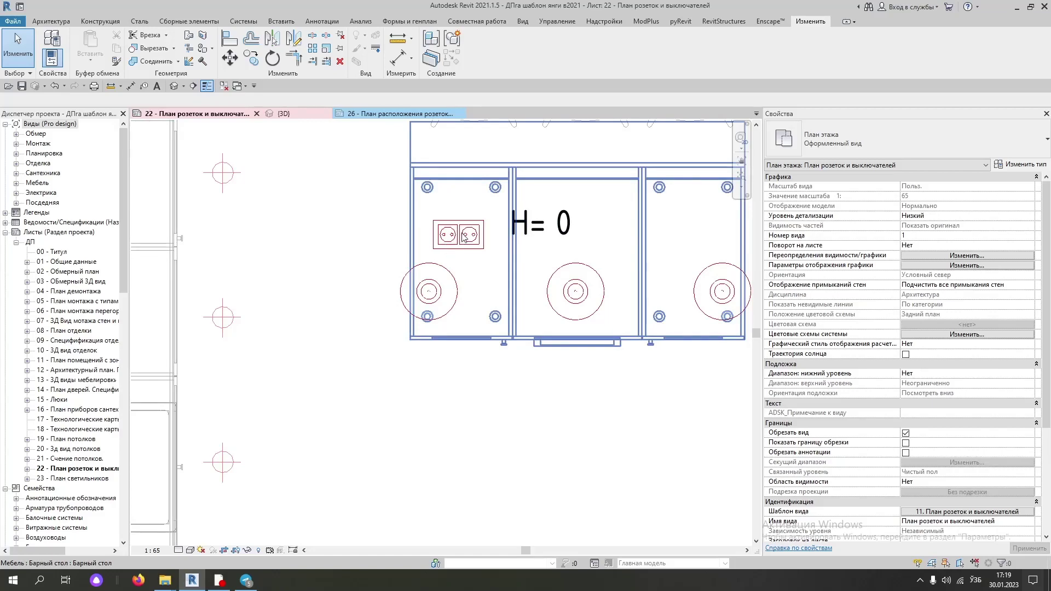
scroll(438, 252, "up", 2)
scroll(404, 270, "up", 1)
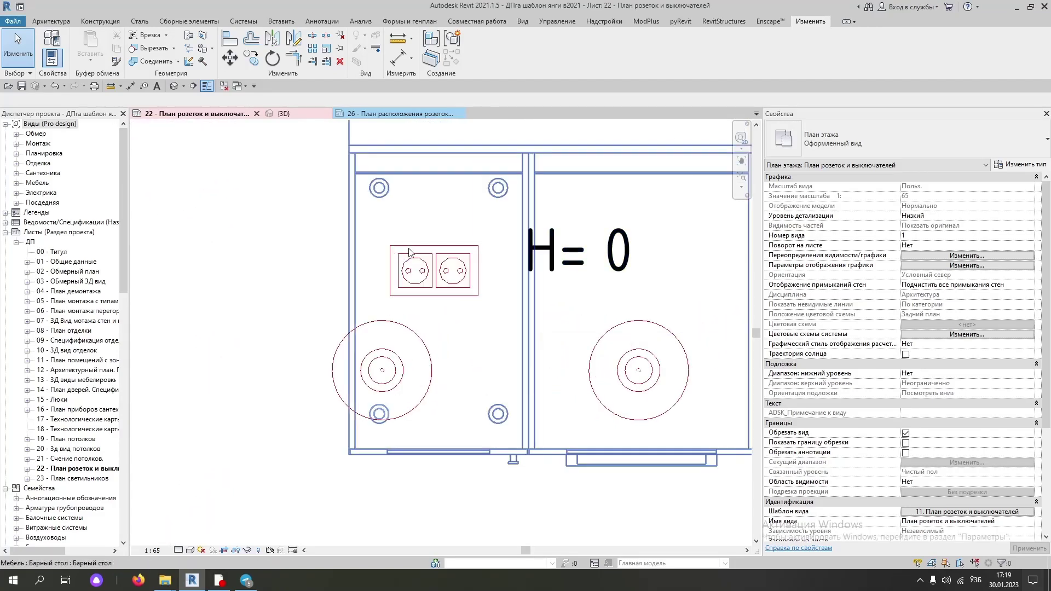
scroll(466, 312, "down", 1)
scroll(466, 311, "down", 2)
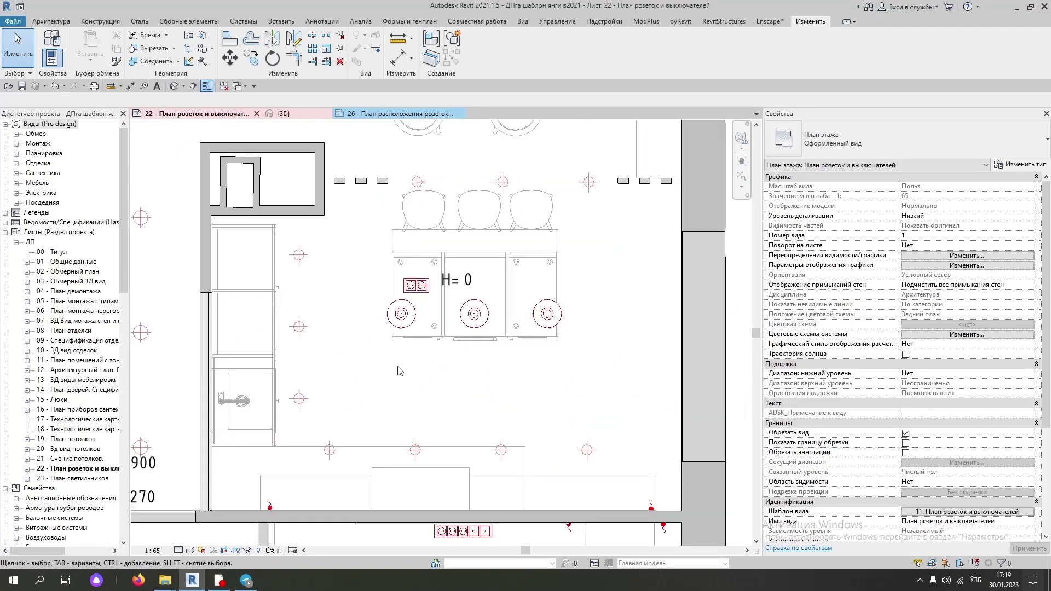
mouse_move(433, 398)
middle_mouse_down()
mouse_move(500, 343)
mouse_move(522, 307)
middle_mouse_up()
scroll(530, 284, "up", 2)
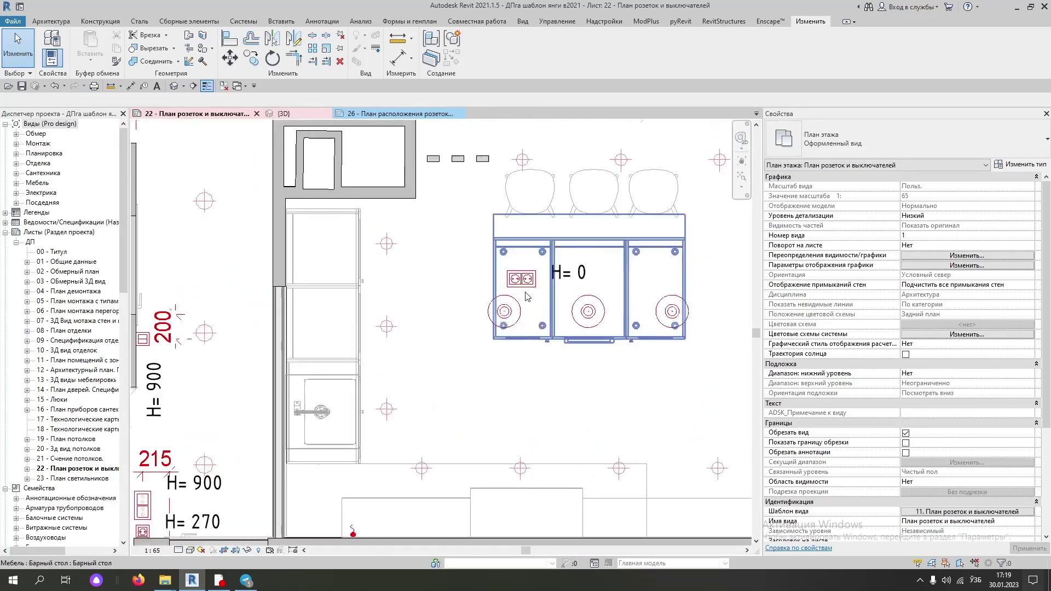
scroll(531, 271, "up", 1)
scroll(530, 271, "up", 1)
scroll(530, 273, "up", 3)
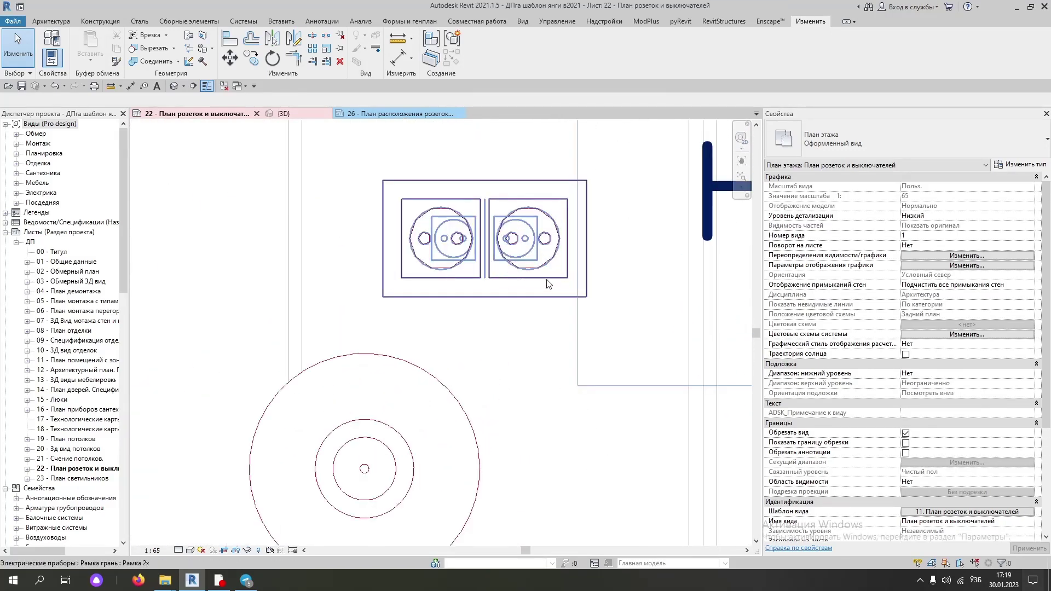
scroll(488, 346, "down", 2)
scroll(471, 329, "down", 2)
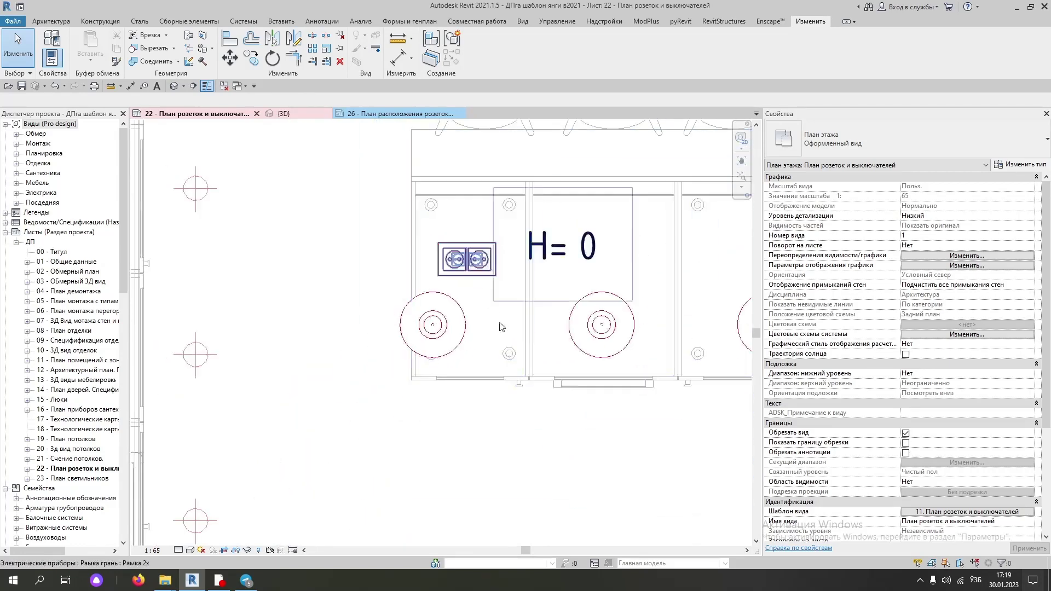
scroll(443, 300, "down", 1)
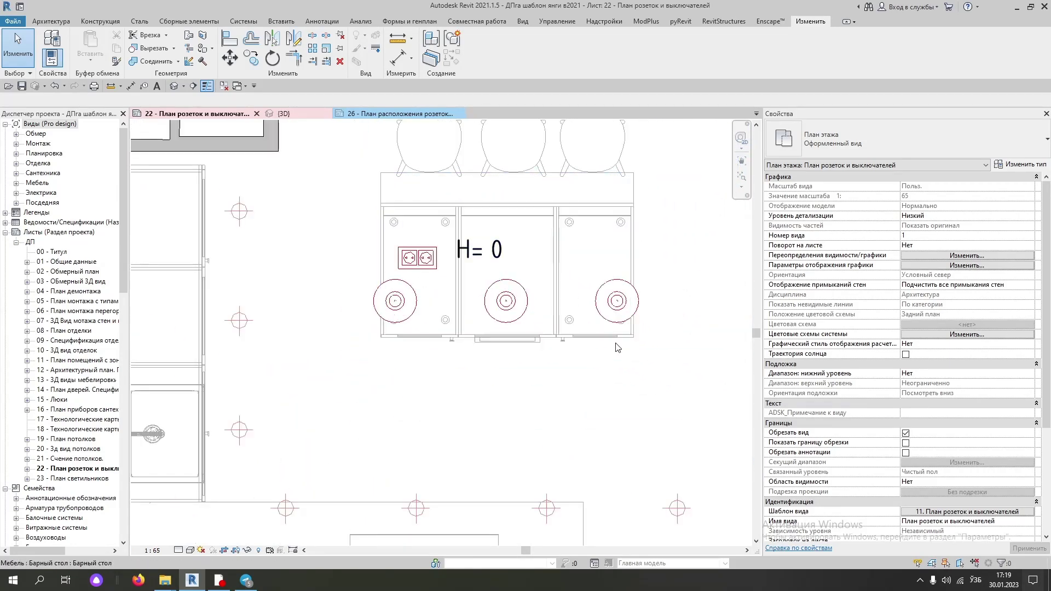
- Undo the Средний detail change so the bar-table frame shows its simplified floor-socket symbol
left_click(55, 86)
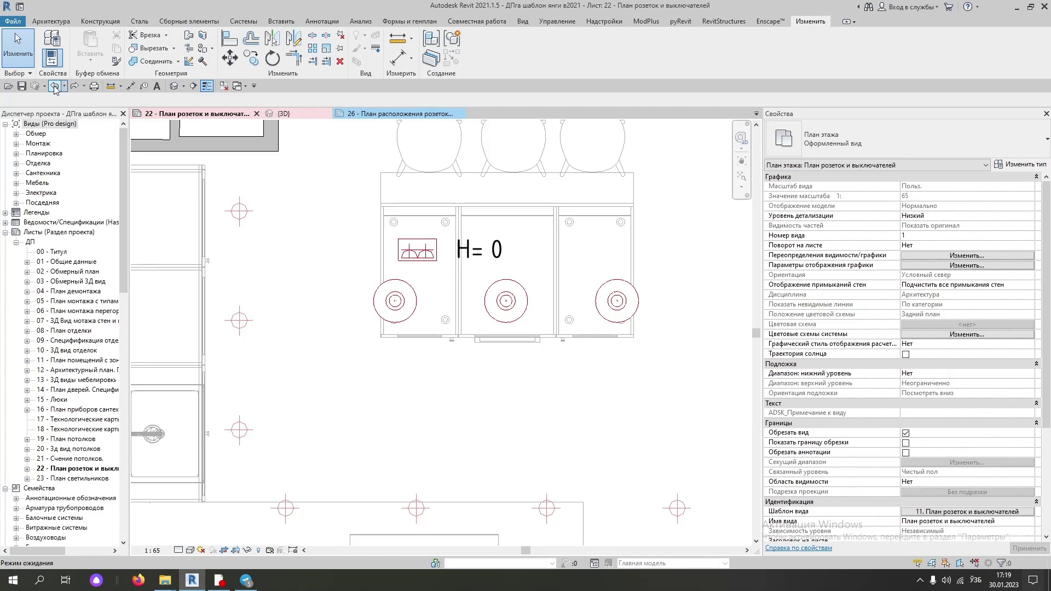
middle_click_drag(444, 277, 445, 277)
scroll(445, 278, "down", 1)
scroll(460, 301, "down", 2)
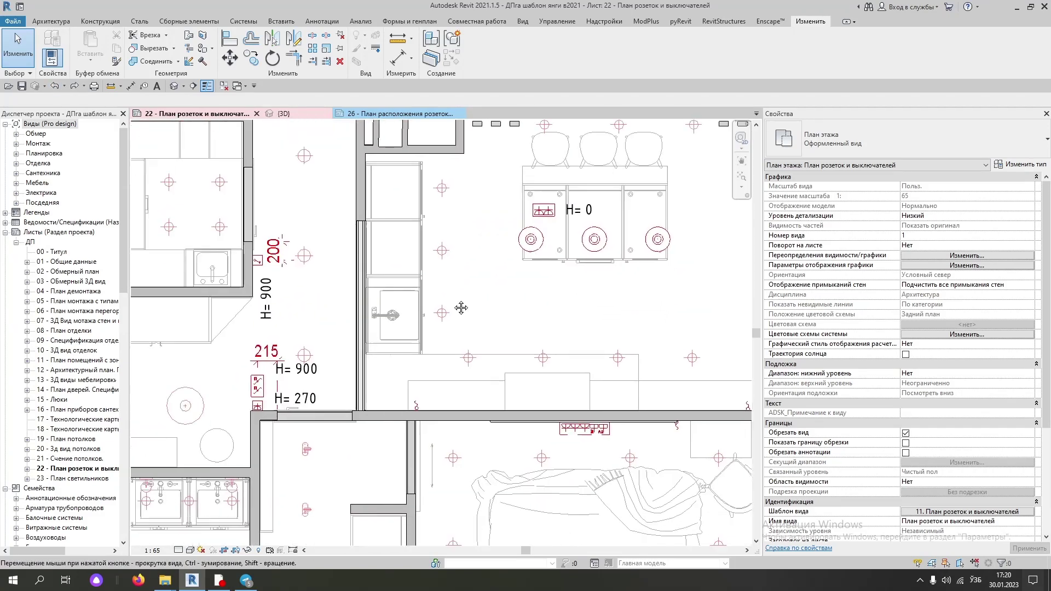
scroll(328, 331, "up", 1)
scroll(325, 333, "up", 3)
scroll(300, 289, "down", 1)
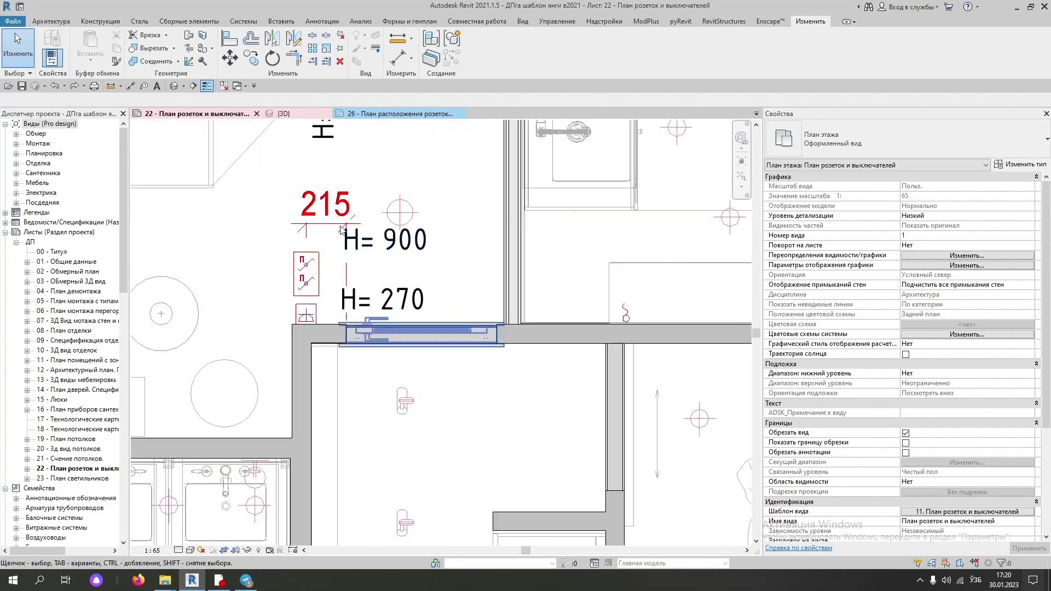
middle_click_drag(300, 288, 188, 391)
scroll(562, 259, "up", 2)
middle_click_drag(562, 259, 493, 274)
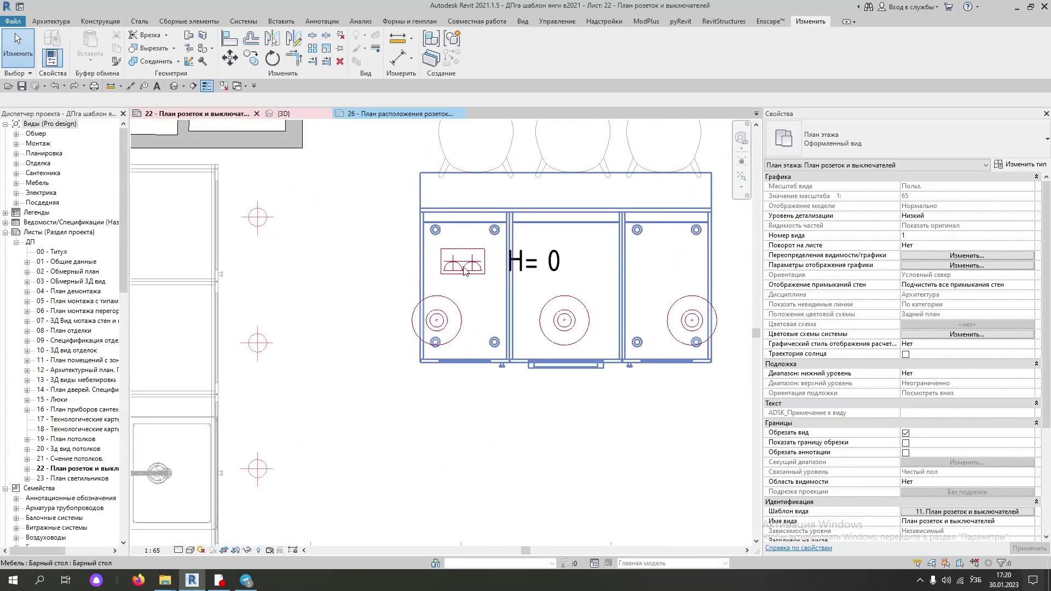
scroll(476, 282, "up", 3)
- Review the bar-table Рамка 2х frame's parameters: six 220 V sockets, mark 161, phase Электрика
scroll(475, 292, "down", 2)
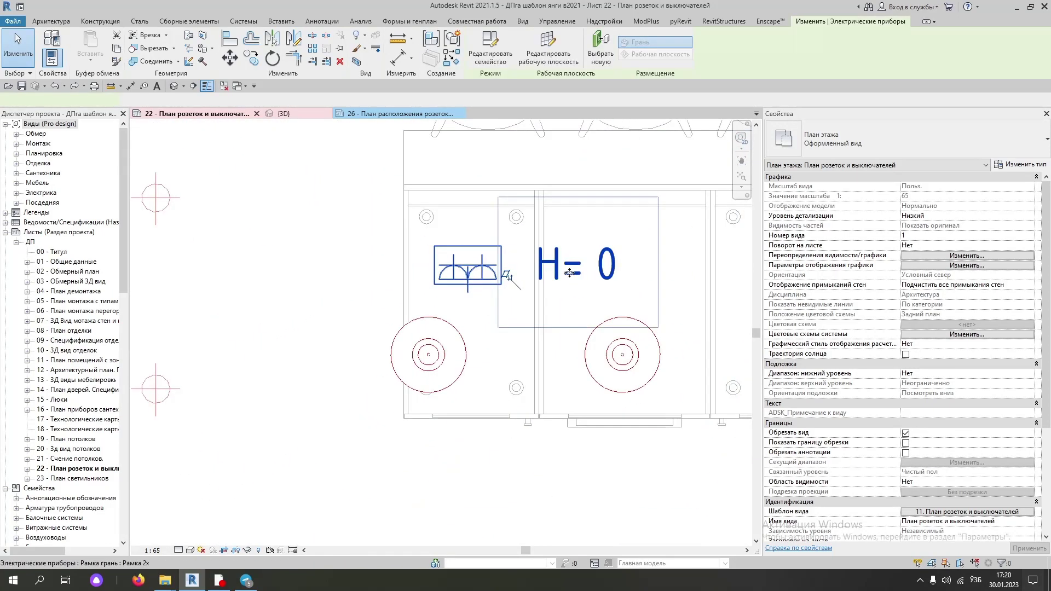
left_click(405, 262)
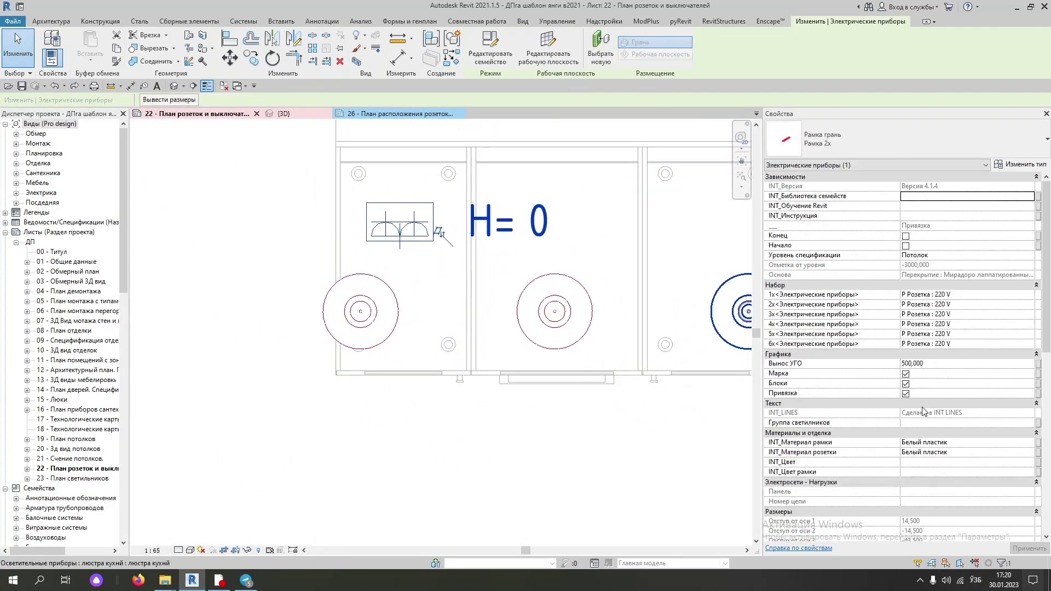
scroll(920, 408, "down", 5)
scroll(930, 424, "down", 3)
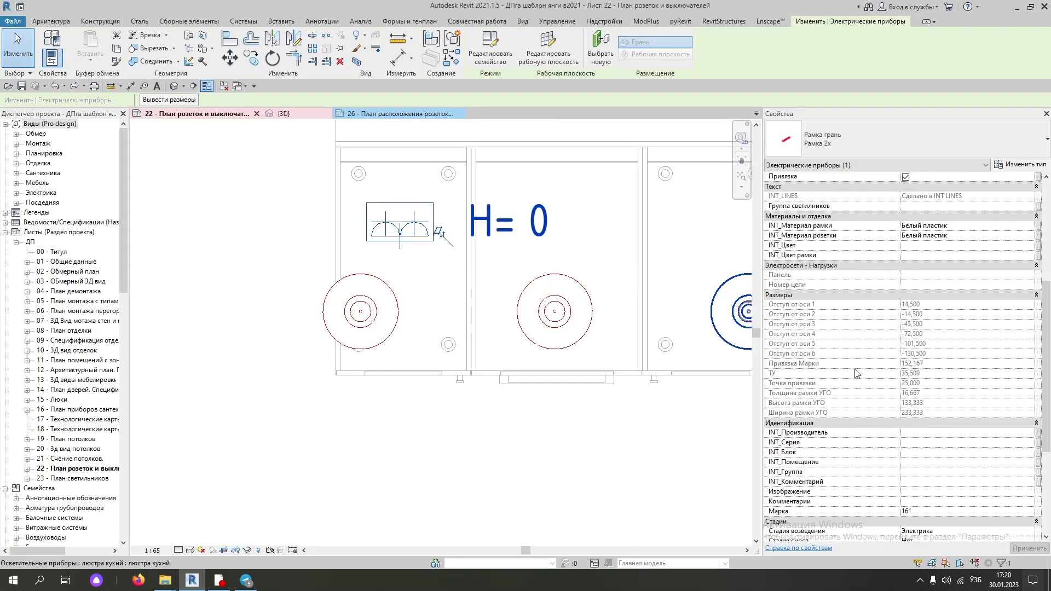
scroll(858, 374, "down", 3)
scroll(897, 397, "down", 3)
scroll(896, 395, "up", 5)
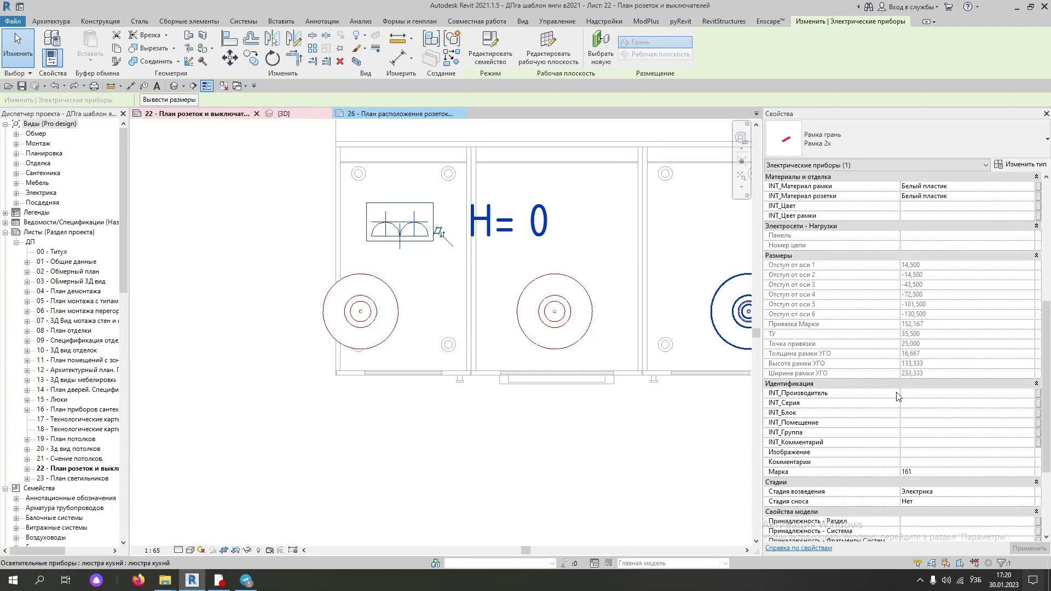
scroll(895, 395, "up", 5)
scroll(480, 269, "down", 1)
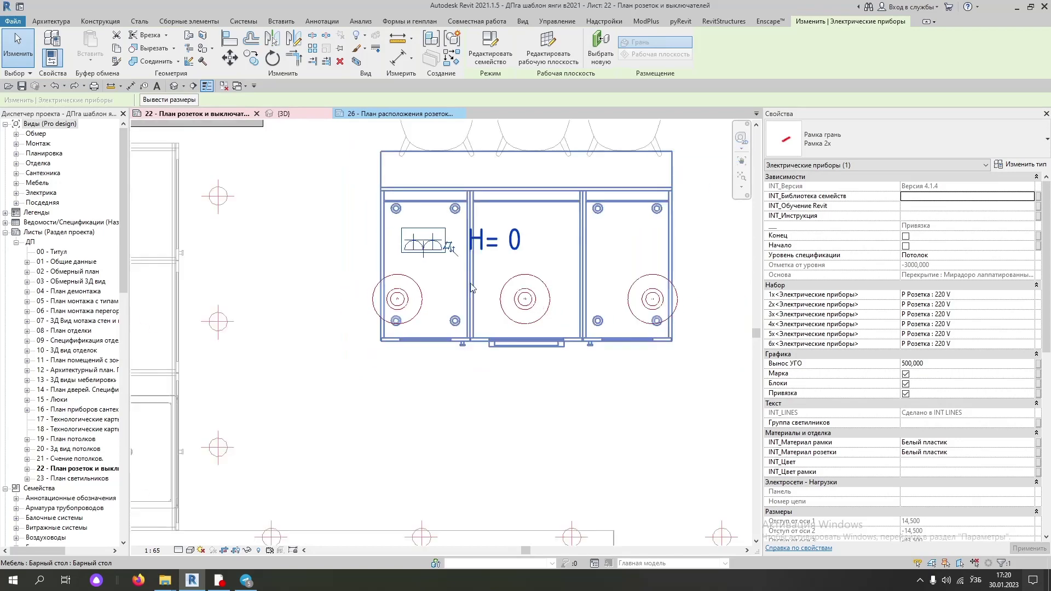
scroll(481, 274, "down", 2)
scroll(482, 328, "up", 1)
scroll(483, 351, "up", 1)
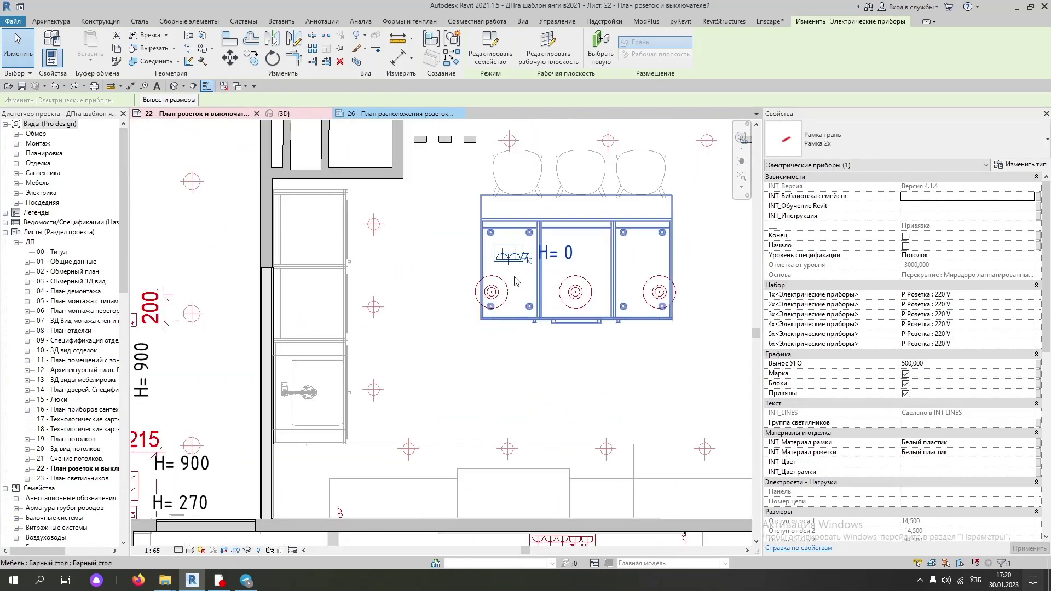
scroll(510, 286, "up", 1)
scroll(509, 284, "down", 1)
scroll(504, 251, "up", 2)
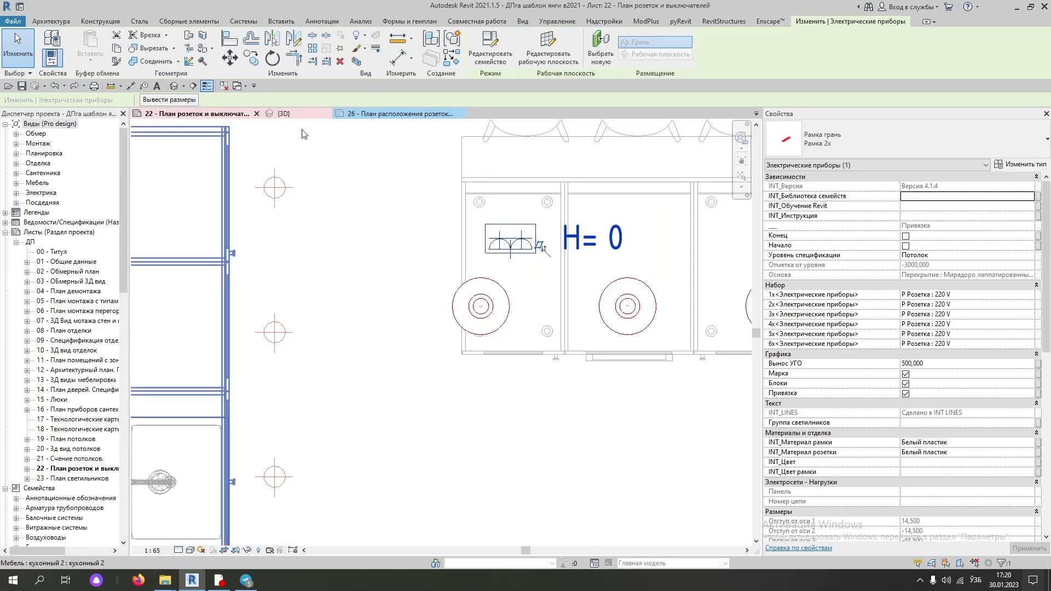
- In the 3D view, place another Рамка 2х frame on the bar counter's edge
left_click(285, 114)
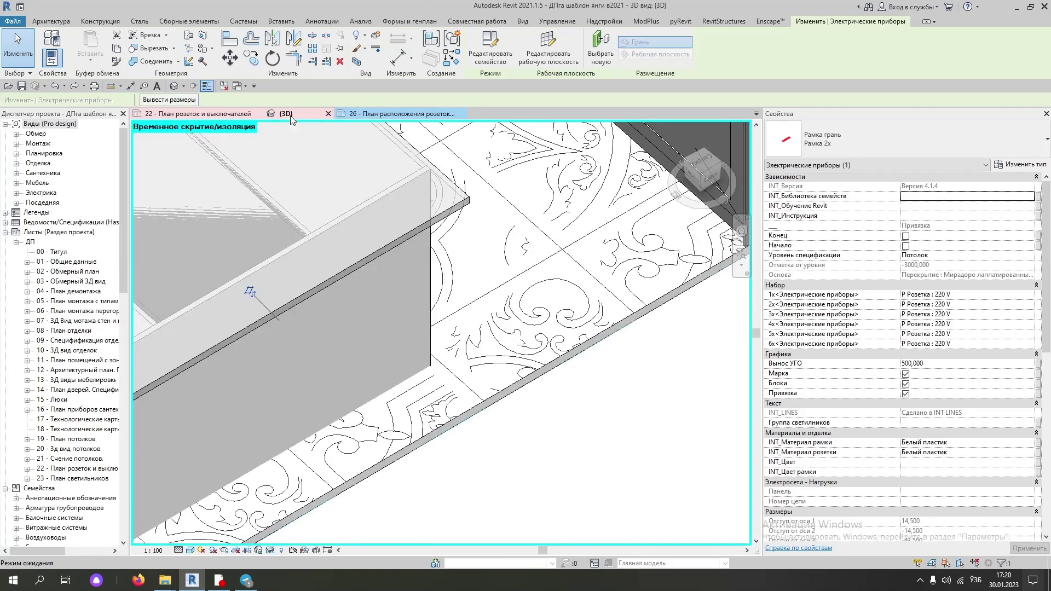
left_click(452, 58)
scroll(404, 235, "down", 3)
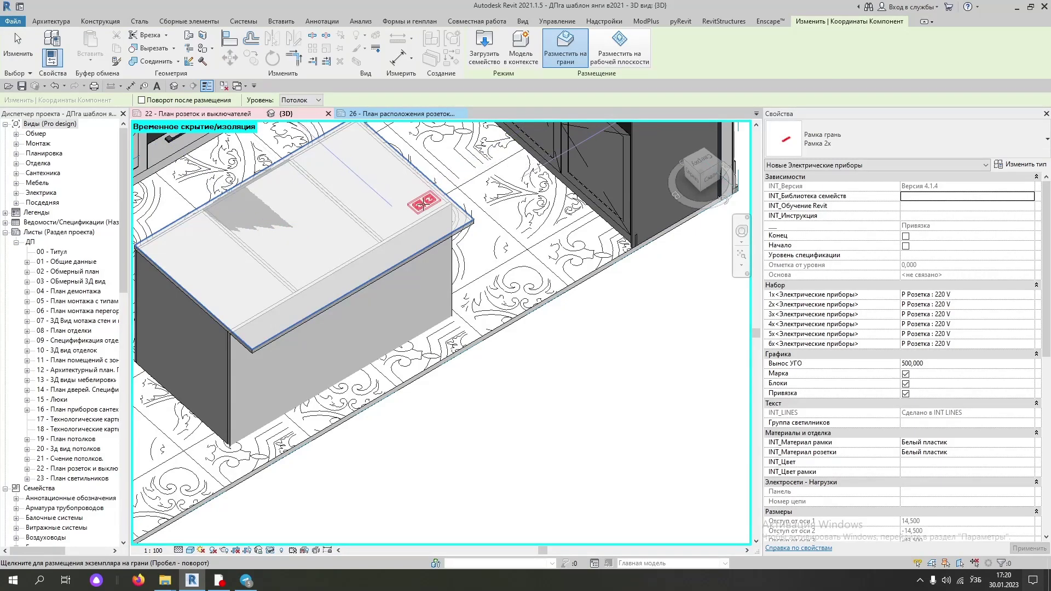
left_click(423, 205)
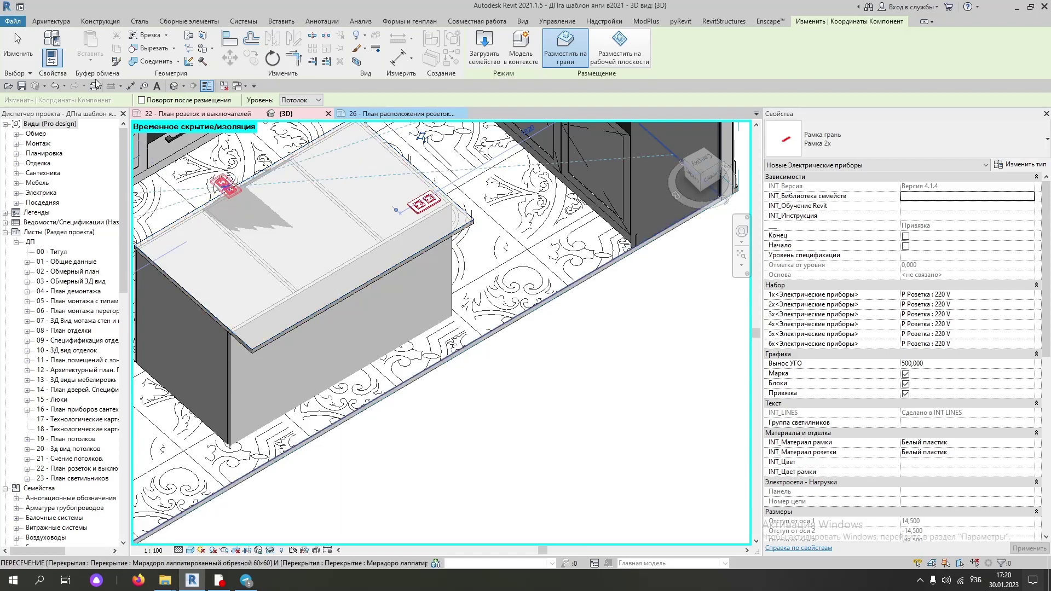
left_click(12, 47)
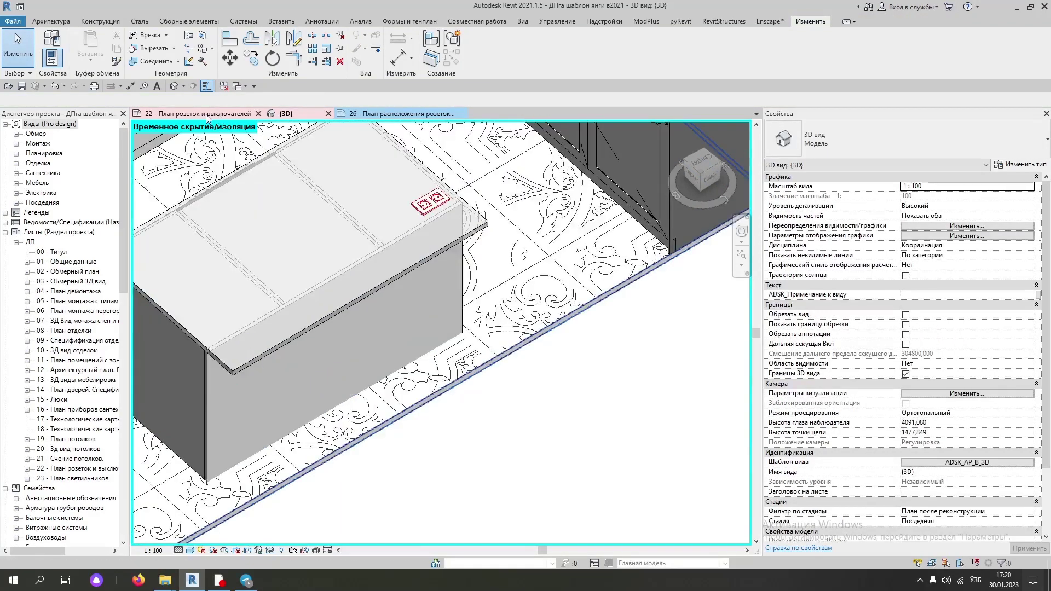
left_click(206, 114)
scroll(509, 265, "down", 3)
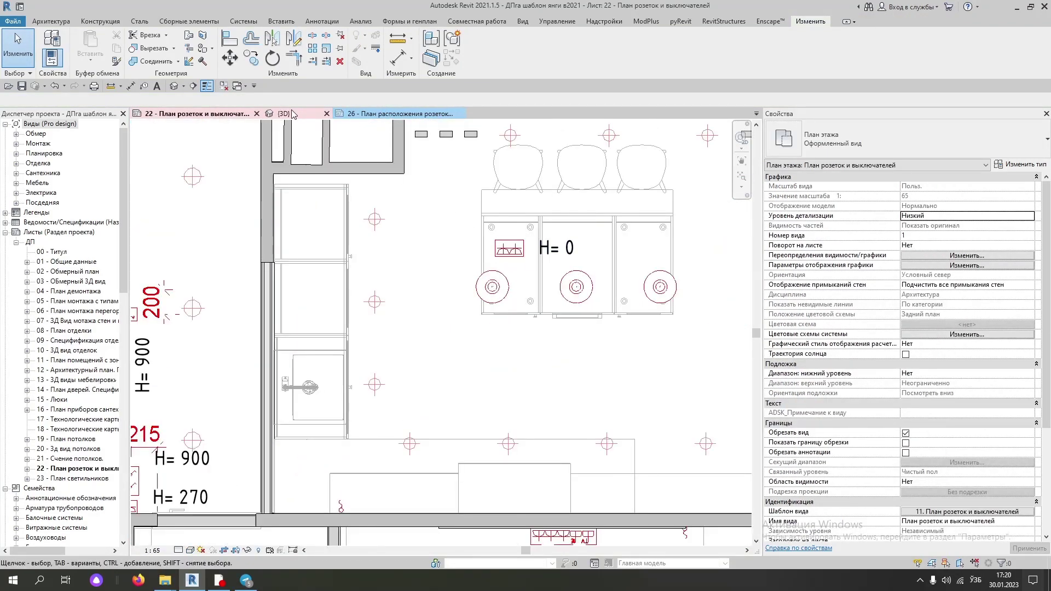
- Set the new counter frame's Стадия возведения to Электрика
left_click(293, 114)
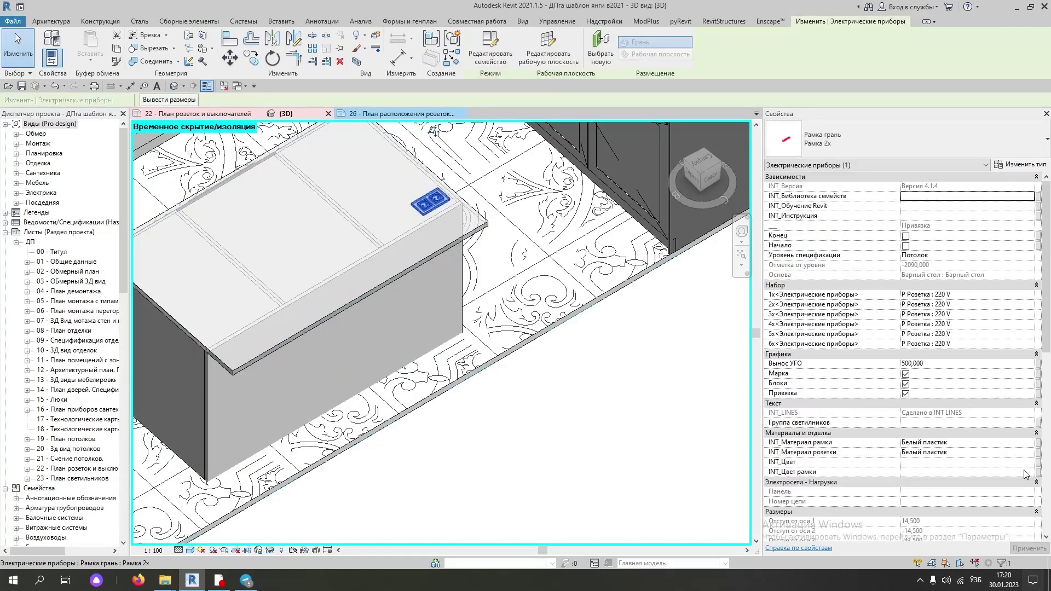
scroll(1025, 474, "down", 3)
scroll(1024, 460, "down", 5)
scroll(1022, 446, "down", 3)
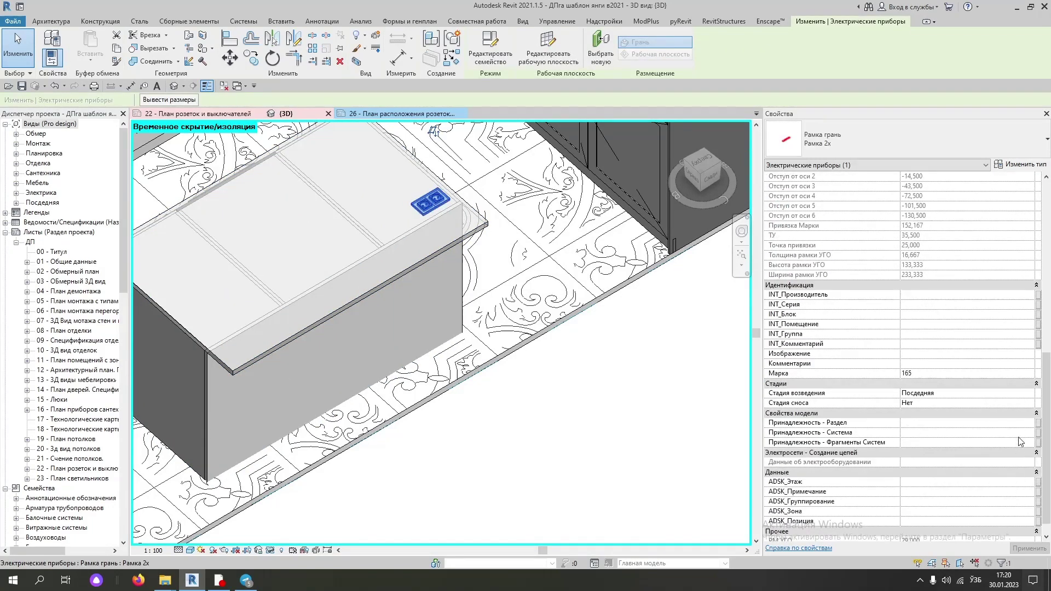
left_click(1029, 394)
left_click(925, 436)
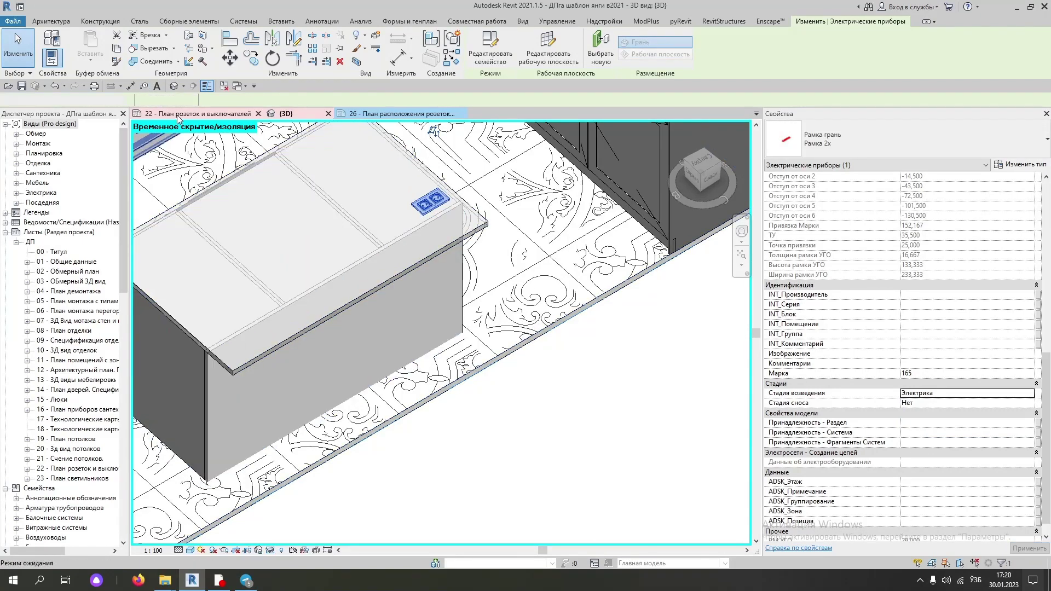
left_click(197, 113)
scroll(486, 229, "up", 4)
- Flip the new counter frame's H= 0 label to the right of its symbol
scroll(486, 229, "up", 2)
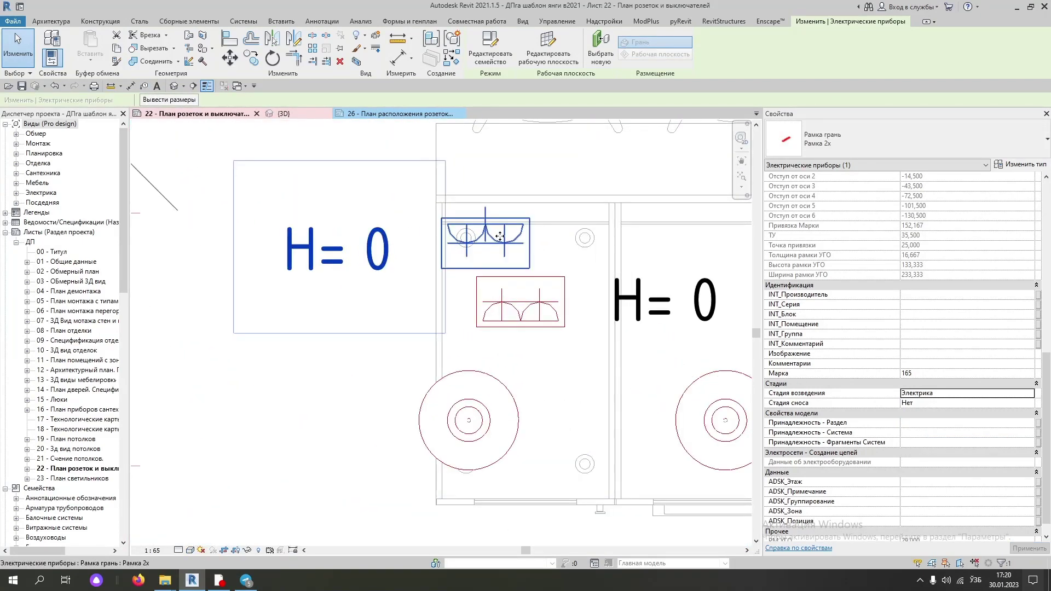
key("space")
key("space")
scroll(499, 236, "down", 4)
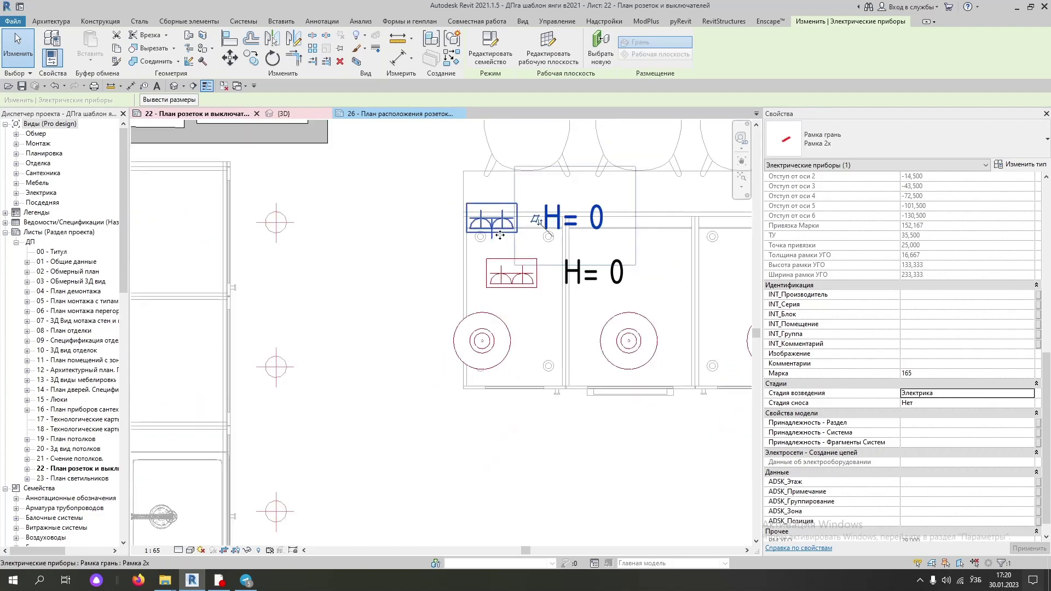
left_click(399, 264)
scroll(399, 264, "up", 3)
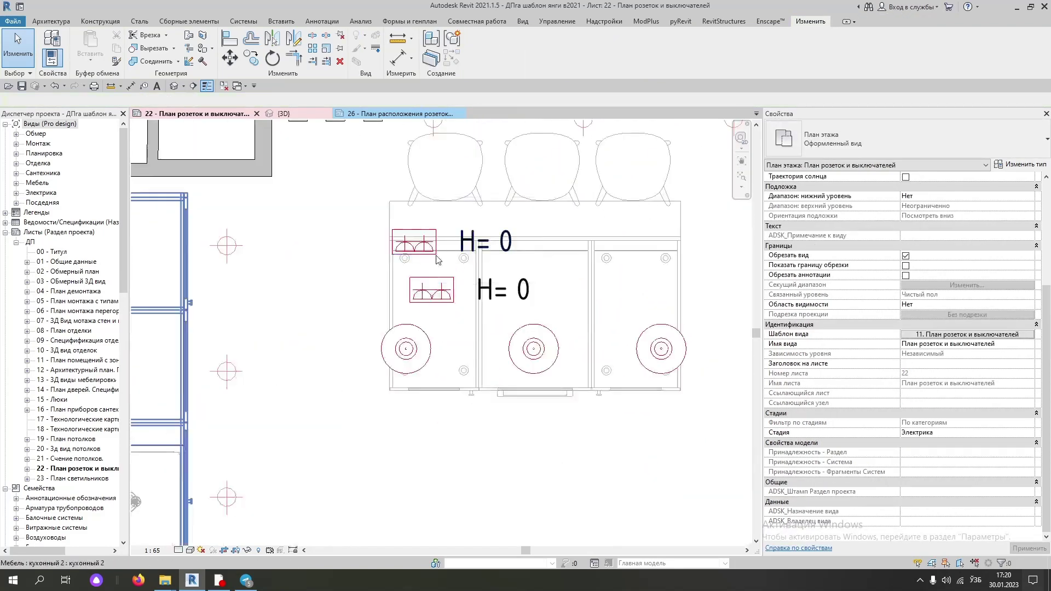
scroll(419, 253, "up", 1)
- Compare against the other counter frame and the reference project's sheet 26 frame offsets
left_click(419, 253)
scroll(427, 241, "down", 2)
scroll(427, 241, "down", 2)
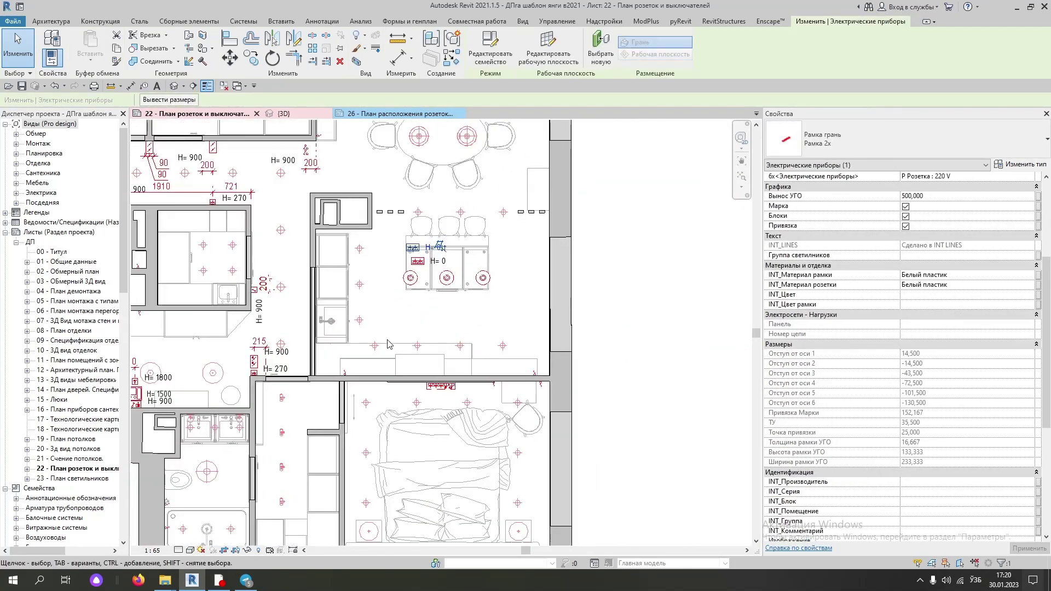
scroll(434, 323, "up", 3)
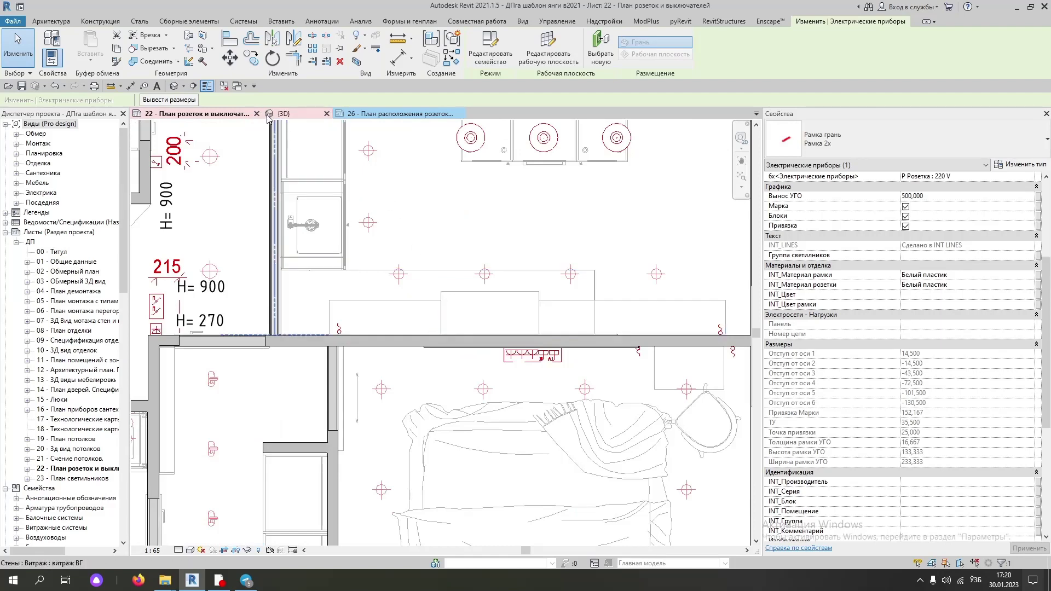
left_click(389, 114)
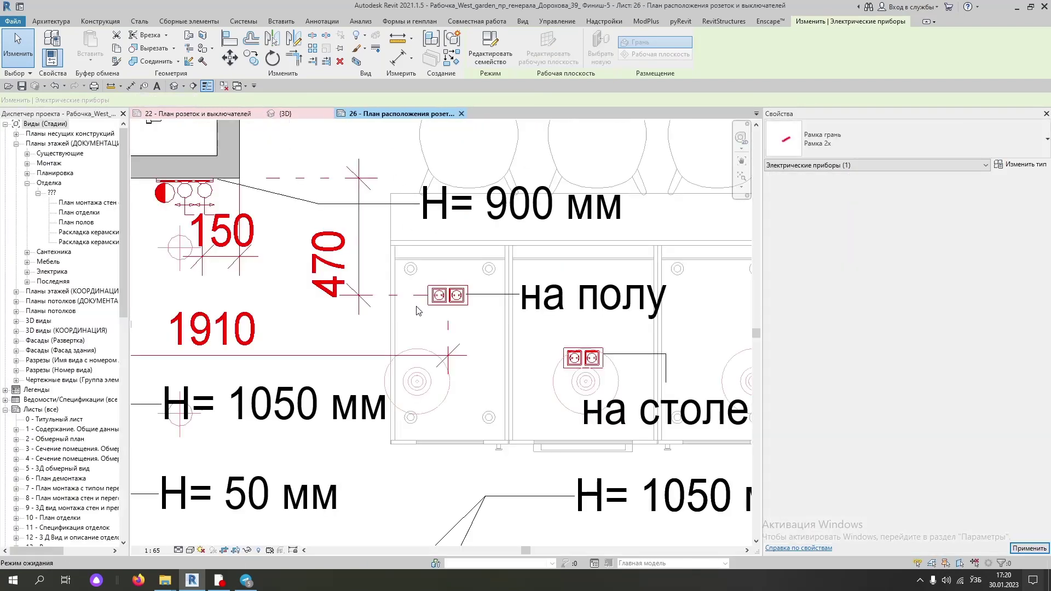
scroll(512, 343, "down", 2)
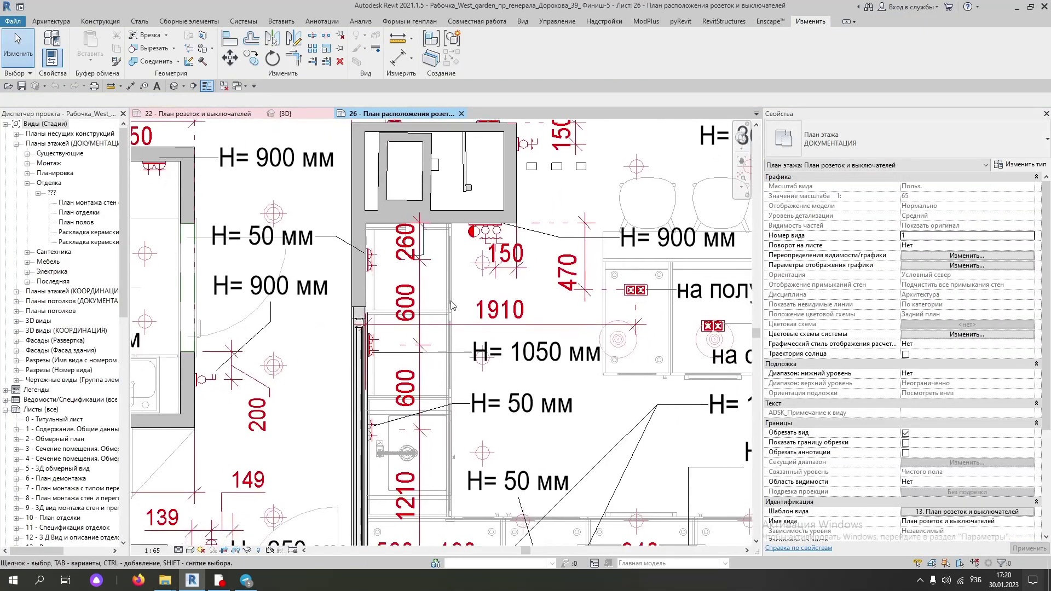
scroll(328, 268, "up", 2)
left_click(339, 251)
scroll(339, 251, "down", 2)
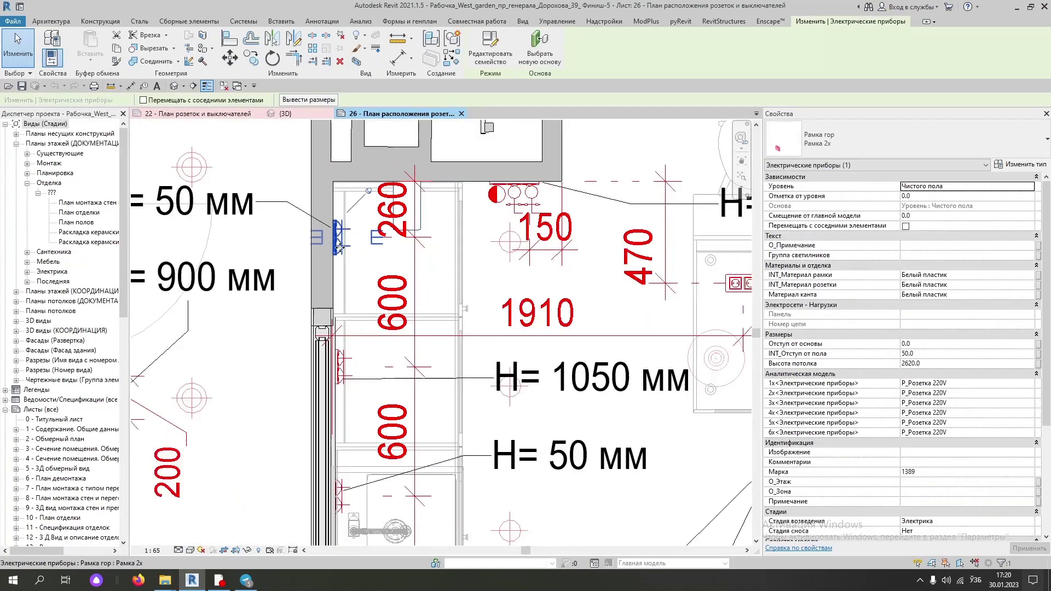
scroll(339, 250, "down", 3)
middle_click_drag(355, 257, 365, 259)
scroll(365, 259, "up", 2)
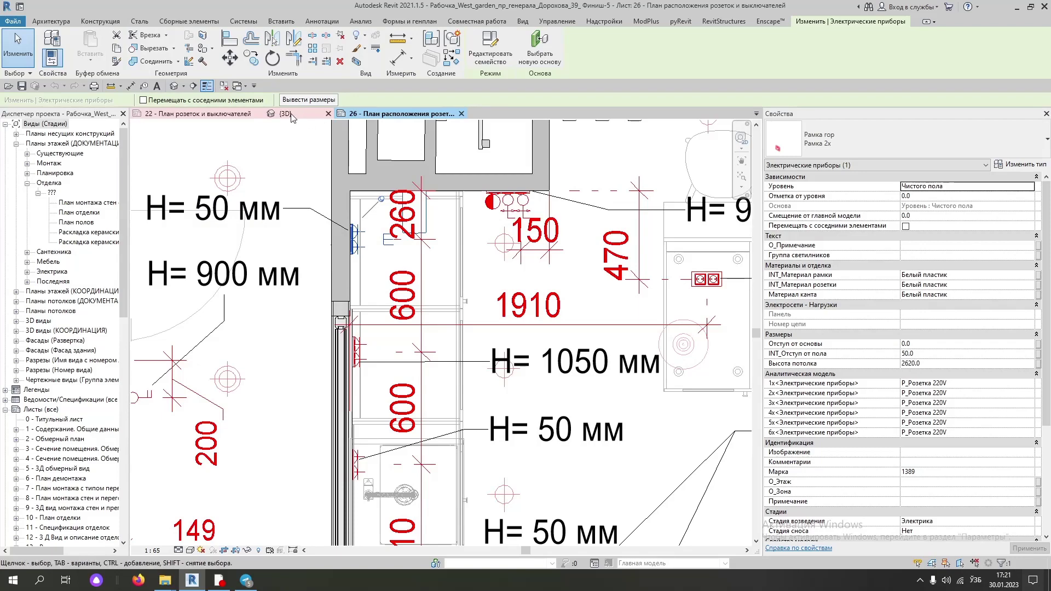
- Return to sheet 22 and pan to the kitchen's H= 900 and H= 270 wall frames
left_click(241, 114)
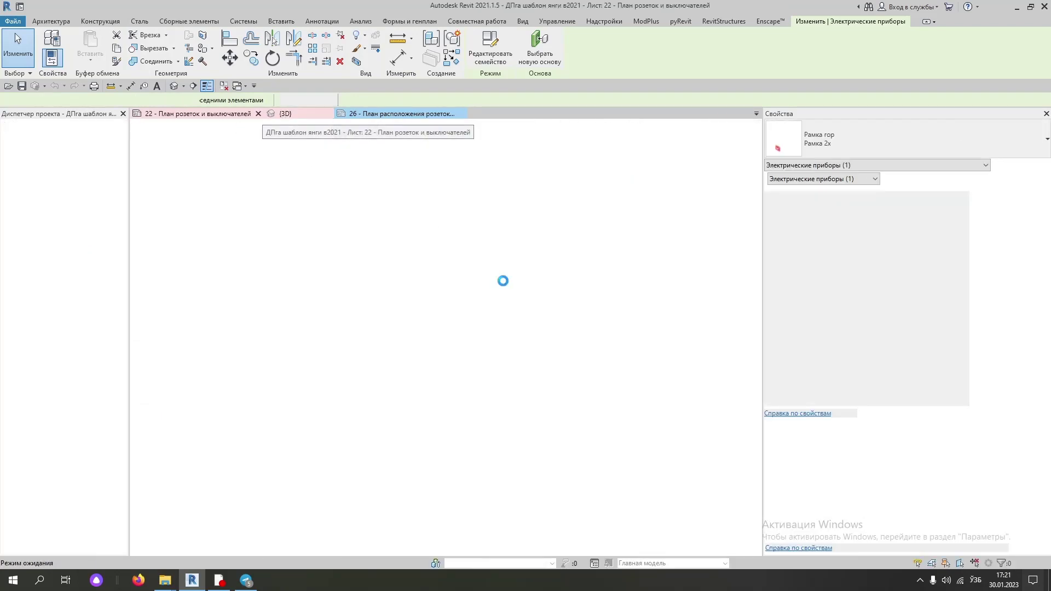
mouse_move(326, 308)
middle_mouse_down()
mouse_move(448, 343)
mouse_move(469, 516)
mouse_move(510, 511)
middle_mouse_up()
middle_click_drag(383, 273, 433, 419)
mouse_move(429, 512)
middle_mouse_down()
mouse_move(514, 404)
mouse_move(482, 263)
middle_mouse_up()
scroll(520, 383, "up", 2)
- Pan from the H= 900 frame to the upper rooms to find the switch/thermostat frame
scroll(504, 346, "up", 2)
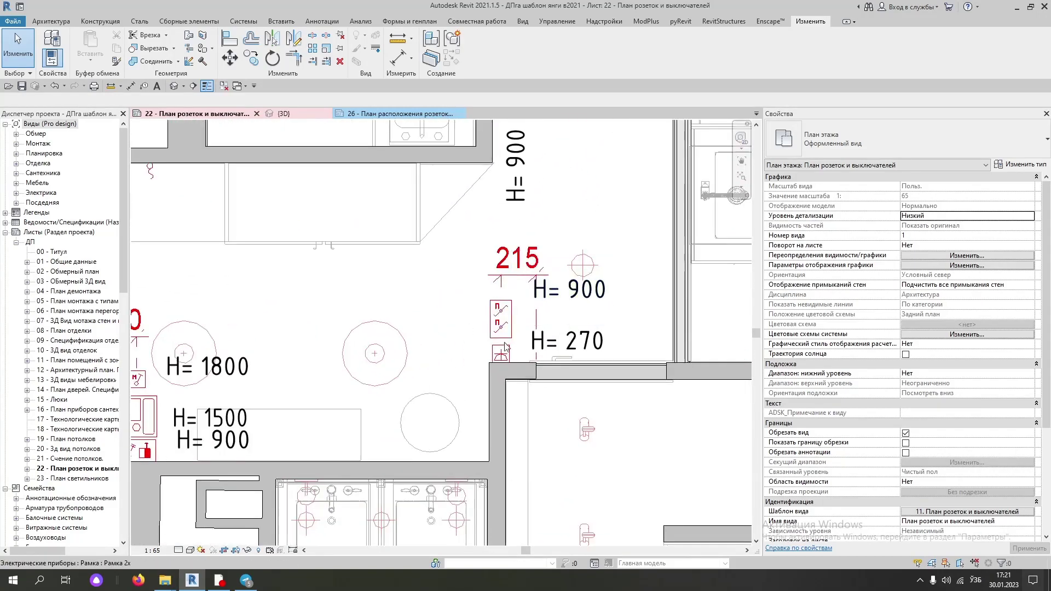
scroll(504, 346, "down", 1)
left_click(497, 352)
scroll(558, 328, "down", 2)
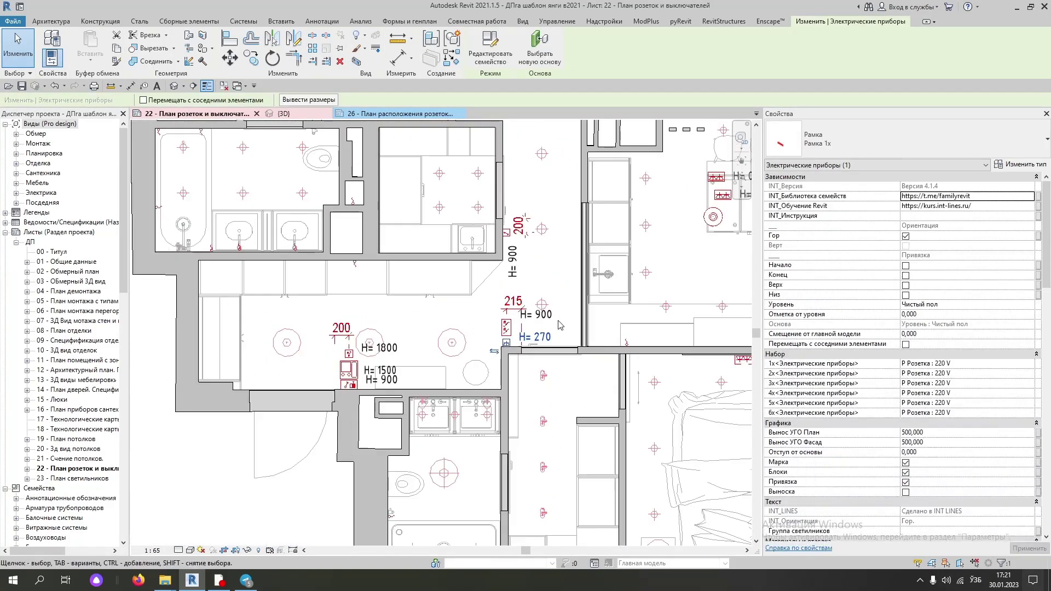
mouse_move(560, 325)
middle_mouse_down()
mouse_move(360, 318)
mouse_move(462, 389)
middle_mouse_up()
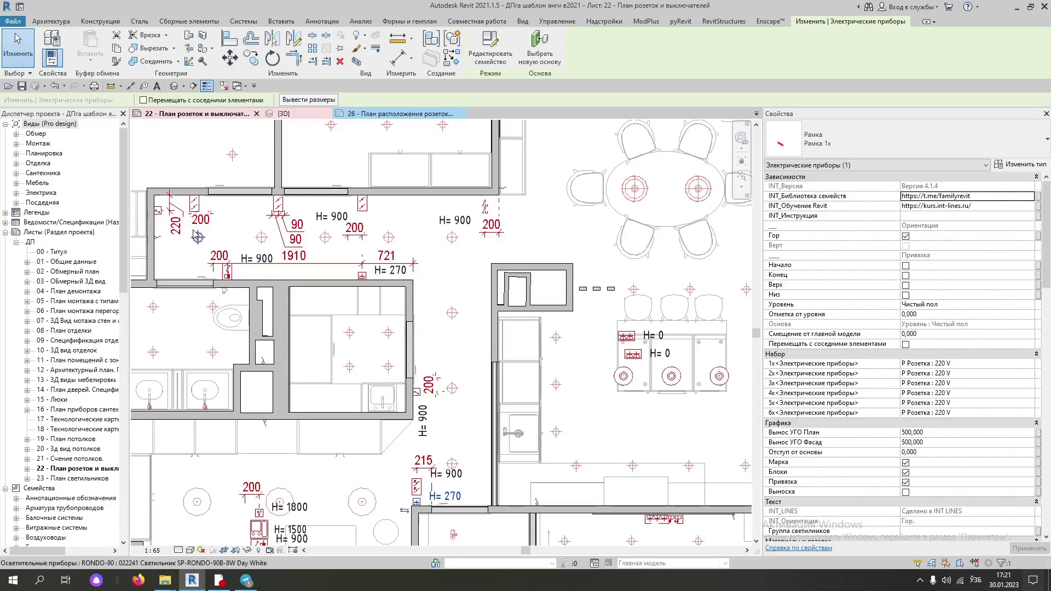
scroll(188, 216, "up", 2)
middle_click_drag(258, 349, 365, 376)
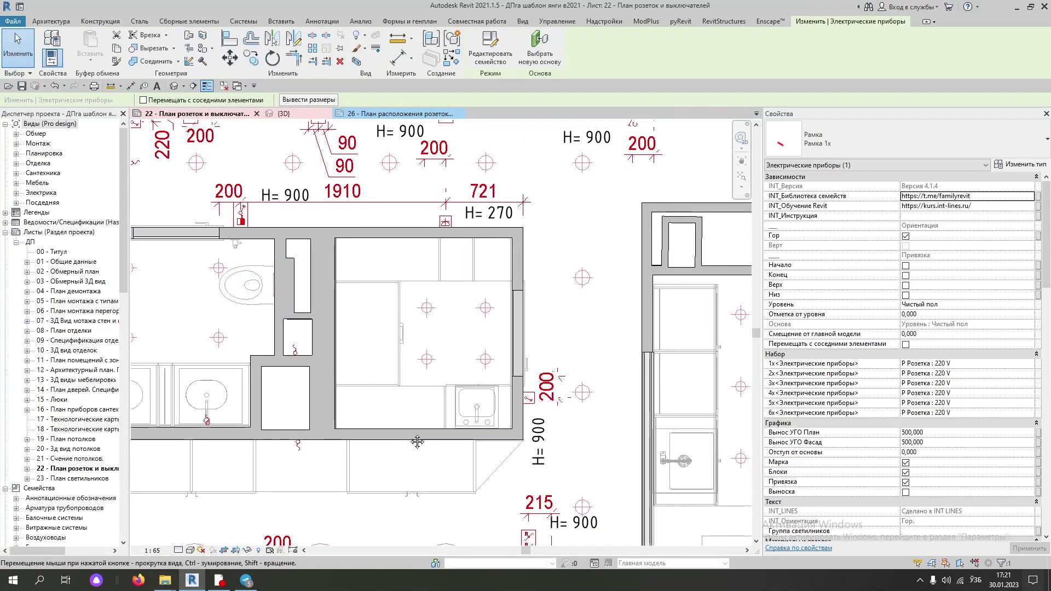
scroll(295, 220, "up", 2)
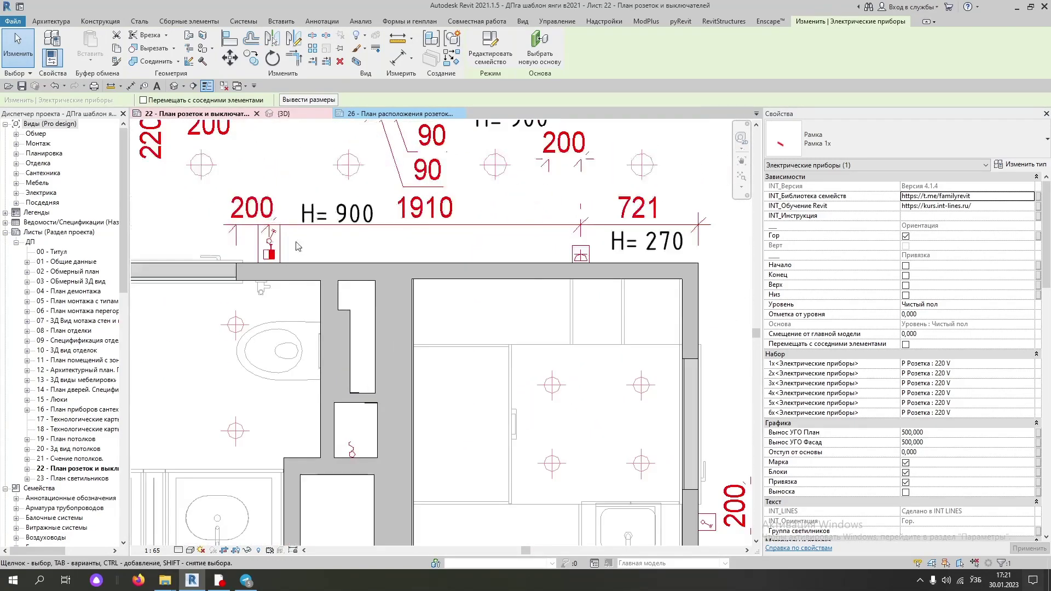
- Place a similar 2КЛ switch and thermostat Рамка 2х, rotated, on the wall beside the cabinet
left_click(269, 249)
left_click(449, 61)
scroll(517, 268, "down", 2)
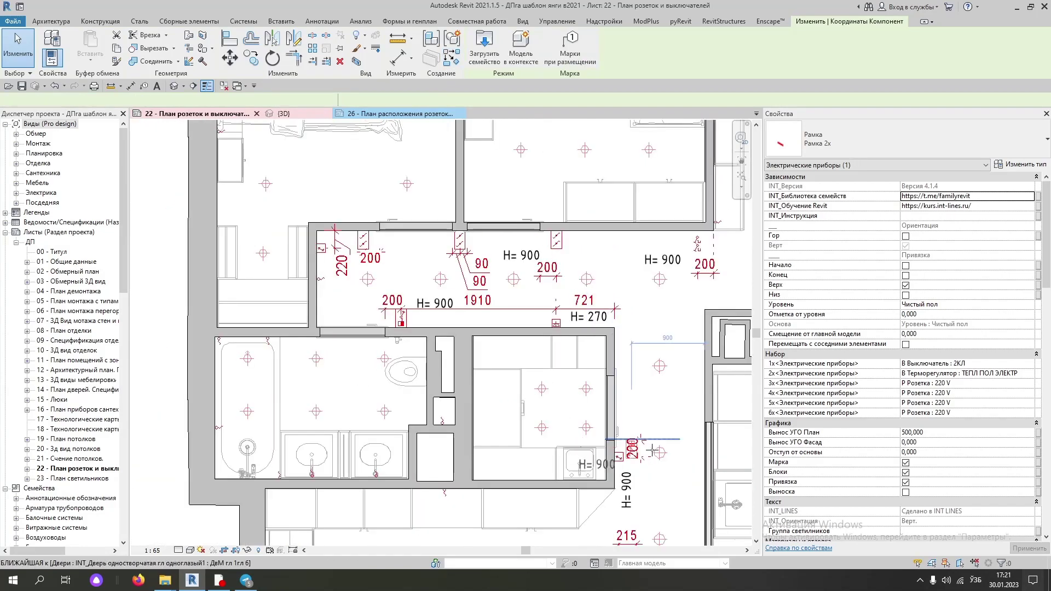
scroll(517, 268, "up", 2)
scroll(516, 269, "up", 2)
scroll(517, 269, "up", 2)
key("space")
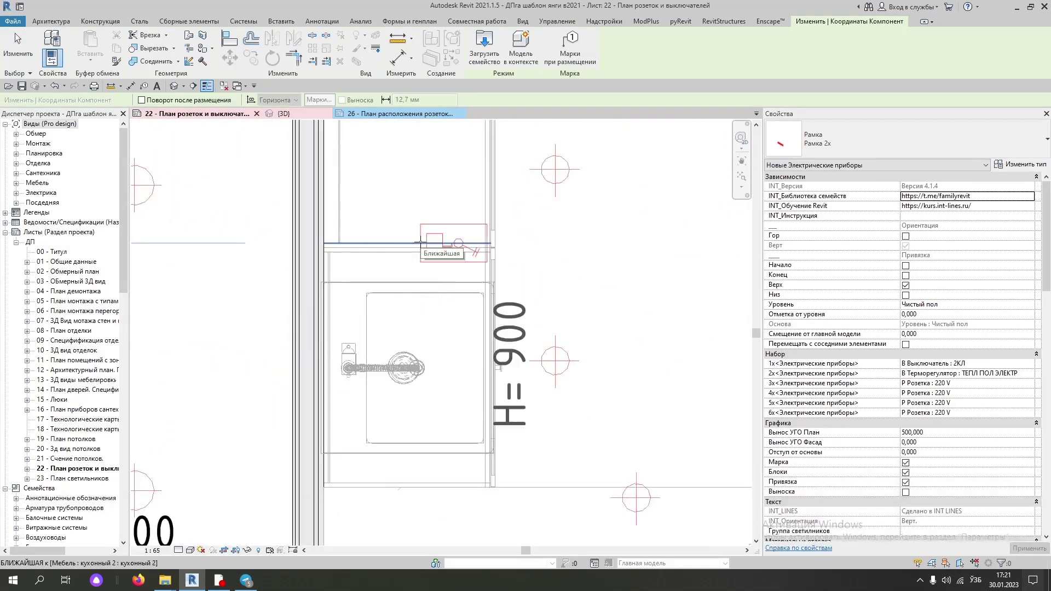
scroll(504, 307, "down", 2)
scroll(488, 361, "up", 2)
scroll(488, 362, "up", 2)
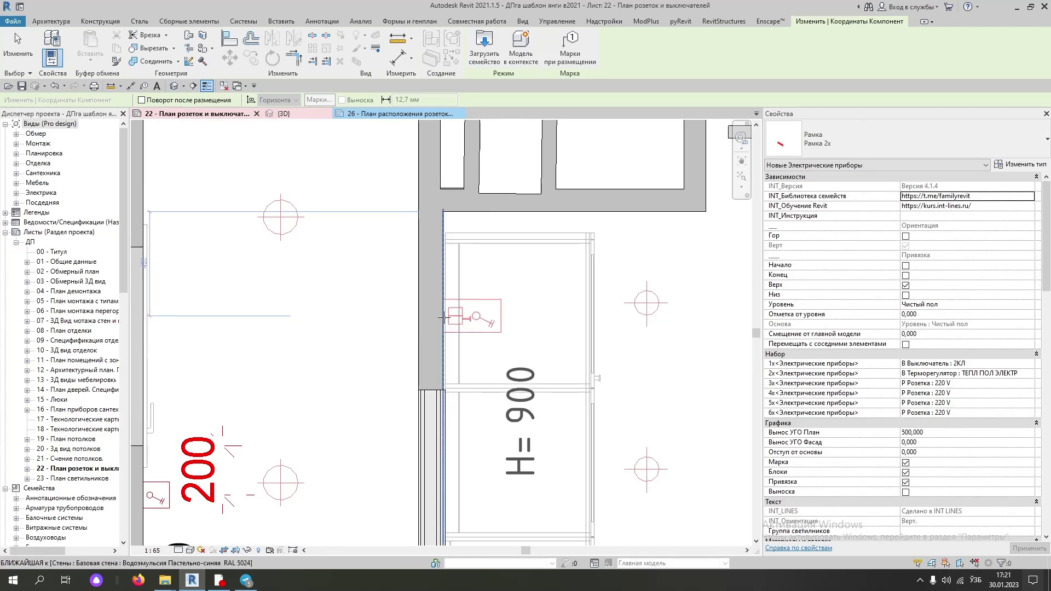
left_click(443, 318)
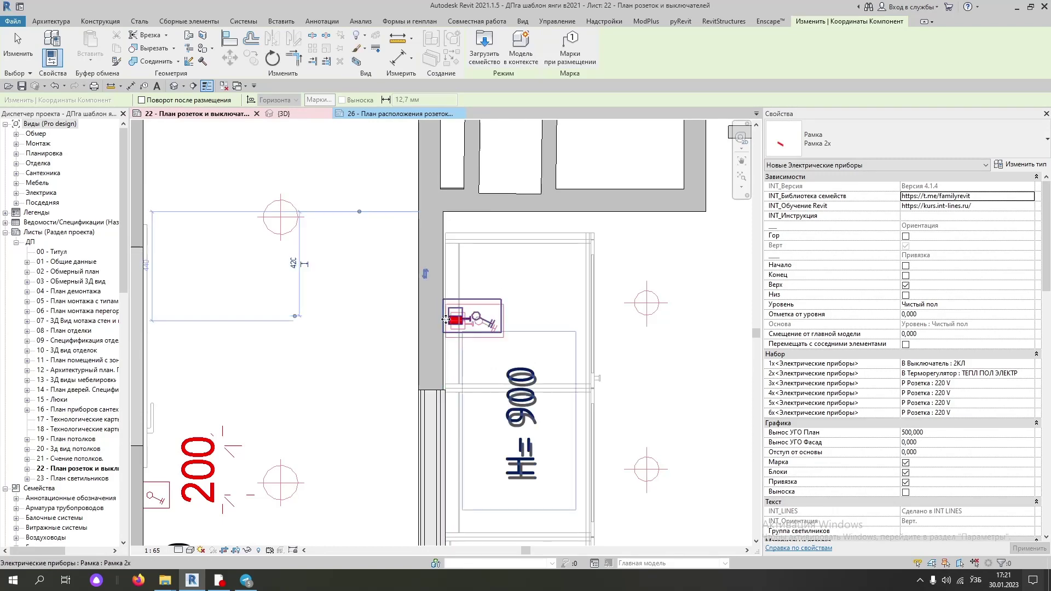
key("Escape")
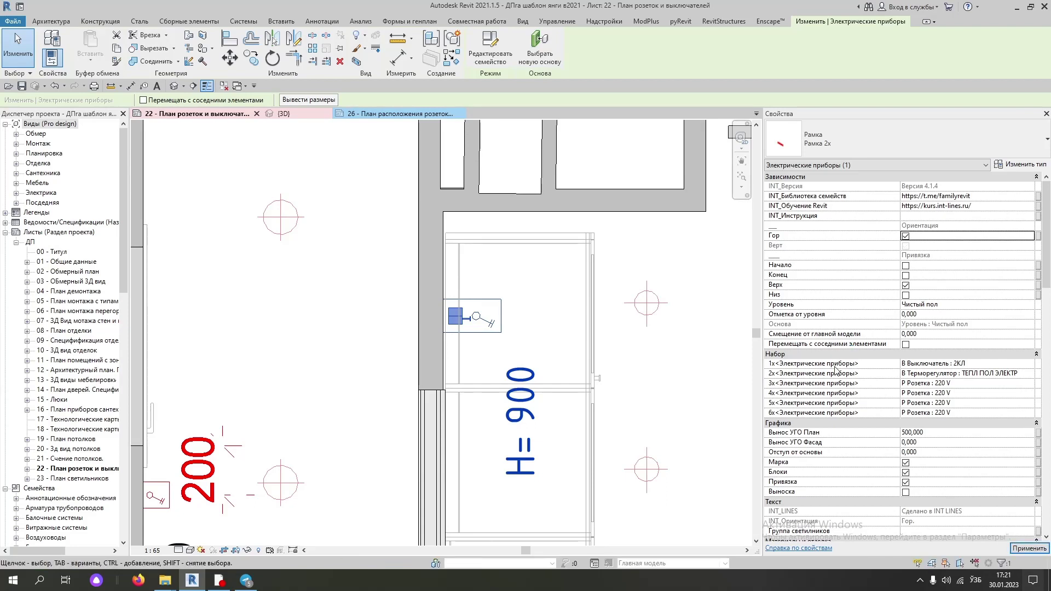
- Browse the 2x frame's first-slot device list without changing it
left_click(1030, 365)
scroll(995, 401, "down", 3)
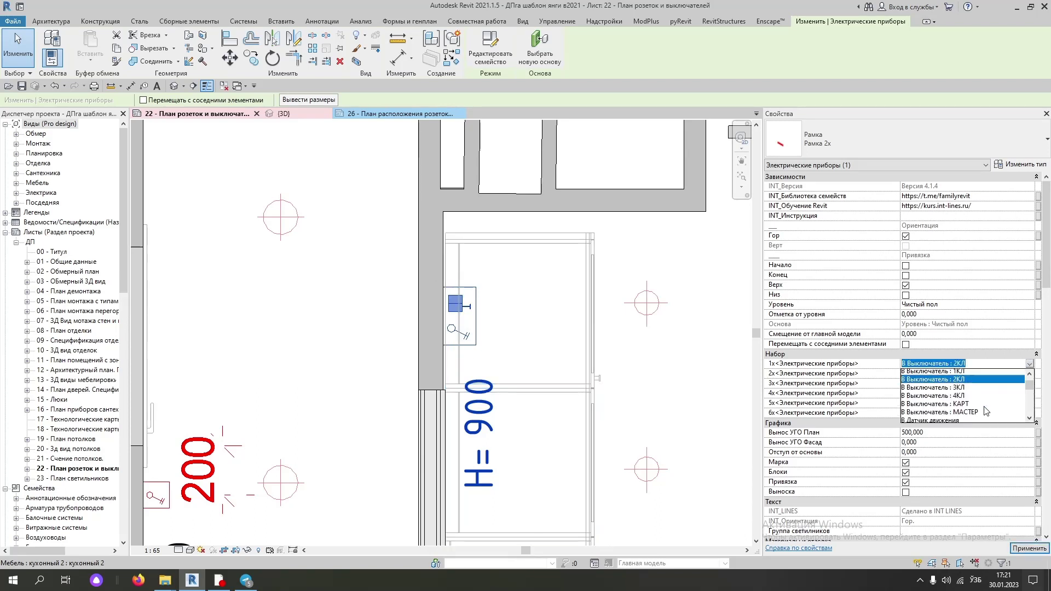
scroll(991, 405, "down", 3)
scroll(988, 407, "down", 3)
scroll(986, 412, "down", 3)
scroll(966, 402, "up", 1)
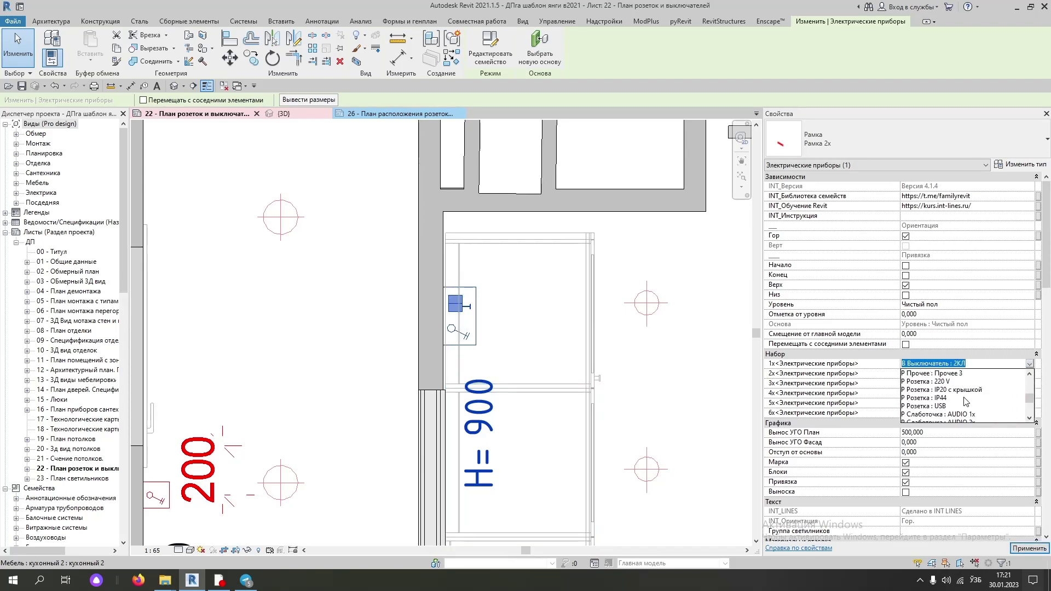
key("Escape")
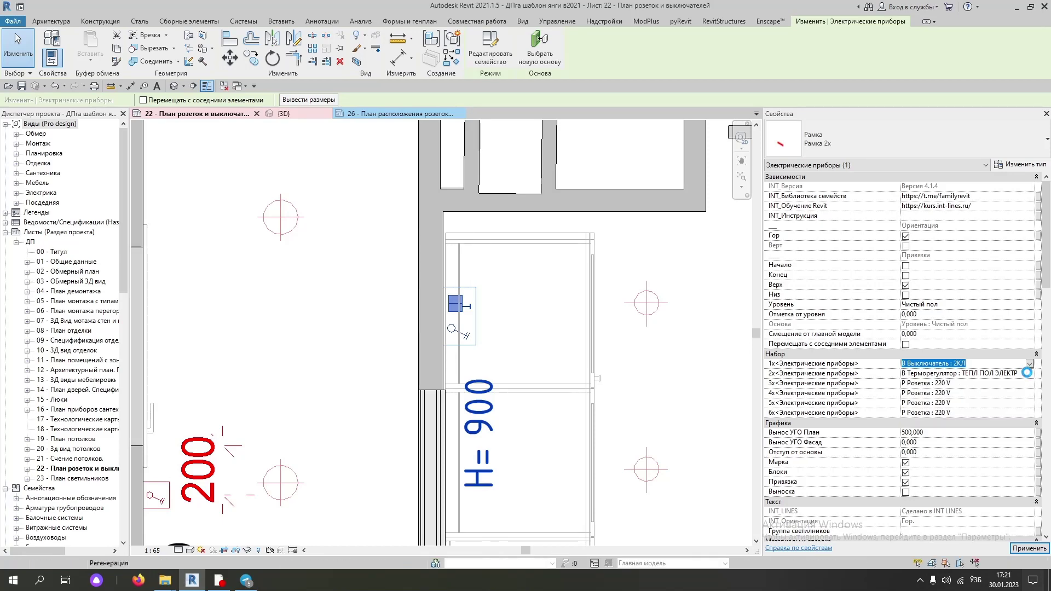
- Browse the second-slot device list, keeping the original socket set
left_click(1029, 375)
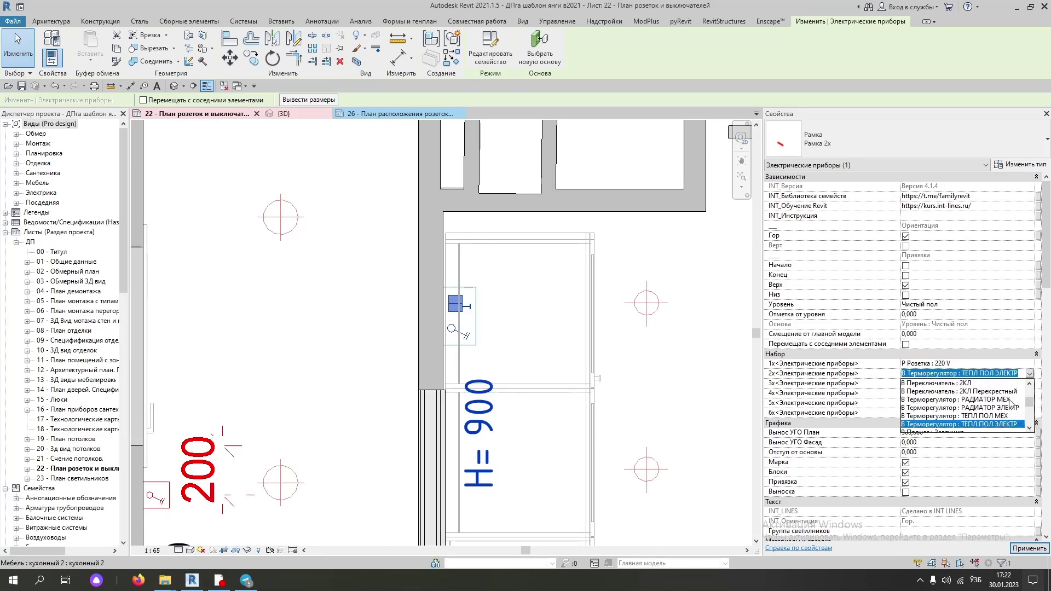
scroll(1010, 402, "down", 3)
scroll(998, 417, "down", 2)
scroll(995, 417, "down", 2)
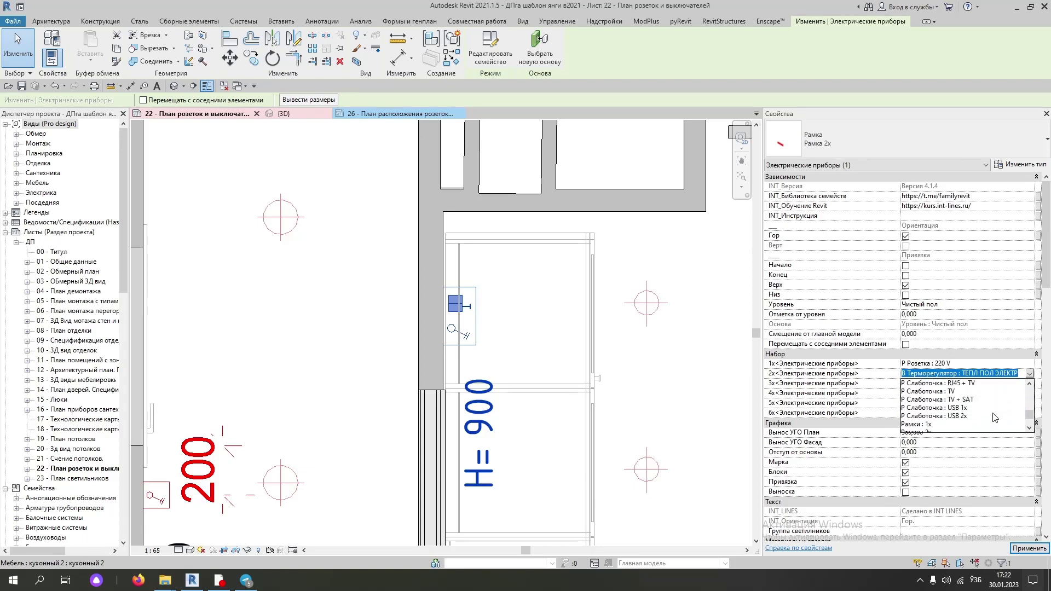
scroll(995, 417, "down", 1)
scroll(994, 417, "up", 1)
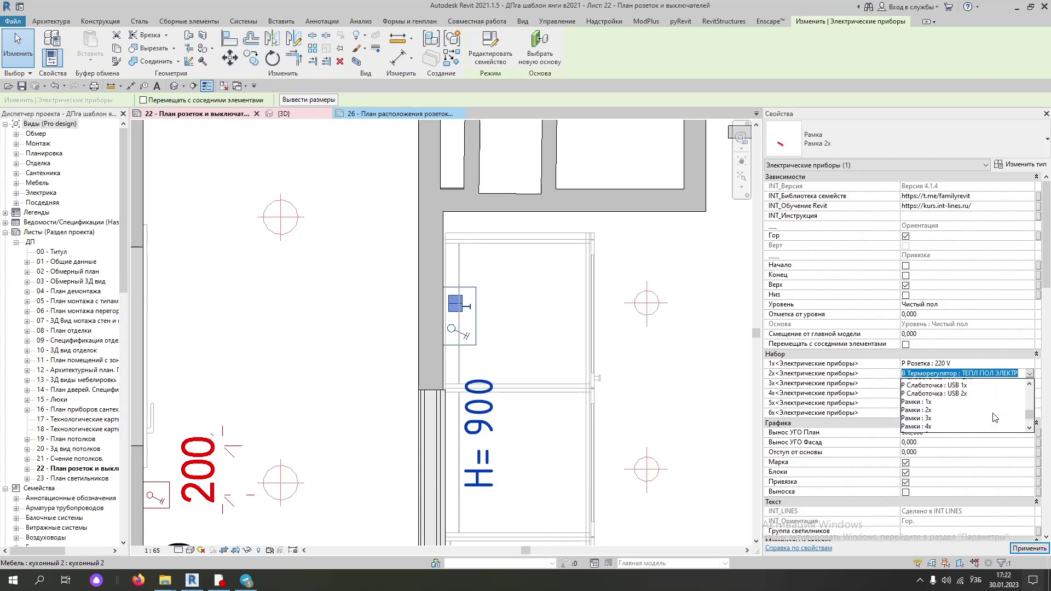
scroll(995, 417, "up", 1)
scroll(995, 418, "up", 2)
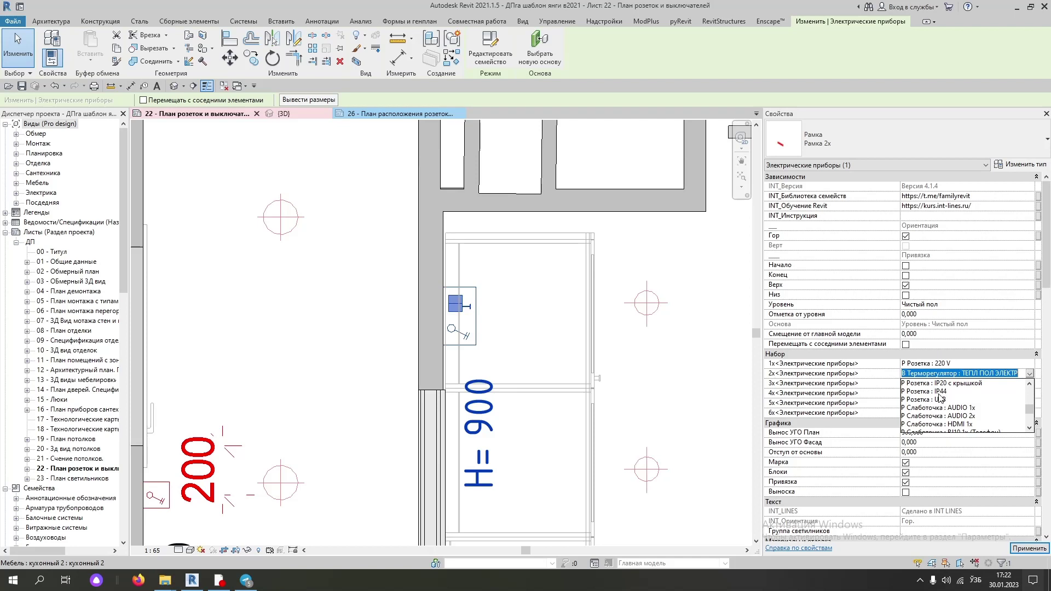
scroll(940, 398, "up", 1)
scroll(939, 398, "up", 1)
scroll(939, 398, "up", 2)
scroll(940, 398, "up", 1)
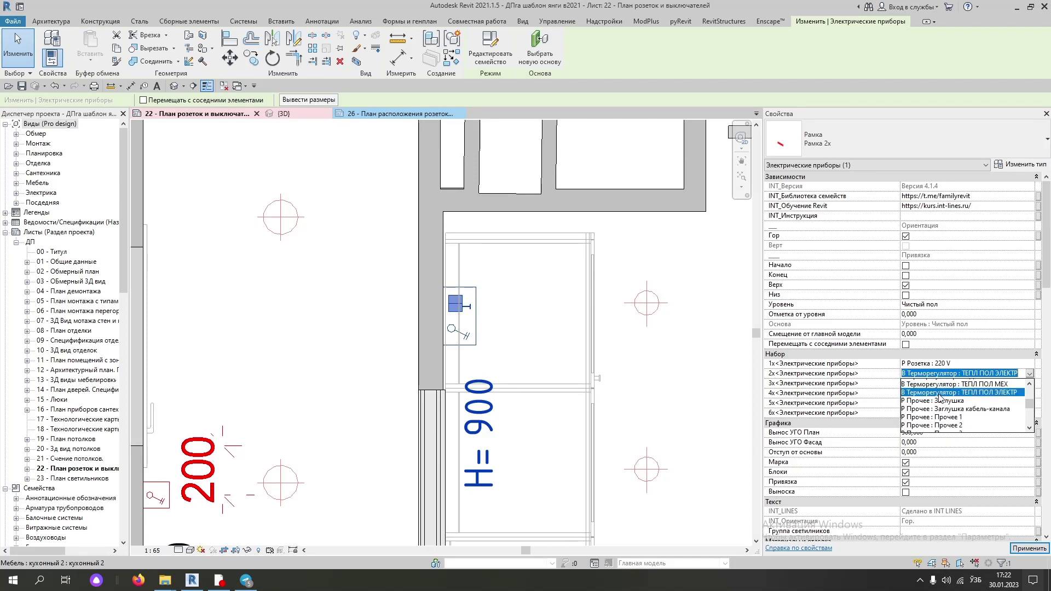
scroll(939, 398, "up", 1)
scroll(940, 398, "up", 1)
scroll(939, 398, "up", 1)
scroll(940, 397, "up", 1)
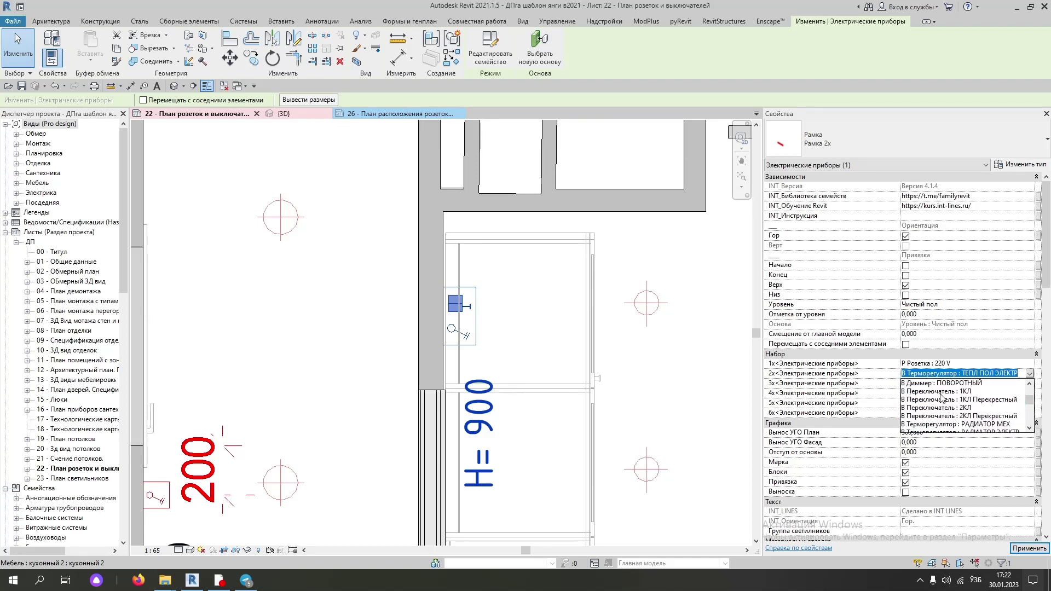
scroll(940, 397, "up", 3)
scroll(940, 398, "up", 3)
scroll(966, 411, "down", 1)
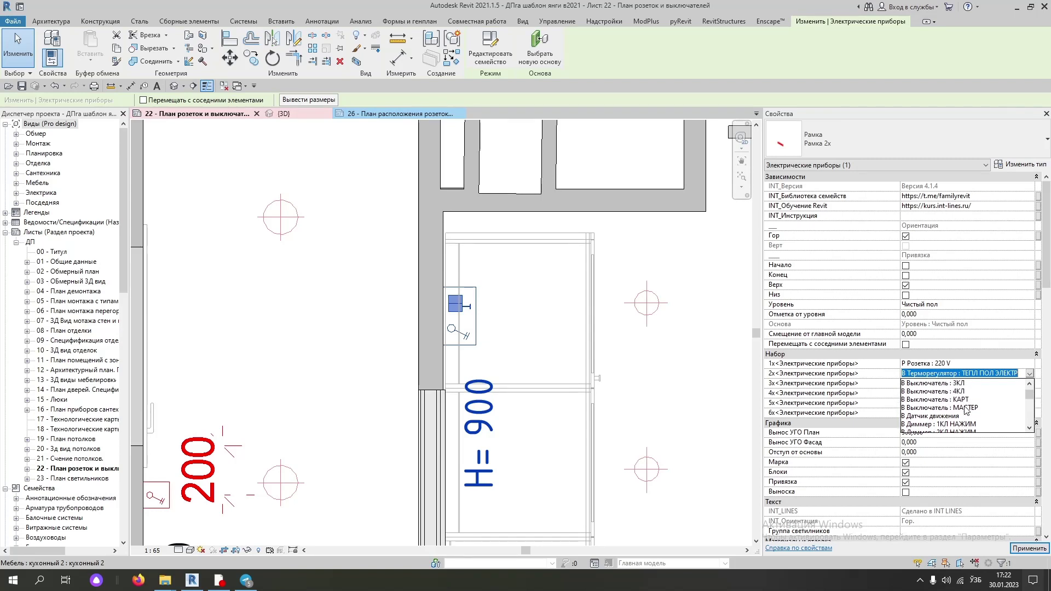
scroll(966, 410, "down", 1)
scroll(966, 411, "down", 1)
scroll(967, 412, "down", 2)
scroll(964, 412, "down", 2)
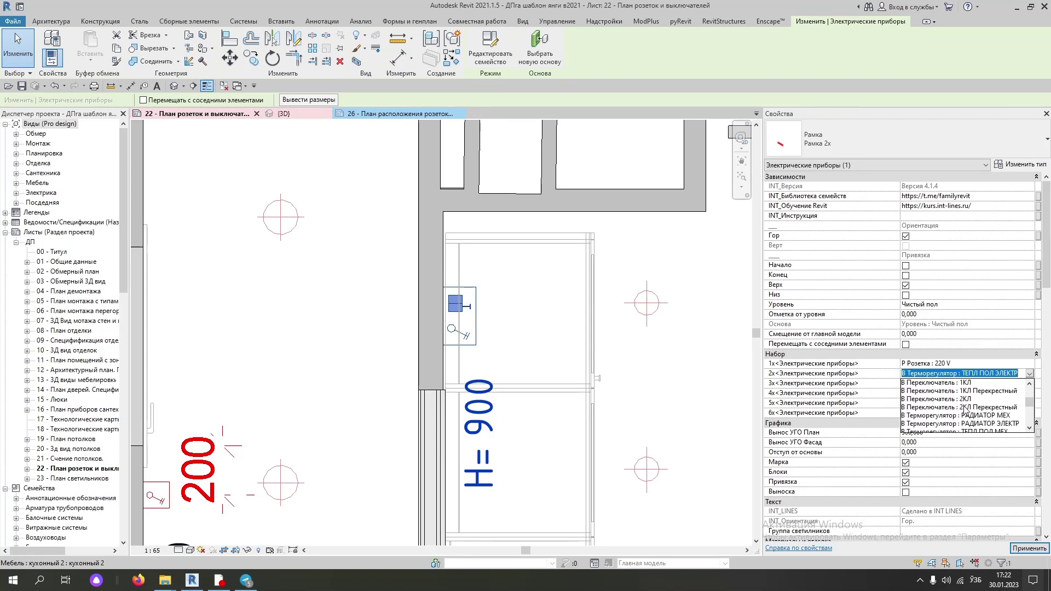
scroll(964, 412, "down", 2)
scroll(965, 412, "down", 1)
scroll(963, 411, "down", 2)
key("Escape")
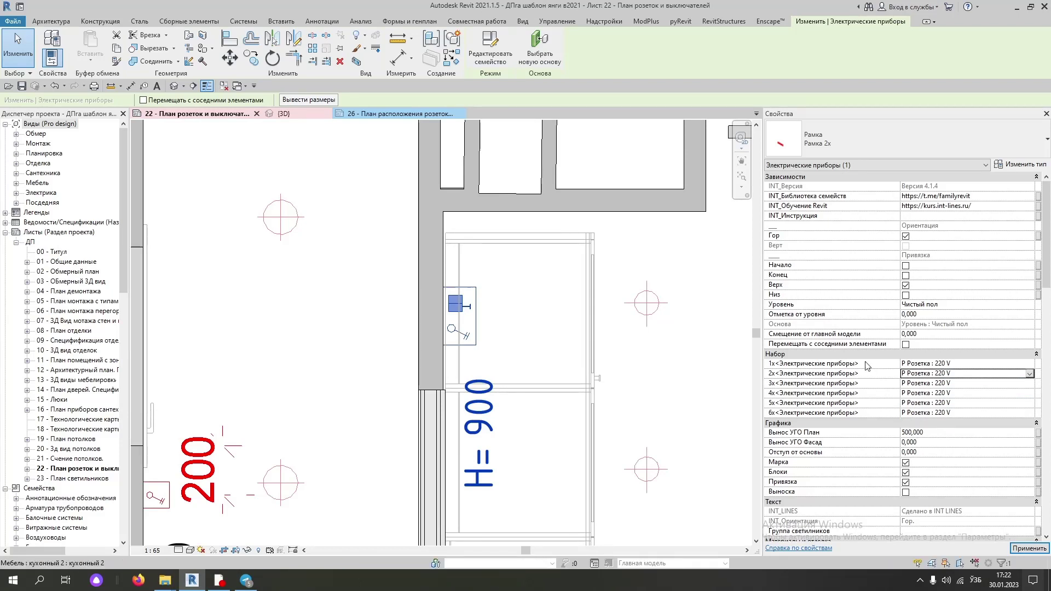
- Set the 2x socket frame's INT_Отступ от пола floor offset to 50
scroll(947, 378, "down", 3)
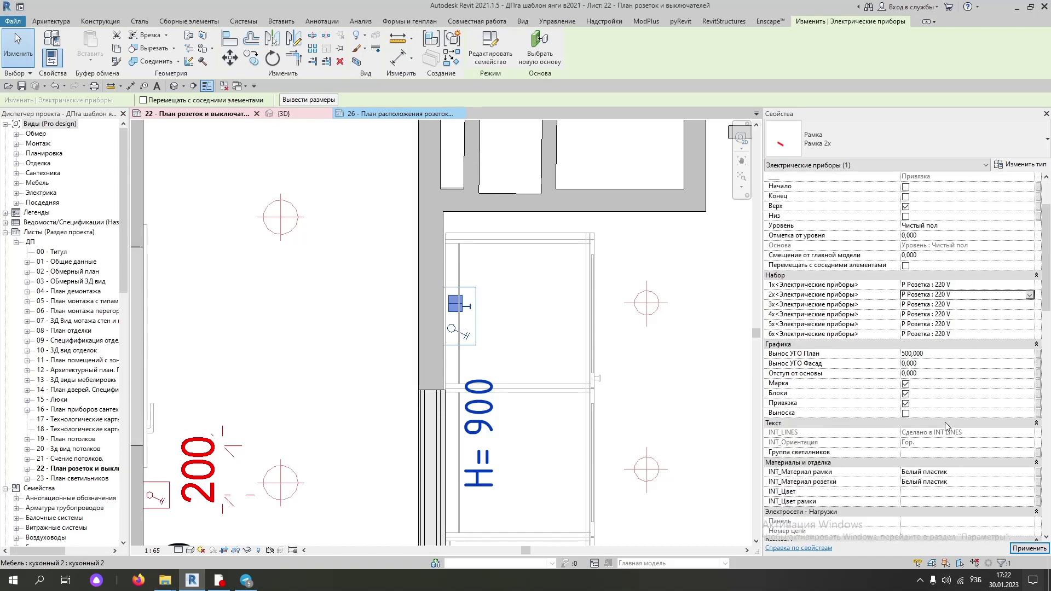
scroll(947, 425, "down", 3)
scroll(947, 426, "down", 2)
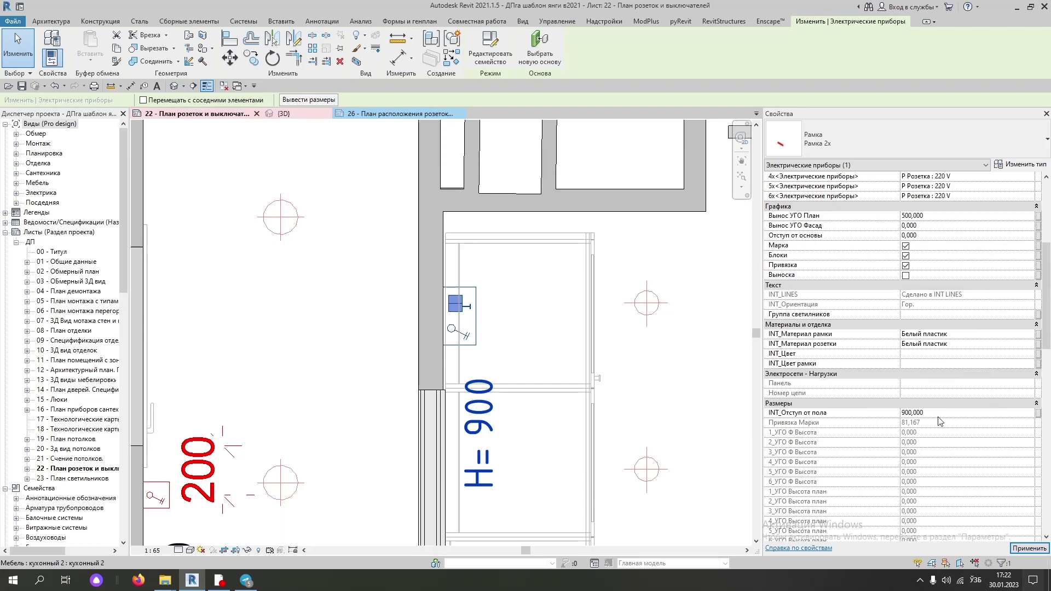
type("5")
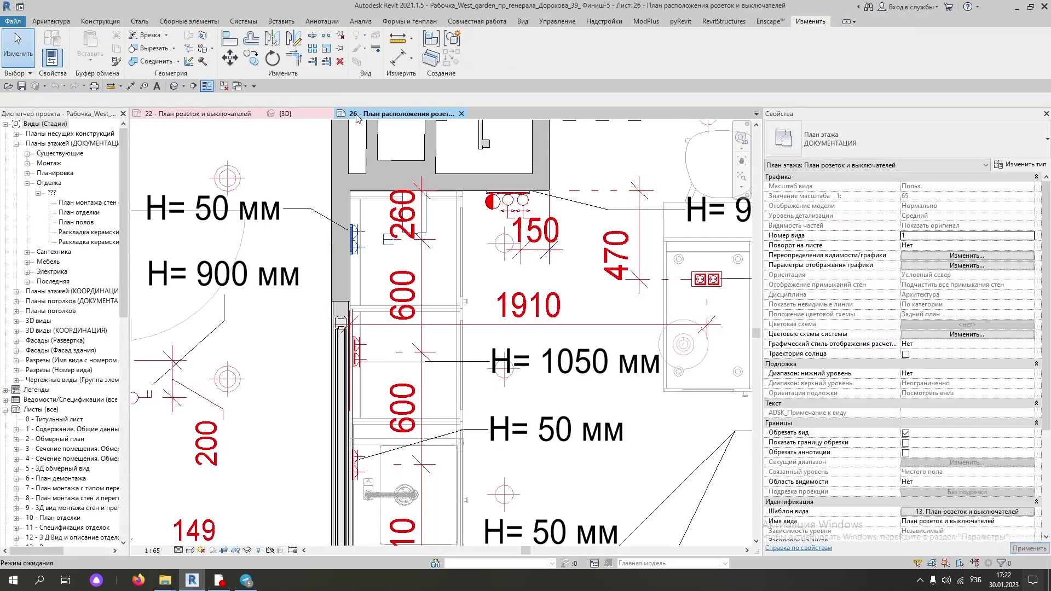
mouse_move(197, 113)
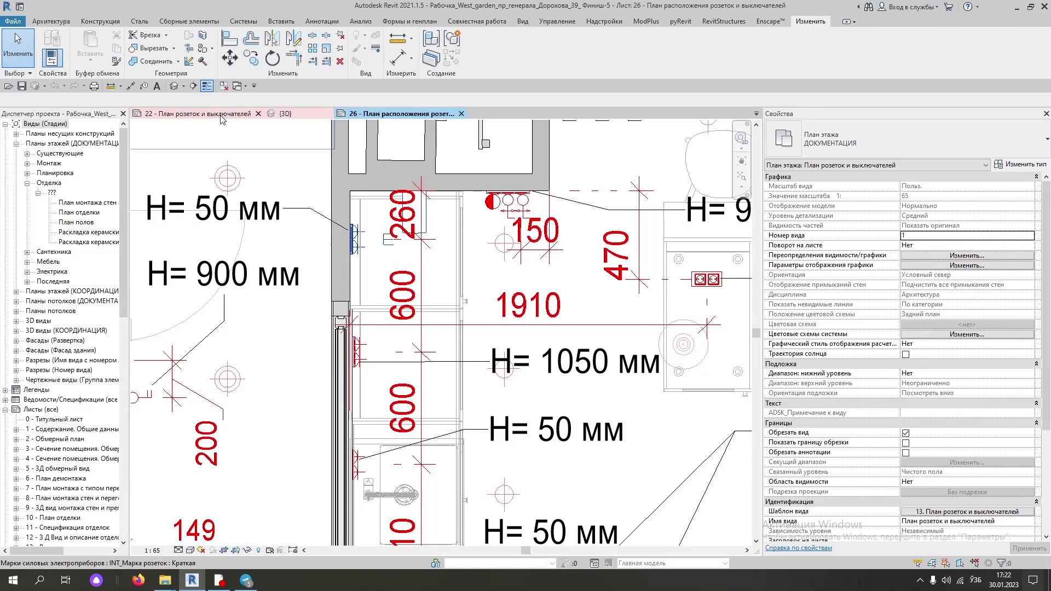
left_click(222, 115)
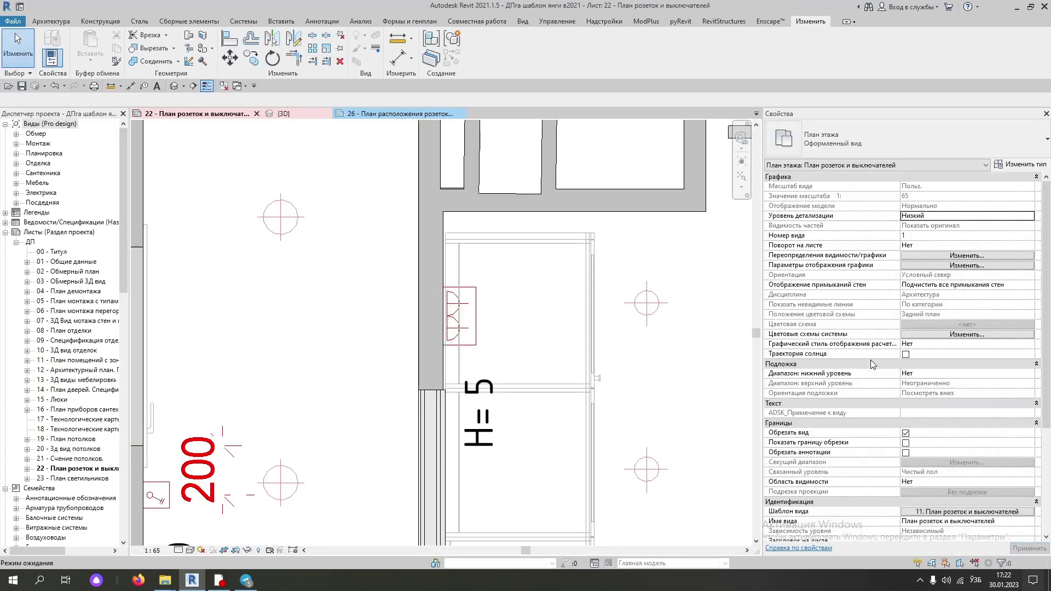
left_click(460, 315)
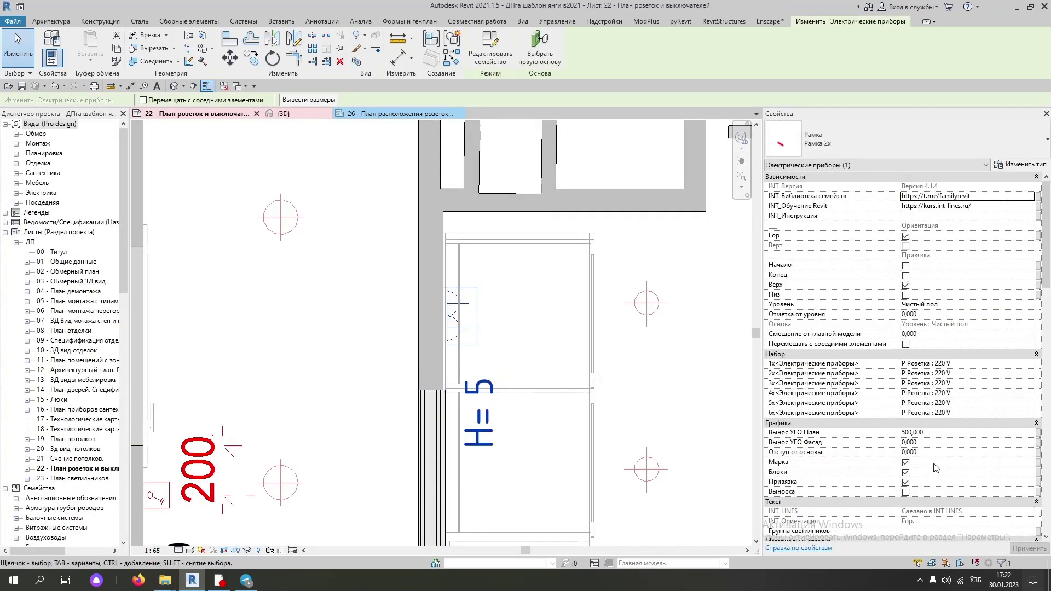
left_click(937, 434)
scroll(931, 445, "down", 3)
scroll(931, 446, "down", 3)
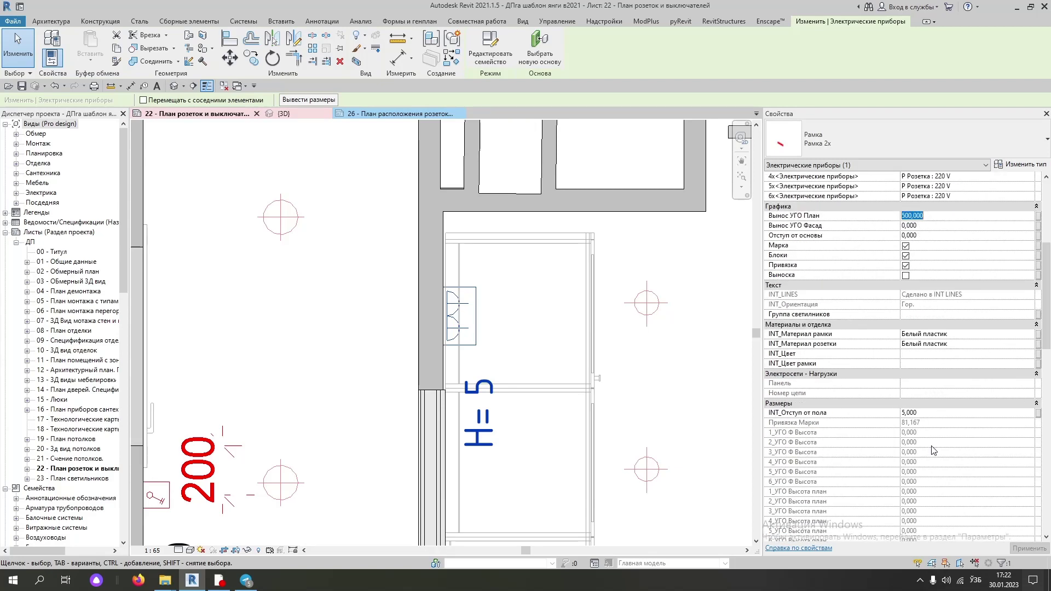
left_click(934, 414)
type("50,000")
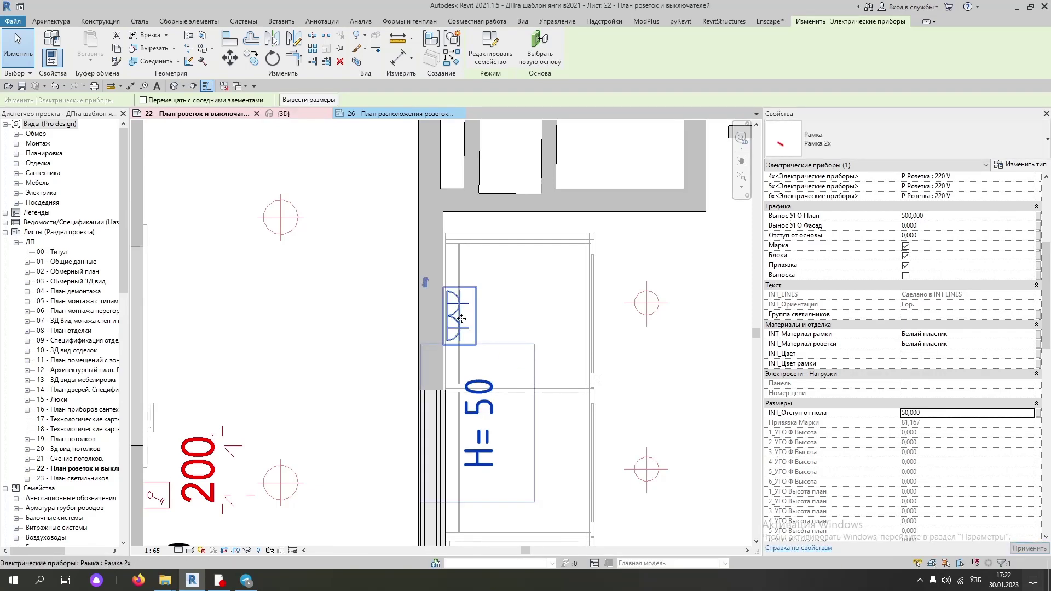
- Uncheck the frame's Марка tag and bring up reference sheet 26 - План расположения розеток
scroll(474, 324, "down", 1)
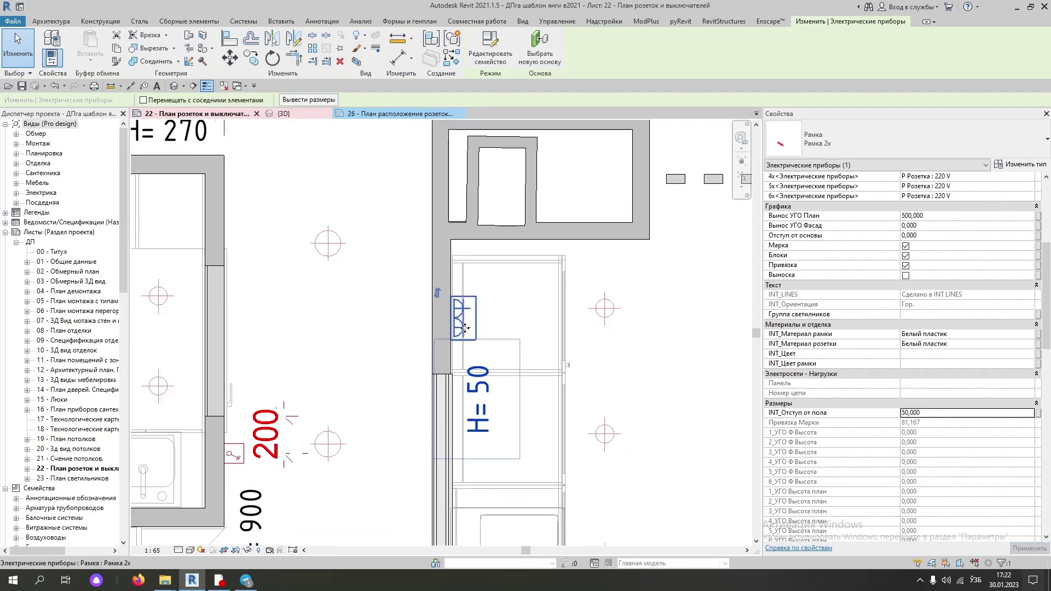
scroll(464, 326, "down", 1)
scroll(465, 323, "down", 1)
scroll(463, 311, "down", 1)
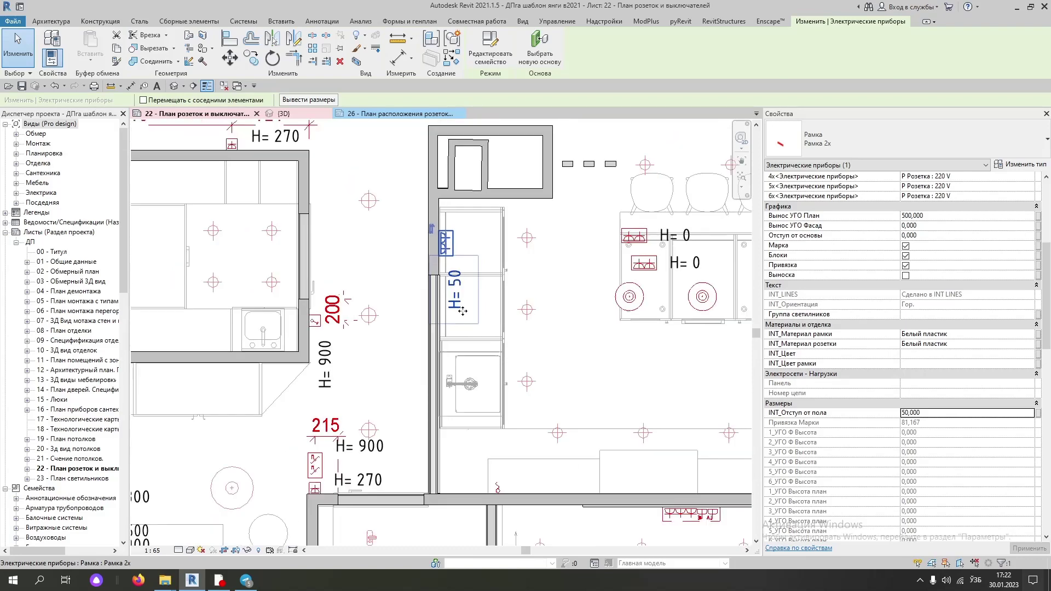
scroll(462, 311, "up", 1)
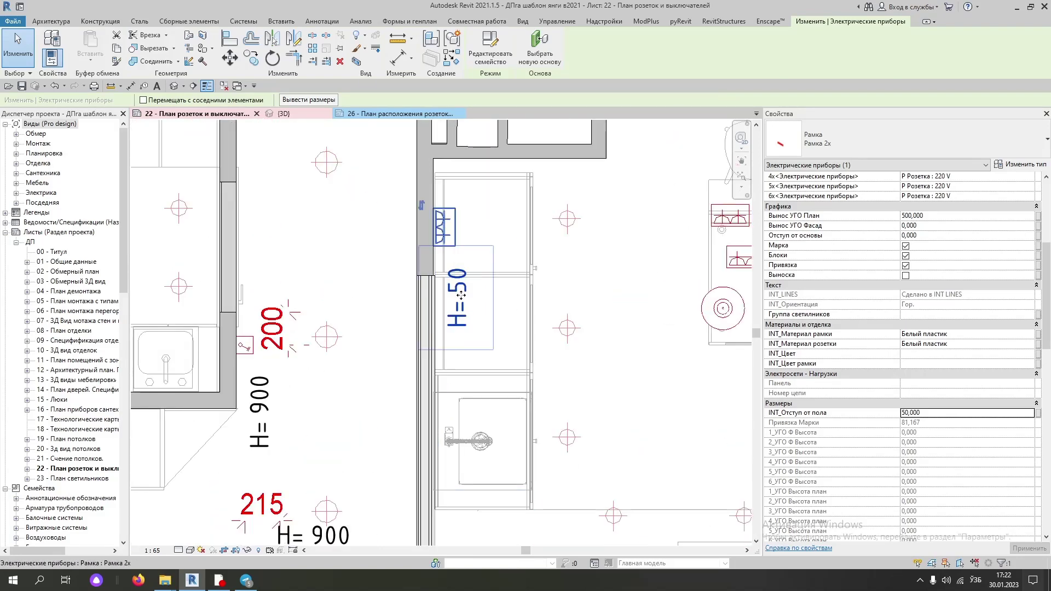
scroll(879, 361, "down", 2)
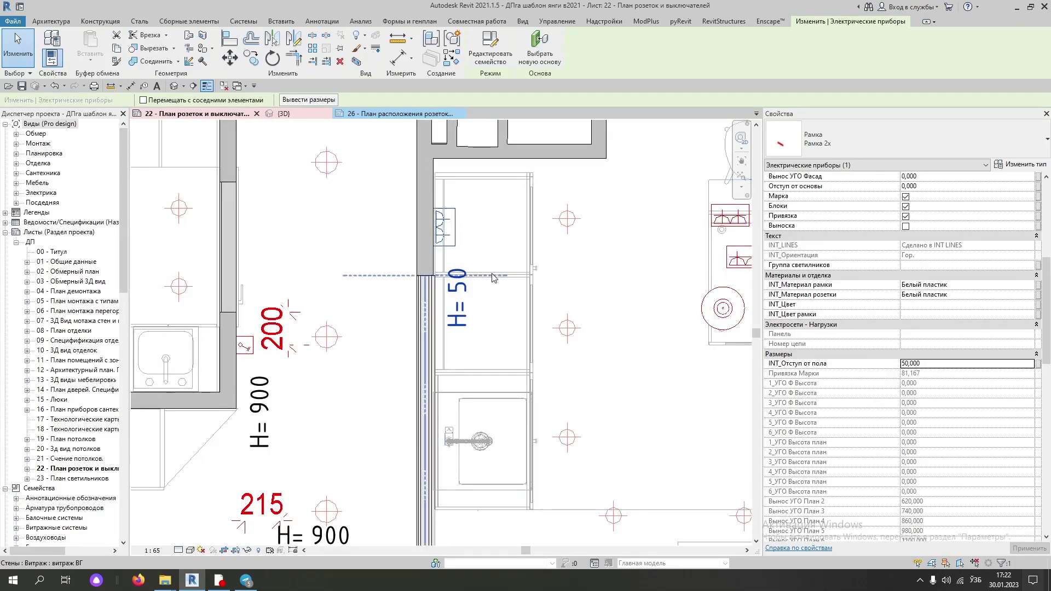
scroll(898, 395, "down", 5)
scroll(895, 405, "up", 5)
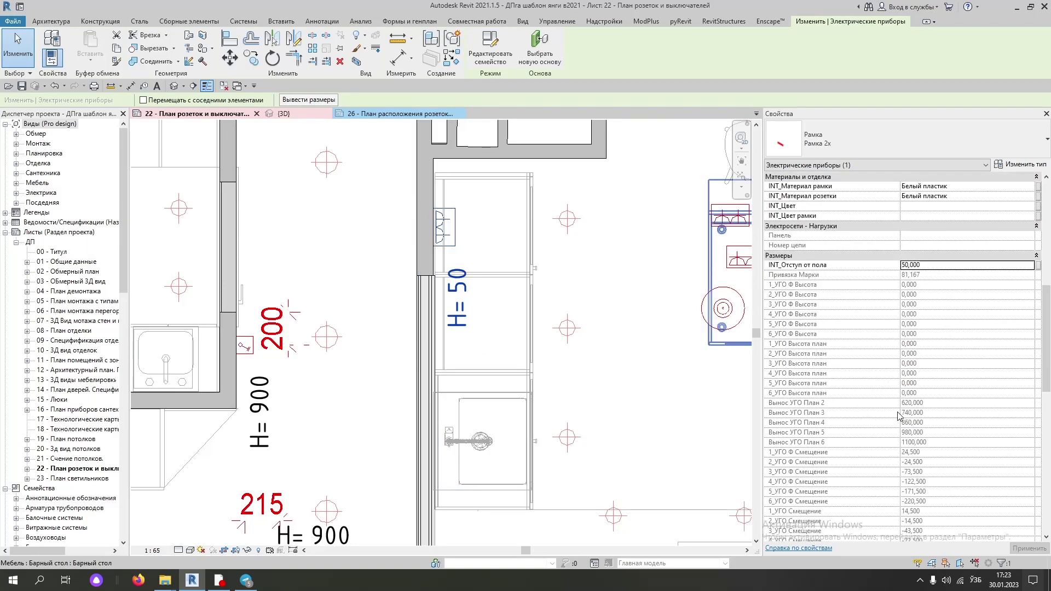
scroll(900, 413, "up", 5)
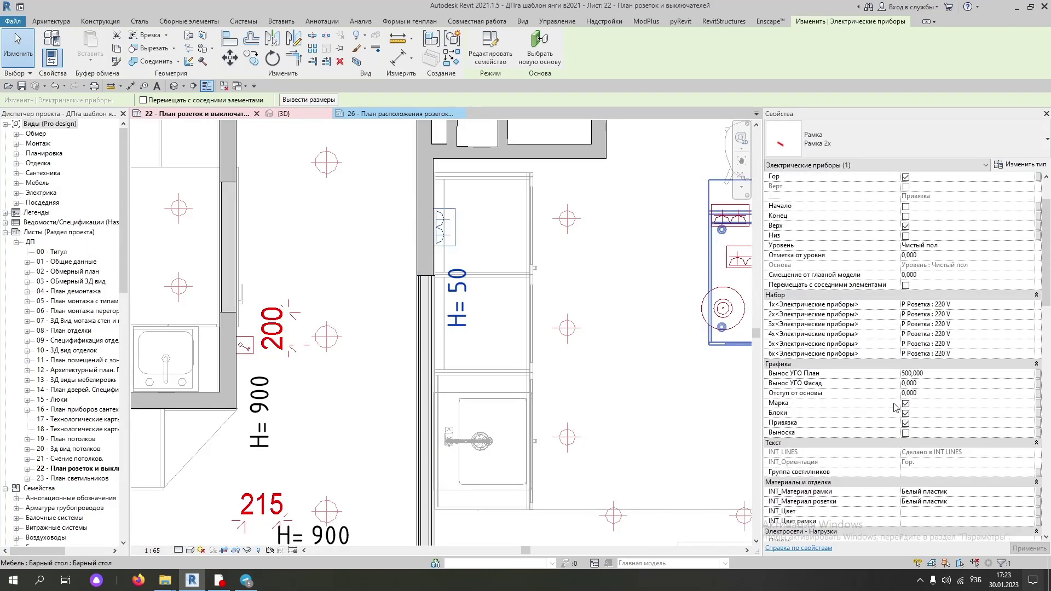
left_click(905, 404)
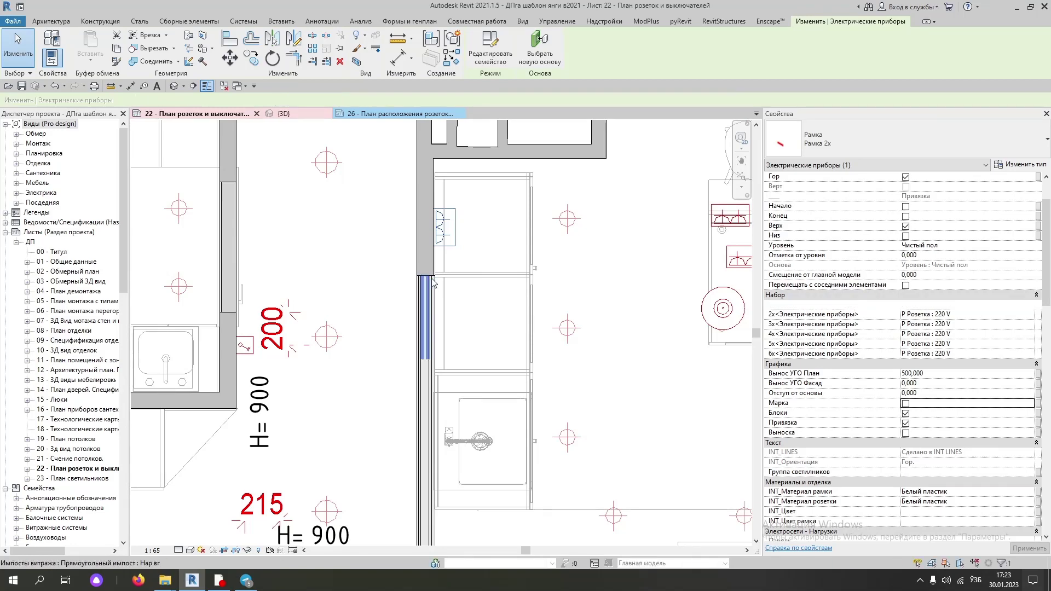
left_click(350, 114)
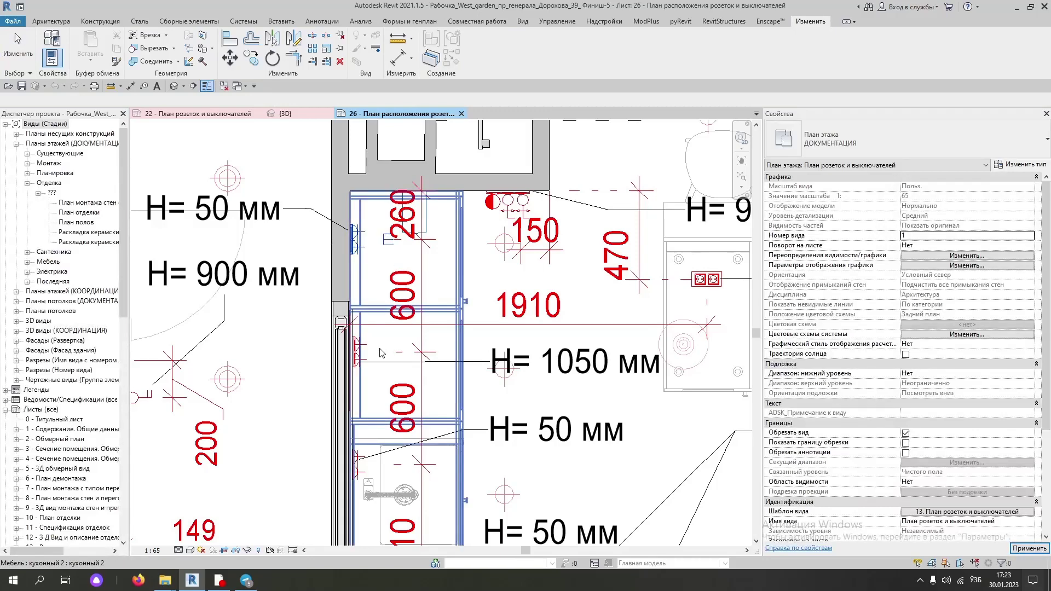
- Inspect the reference plan's Рамка гор frame properties, then go back to sheet 22
middle_click_drag(383, 236, 387, 337)
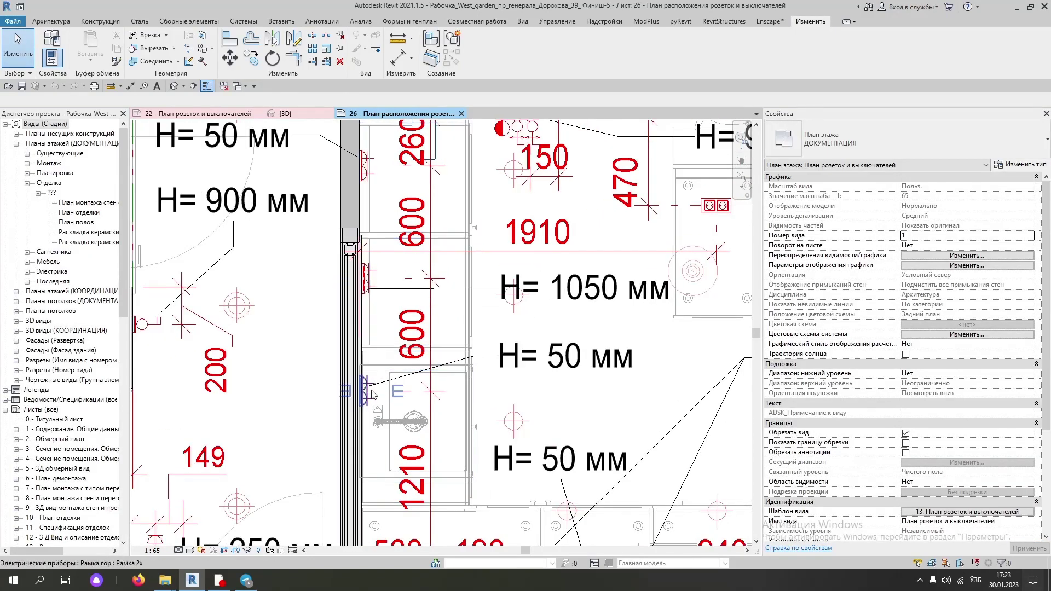
scroll(371, 410, "up", 1)
scroll(399, 328, "up", 2)
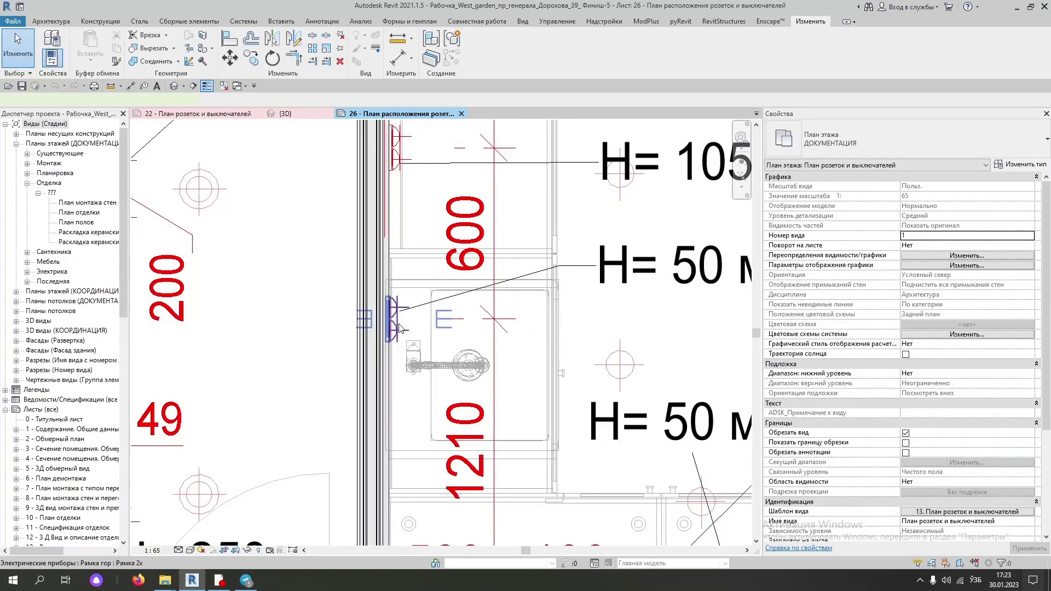
left_click(399, 328)
scroll(400, 318, "down", 2)
scroll(401, 305, "down", 1)
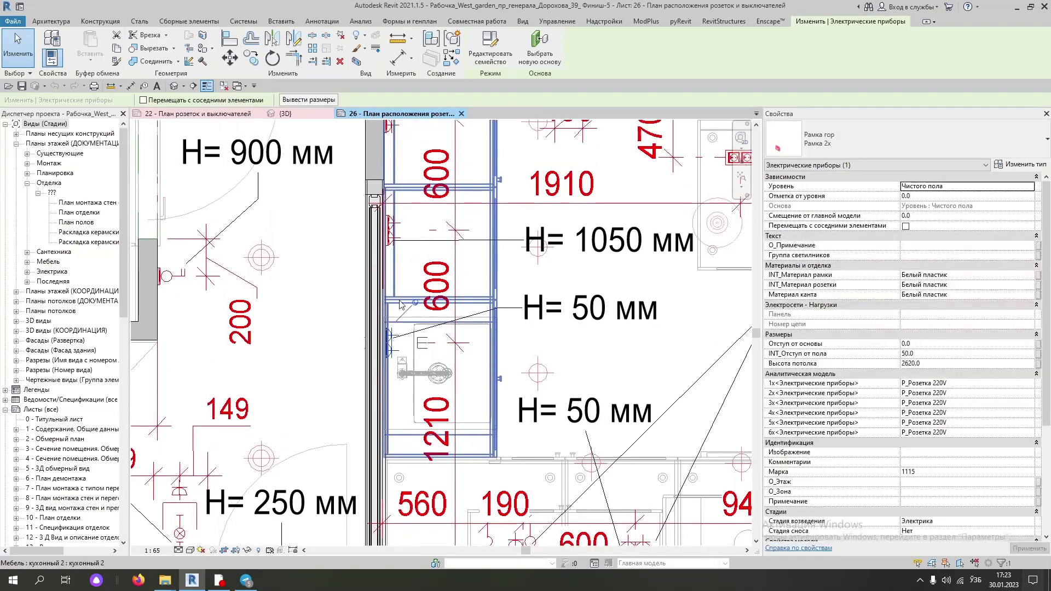
scroll(400, 304, "up", 2)
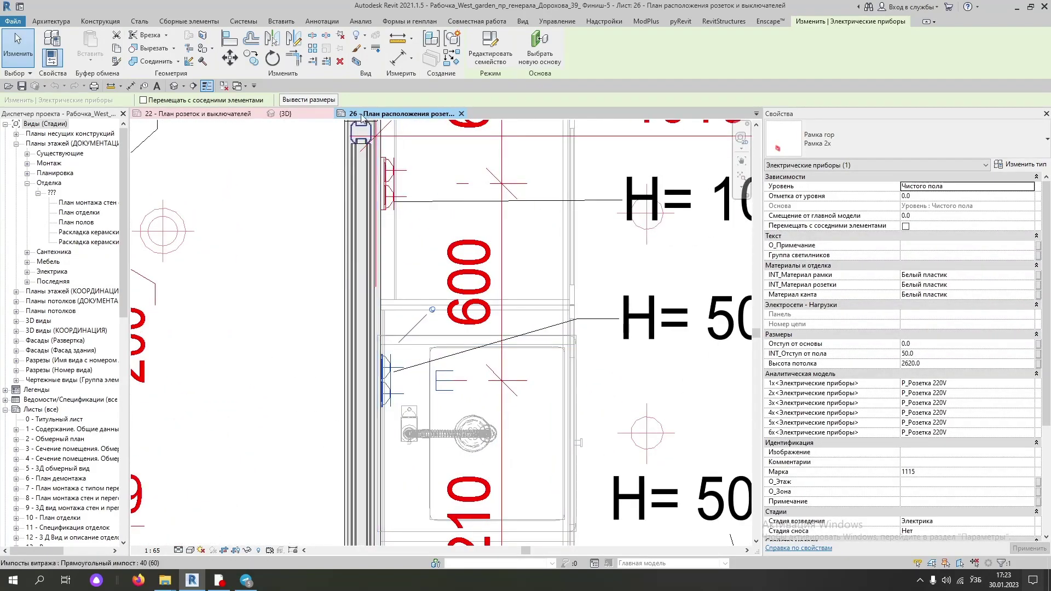
left_click(229, 113)
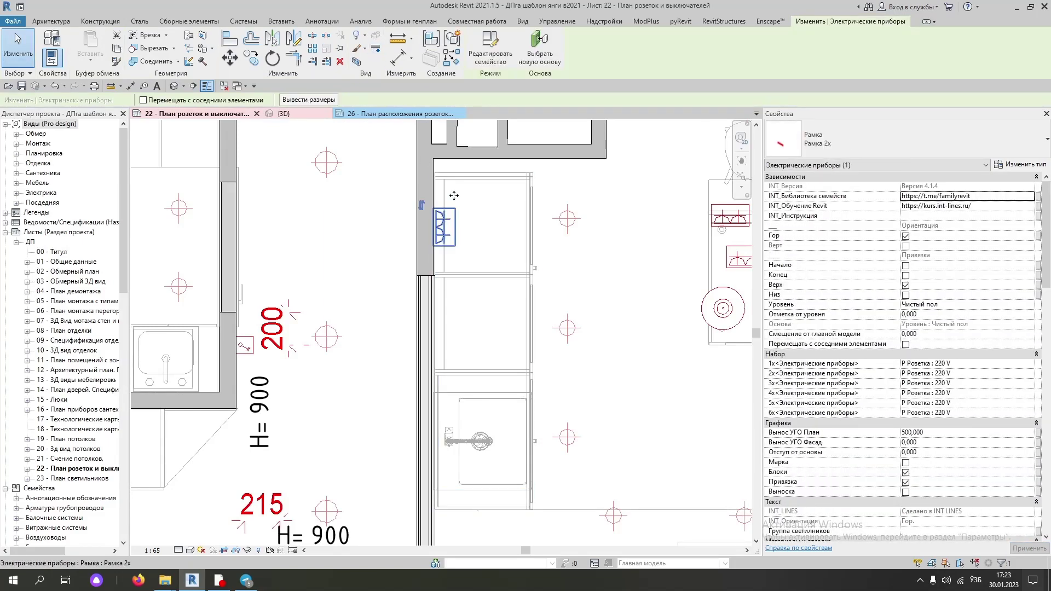
scroll(454, 195, "up", 3)
- Select the socket frame on the kitchen wall and drag it upward
scroll(446, 224, "up", 2)
left_click(435, 221)
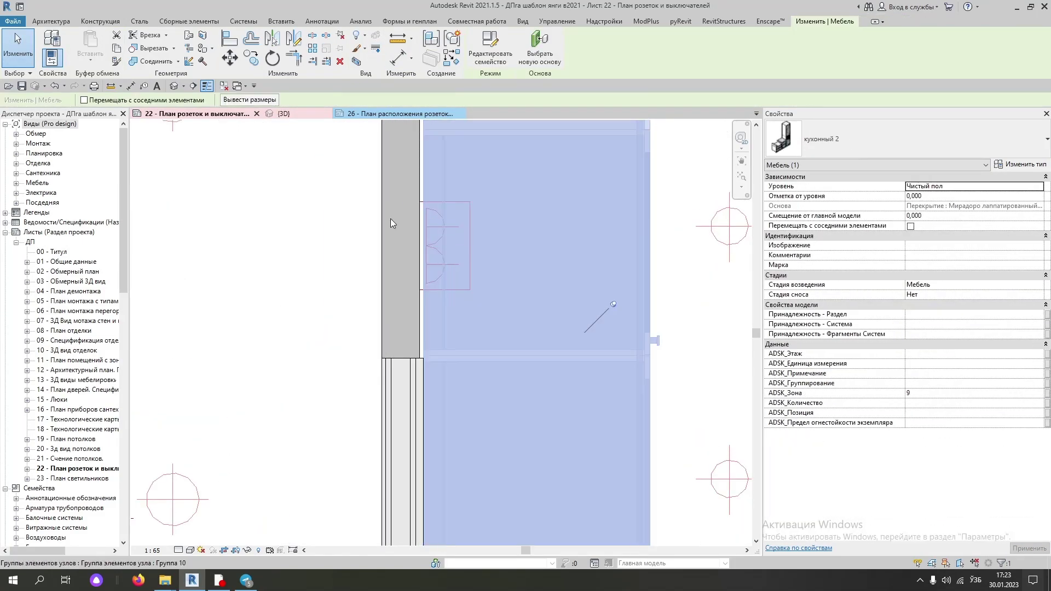
left_click(352, 223)
left_click(434, 226)
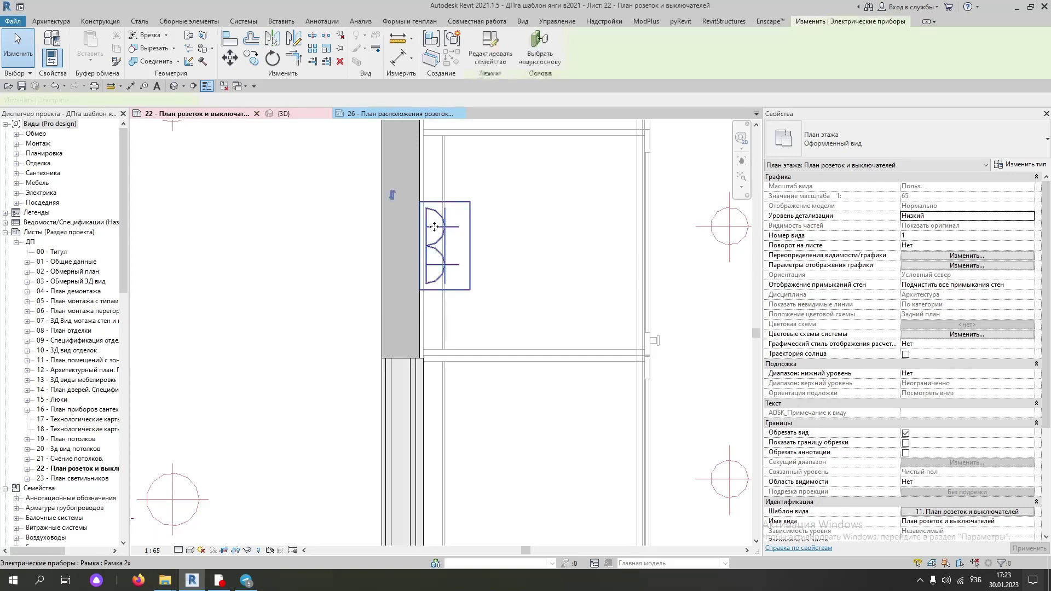
left_click_drag(434, 226, 435, 167)
- Place another Рамка 2х frame on the wall below, then open reference sheet 26
left_click(455, 62)
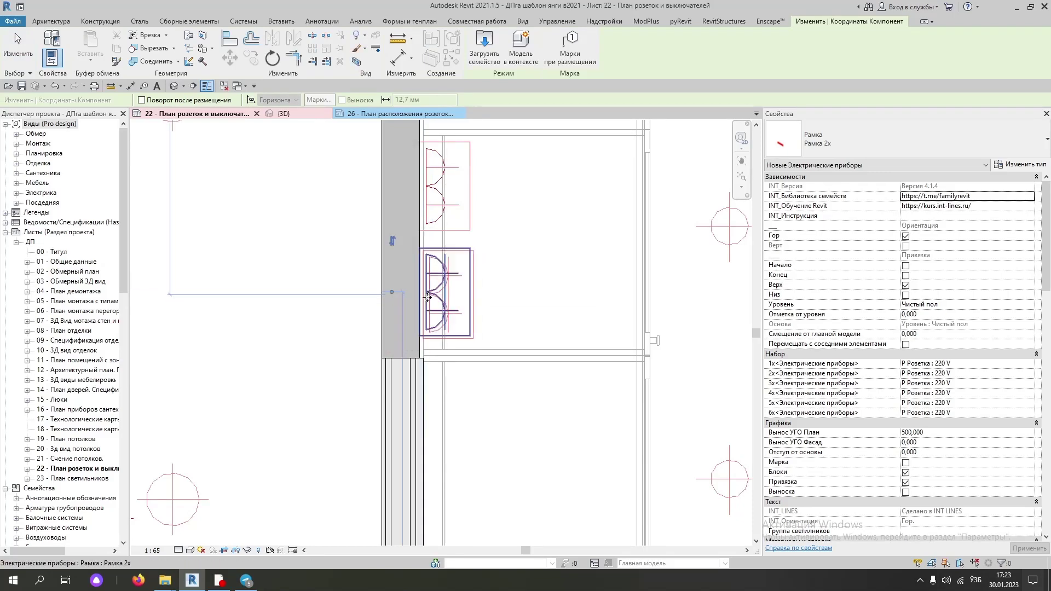
scroll(419, 292, "down", 3)
scroll(427, 299, "down", 2)
left_click(433, 301)
key("Escape")
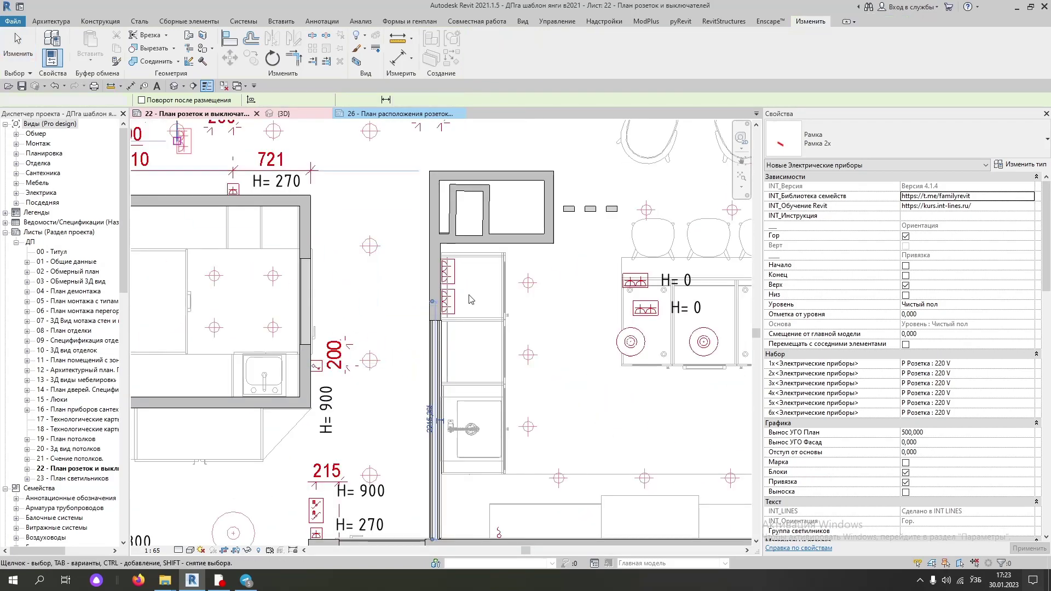
scroll(458, 312, "up", 2)
scroll(458, 309, "up", 1)
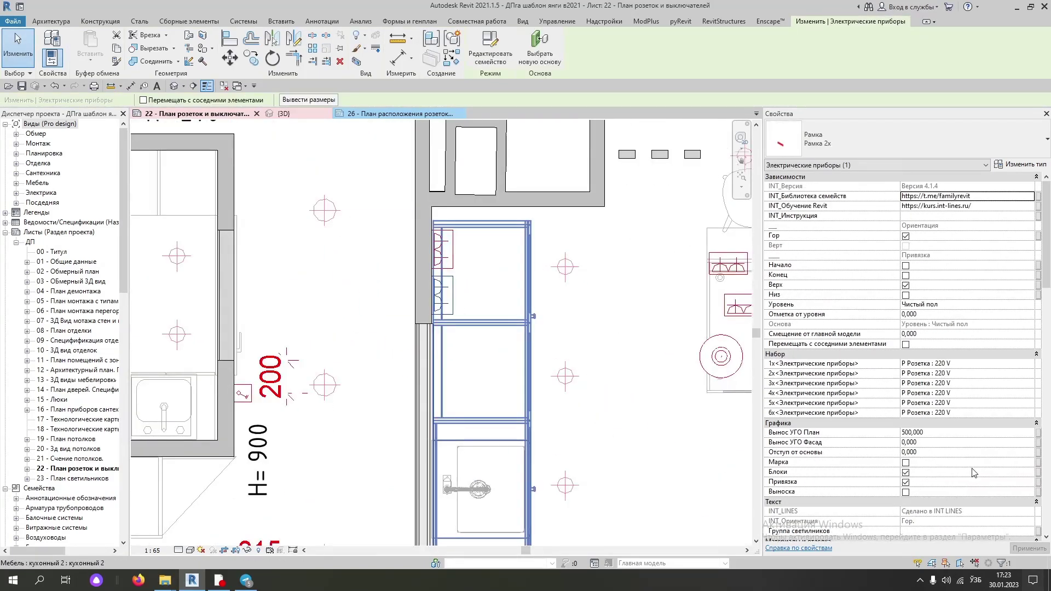
scroll(973, 472, "down", 3)
scroll(470, 294, "down", 2)
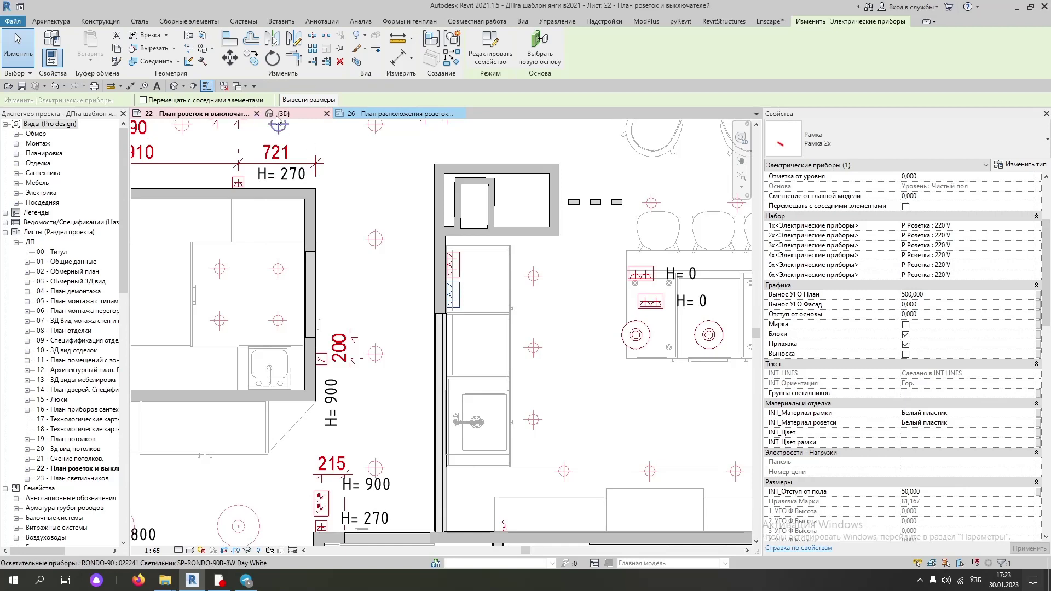
left_click(362, 114)
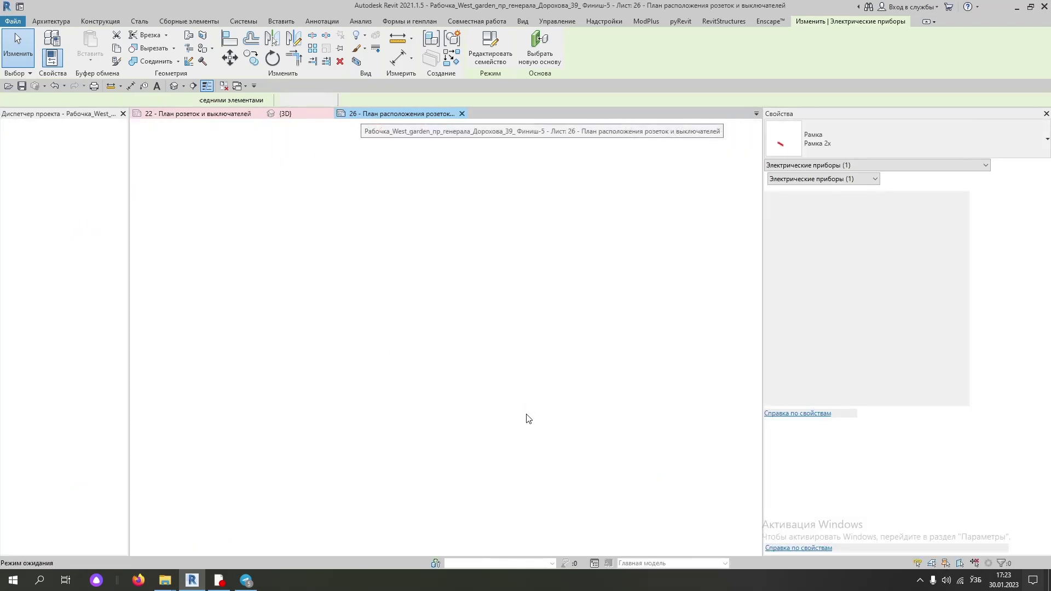
- Examine sheet 26's kitchen sockets around the 190/600 and 940 spans, then return to sheet 22
scroll(383, 235, "up", 2)
scroll(374, 230, "up", 1)
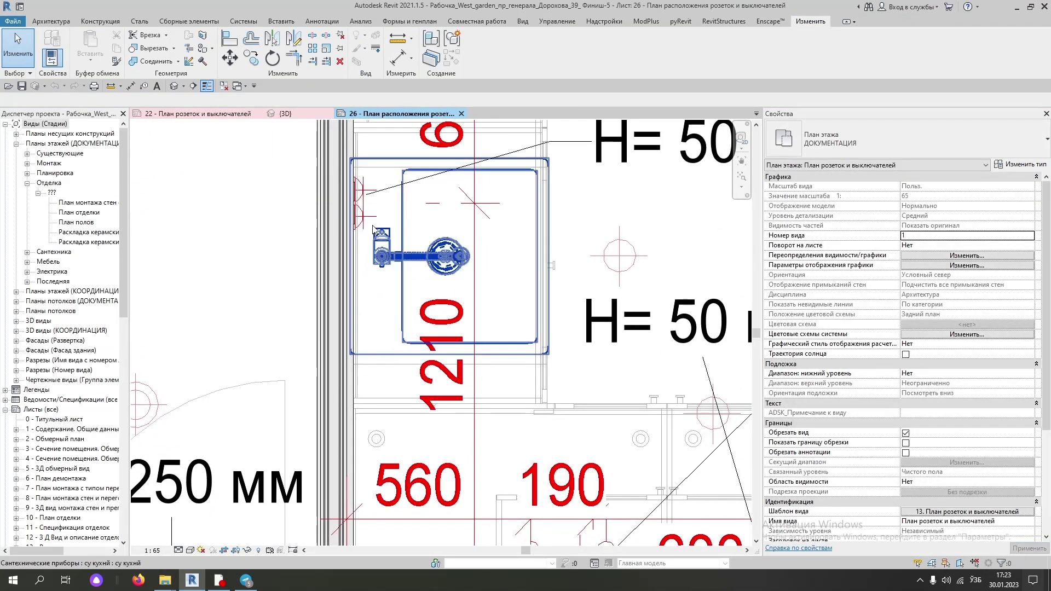
scroll(374, 230, "down", 1)
middle_click_drag(373, 230, 275, 142)
scroll(535, 168, "up", 2)
middle_click_drag(472, 521, 408, 368)
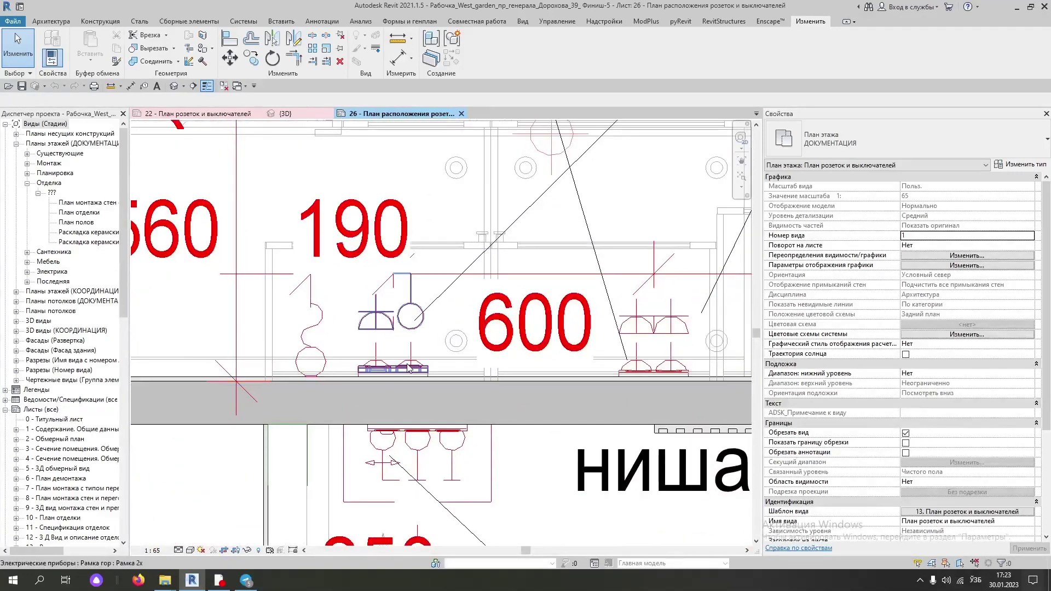
scroll(408, 366, "down", 2)
scroll(408, 366, "down", 1)
scroll(407, 366, "down", 1)
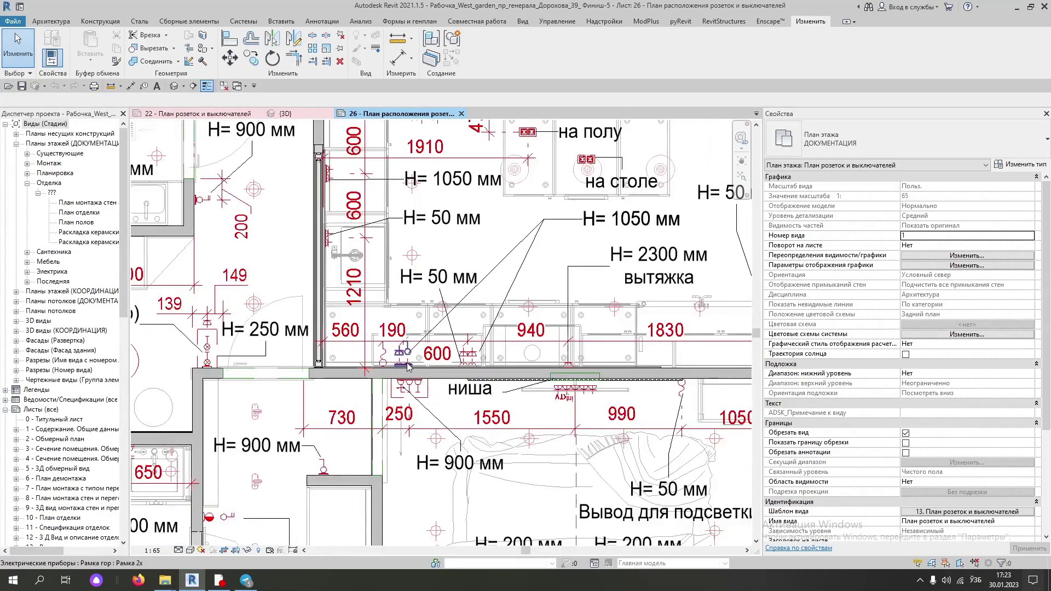
scroll(472, 364, "up", 1)
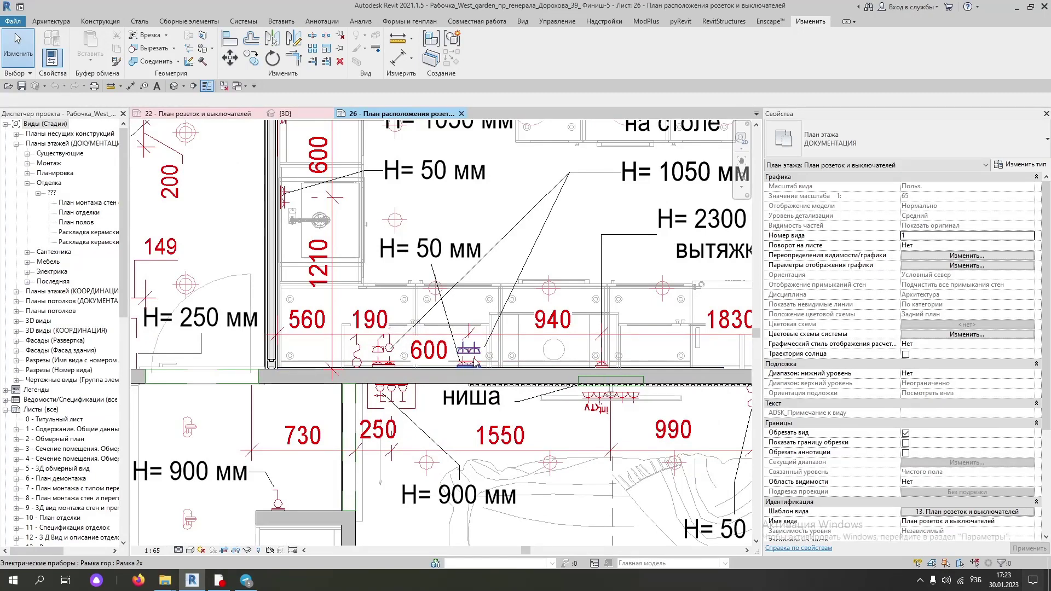
middle_click_drag(475, 363, 447, 365)
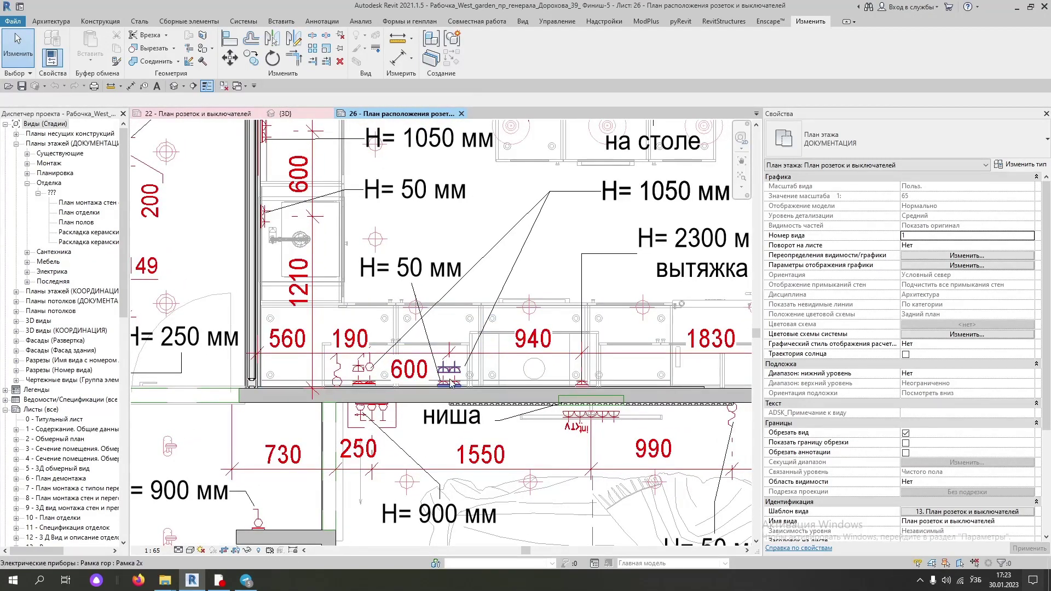
middle_click_drag(581, 384, 472, 387)
scroll(477, 390, "up", 2)
scroll(477, 391, "up", 1)
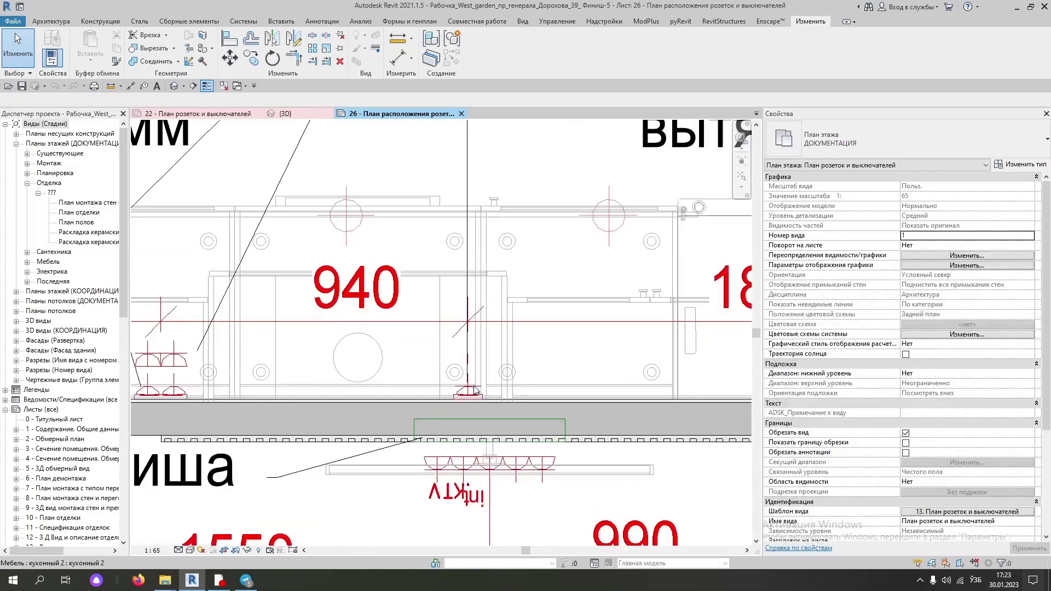
scroll(480, 391, "down", 2)
scroll(670, 392, "up", 1)
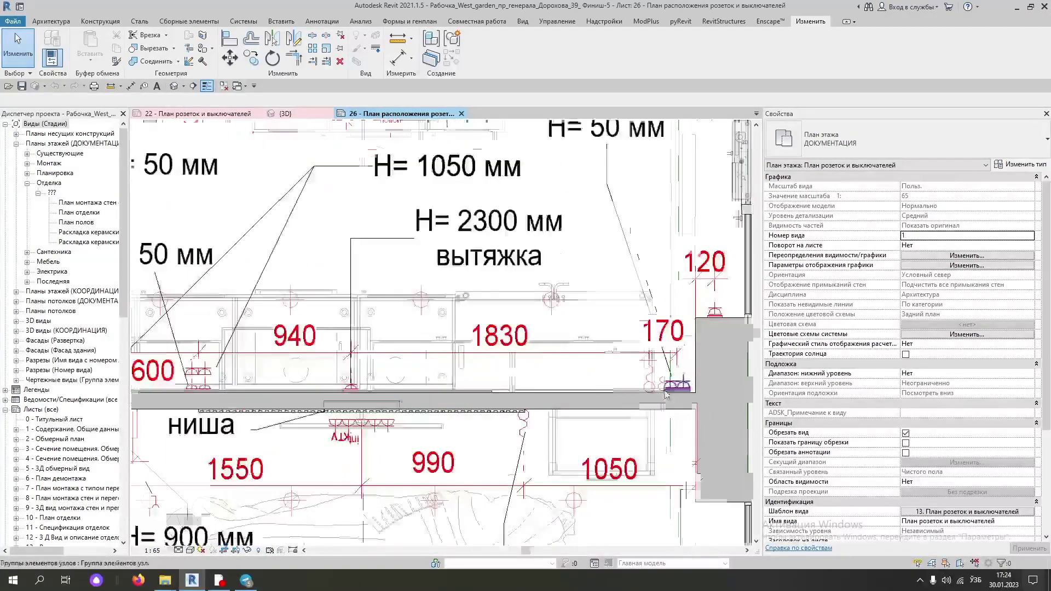
scroll(668, 390, "down", 2)
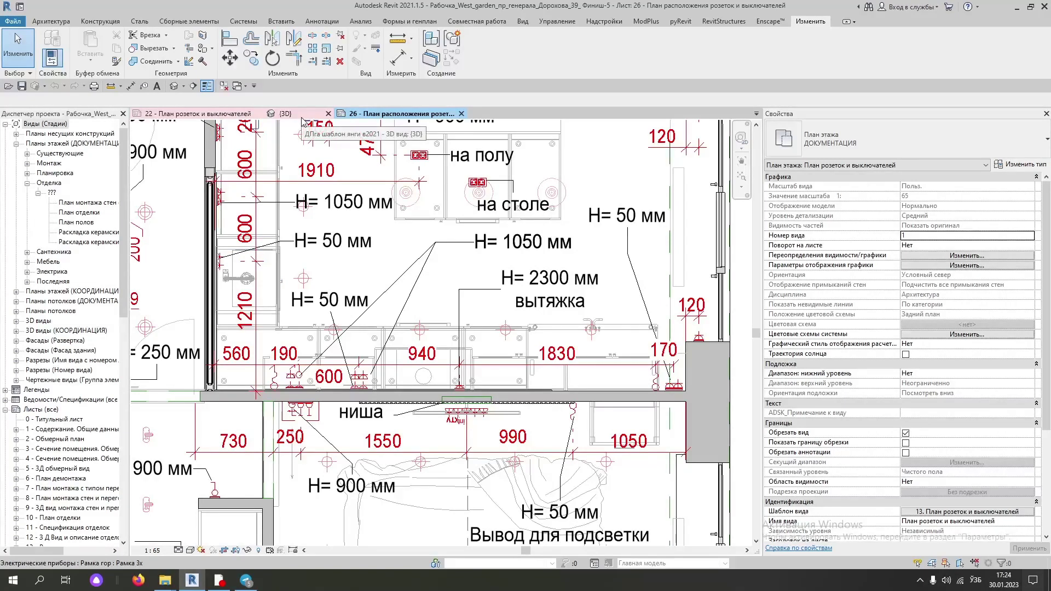
scroll(313, 333, "up", 2)
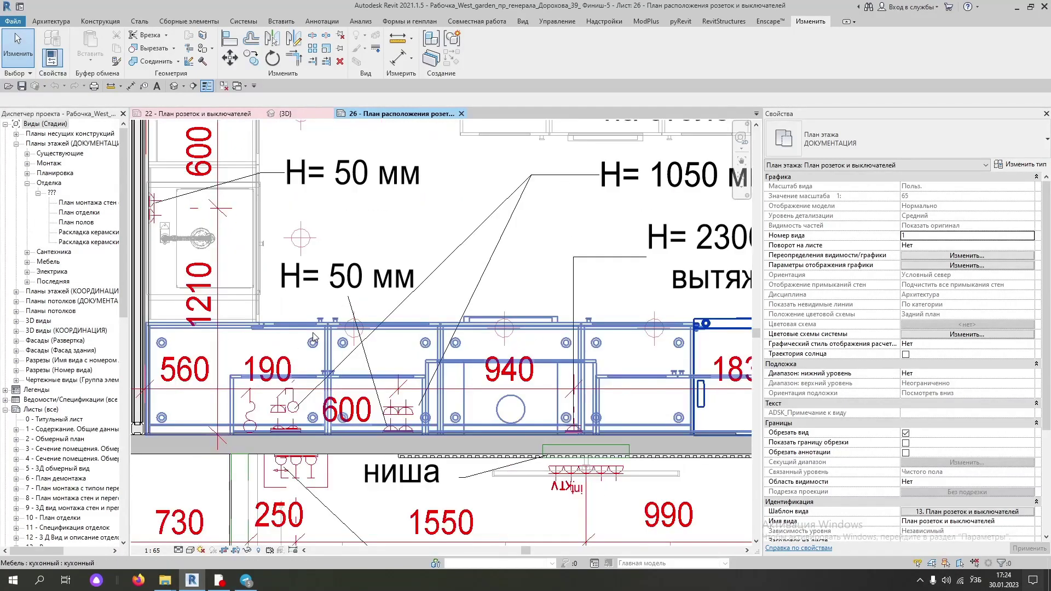
left_click(218, 115)
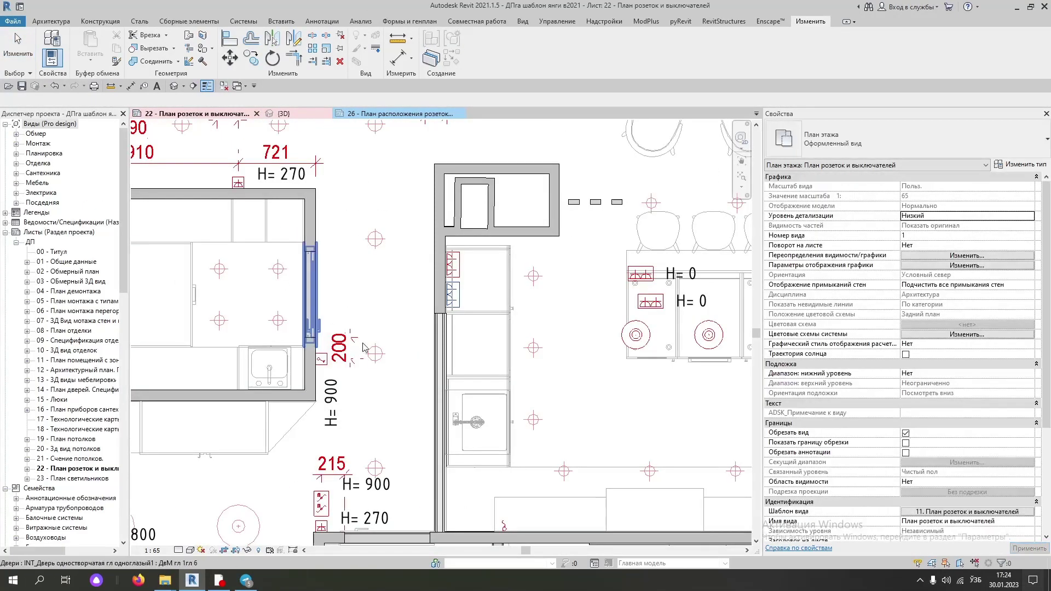
- Select the existing double socket frame on the kitchen wall
scroll(438, 293, "up", 2)
scroll(473, 306, "up", 1)
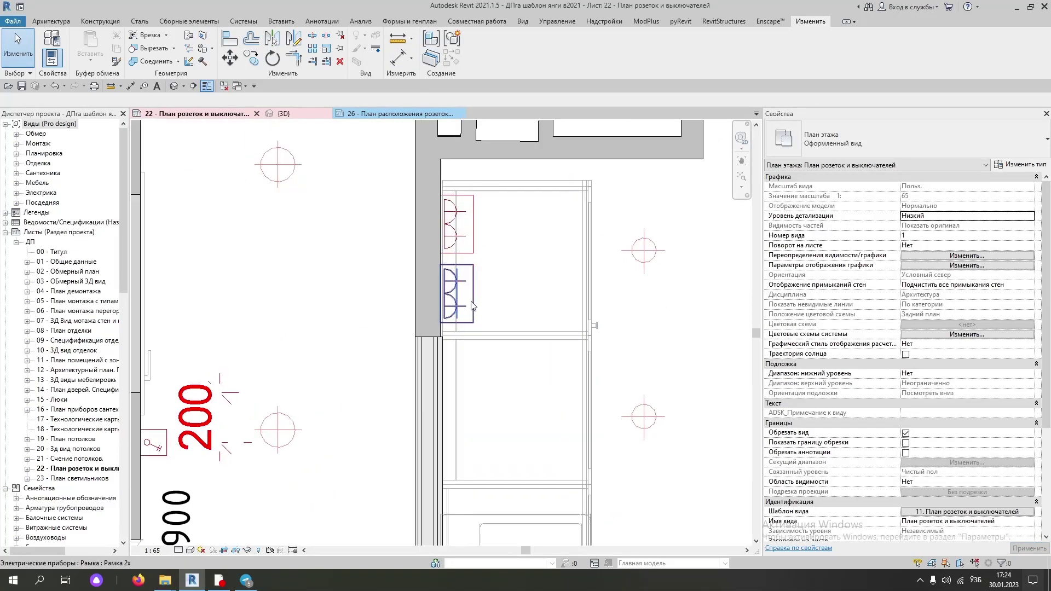
left_click(459, 294)
scroll(527, 360, "down", 3)
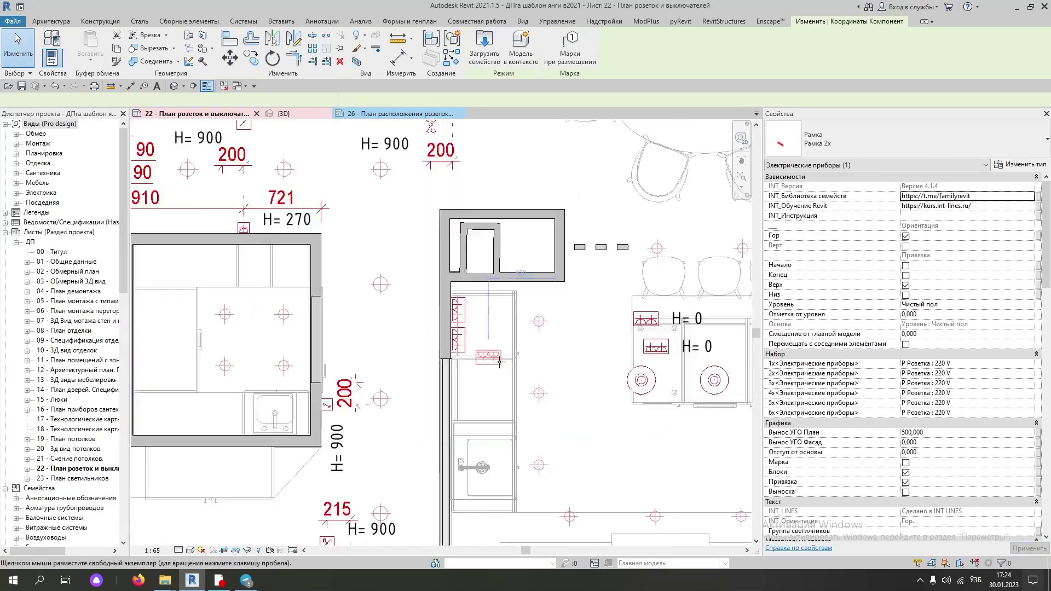
scroll(527, 359, "down", 2)
scroll(509, 482, "up", 2)
- Stack a second double frame onto the existing one by the stove using CS
key("c")
key("s")
scroll(509, 481, "up", 3)
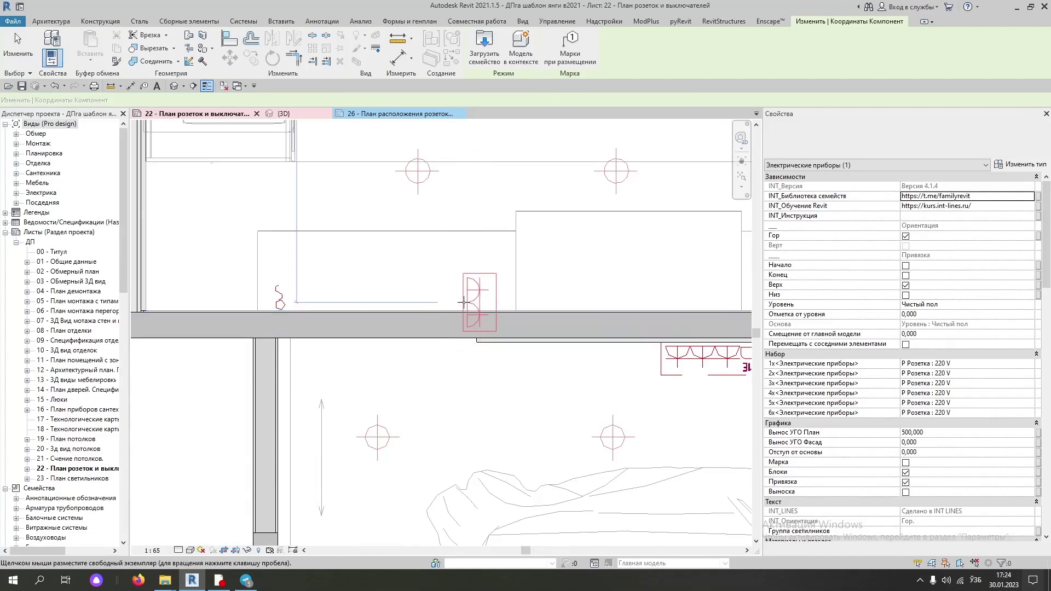
scroll(484, 306, "up", 2)
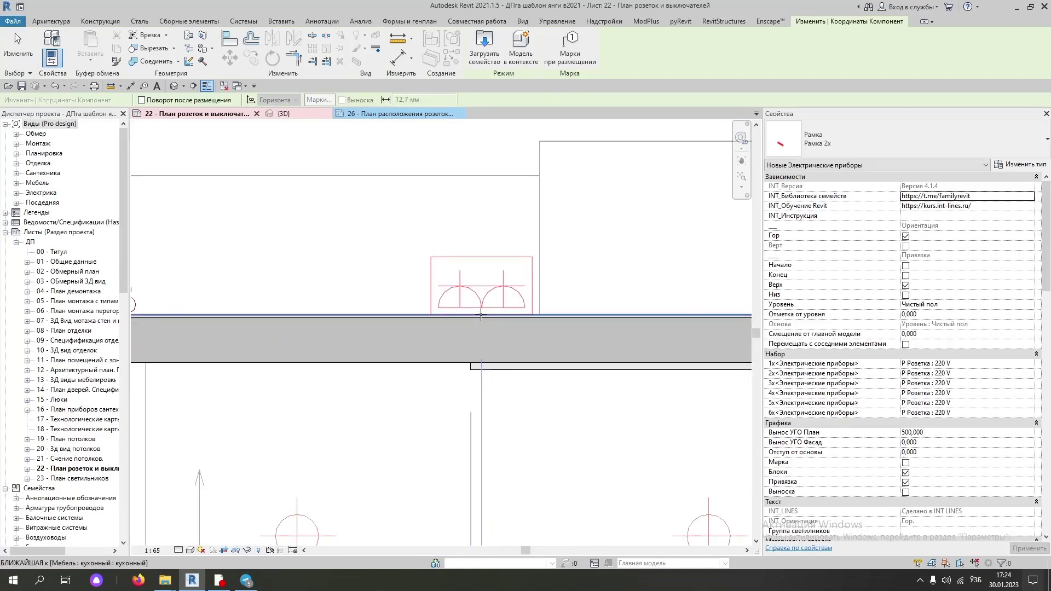
scroll(479, 316, "down", 2)
scroll(480, 316, "down", 2)
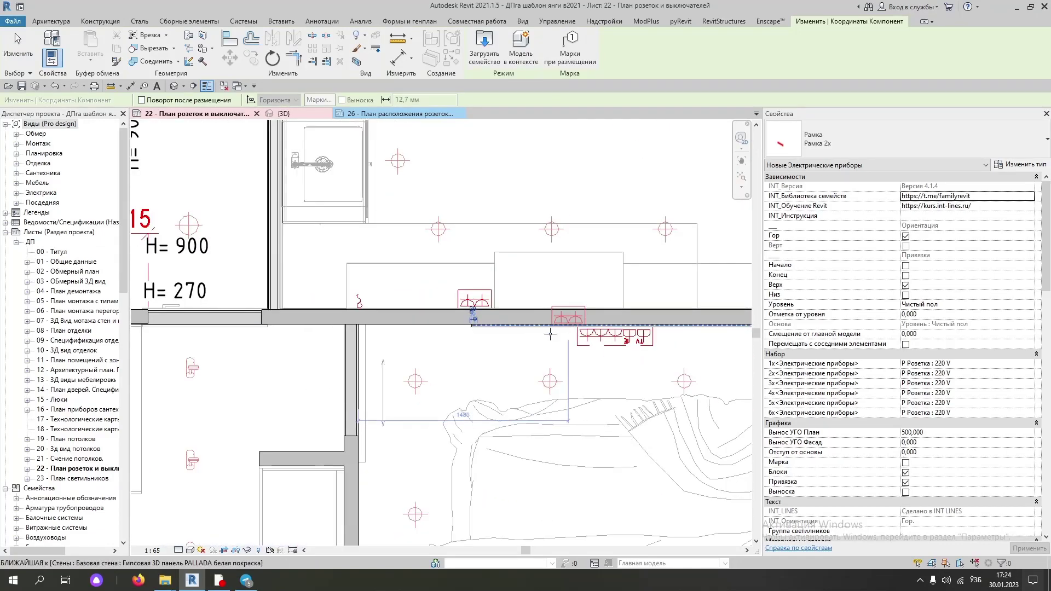
scroll(619, 316, "up", 4)
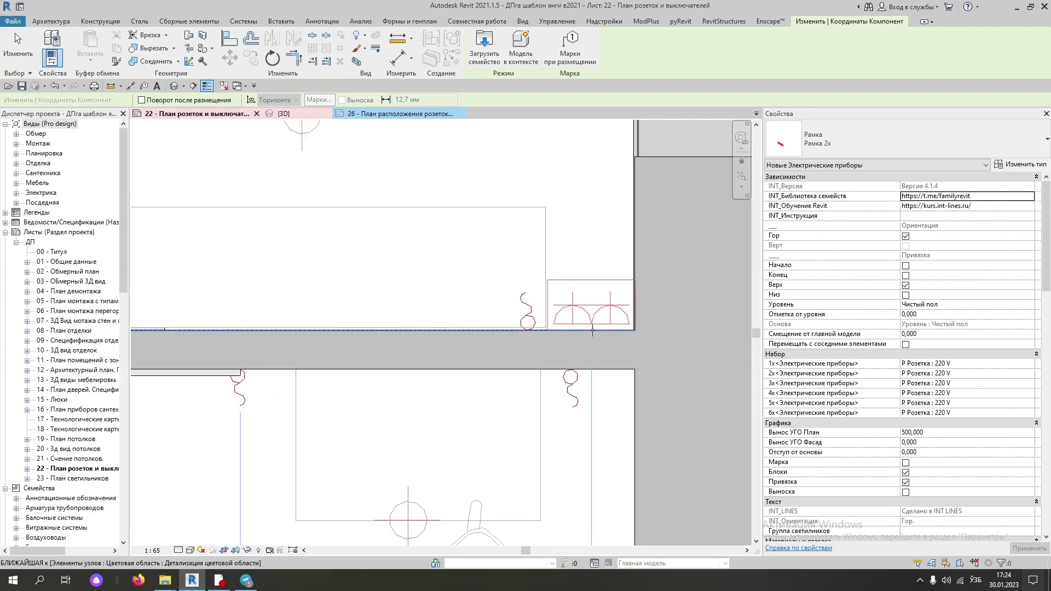
scroll(592, 329, "up", 2)
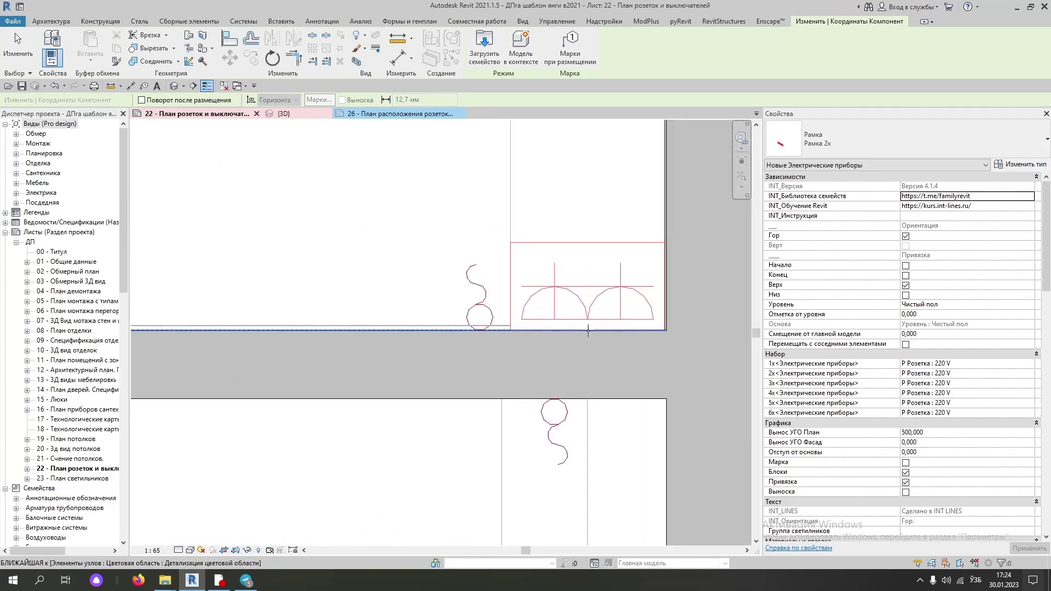
scroll(500, 369, "down", 5)
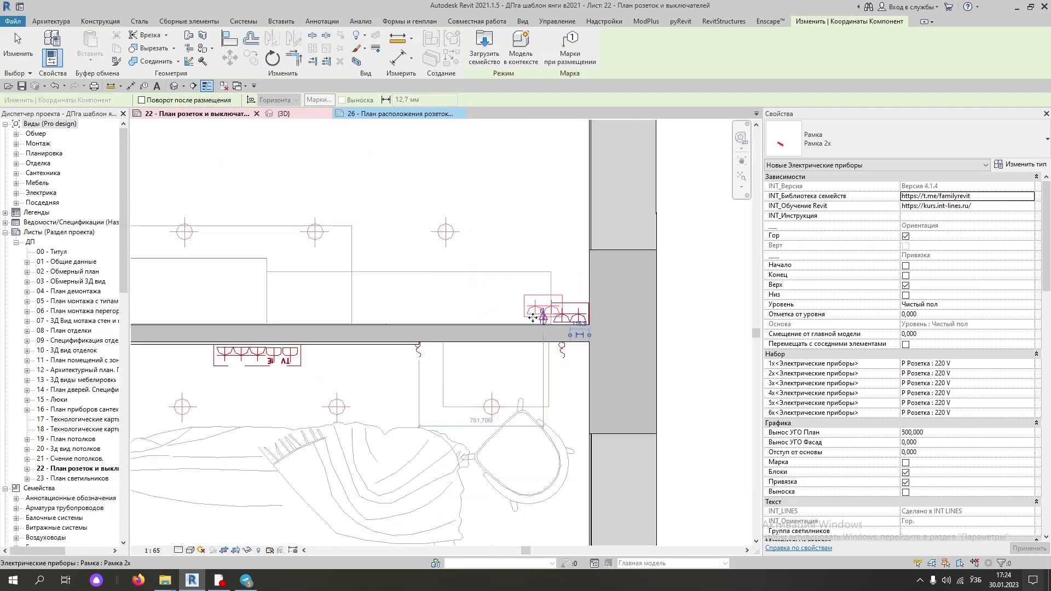
middle_click_drag(314, 329, 613, 361)
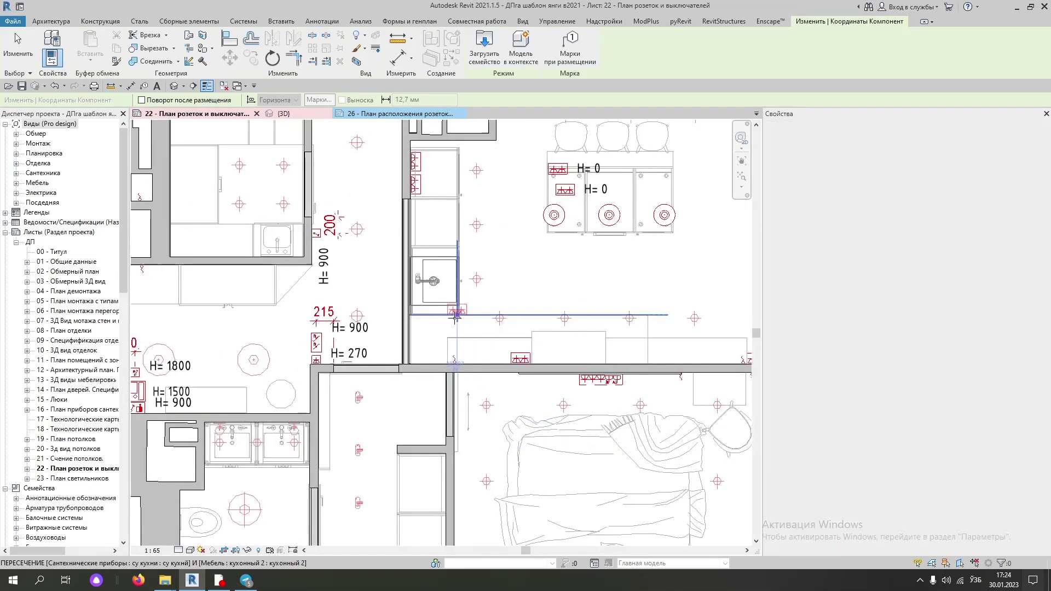
scroll(483, 338, "up", 1)
scroll(484, 338, "up", 2)
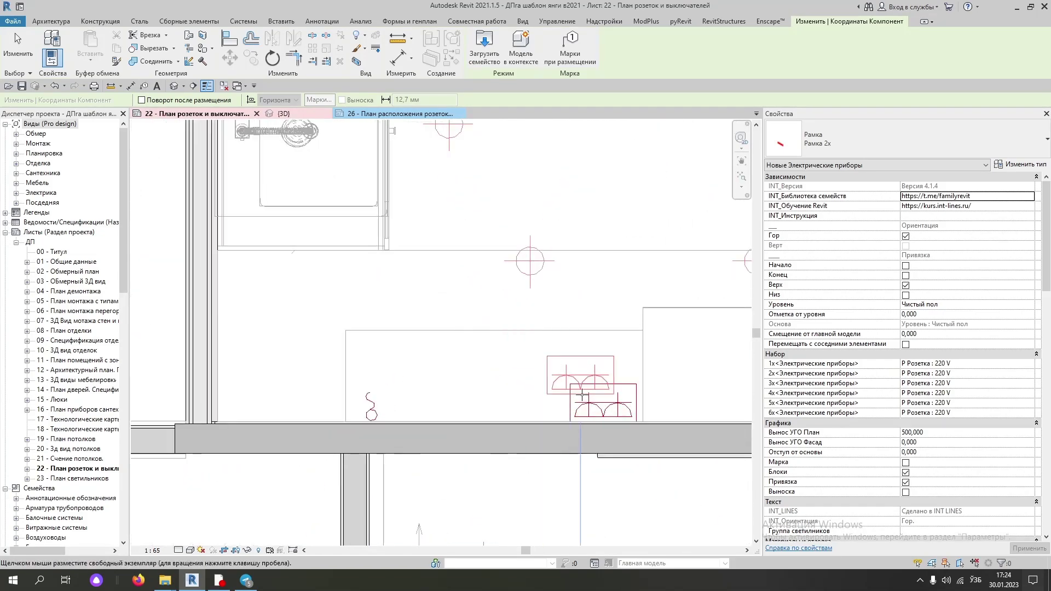
scroll(575, 377, "up", 2)
left_click(630, 459)
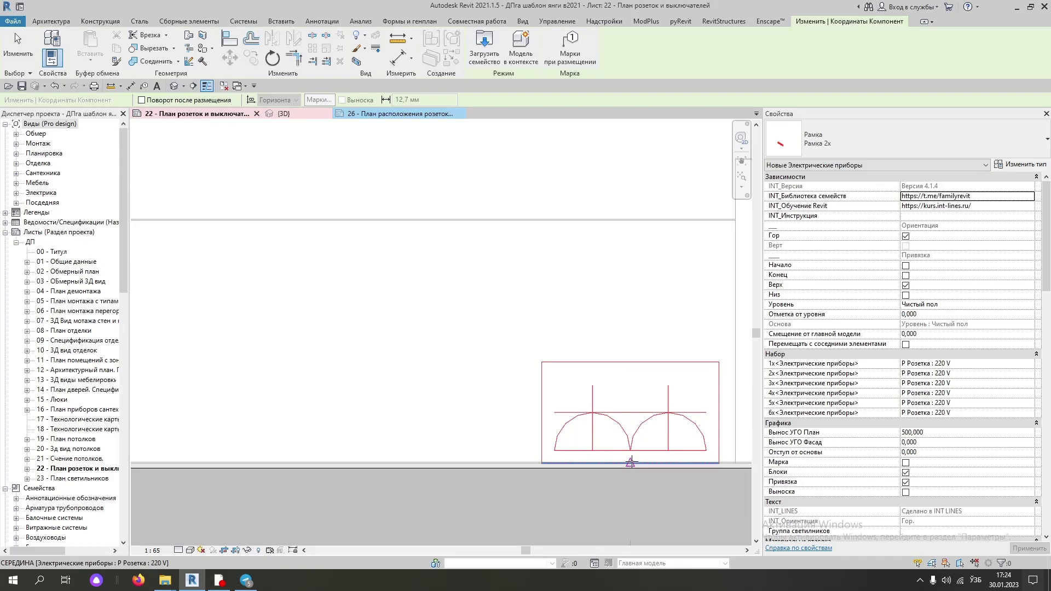
left_click(18, 46)
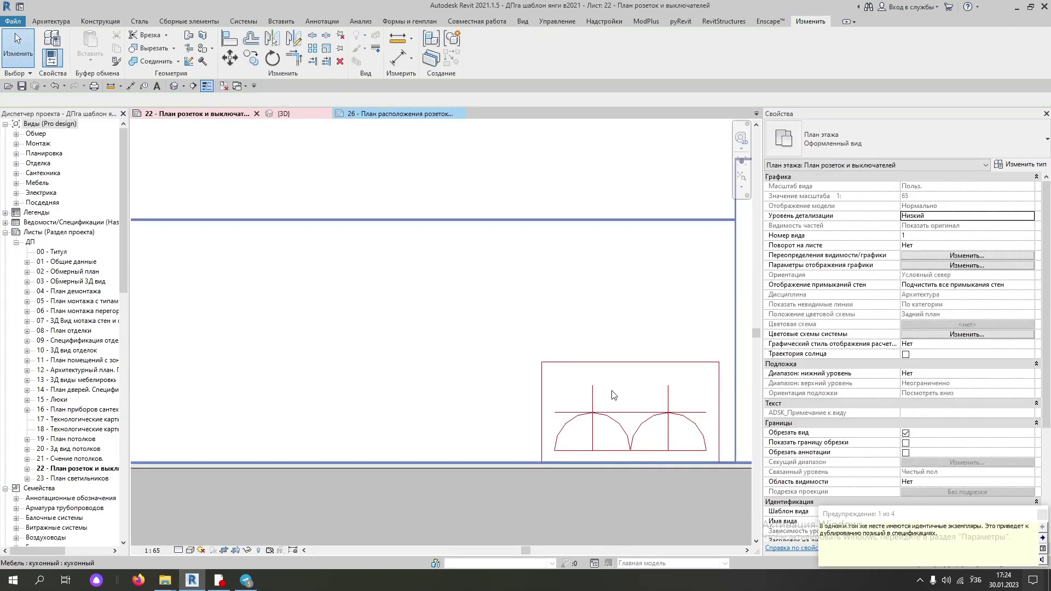
- Select the stacked frame, compare with reference sheet 26, and return to sheet 22
left_click(597, 375)
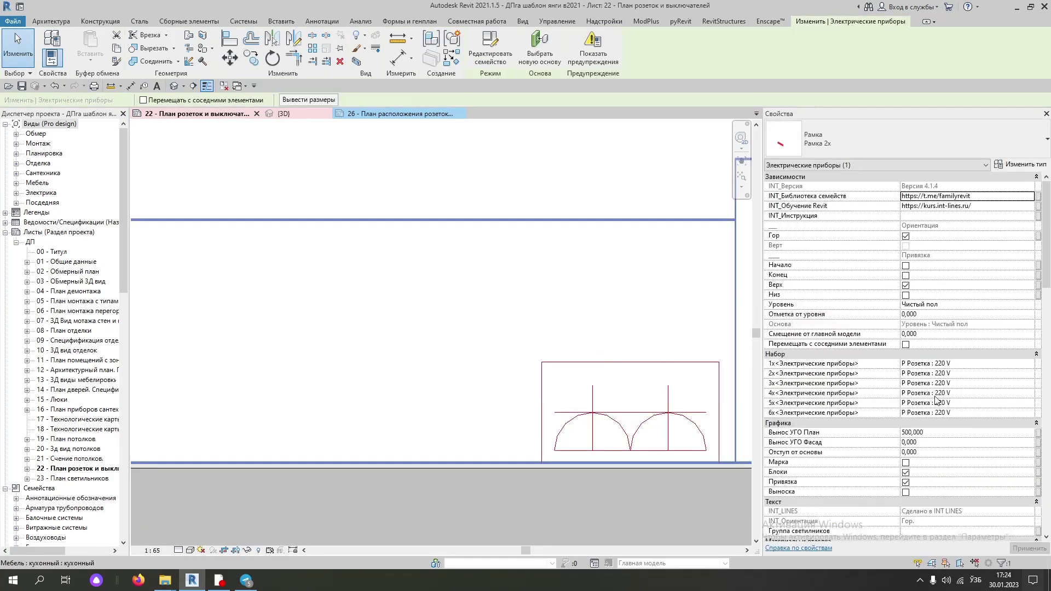
scroll(942, 449, "down", 4)
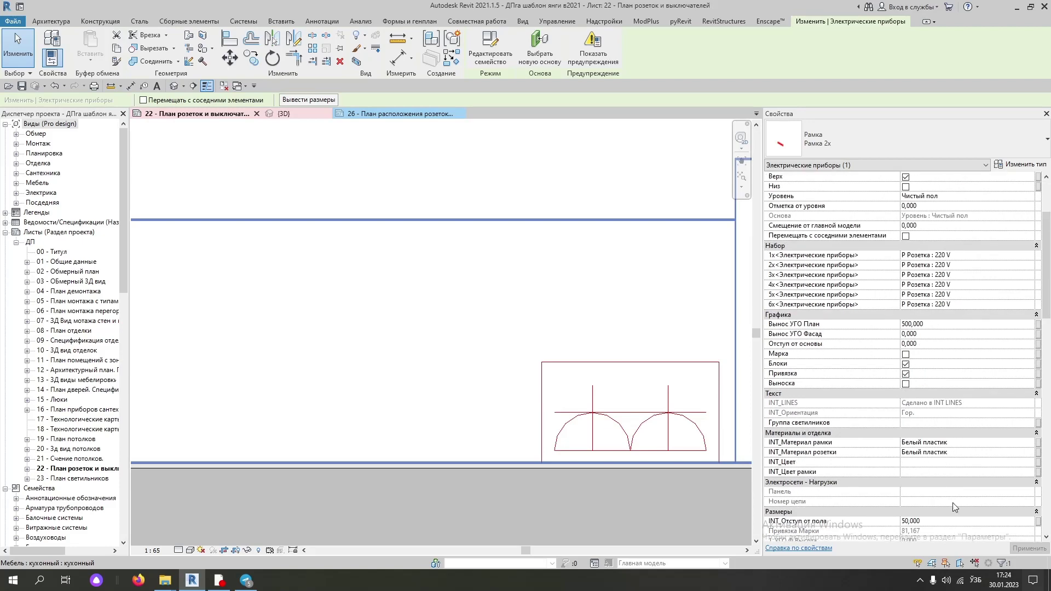
scroll(953, 507, "down", 1)
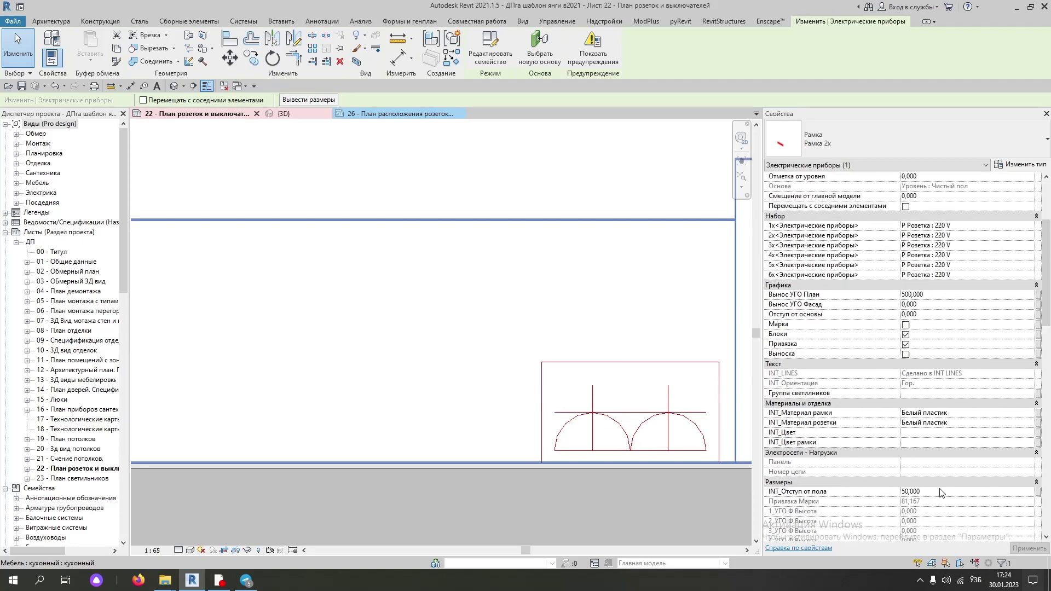
left_click(381, 115)
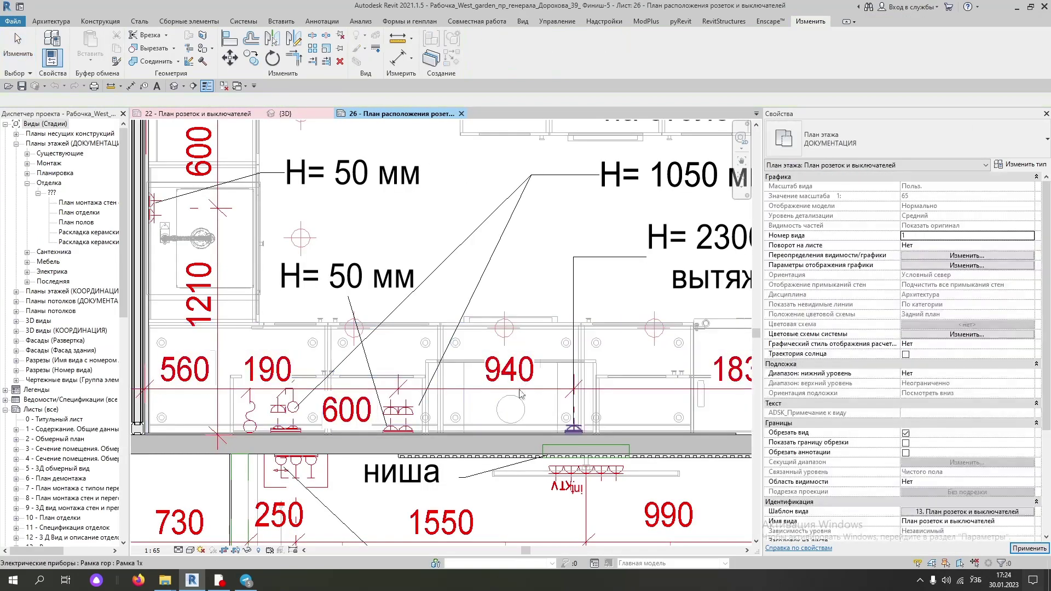
scroll(460, 400, "down", 2)
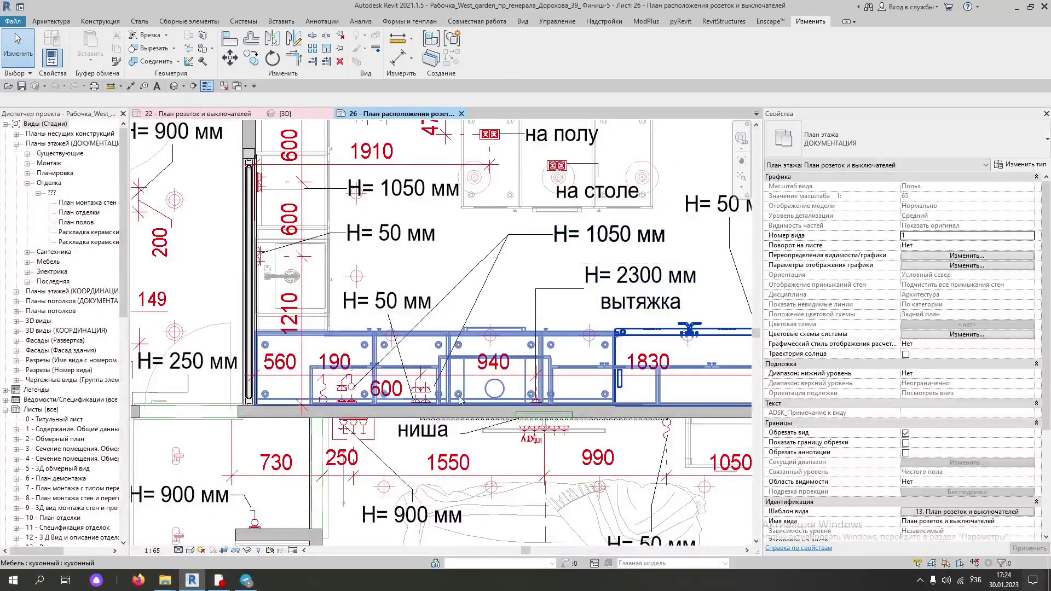
middle_click_drag(460, 400, 428, 403)
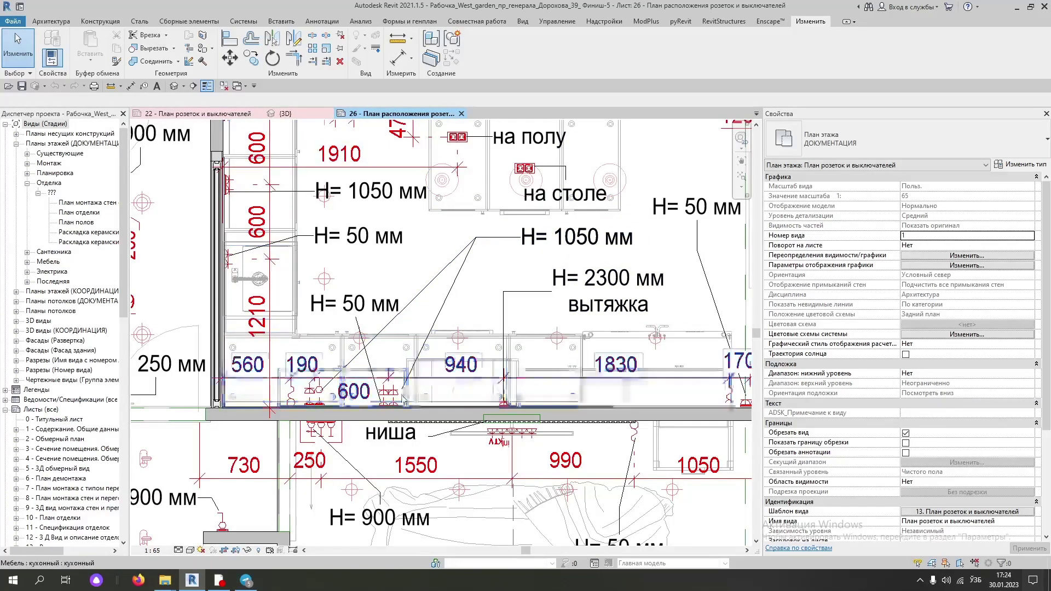
left_click(221, 114)
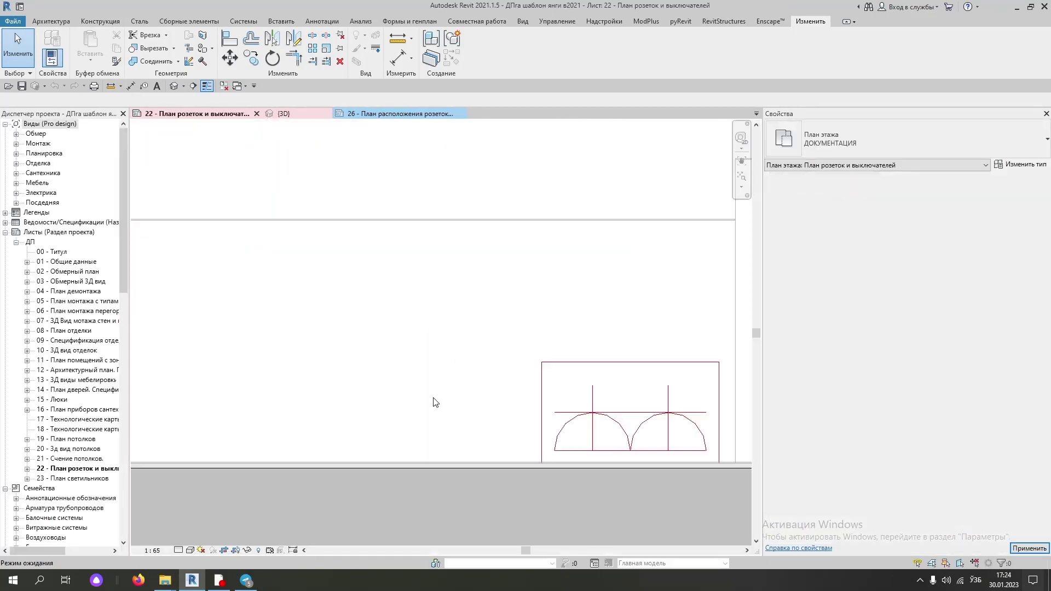
- Set the Рамка 2x socket frame's Отступ от основы to 150
scroll(589, 418, "down", 3)
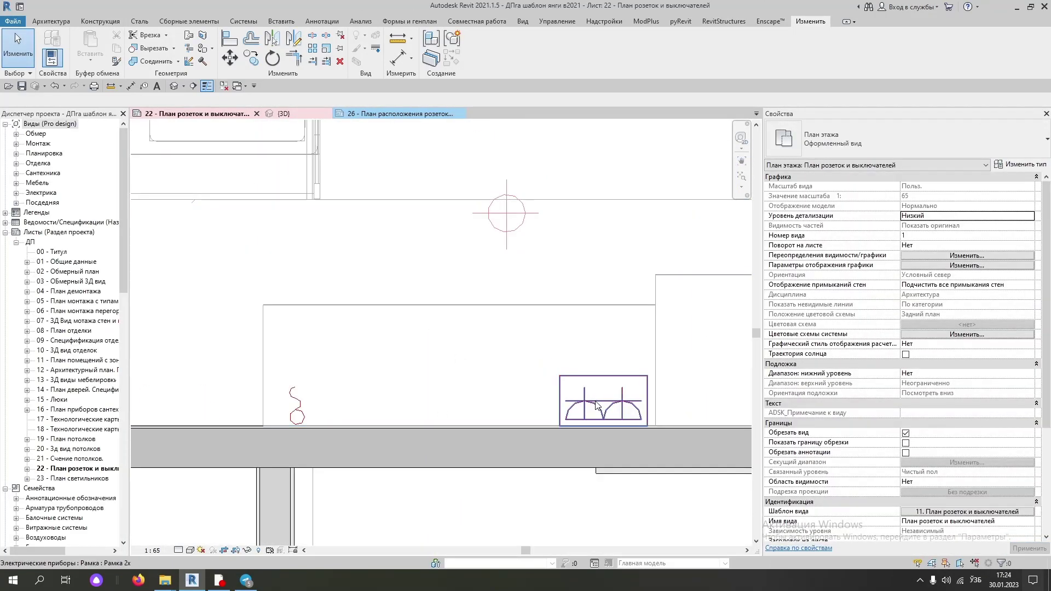
left_click(588, 419)
scroll(950, 460, "down", 4)
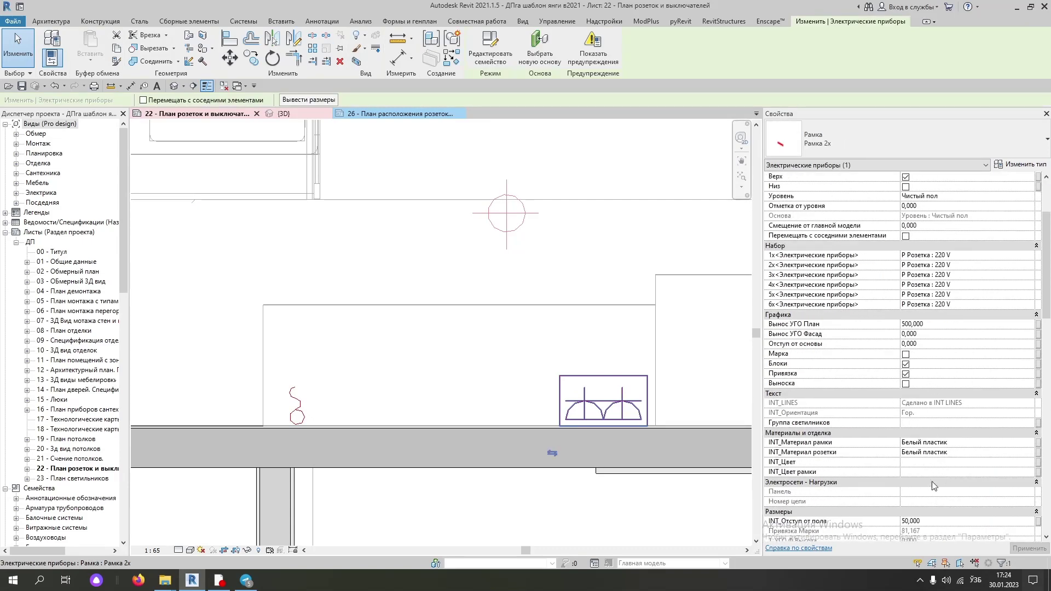
left_click(931, 523)
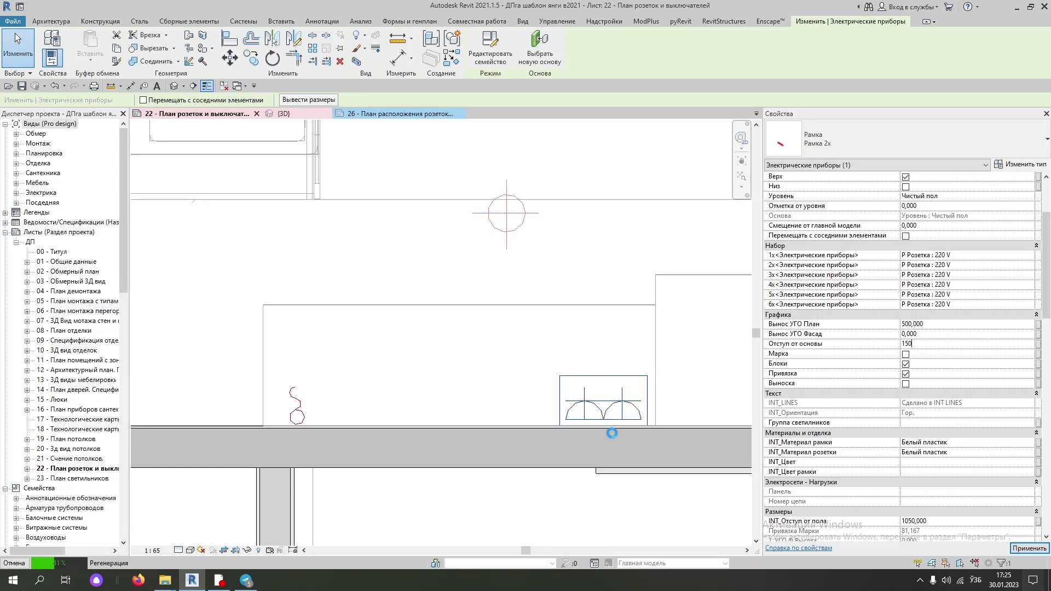
scroll(611, 367, "down", 2)
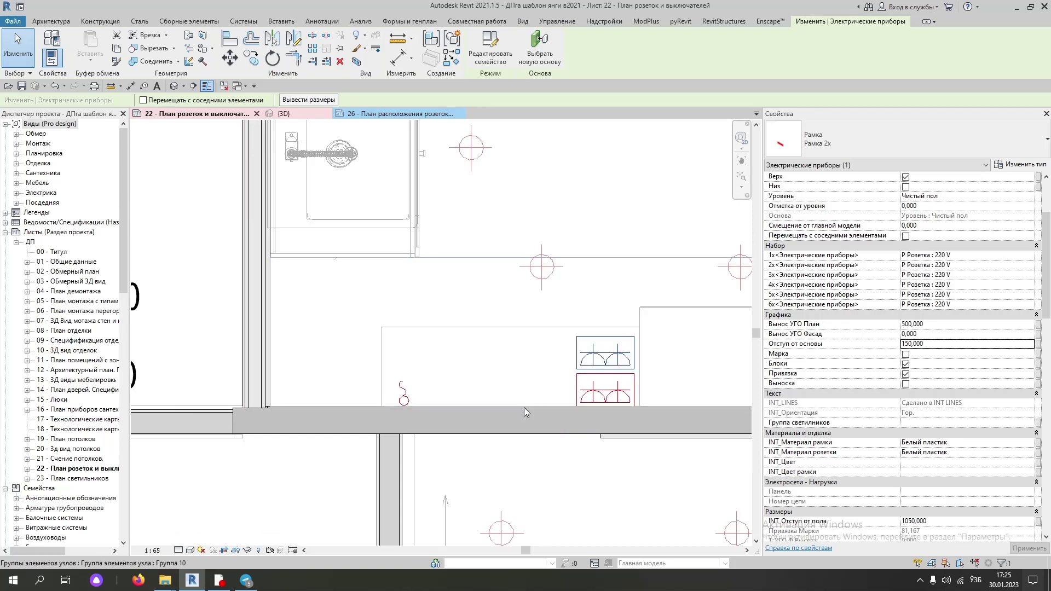
middle_click_drag(524, 412, 652, 387)
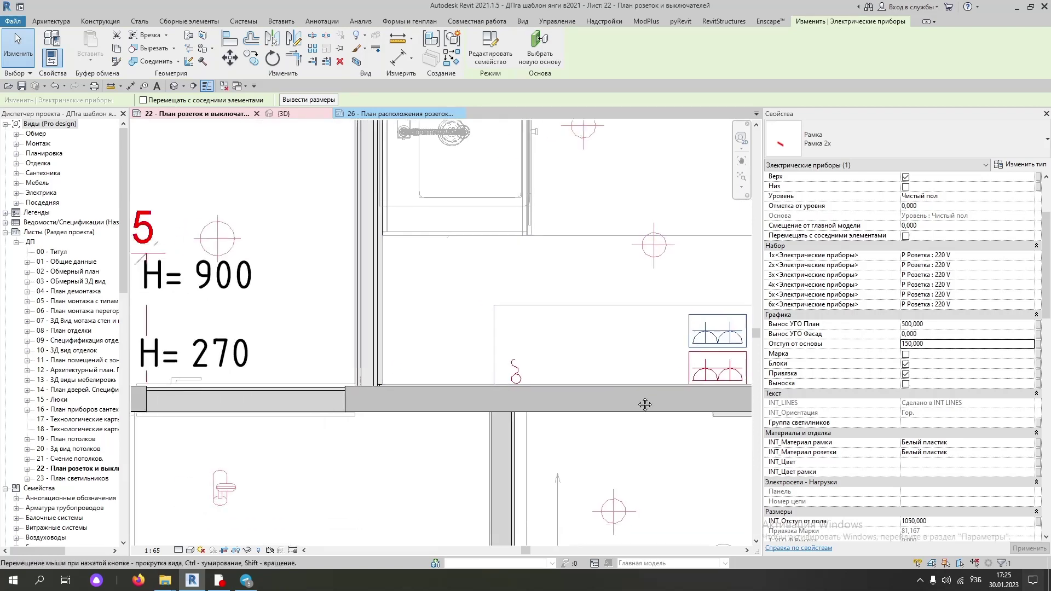
- On reference sheet 26, select outlet frame mark 618 to read its heights
left_click(364, 115)
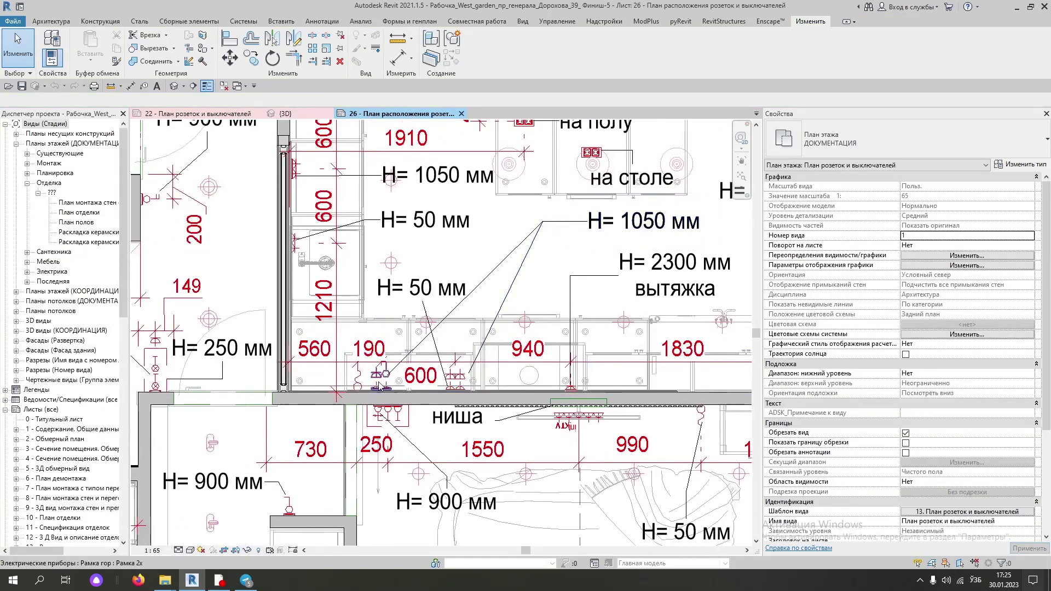
scroll(380, 385, "up", 3)
scroll(383, 386, "down", 2)
scroll(386, 384, "up", 2)
scroll(390, 382, "up", 2)
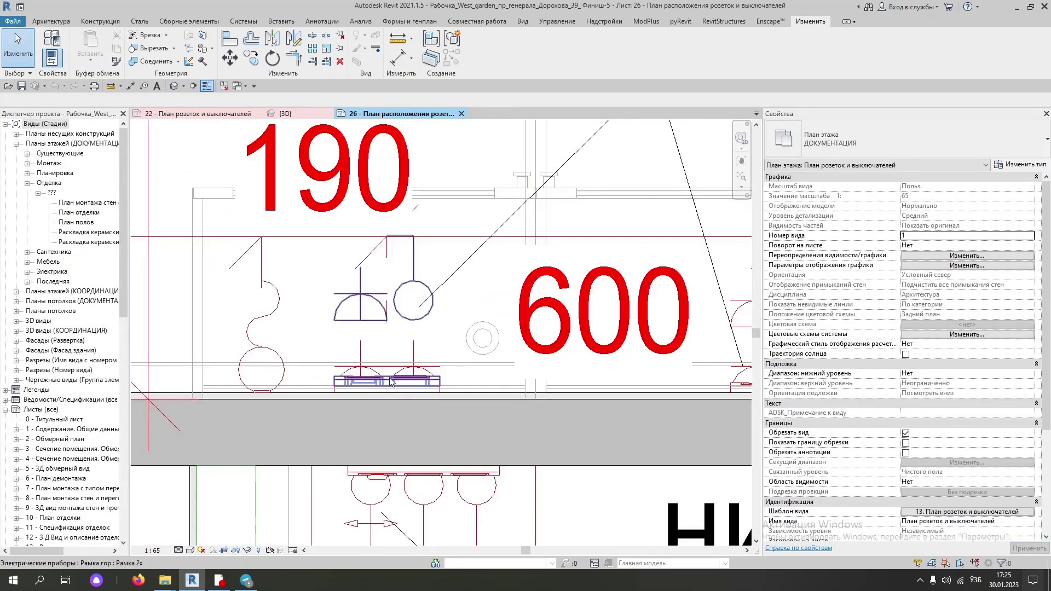
left_click(361, 366)
scroll(361, 366, "down", 3)
mouse_move(361, 383)
middle_mouse_down()
mouse_move(353, 394)
mouse_move(370, 405)
middle_mouse_up()
- Return to working sheet 22 near the H= 900 and H= 270 labels
scroll(353, 405, "up", 1)
scroll(362, 378, "up", 2)
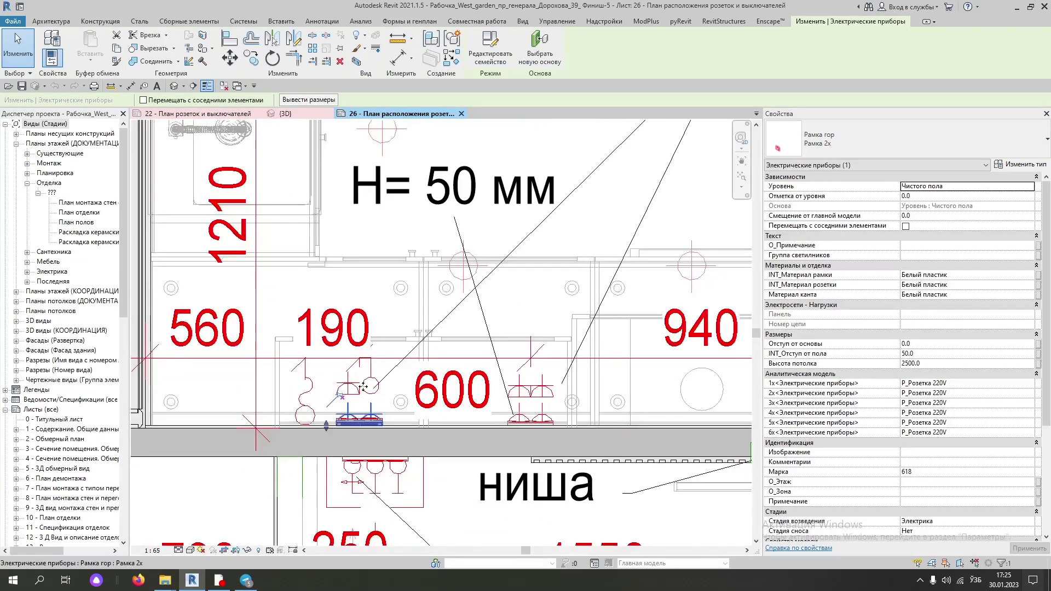
scroll(371, 427, "up", 2)
scroll(377, 416, "up", 2)
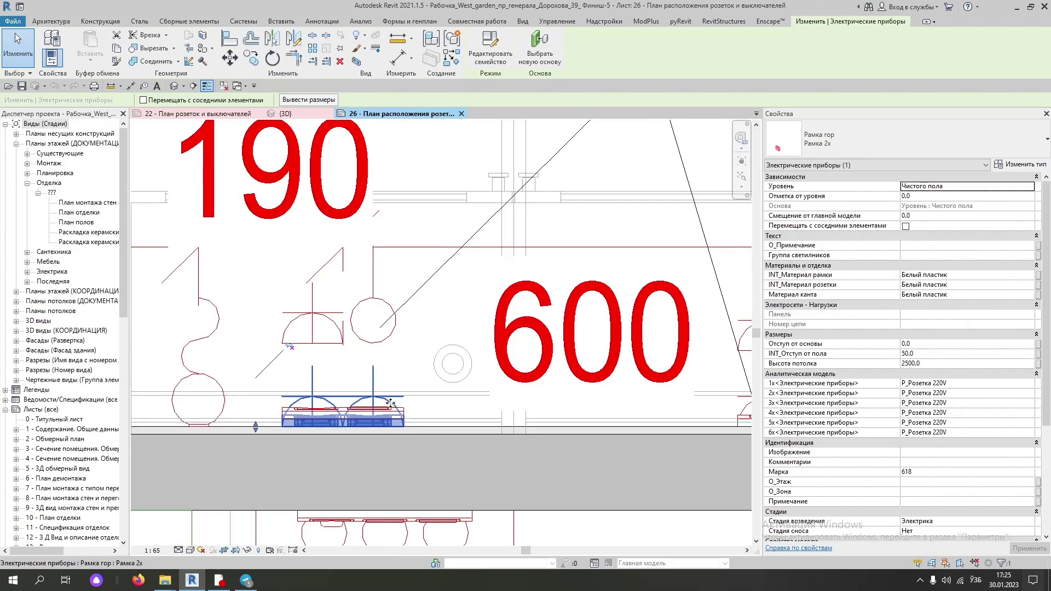
scroll(385, 398, "down", 2)
scroll(384, 398, "down", 2)
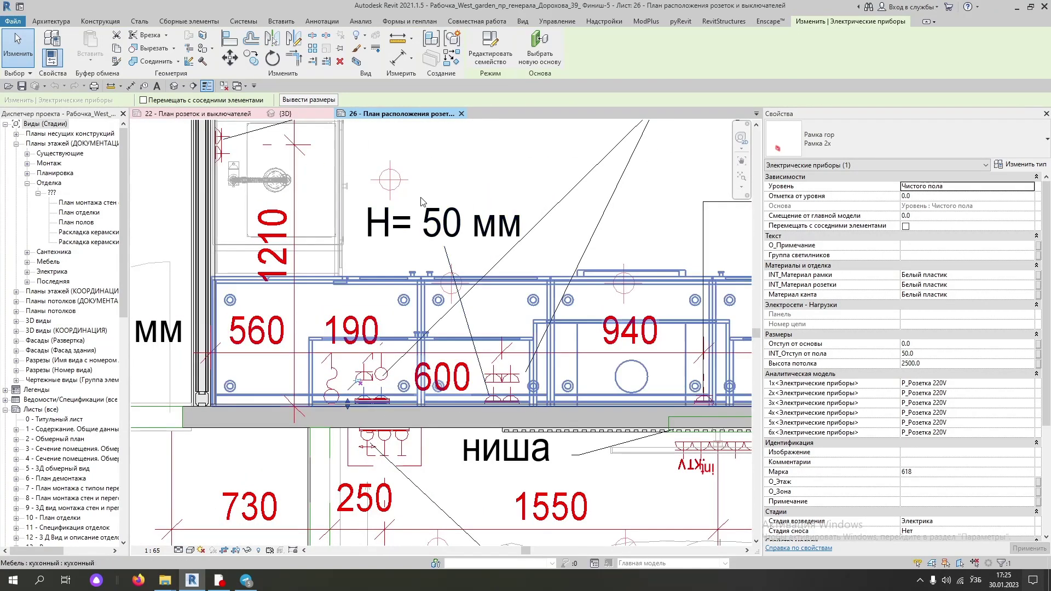
left_click(202, 116)
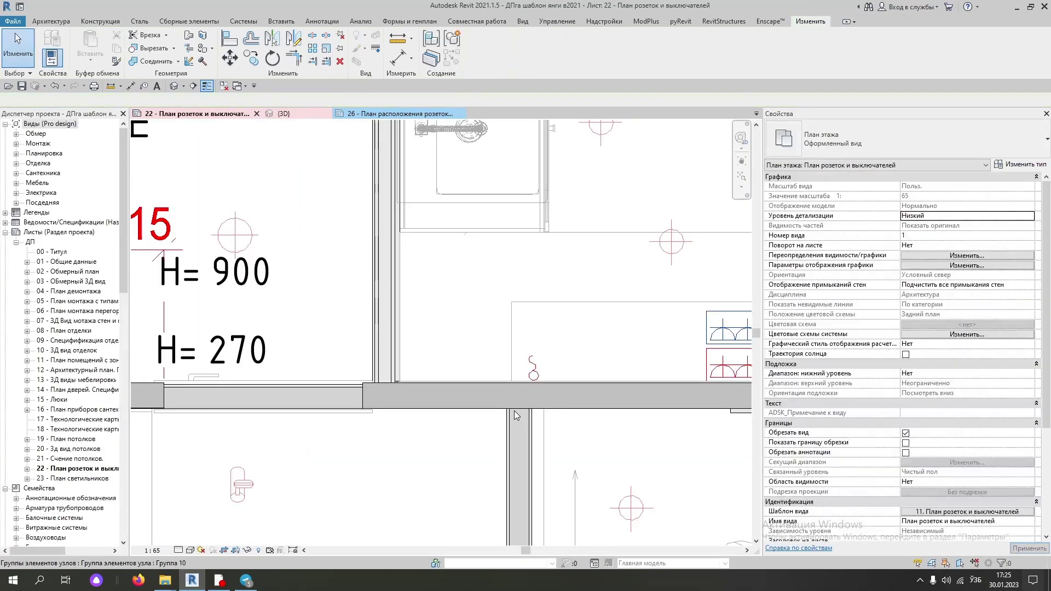
- Copy the stacked frame pair (CO) from its corner left onto the small wall outlet
scroll(558, 325, "up", 1)
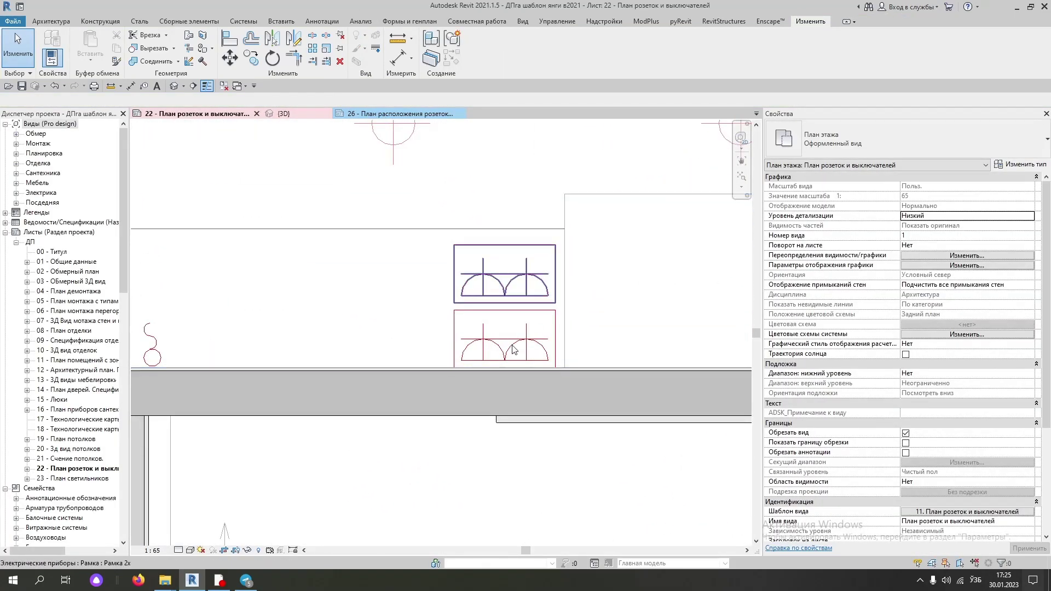
left_click(516, 300)
key("c")
key("o")
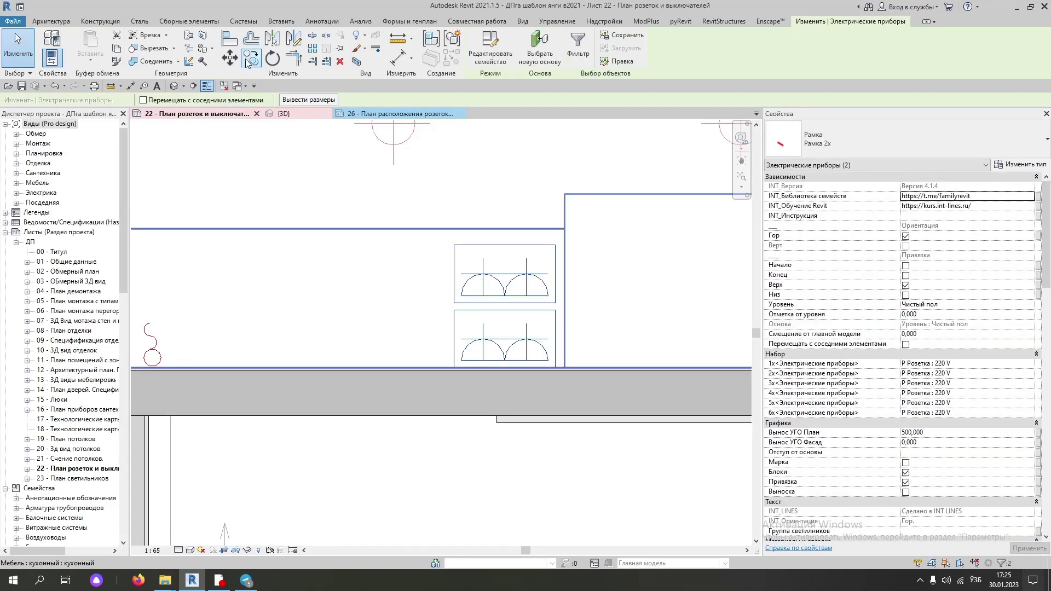
left_click(504, 370)
scroll(504, 363, "down", 2)
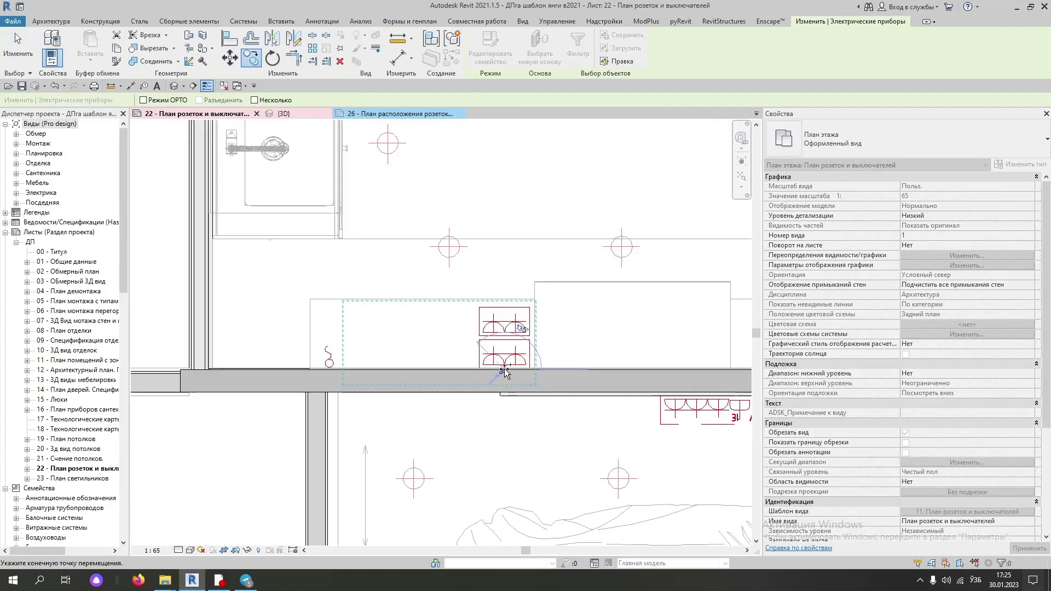
scroll(335, 367, "up", 2)
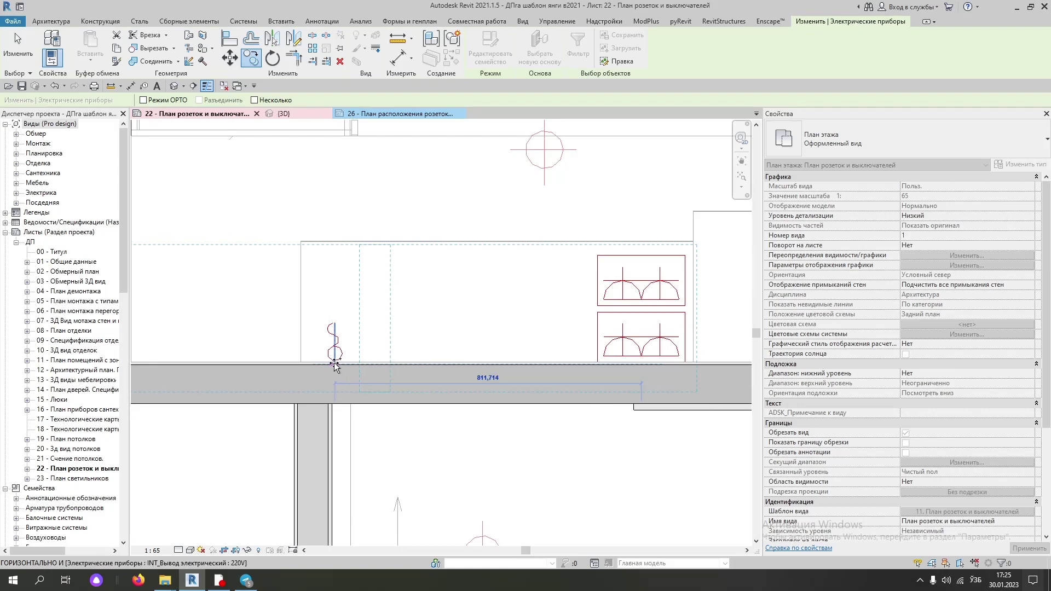
left_click(334, 362)
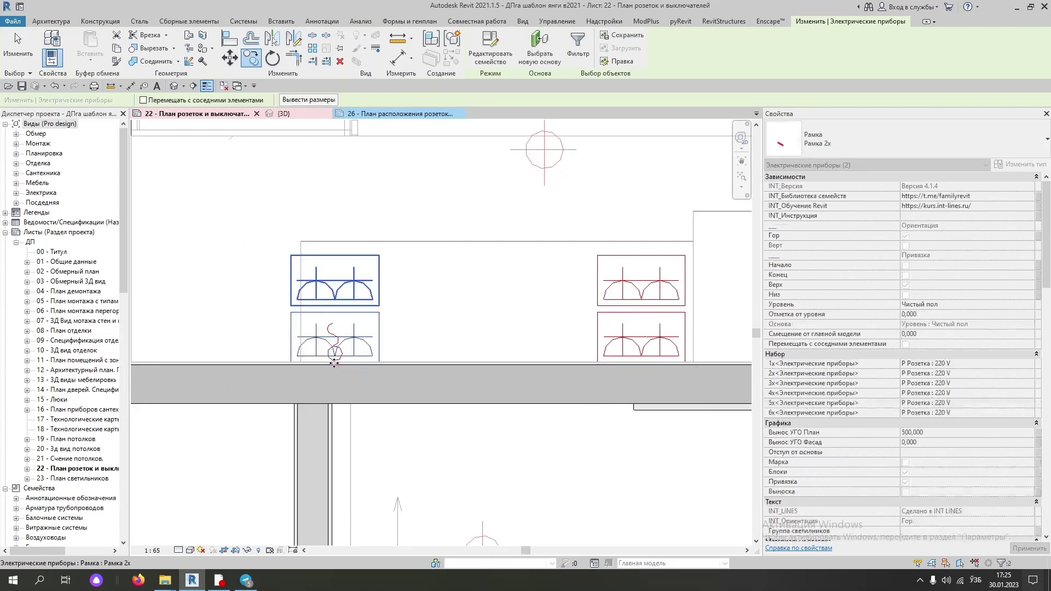
key("Escape")
scroll(321, 310, "up", 2)
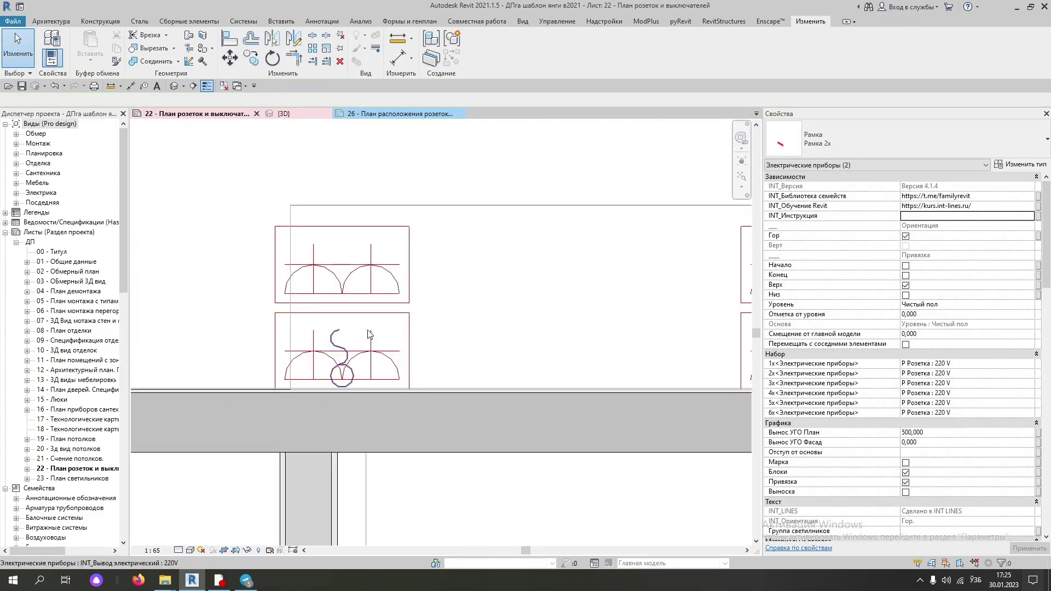
key("Escape")
- Check the copied frames' heights, with the upper Рамка 2х at 1050, then revisit reference sheet 26
left_click(377, 322)
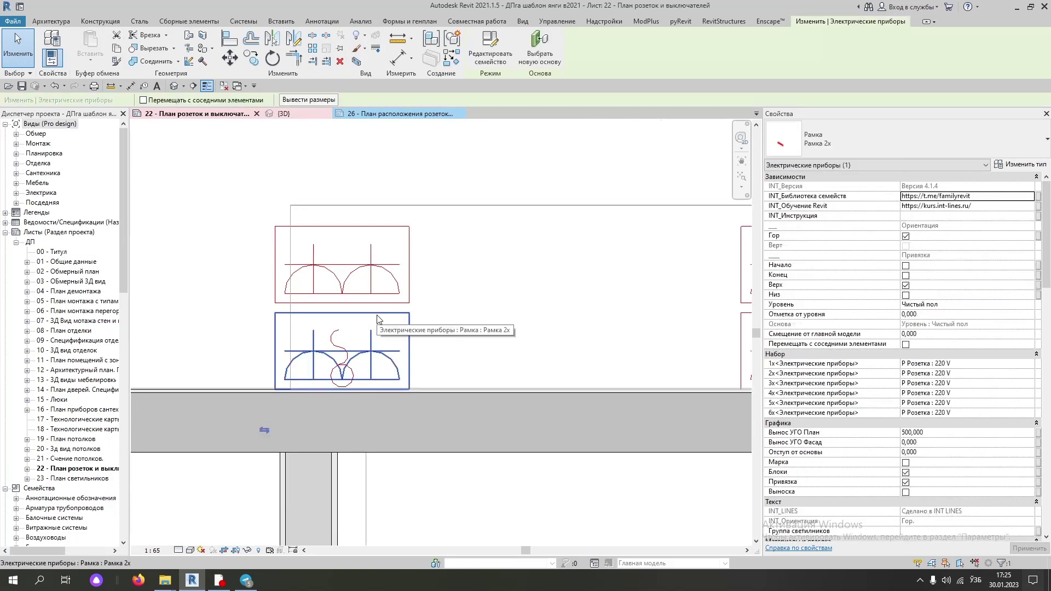
scroll(932, 459, "down", 5)
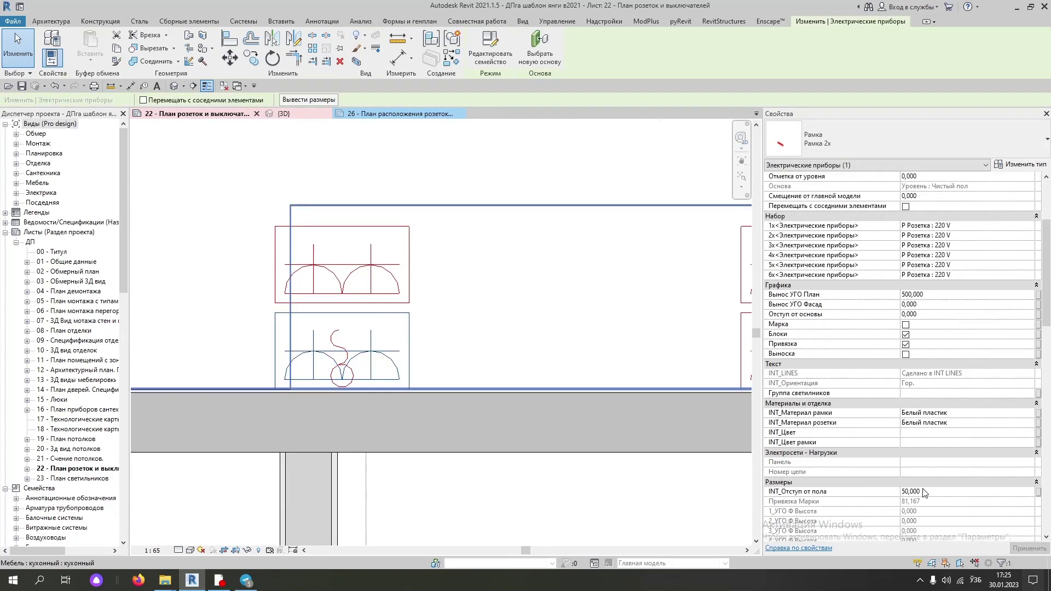
left_click(394, 280)
left_click(1030, 229)
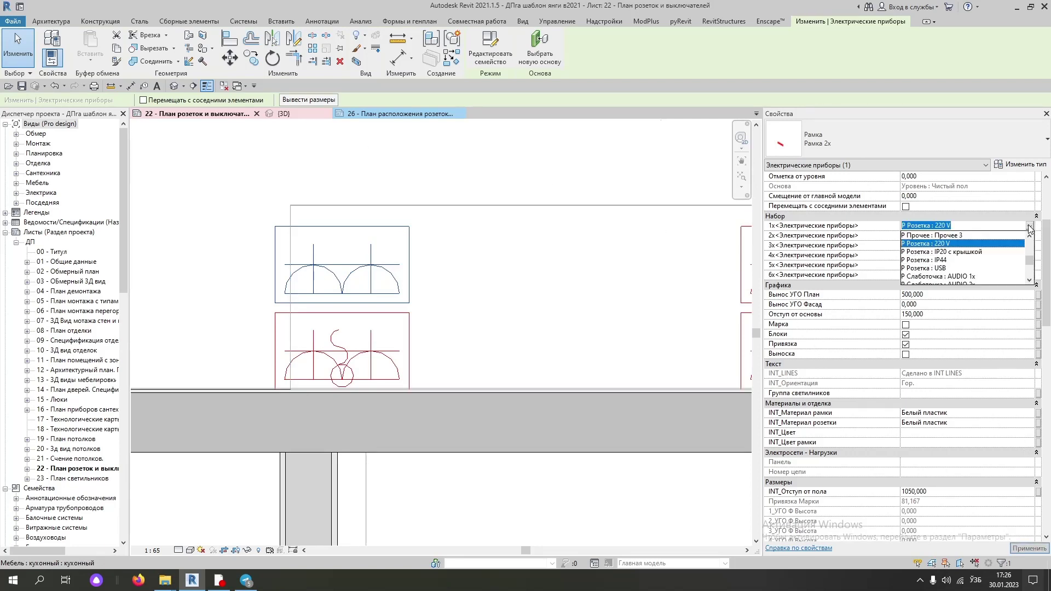
left_click(352, 113)
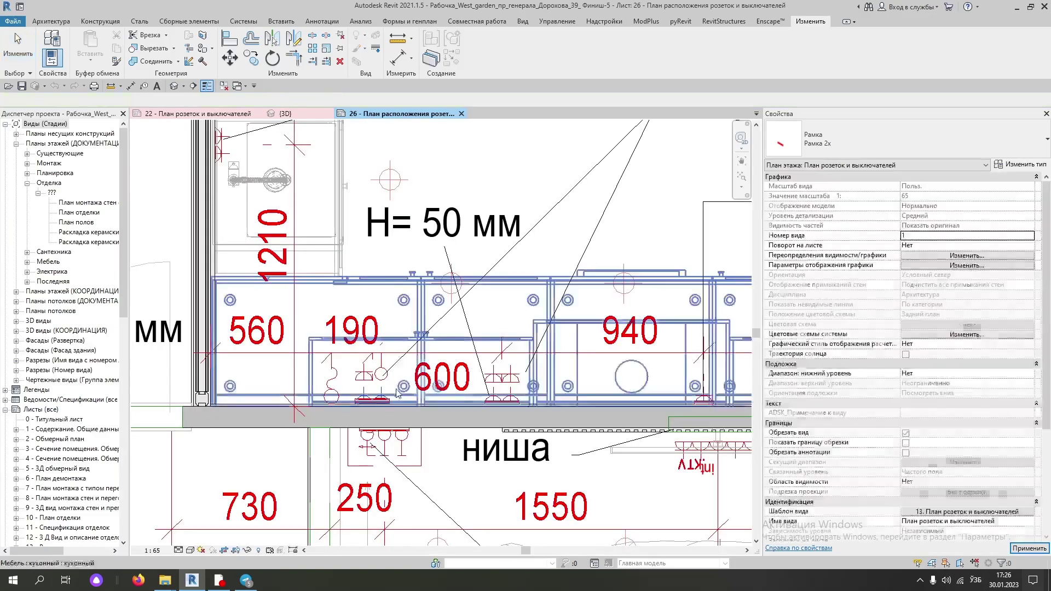
- Inspect the reference Рамка гор 2x frame: one-key switch plus sockets at 1050
key("Escape")
scroll(390, 383, "up", 3)
left_click(406, 367)
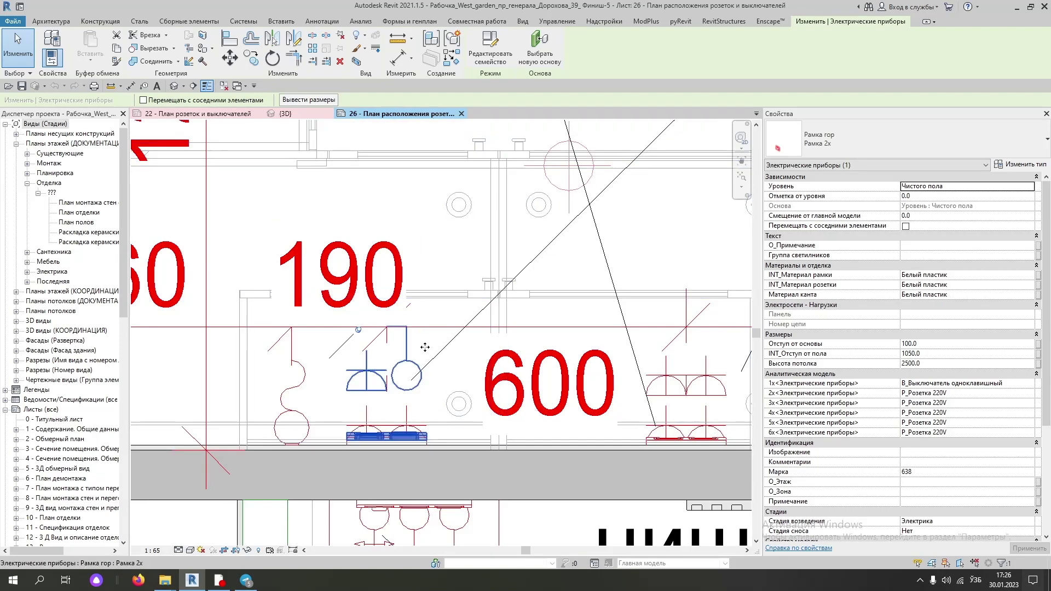
scroll(425, 347, "down", 5)
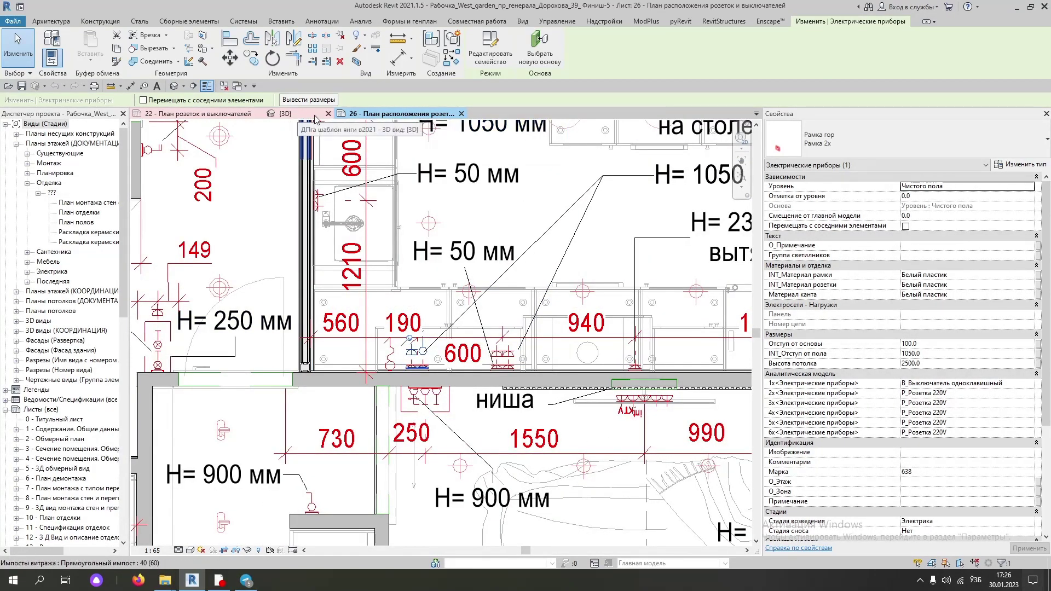
- On working sheet 22, select the copied frame above the counter to review its properties
left_click(243, 114)
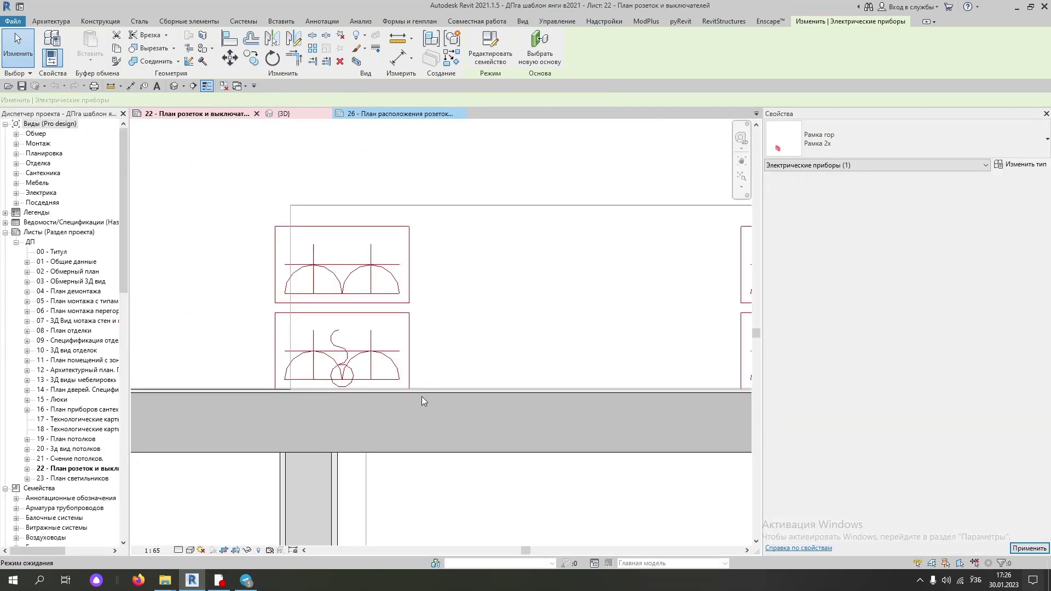
left_click(392, 295)
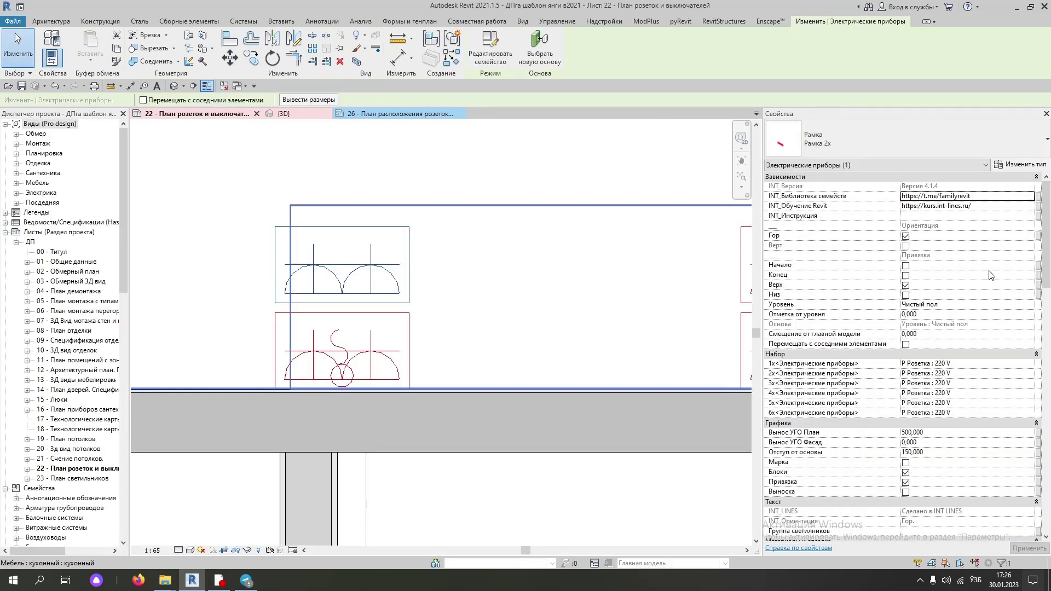
scroll(357, 244, "down", 2)
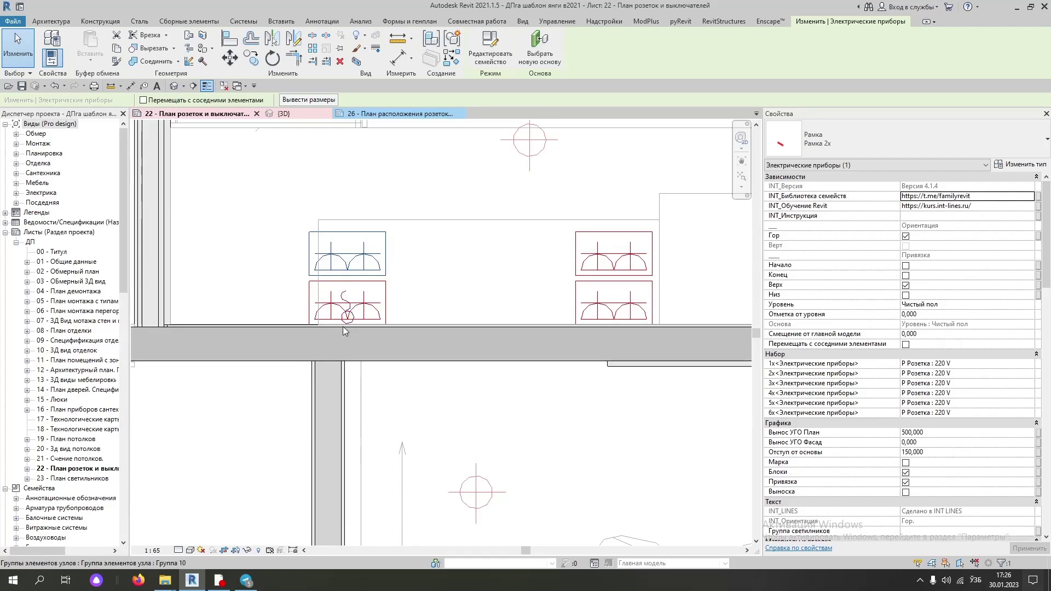
scroll(358, 307, "up", 1)
scroll(369, 274, "up", 1)
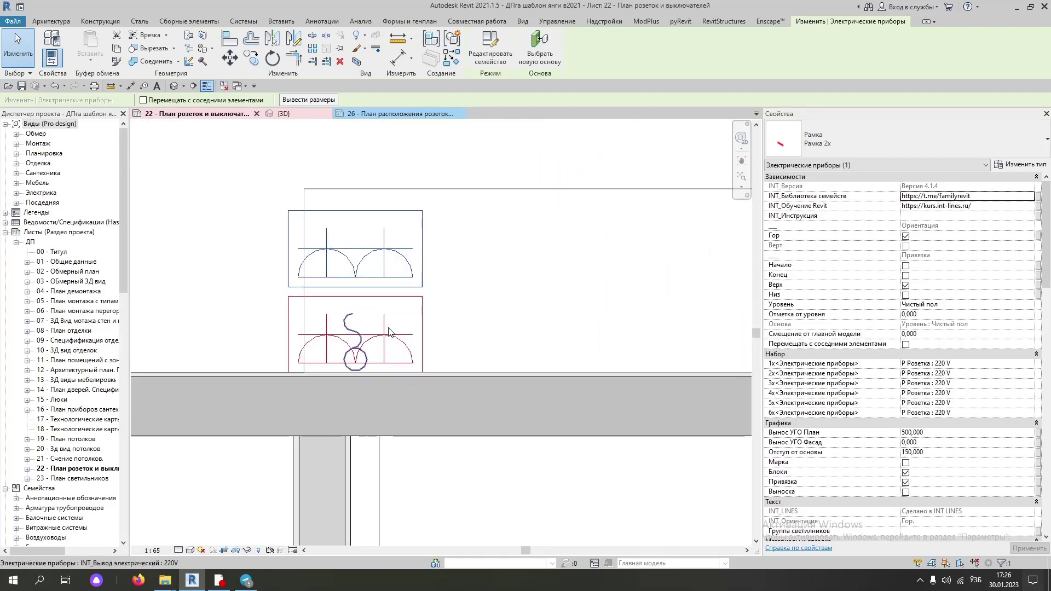
scroll(378, 252, "down", 1)
scroll(356, 287, "down", 1)
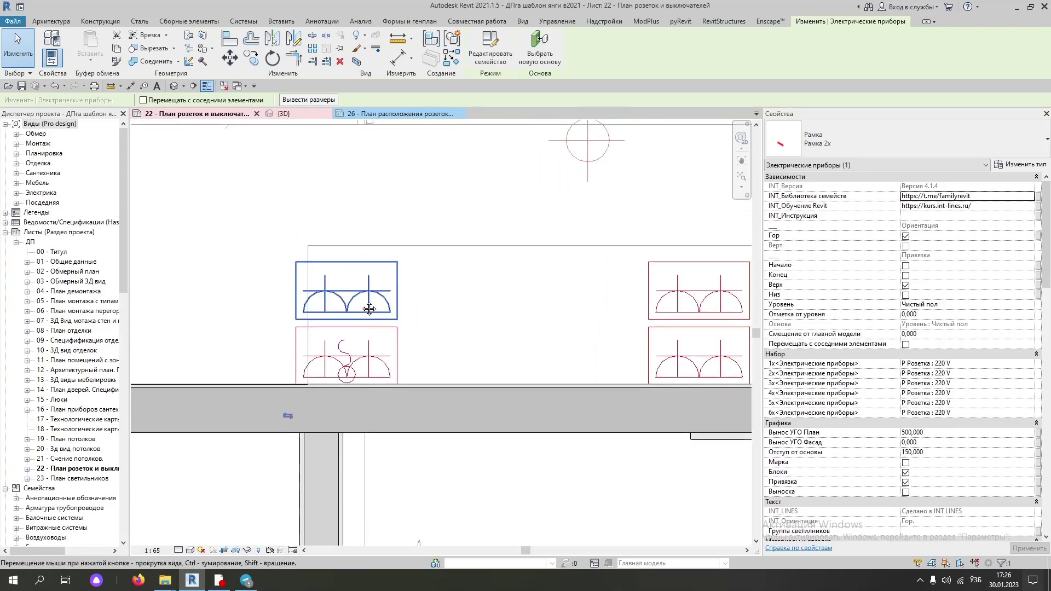
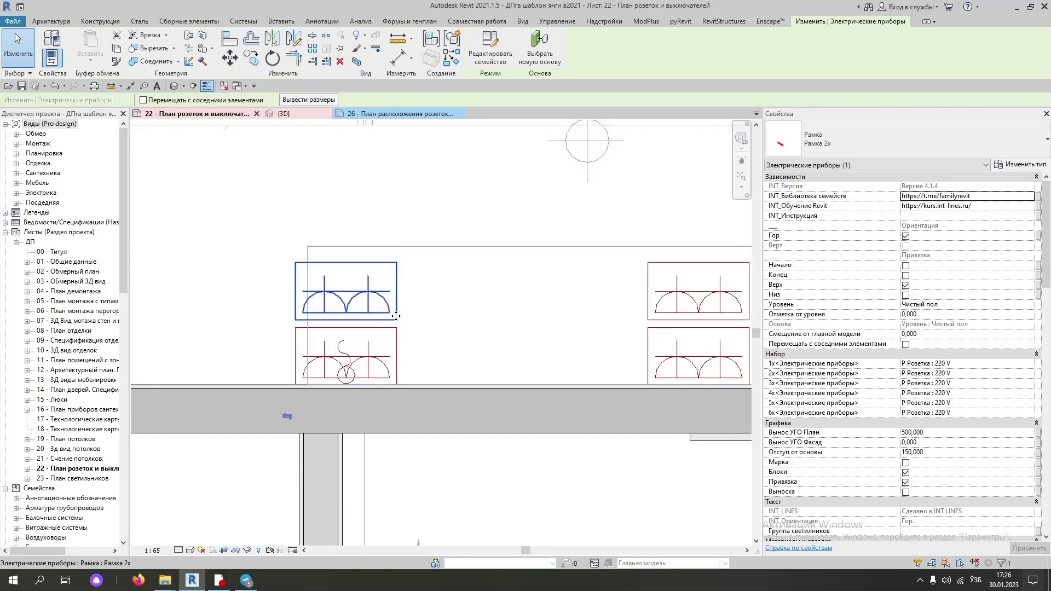
- Change the 2x frame's second slot from a 220 V socket to the В Переключатель : 1КЛ switch
left_click(963, 373)
left_click(1028, 373)
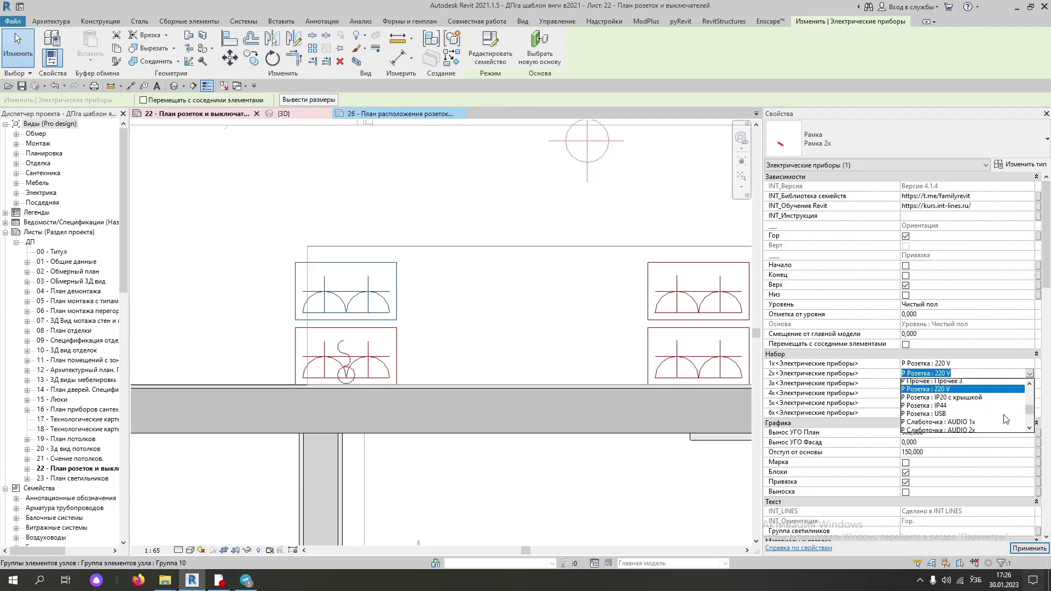
scroll(1006, 419, "down", 3)
scroll(1006, 420, "down", 3)
scroll(1006, 419, "down", 2)
scroll(1006, 419, "down", 3)
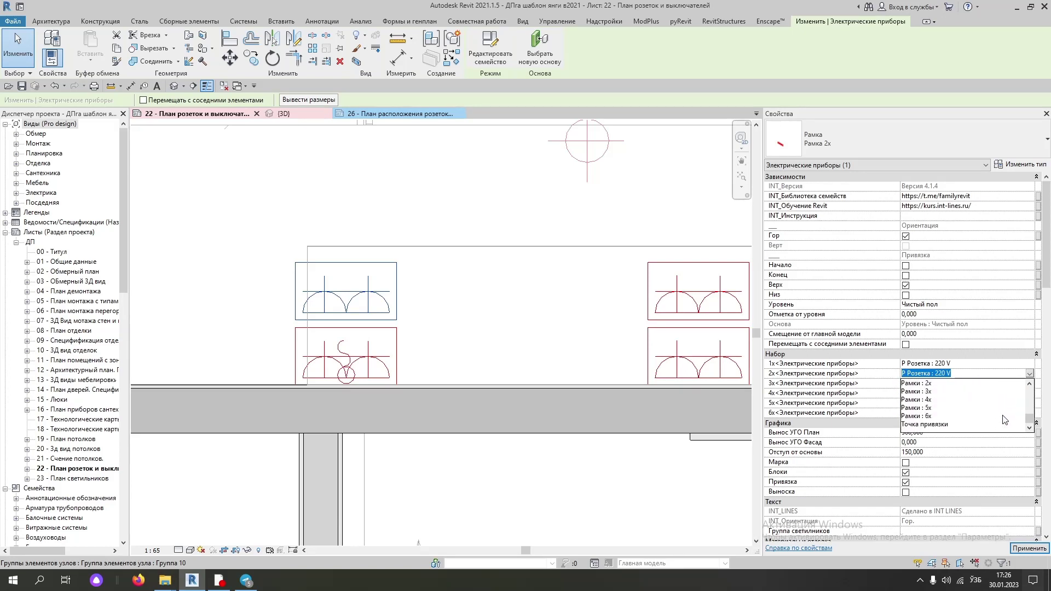
scroll(976, 403, "up", 3)
scroll(976, 403, "up", 3)
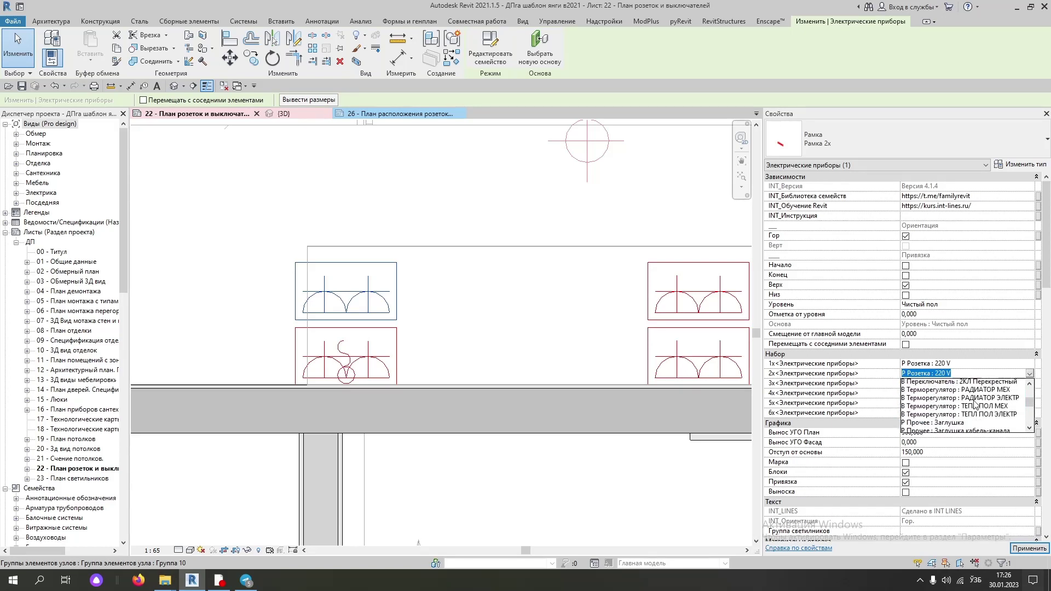
scroll(975, 403, "up", 3)
scroll(975, 404, "up", 3)
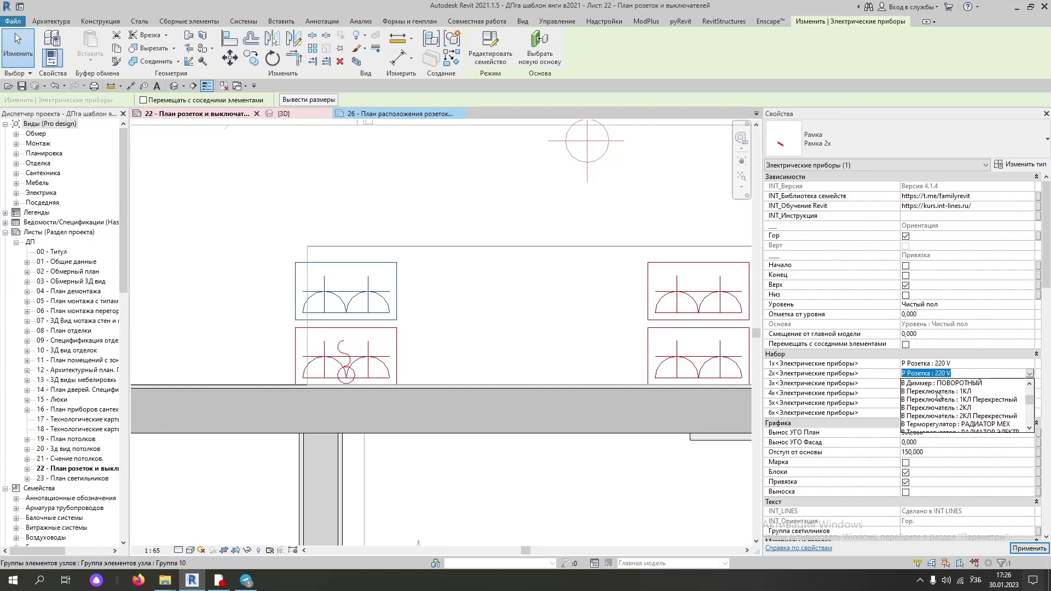
key("Escape")
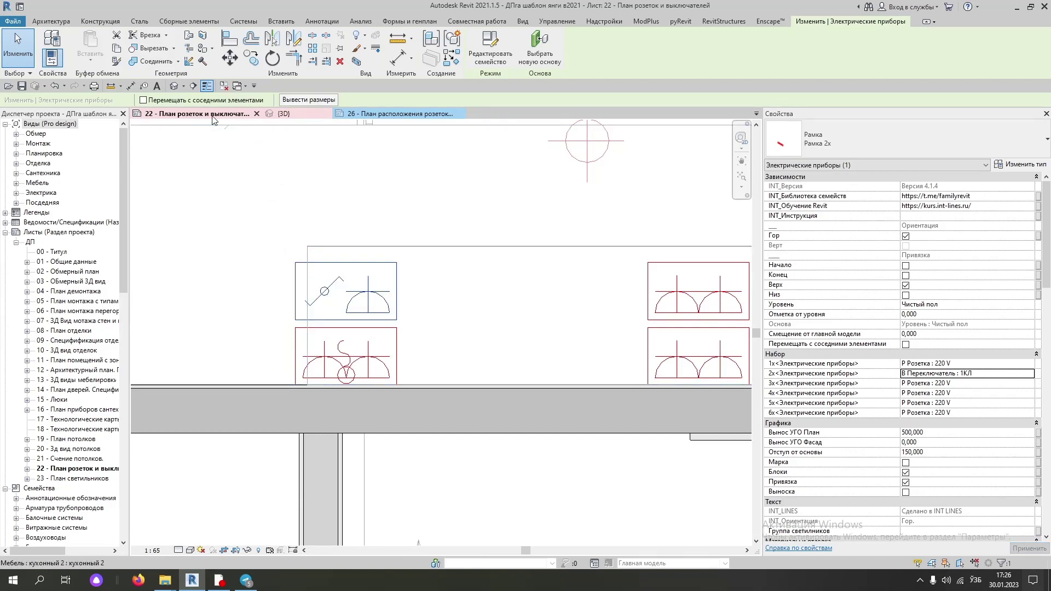
left_click(397, 120)
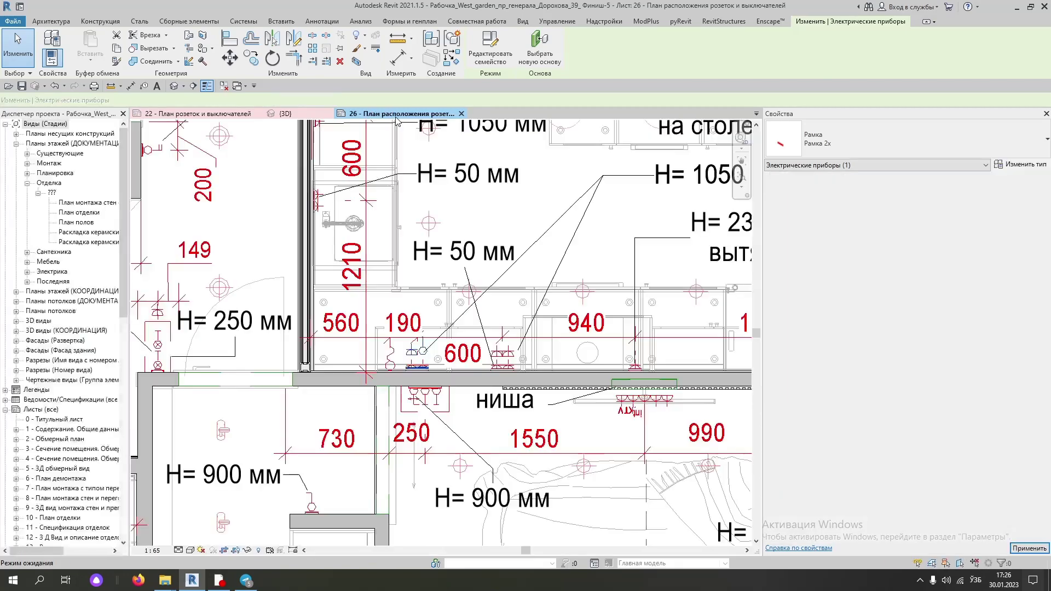
scroll(416, 339, "up", 3)
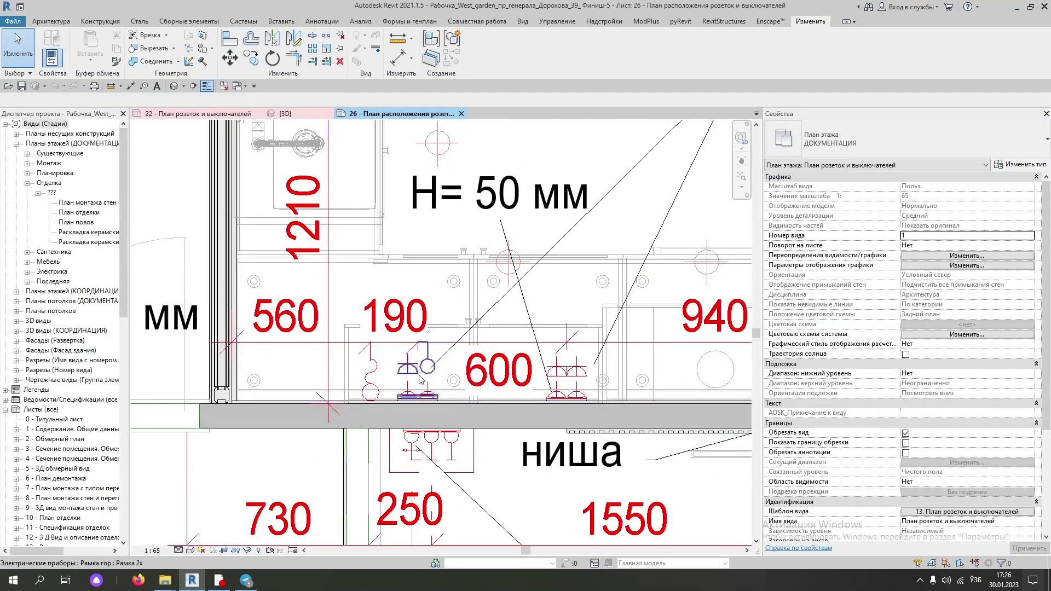
left_click(197, 114)
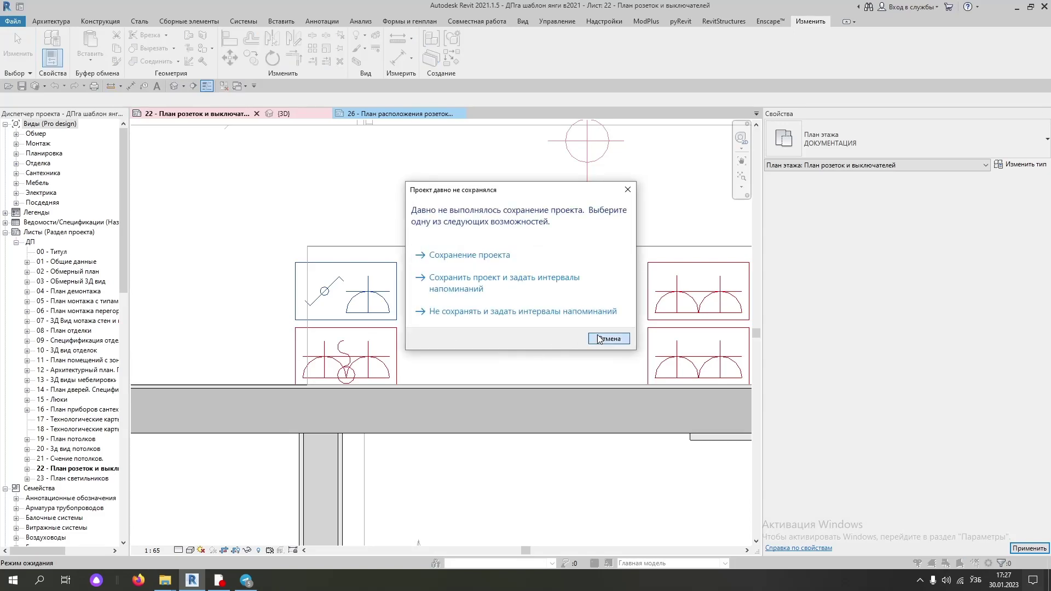
left_click(599, 339)
left_click(396, 351)
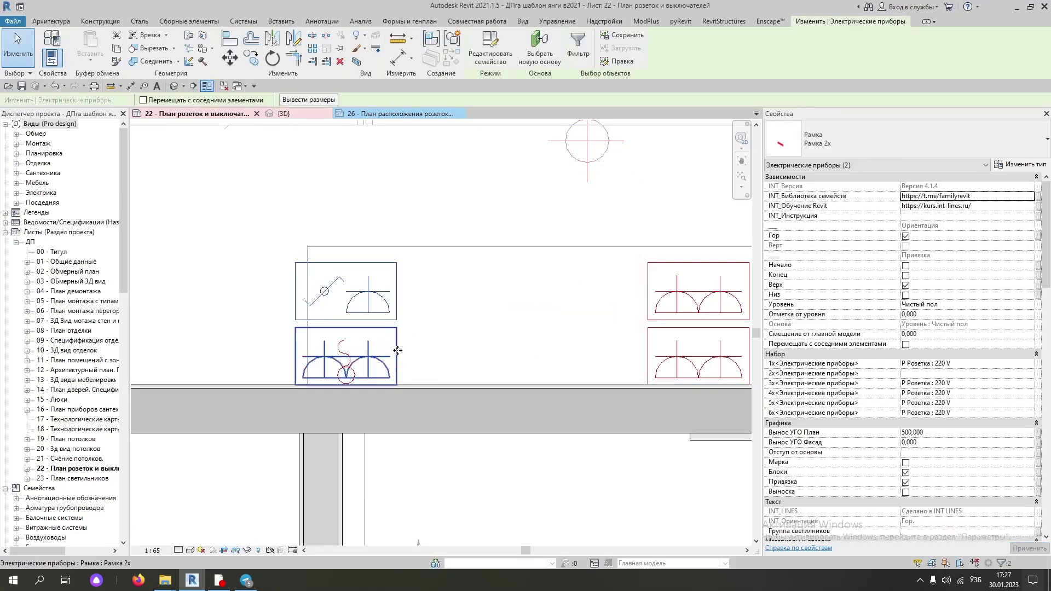
- Slide both stacked kitchen outlet frames to the right along the wall
left_click_drag(397, 350, 479, 354)
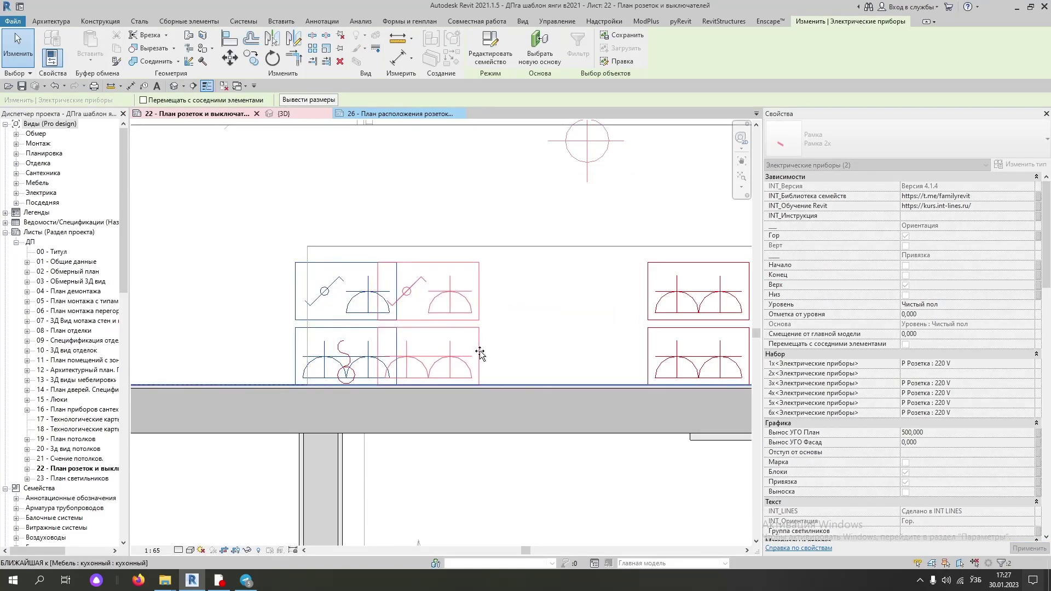
left_click_drag(480, 354, 480, 353)
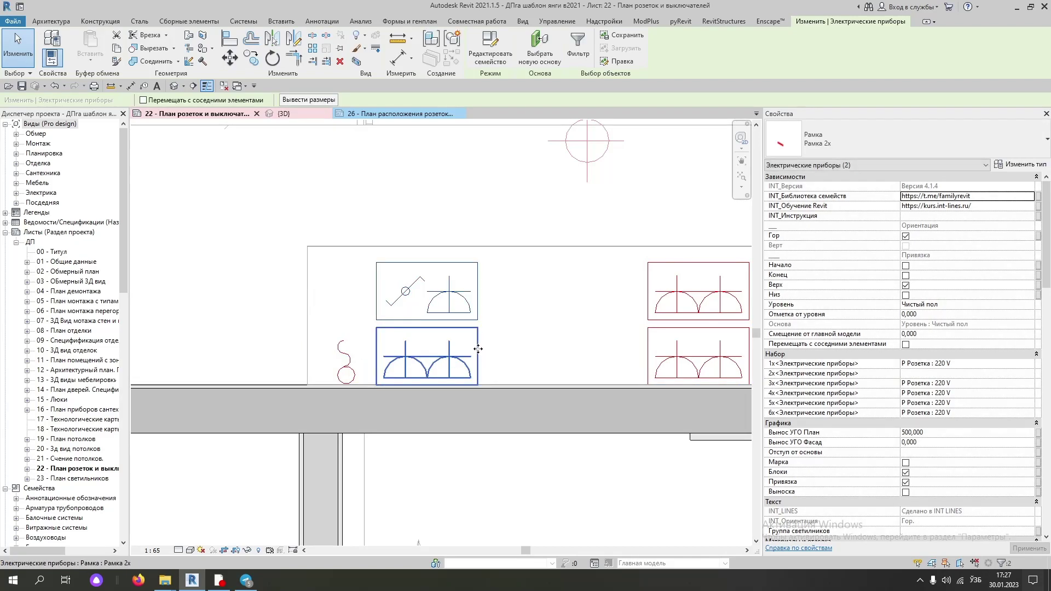
scroll(480, 345, "down", 5)
scroll(479, 342, "down", 3)
scroll(480, 341, "down", 2)
middle_click_drag(407, 124, 376, 127)
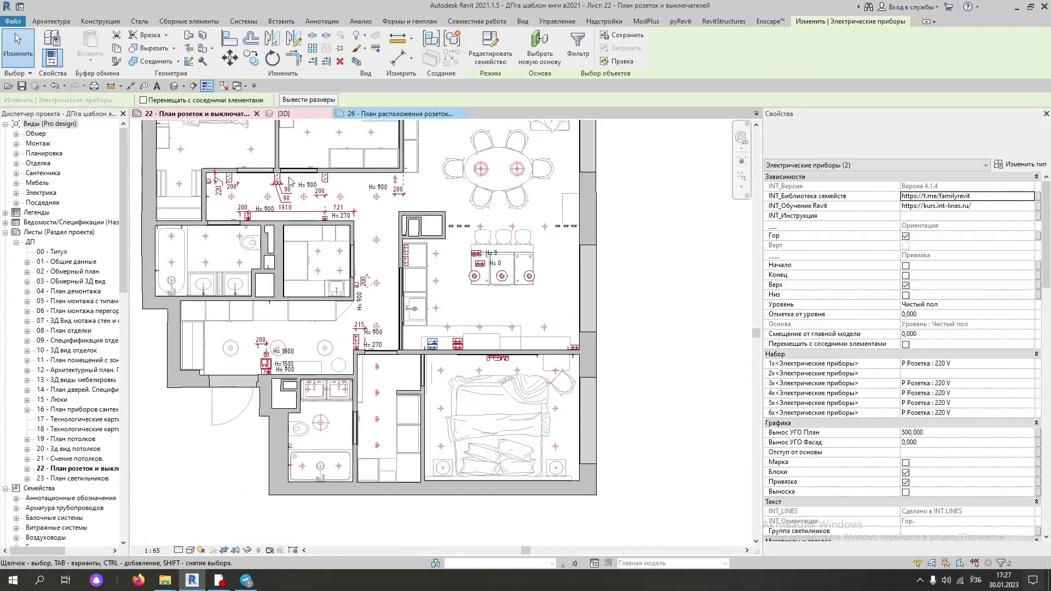
- Compare the kitchen counter layout on reference sheet 26, then return to sheet 22
left_click(383, 113)
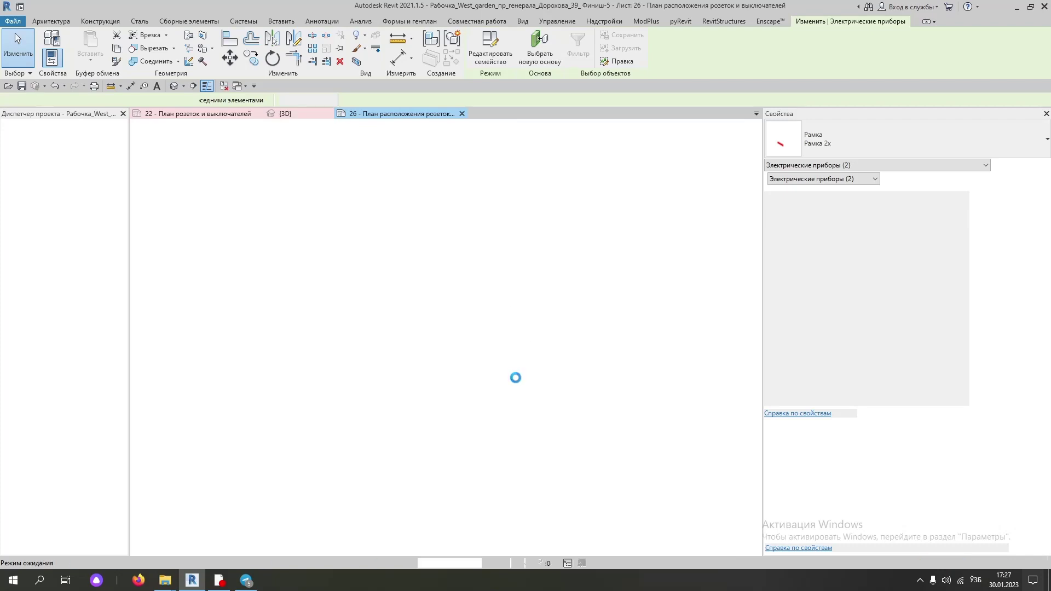
middle_click_drag(562, 412, 117, 344)
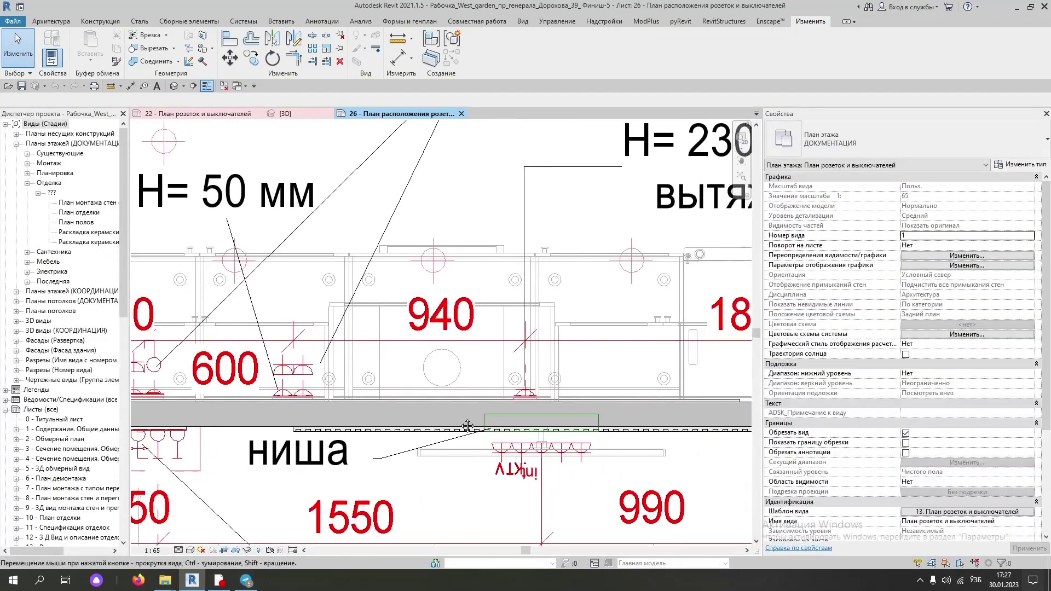
scroll(528, 399, "up", 4)
mouse_move(528, 398)
middle_mouse_down()
mouse_move(424, 315)
mouse_move(475, 401)
middle_mouse_up()
scroll(424, 315, "down", 2)
scroll(425, 314, "up", 2)
scroll(475, 401, "down", 3)
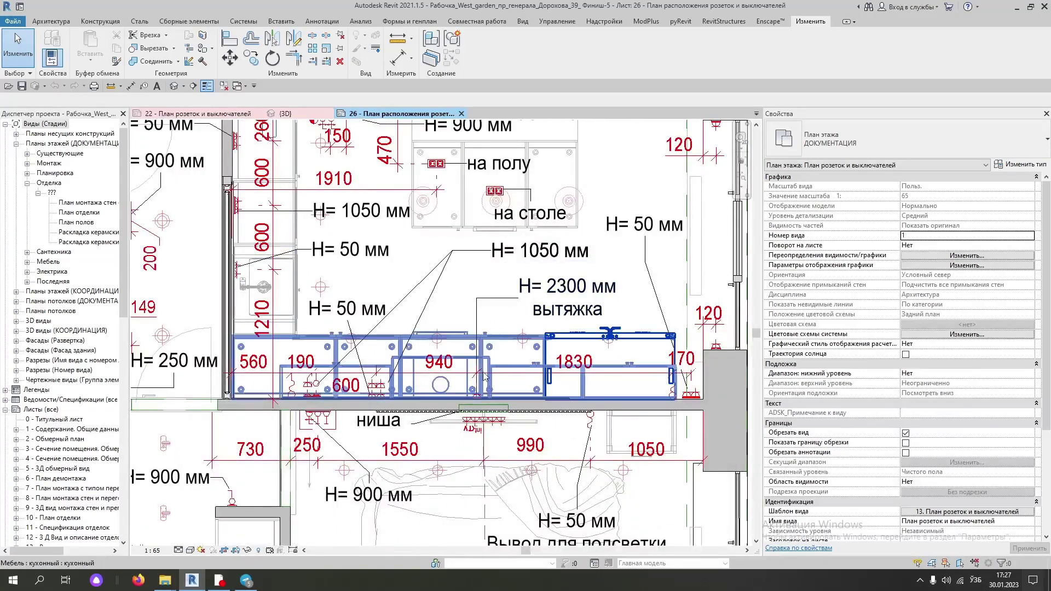
scroll(487, 398, "up", 2)
scroll(487, 398, "up", 2)
scroll(517, 378, "down", 3)
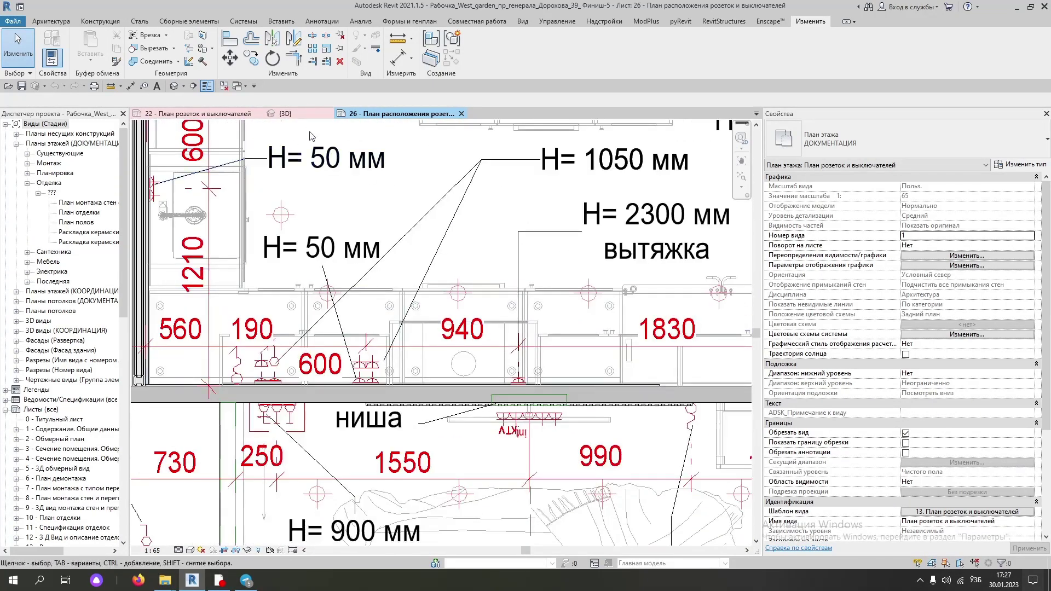
left_click(208, 114)
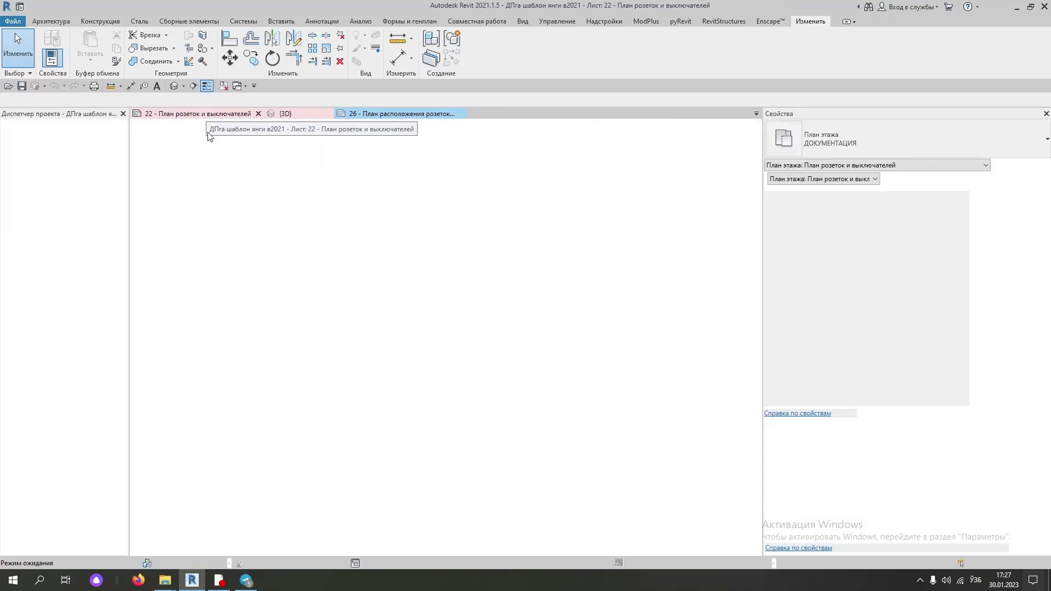
- Place another Рамка 1х single-socket frame against the wall near the H= 270 label
scroll(342, 343, "up", 2)
scroll(342, 343, "up", 2)
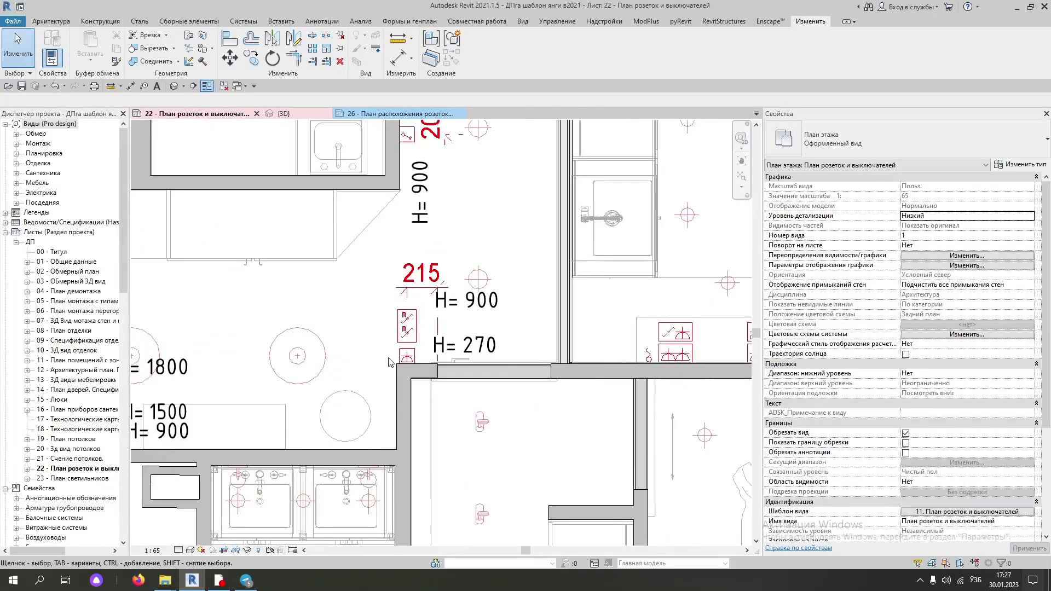
scroll(342, 343, "up", 1)
left_click(415, 358)
scroll(415, 359, "down", 2)
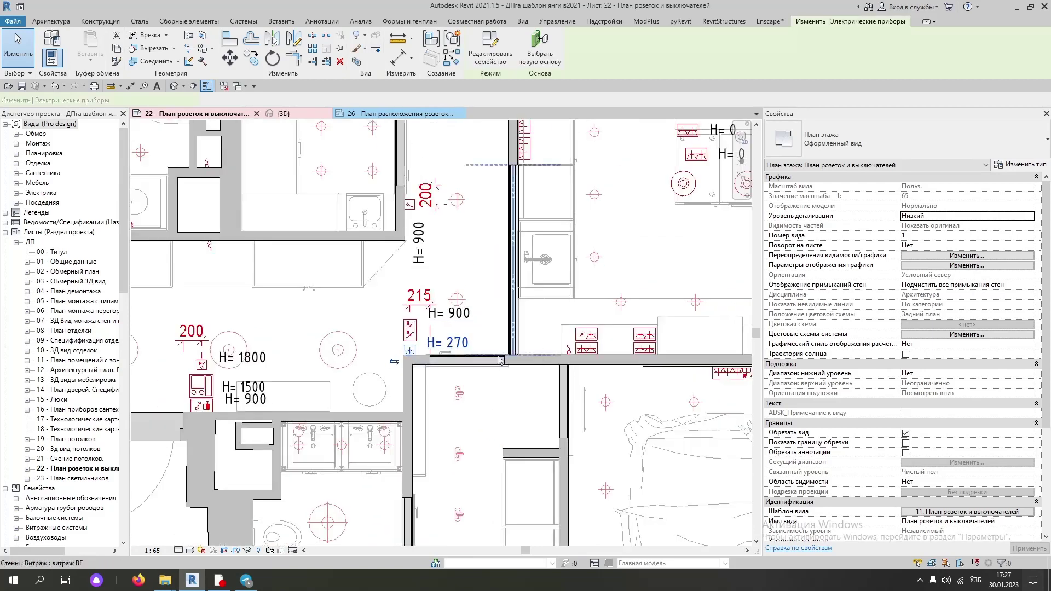
left_click(452, 57)
scroll(528, 331, "down", 2)
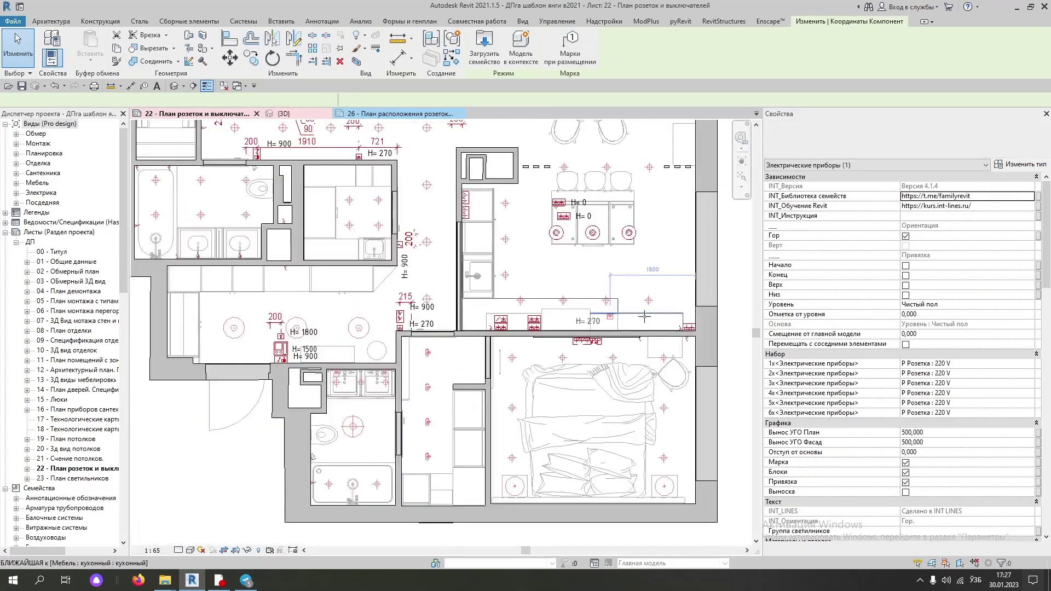
scroll(528, 331, "up", 1)
scroll(528, 331, "up", 2)
scroll(528, 331, "up", 3)
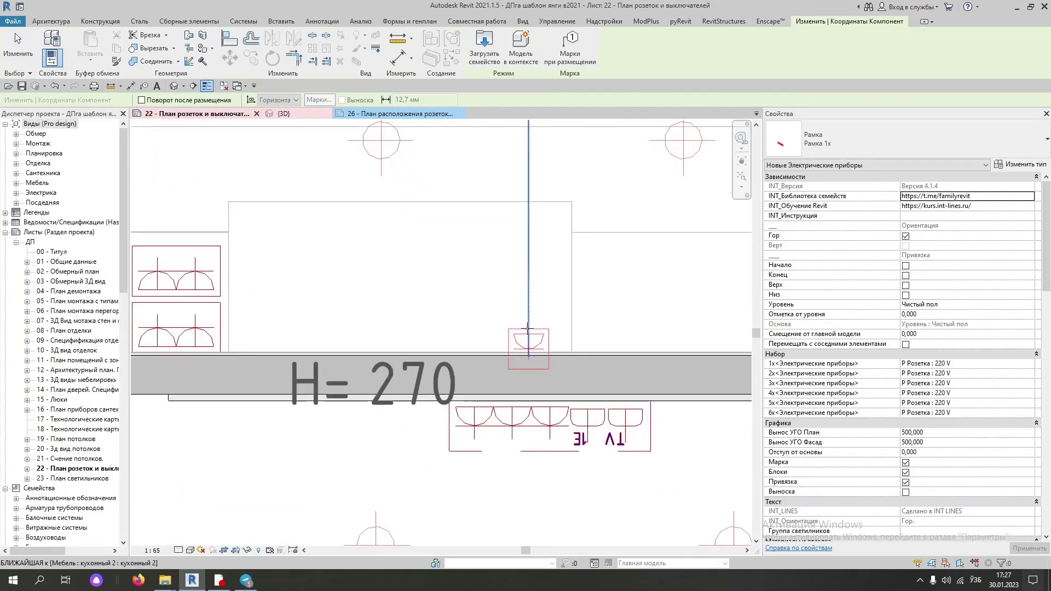
scroll(526, 345, "up", 1)
scroll(527, 350, "up", 1)
scroll(525, 365, "down", 2)
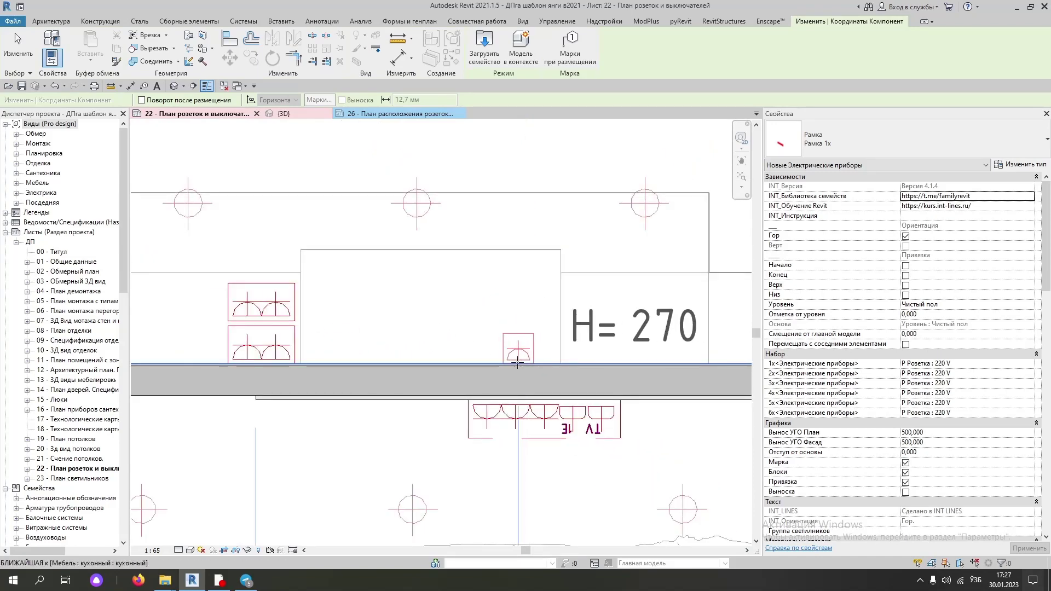
- Exit frame placement and start drawing a detail line
left_click(50, 21)
left_click(322, 21)
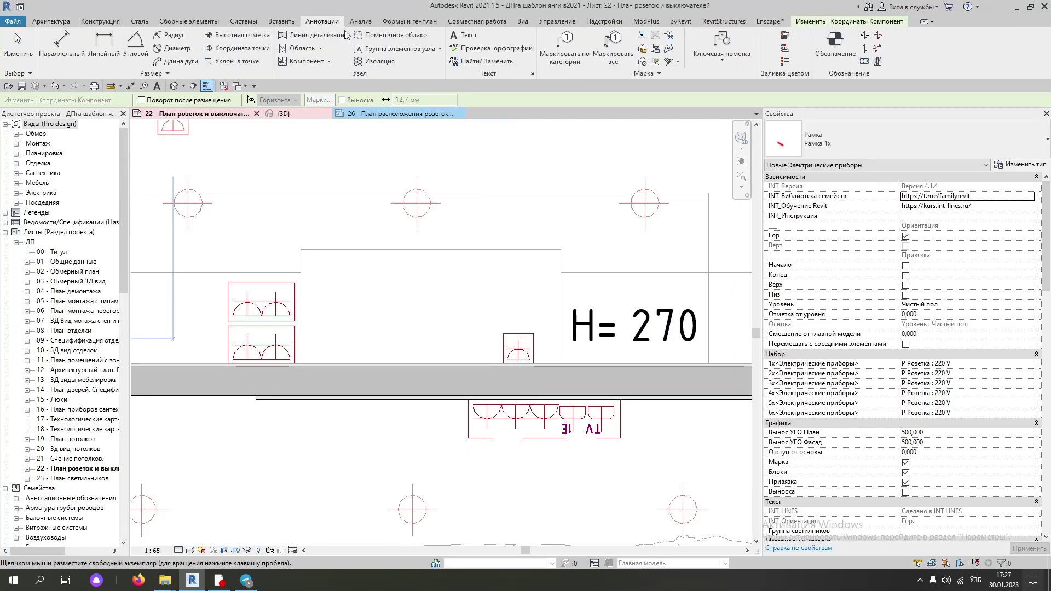
left_click(312, 41)
- Draw a vertical guide line down to the wall and a horizontal one to the counter edge
left_click(433, 250)
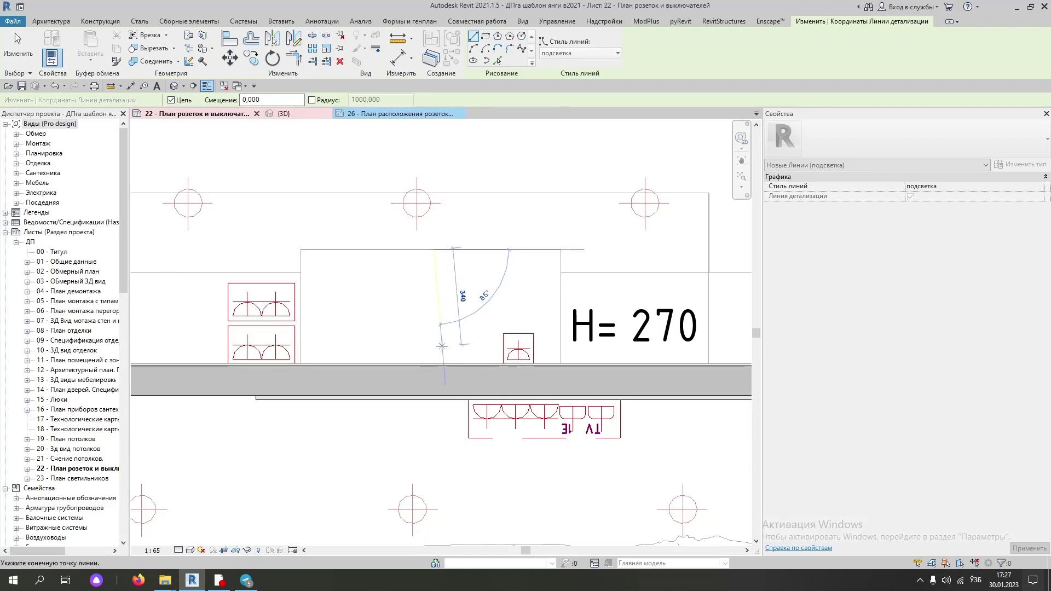
left_click(433, 363)
key("Escape")
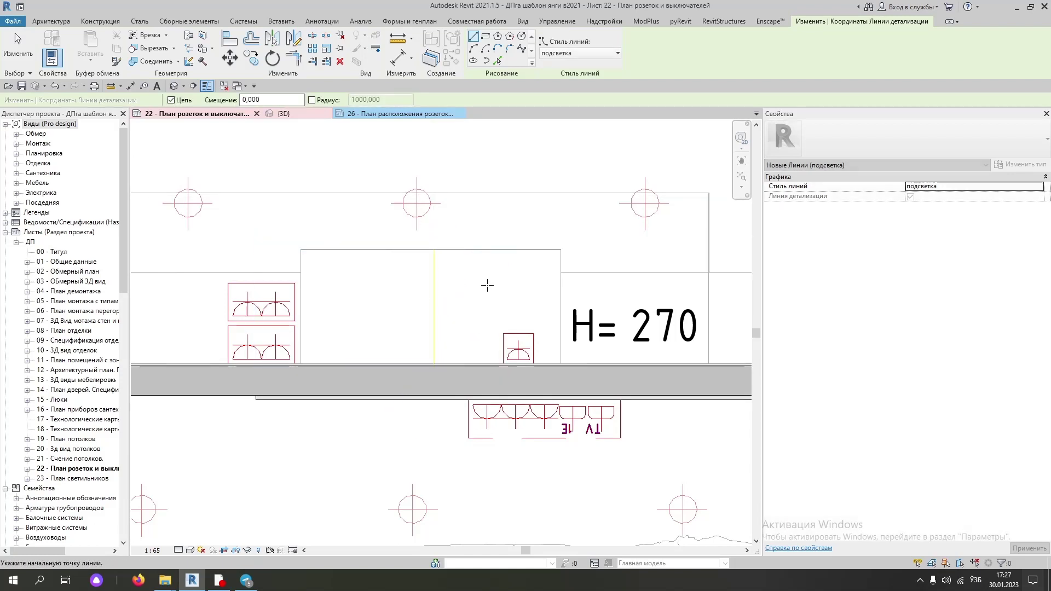
left_click(434, 301)
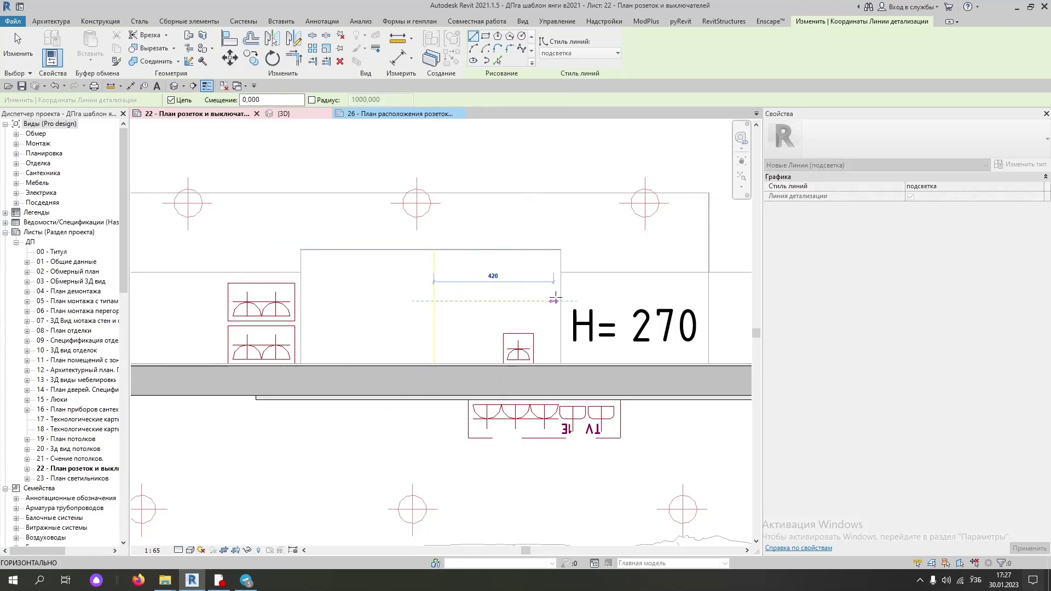
left_click(557, 301)
key("Escape")
key("Escape")
- Add a short vertical detail line rising from the horizontal line's middle
key("Return")
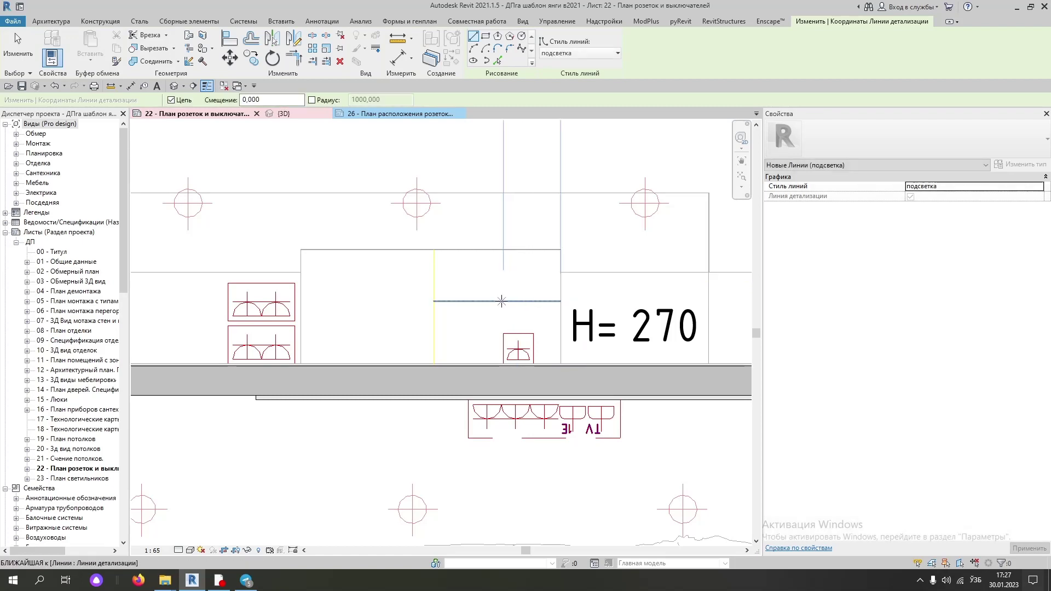
left_click(498, 301)
left_click(497, 279)
key("Escape")
scroll(495, 303, "up", 2)
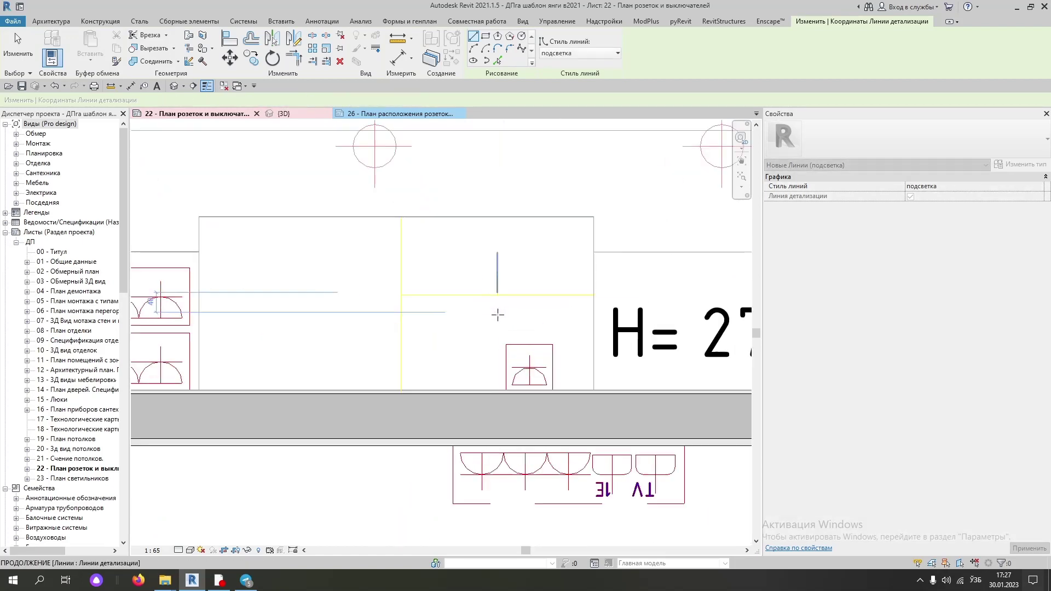
scroll(496, 303, "up", 2)
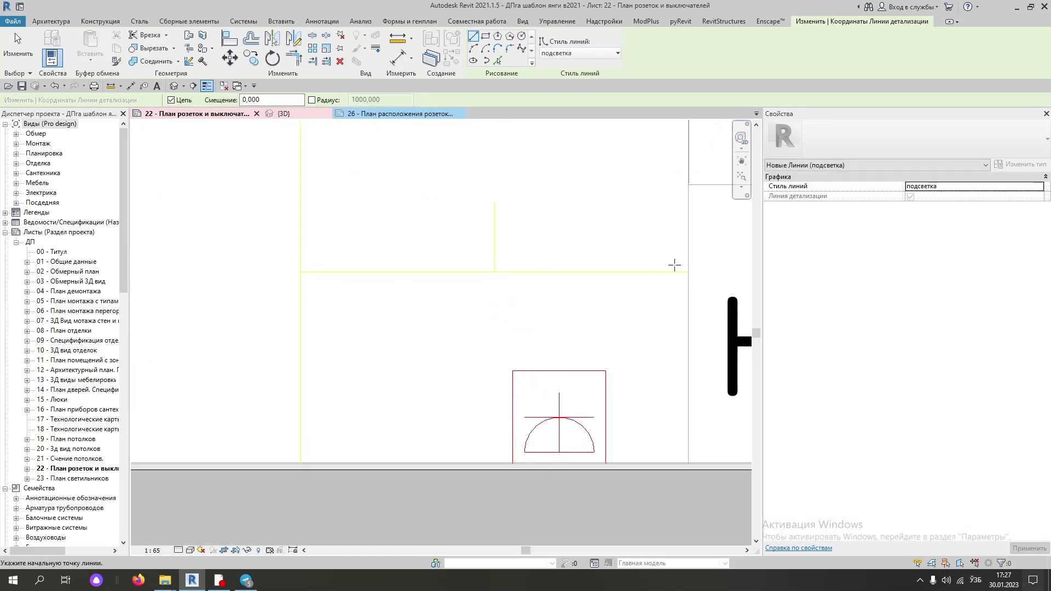
scroll(543, 241, "down", 2)
- Start another line at the vertical line's top, then stop drawing and select the socket frame
left_click(513, 218)
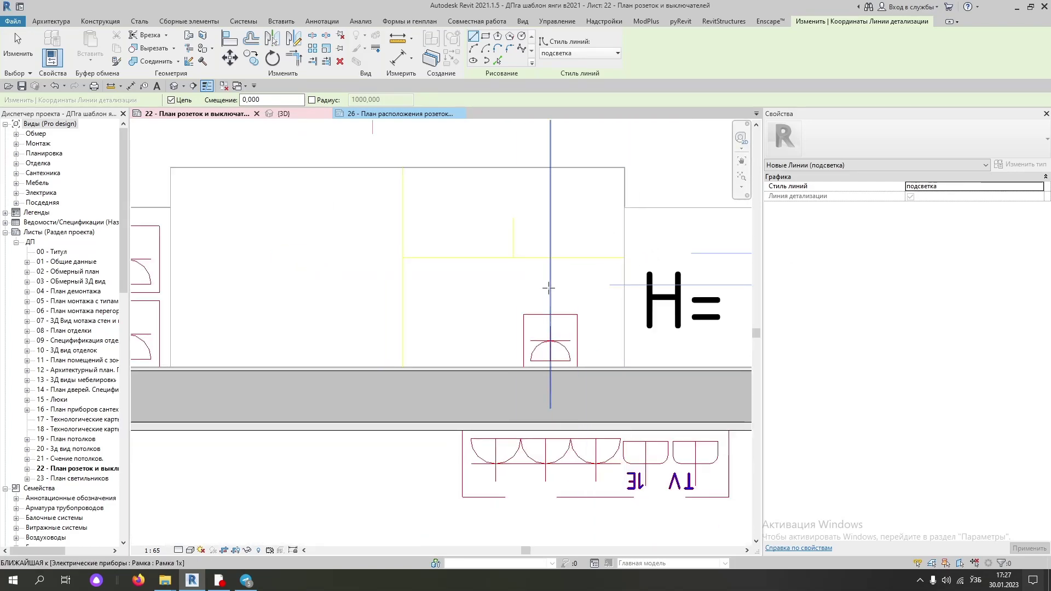
scroll(549, 289, "up", 2)
scroll(544, 333, "down", 1)
scroll(558, 258, "down", 2)
scroll(547, 307, "up", 2)
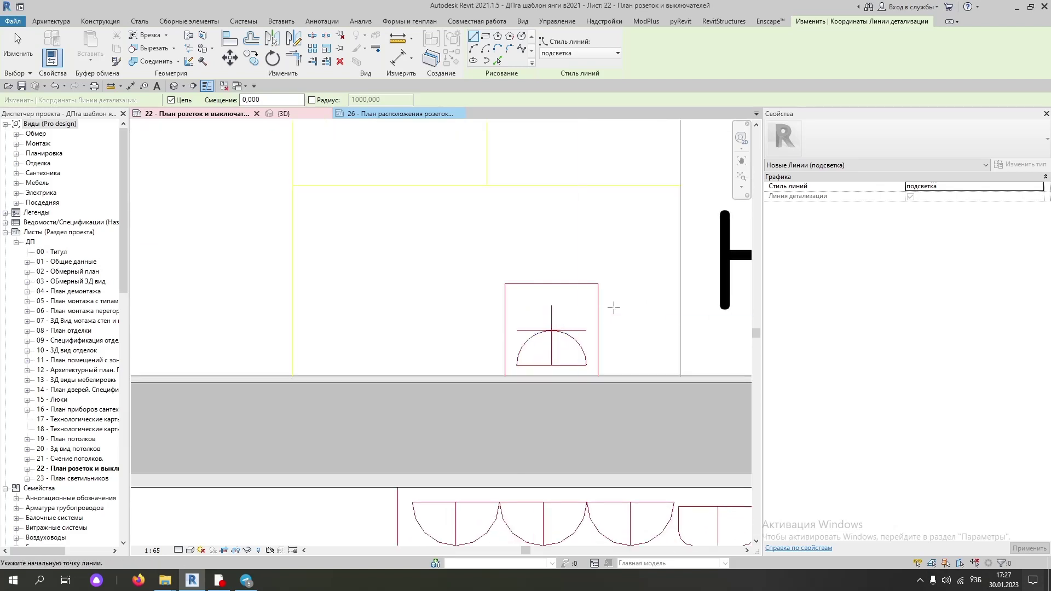
scroll(614, 308, "down", 2)
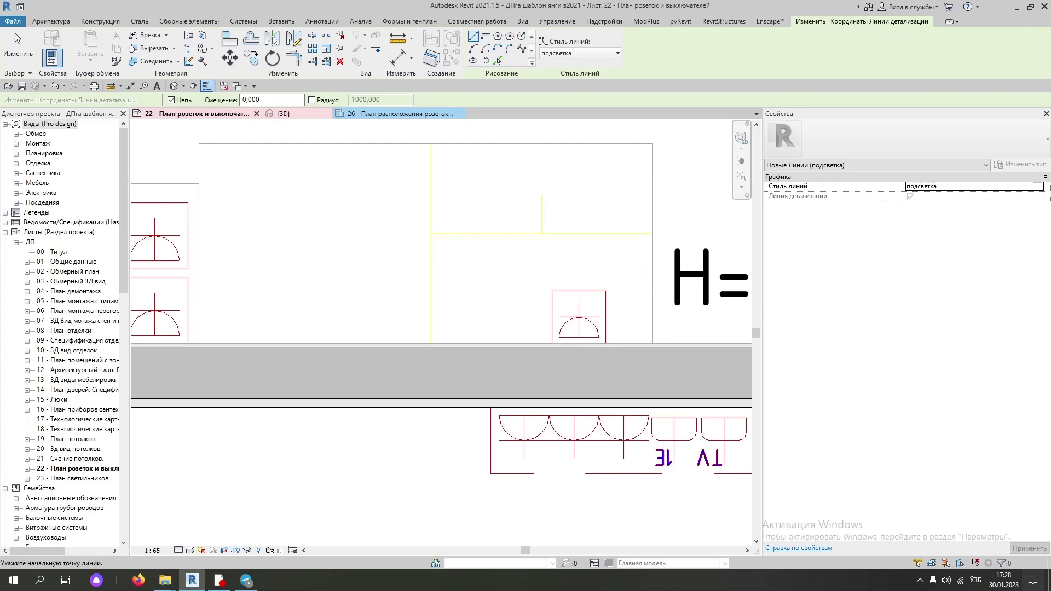
scroll(580, 302, "up", 1)
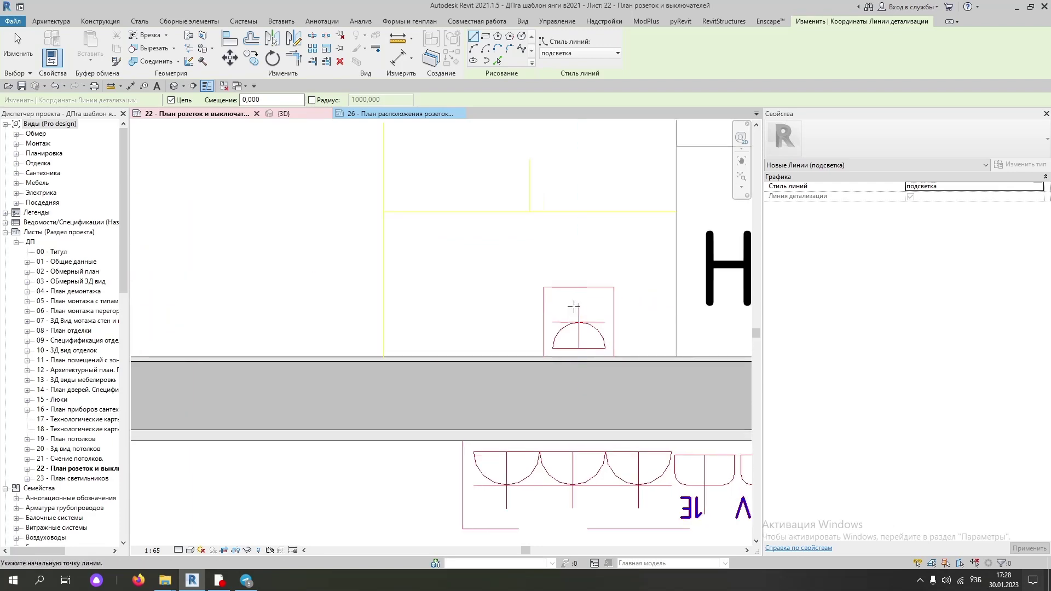
key("Escape")
key("Escape")
left_click(585, 328)
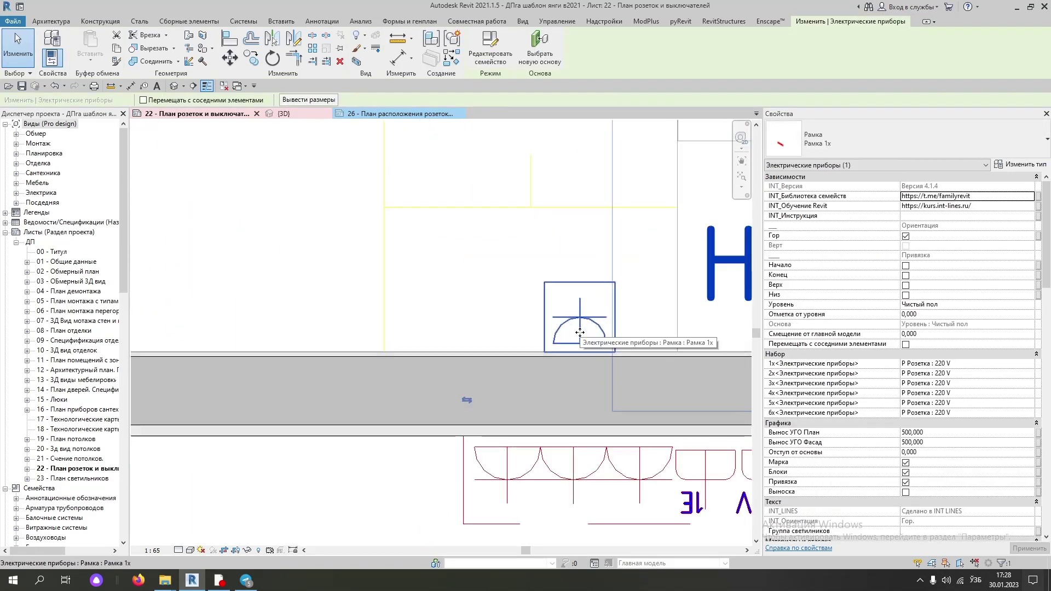
- Nudge the selected socket frame slightly to the right
left_click_drag(585, 327, 599, 333)
scroll(599, 332, "down", 3)
scroll(572, 325, "down", 2)
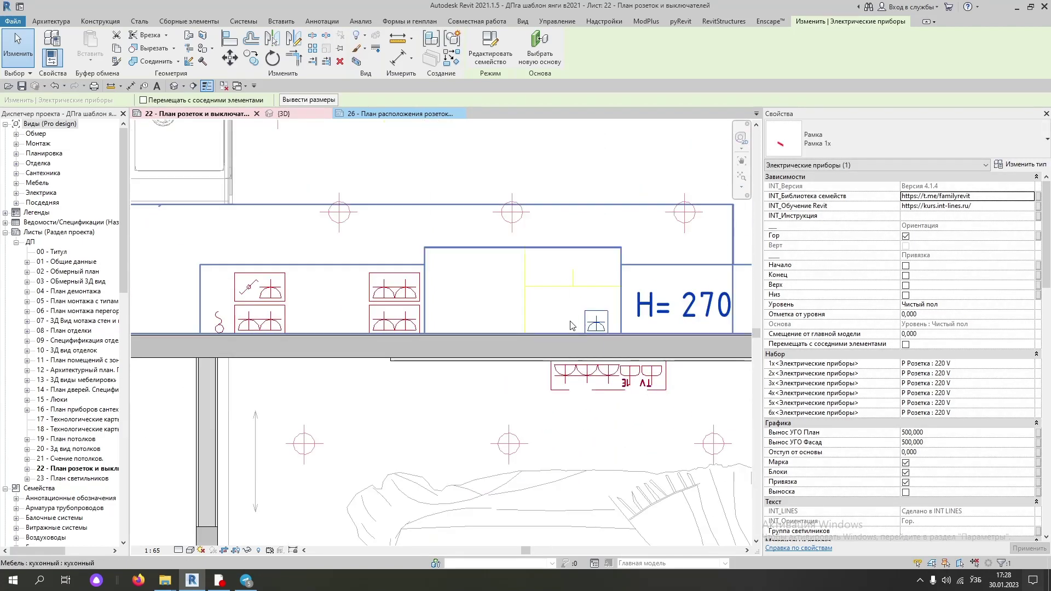
key("Escape")
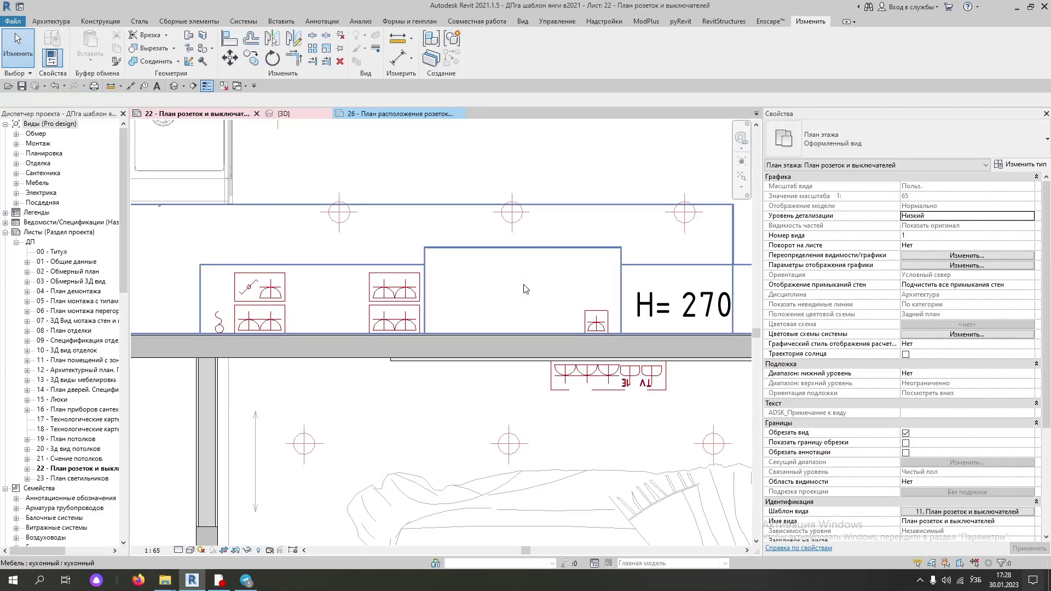
- Set the kitchen frame's INT_Отступ от пола to 2300 with Марка off, then view sheet 26
scroll(524, 289, "down", 2)
left_click(566, 305)
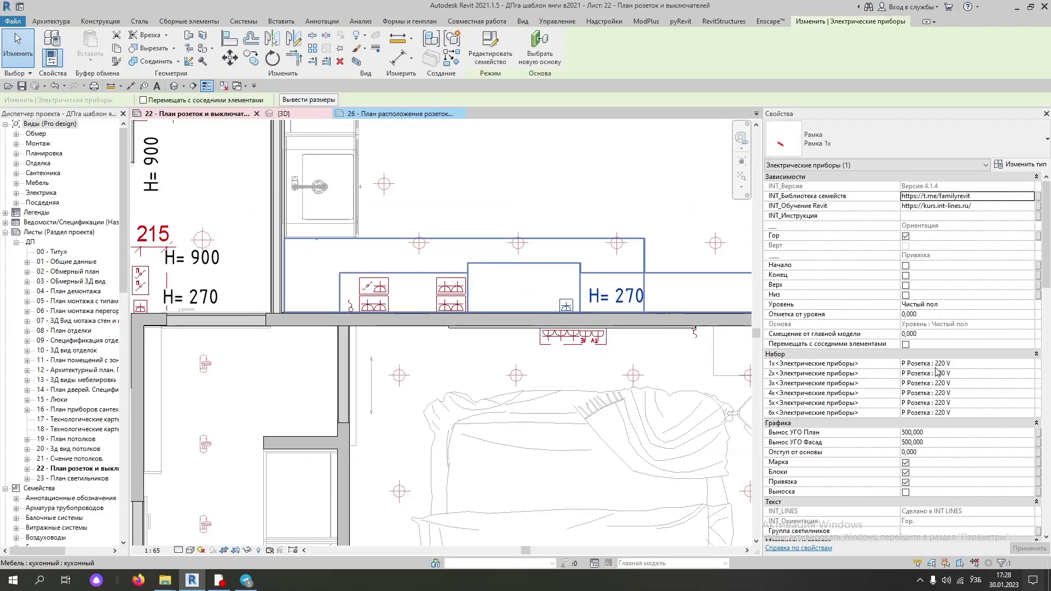
scroll(945, 469, "down", 5)
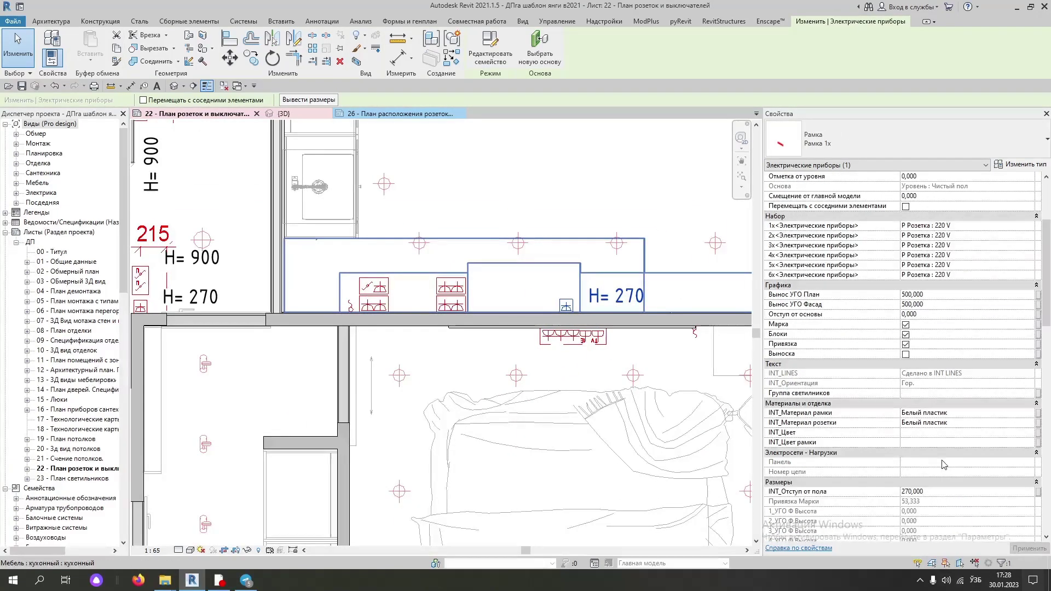
left_click(936, 494)
type("2300,000")
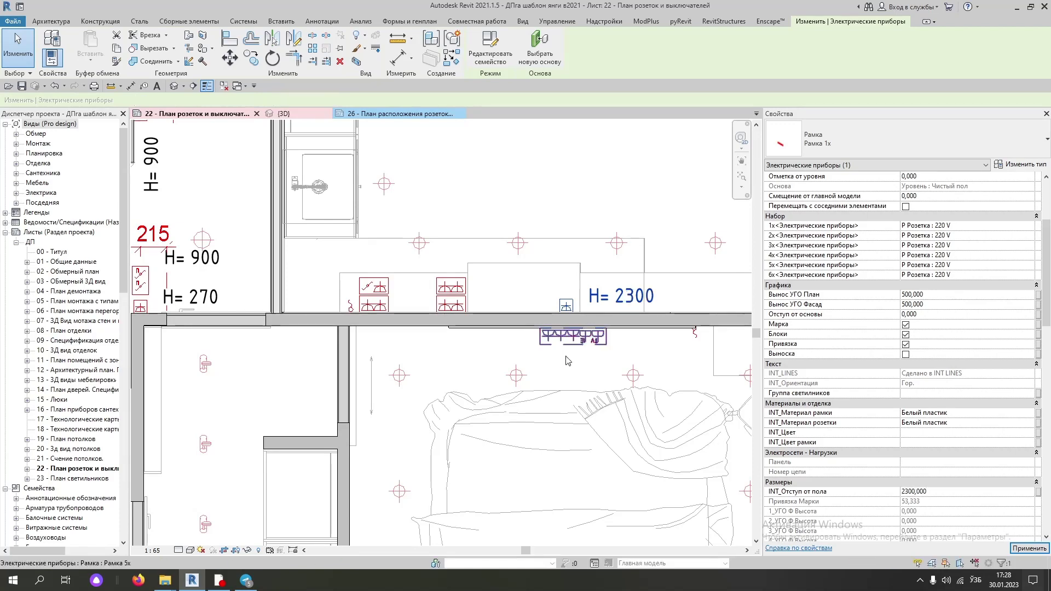
scroll(541, 336, "down", 2)
scroll(577, 312, "up", 2)
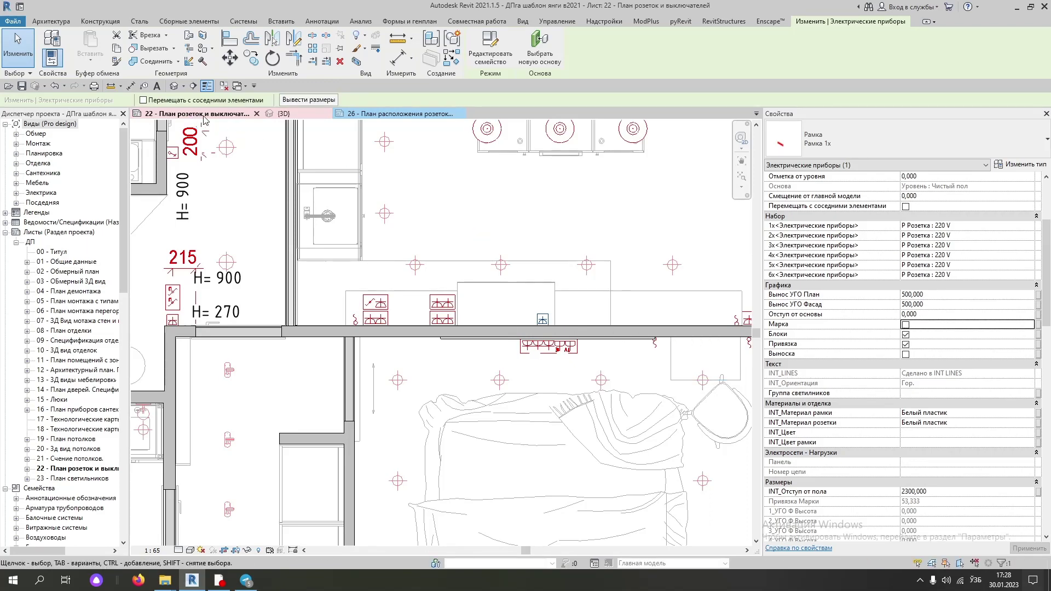
left_click(375, 114)
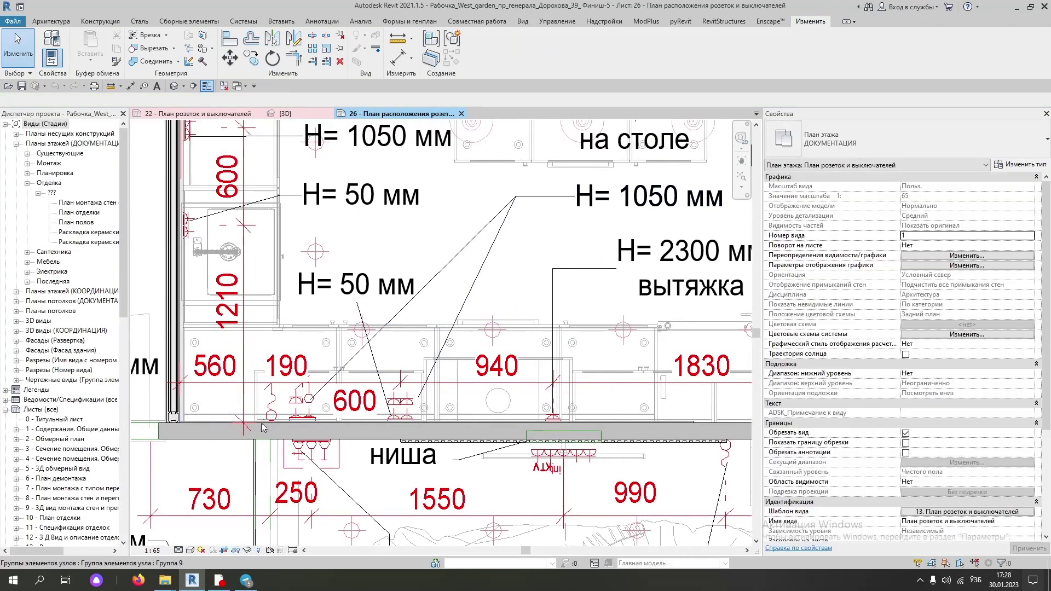
scroll(263, 428, "down", 3)
- Pan and zoom around sheet 26's kitchen walls to review the socket positions
middle_click_drag(502, 350, 506, 427)
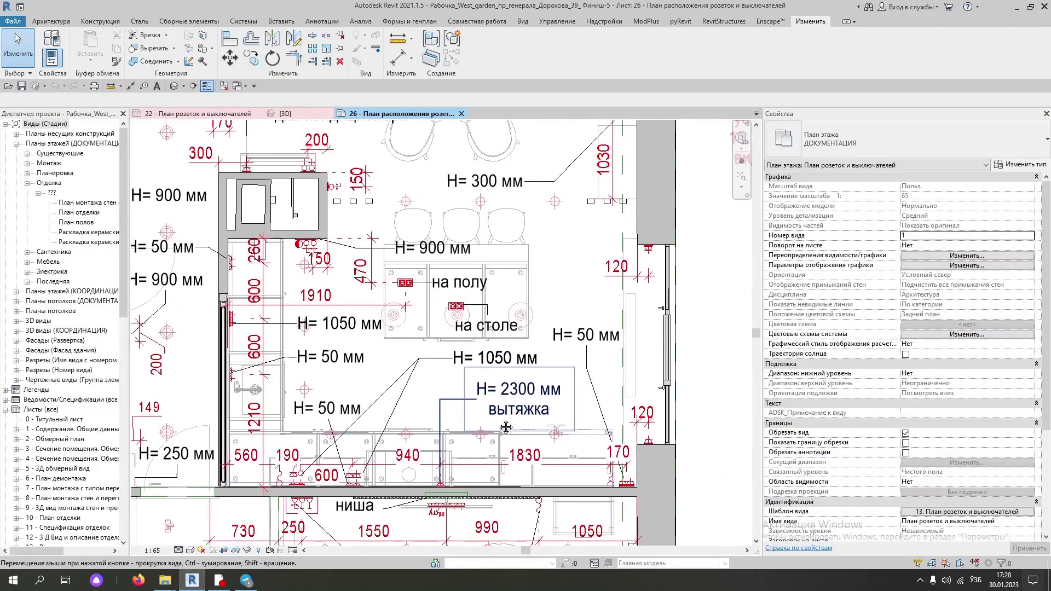
scroll(250, 268, "up", 5)
scroll(219, 290, "down", 3)
middle_click_drag(238, 390, 309, 327)
scroll(299, 383, "up", 3)
scroll(298, 384, "down", 3)
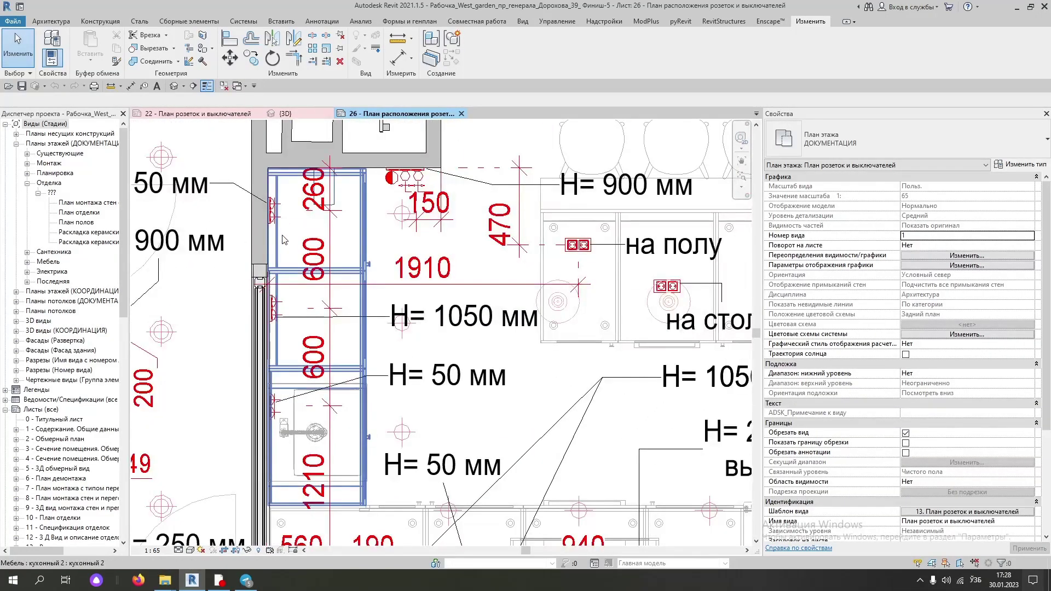
scroll(307, 230, "up", 2)
scroll(331, 225, "up", 2)
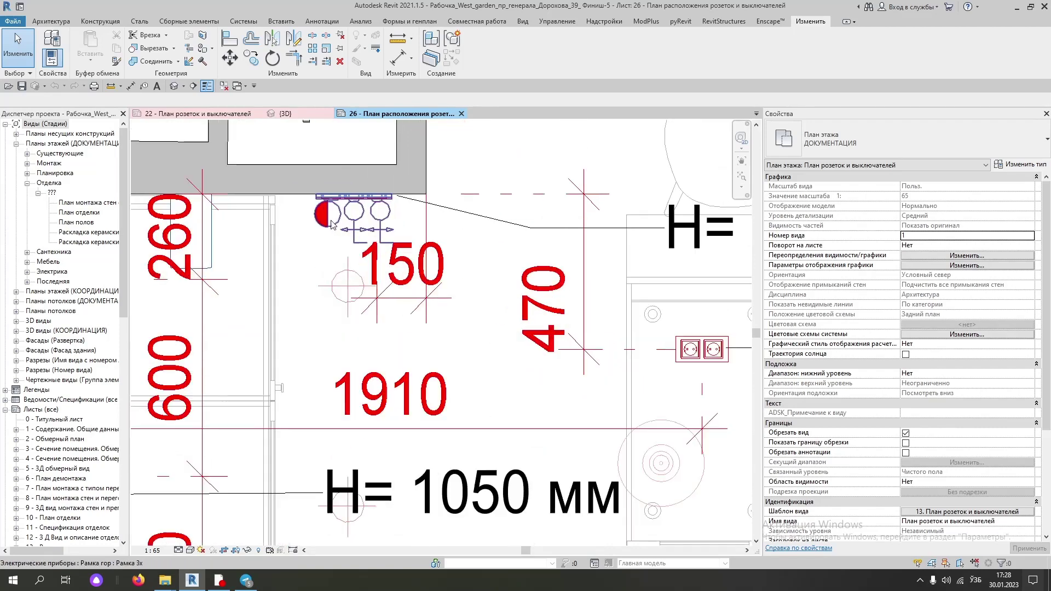
scroll(331, 225, "down", 1)
scroll(332, 223, "down", 3)
scroll(332, 222, "up", 1)
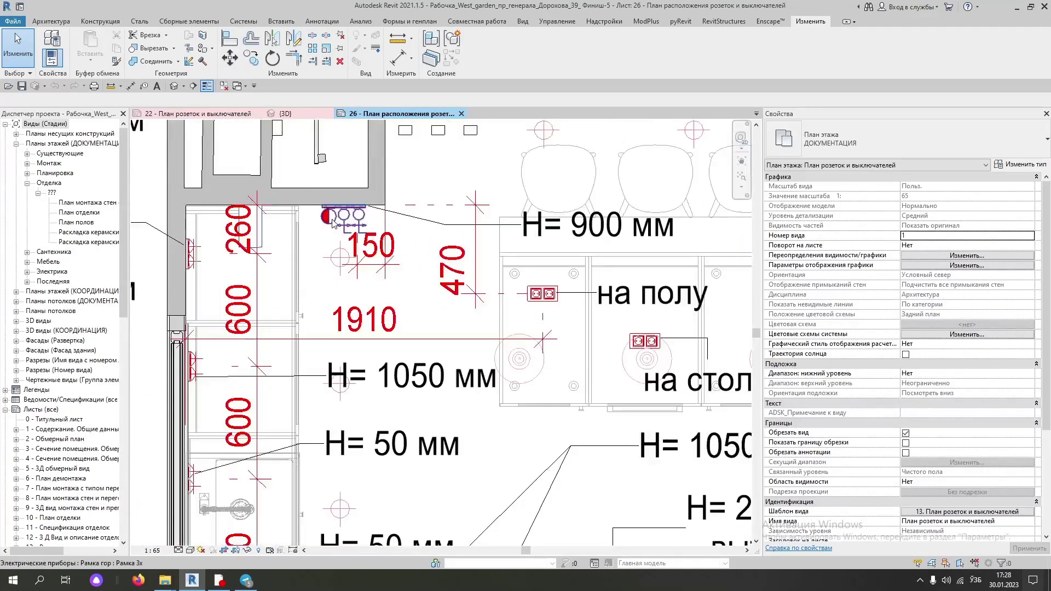
middle_click_drag(402, 253, 435, 268)
scroll(436, 268, "up", 2)
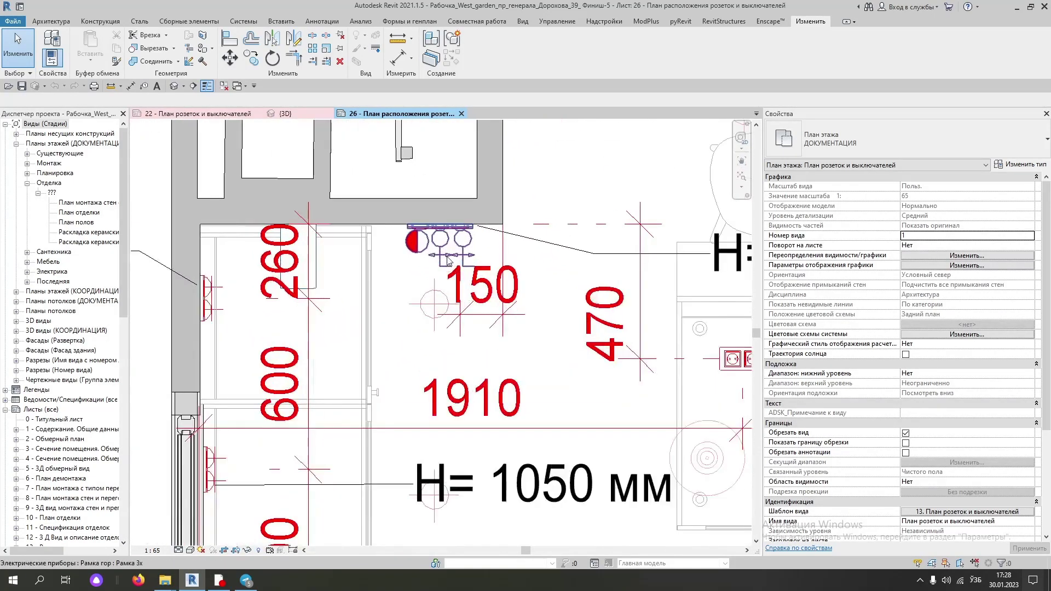
scroll(430, 236, "down", 3)
scroll(396, 301, "down", 1)
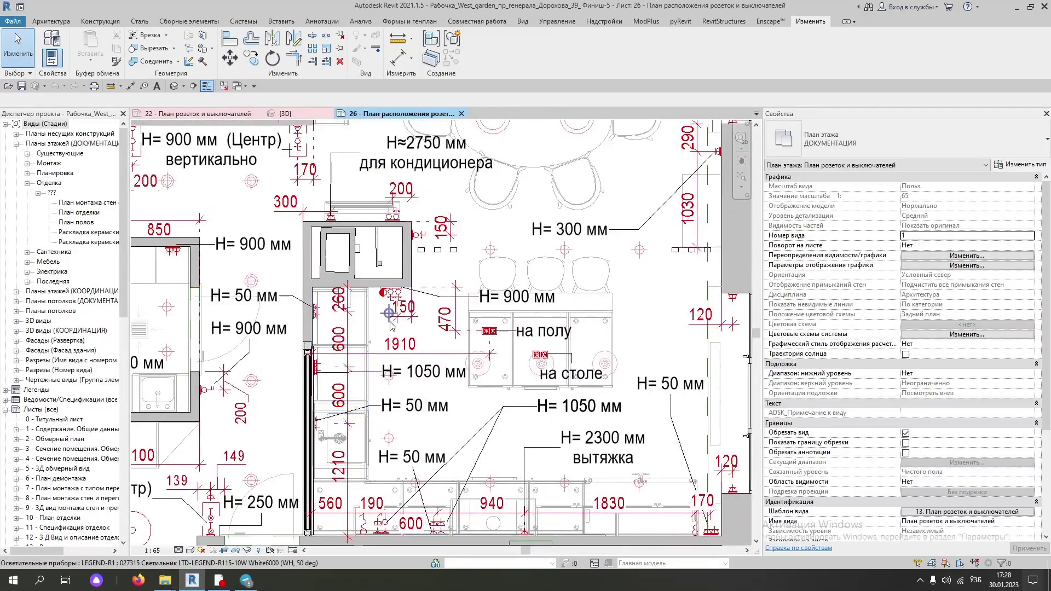
scroll(441, 288, "down", 3)
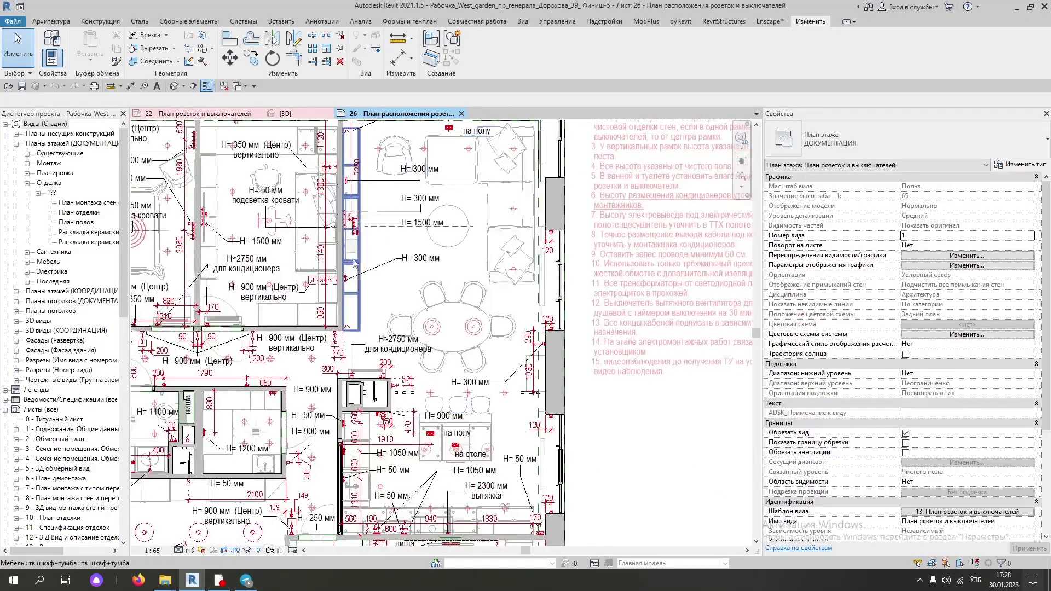
scroll(509, 471, "up", 3)
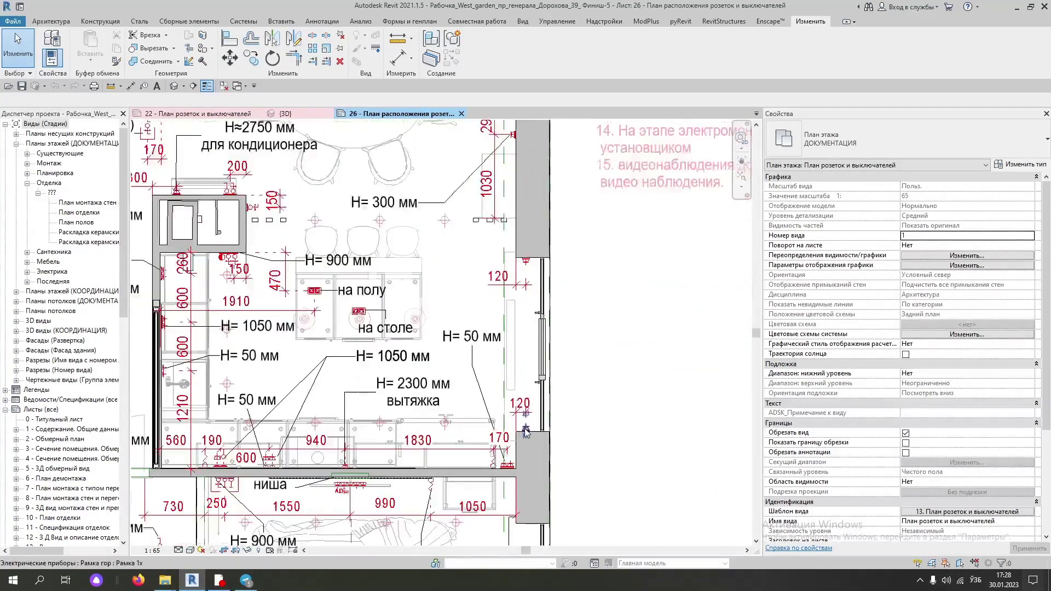
scroll(529, 434, "up", 3)
scroll(528, 430, "down", 2)
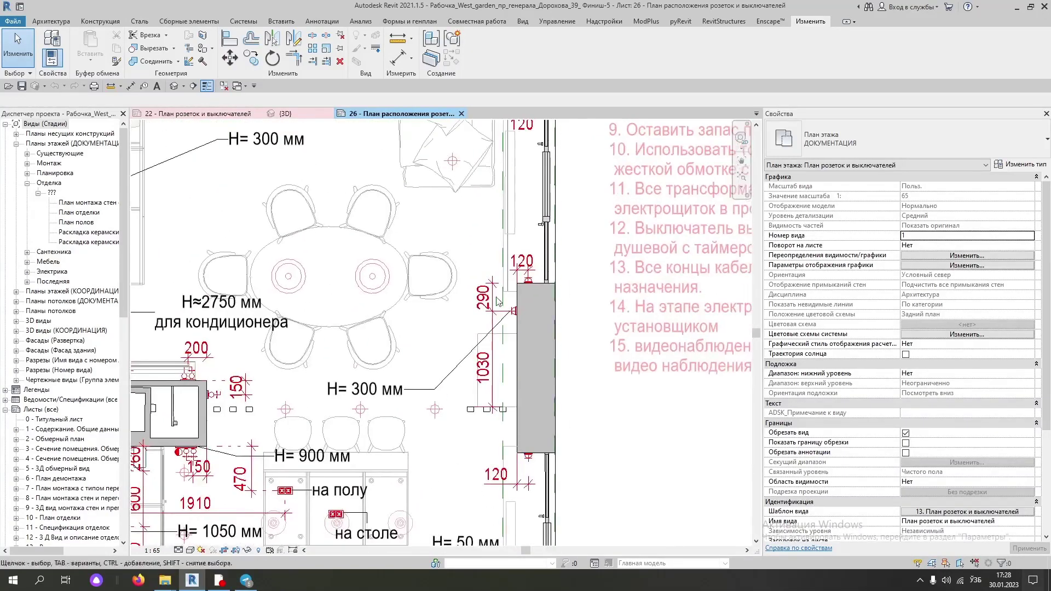
- Review the living room and dining area sockets on sheet 26
middle_click_drag(531, 248, 456, 372)
scroll(457, 372, "down", 2)
scroll(457, 371, "up", 2)
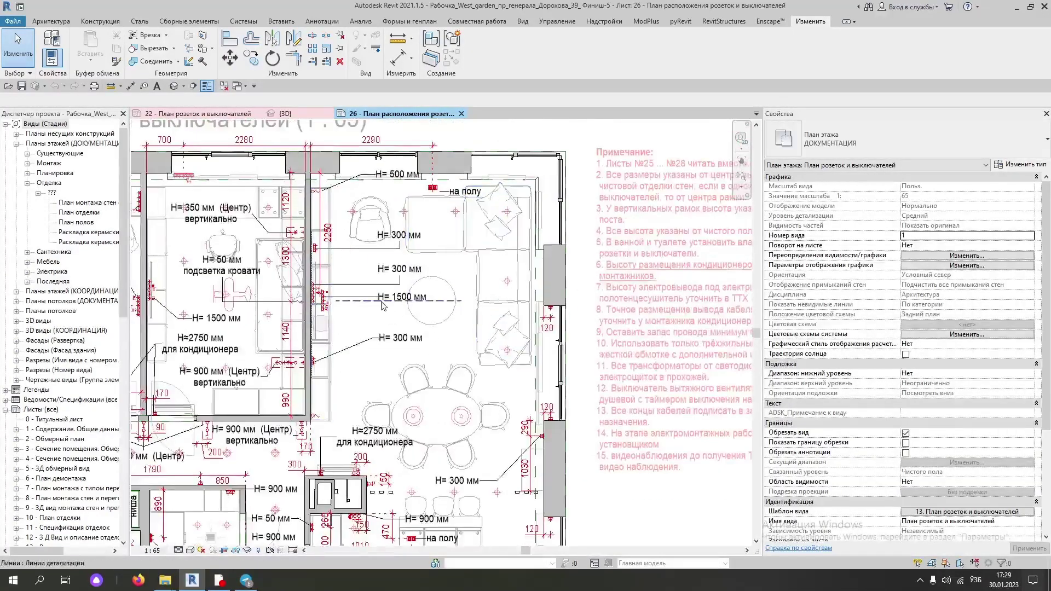
scroll(426, 186, "up", 2)
scroll(426, 186, "up", 2)
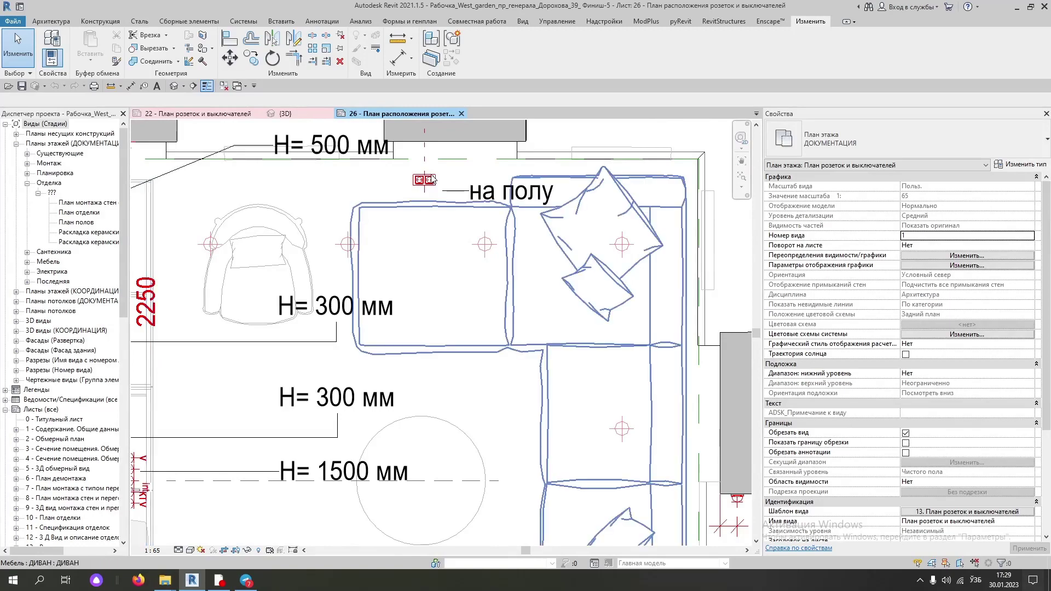
scroll(458, 201, "down", 1)
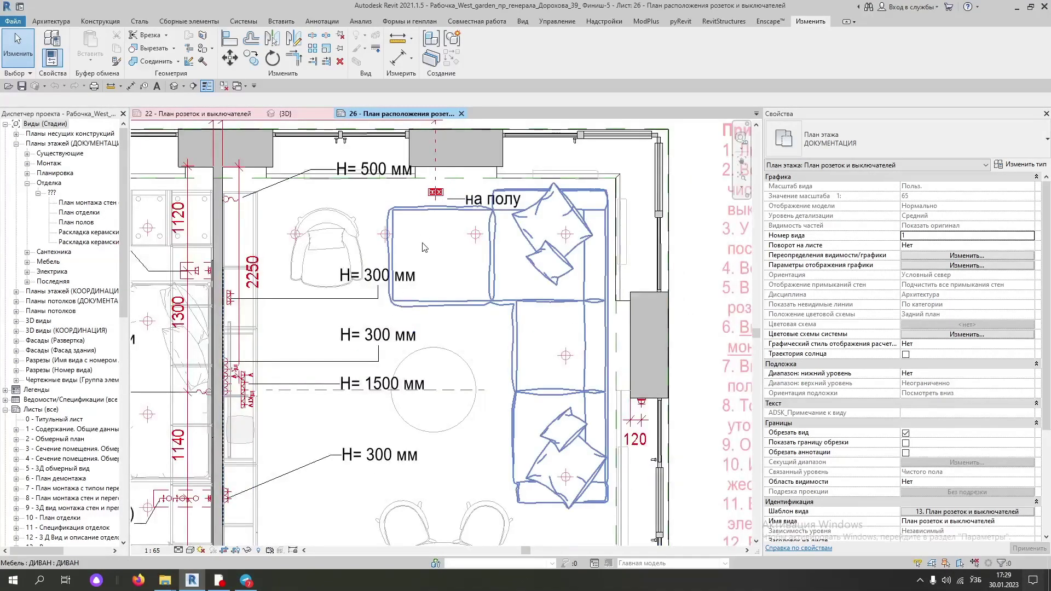
scroll(438, 274, "down", 2)
scroll(435, 305, "up", 1)
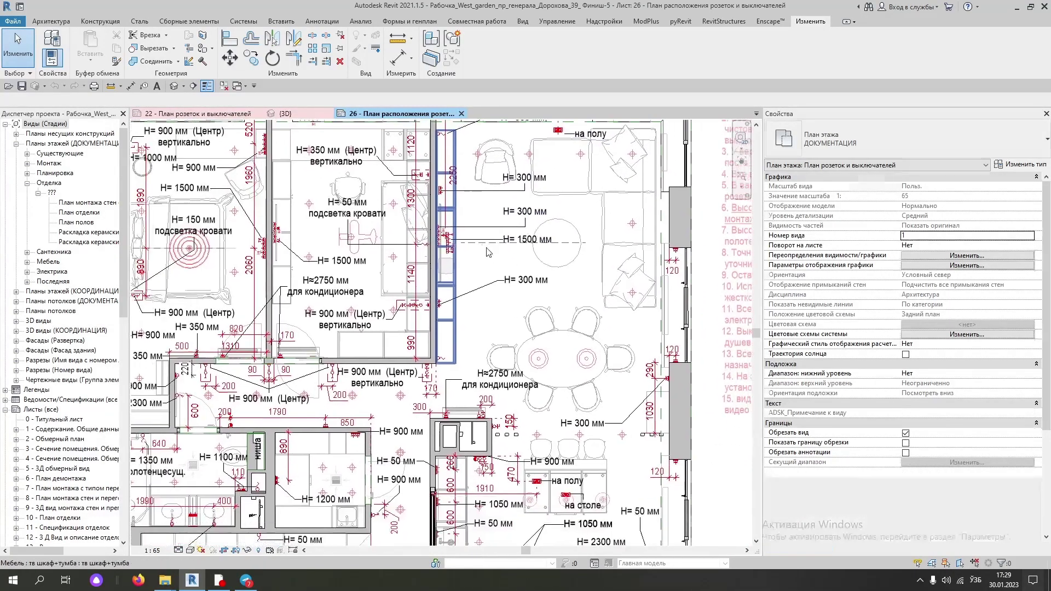
scroll(435, 305, "down", 2)
scroll(435, 328, "up", 1)
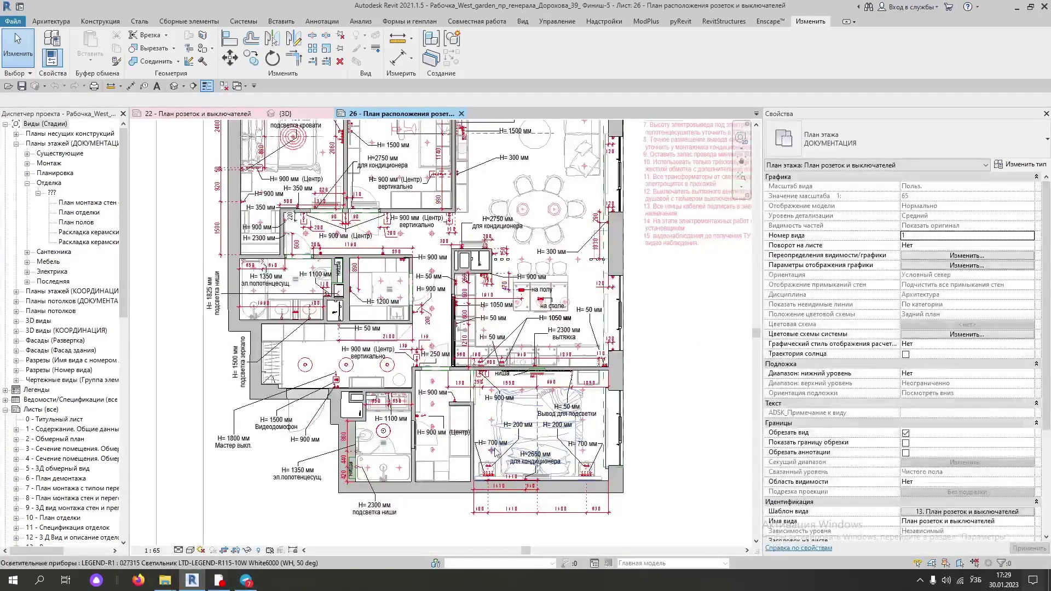
scroll(495, 331, "up", 1)
scroll(506, 275, "up", 1)
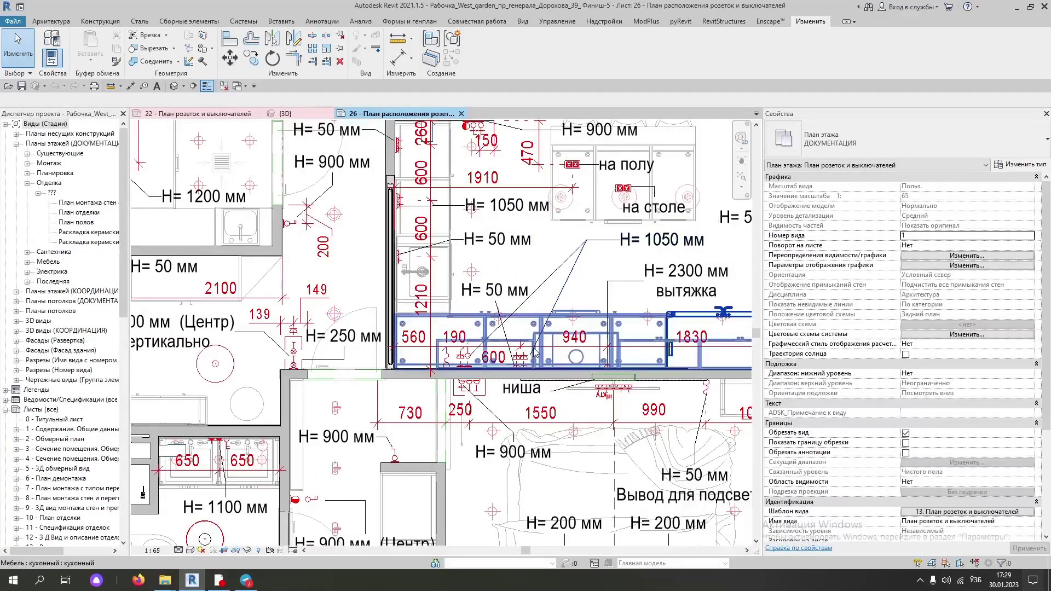
- Select the existing chain dimension, then return to the sheet 22 socket plan
left_click(581, 351)
scroll(469, 330, "down", 2)
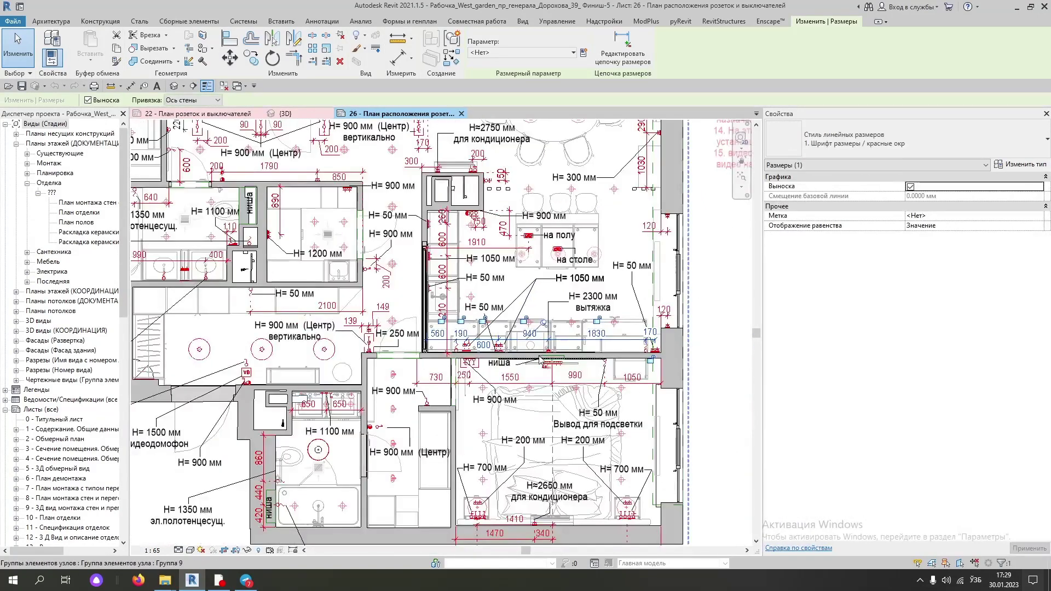
left_click(223, 120)
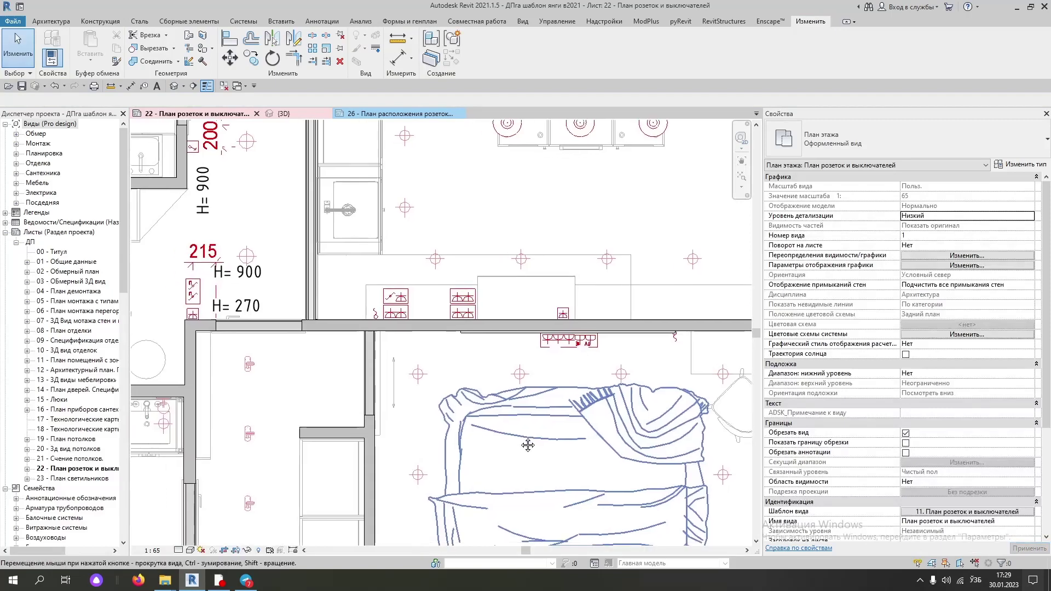
- Start an aligned chain dimension from the kitchen wall face through the first outlet frames (540, 187)
middle_click_drag(203, 219, 302, 258)
scroll(303, 290, "down", 2)
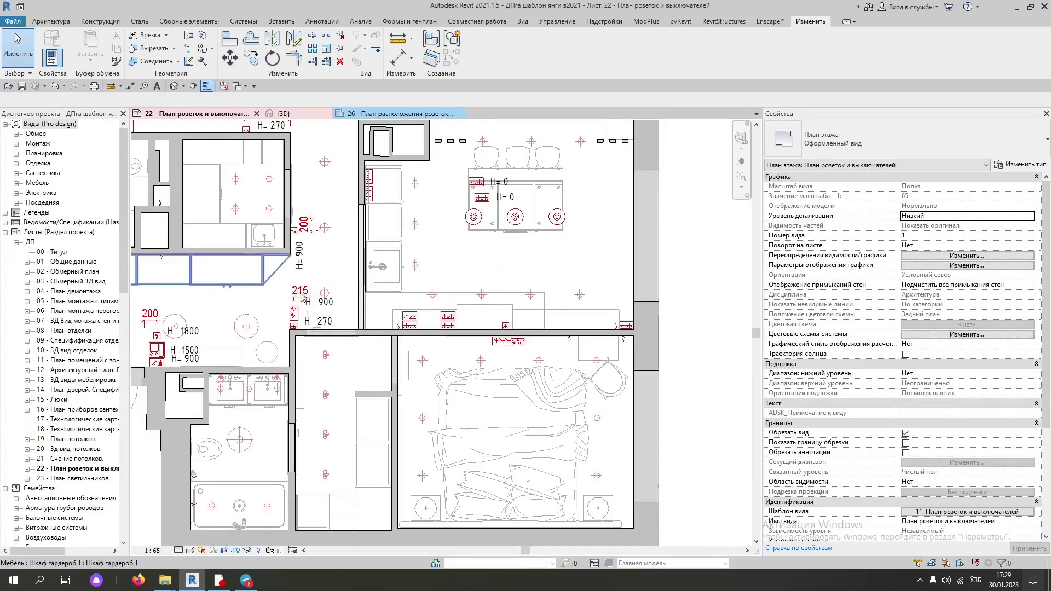
scroll(303, 290, "up", 2)
left_click(303, 290)
left_click(398, 39)
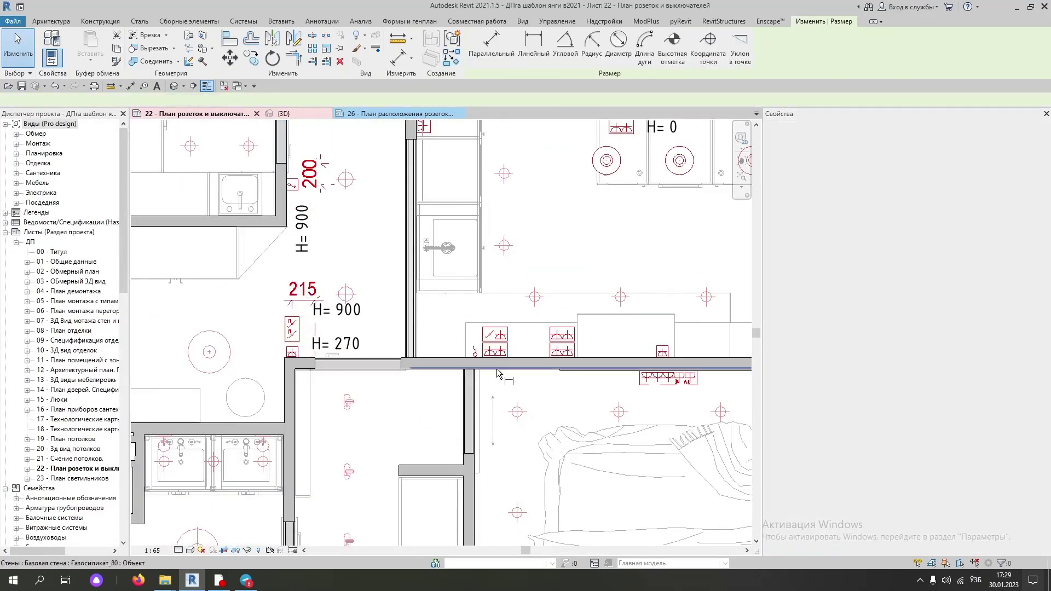
scroll(381, 318, "up", 3)
scroll(372, 320, "up", 2)
scroll(372, 323, "down", 1)
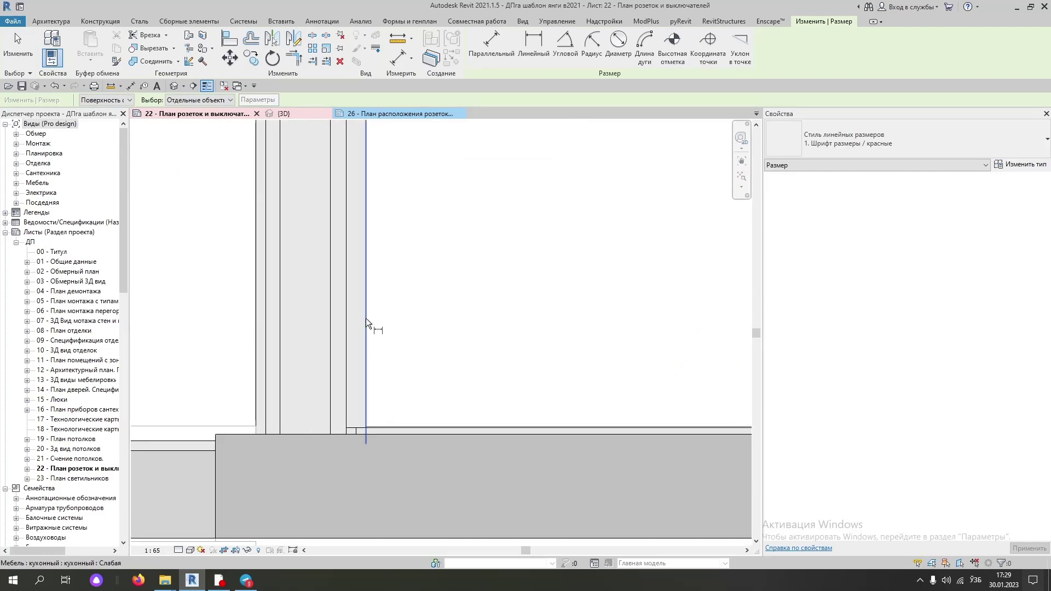
left_click(368, 322)
scroll(553, 350, "down", 2)
scroll(605, 350, "up", 1)
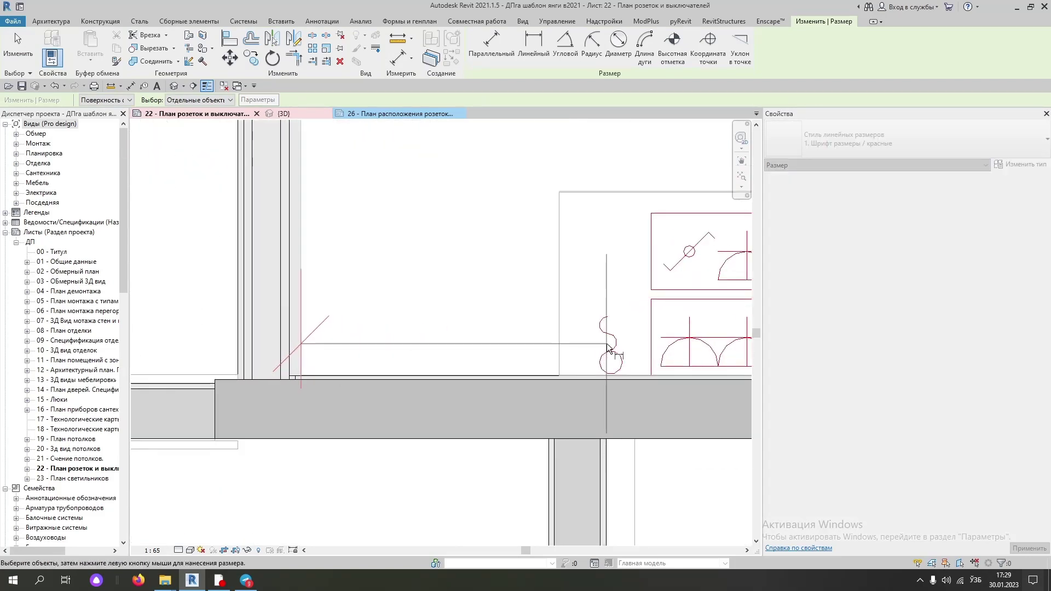
left_click(606, 349)
scroll(604, 350, "down", 2)
scroll(508, 316, "up", 1)
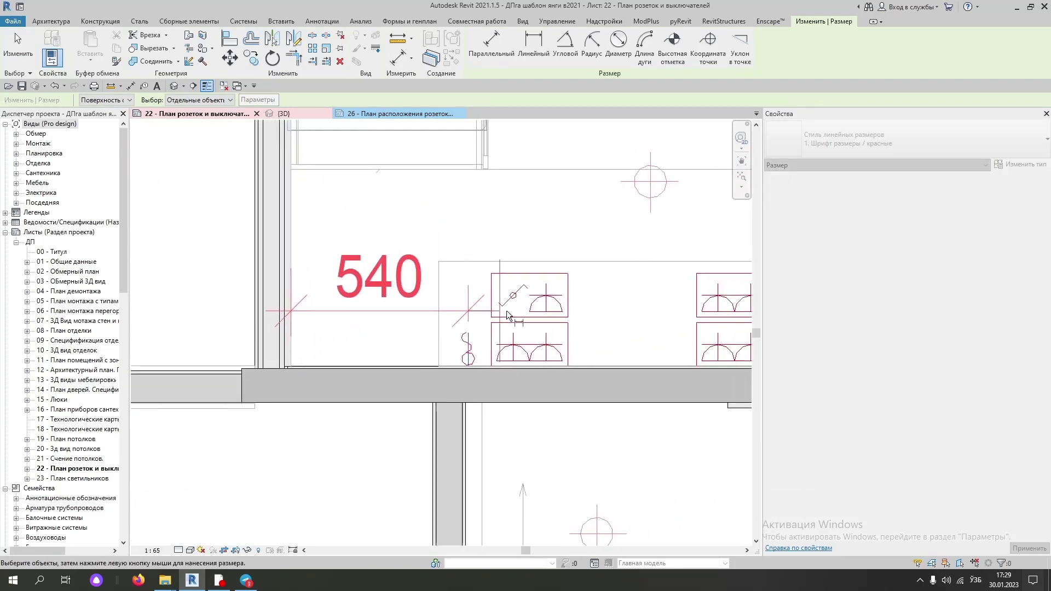
scroll(508, 316, "up", 1)
left_click(481, 295)
- Continue the chain through outlet frames at 625, 934 and 1971, placing it above the outlets
scroll(481, 294, "down", 1)
scroll(373, 303, "down", 1)
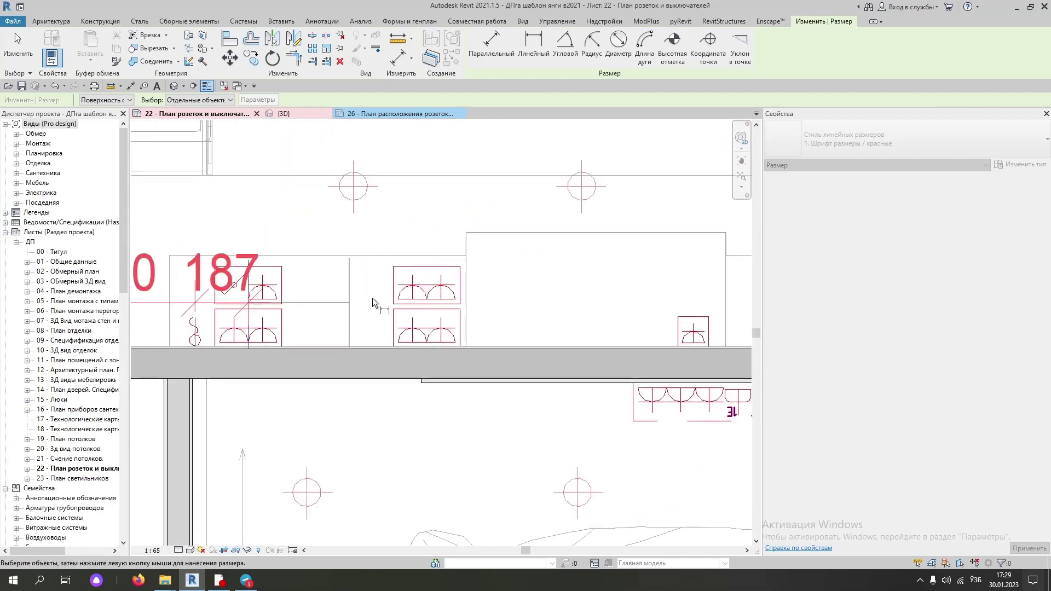
scroll(405, 296, "up", 1)
left_click(436, 284)
scroll(445, 277, "down", 2)
scroll(573, 305, "up", 2)
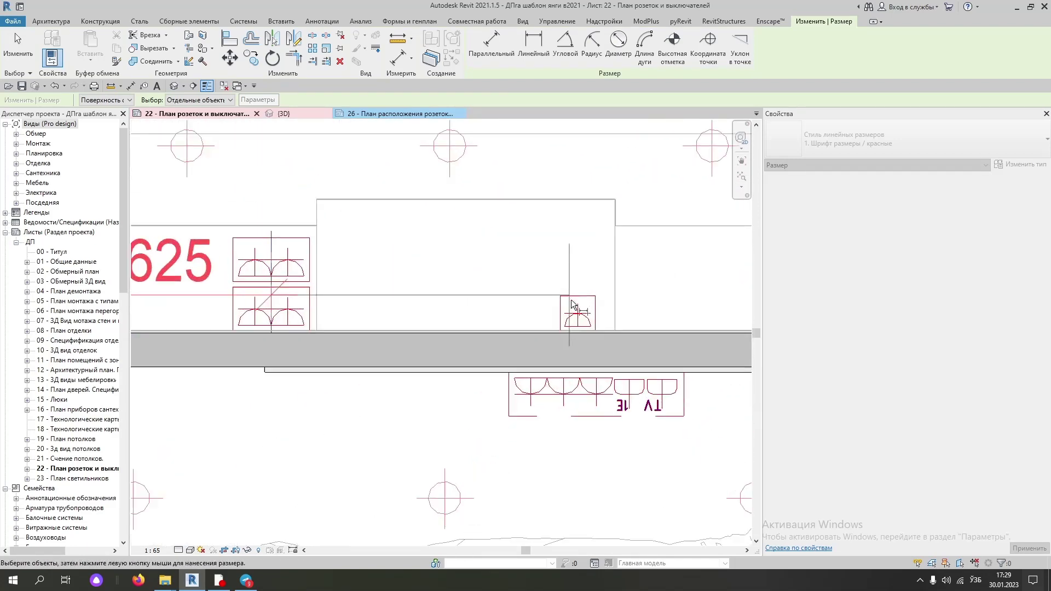
left_click(573, 305)
scroll(580, 274, "down", 2)
scroll(581, 269, "up", 2)
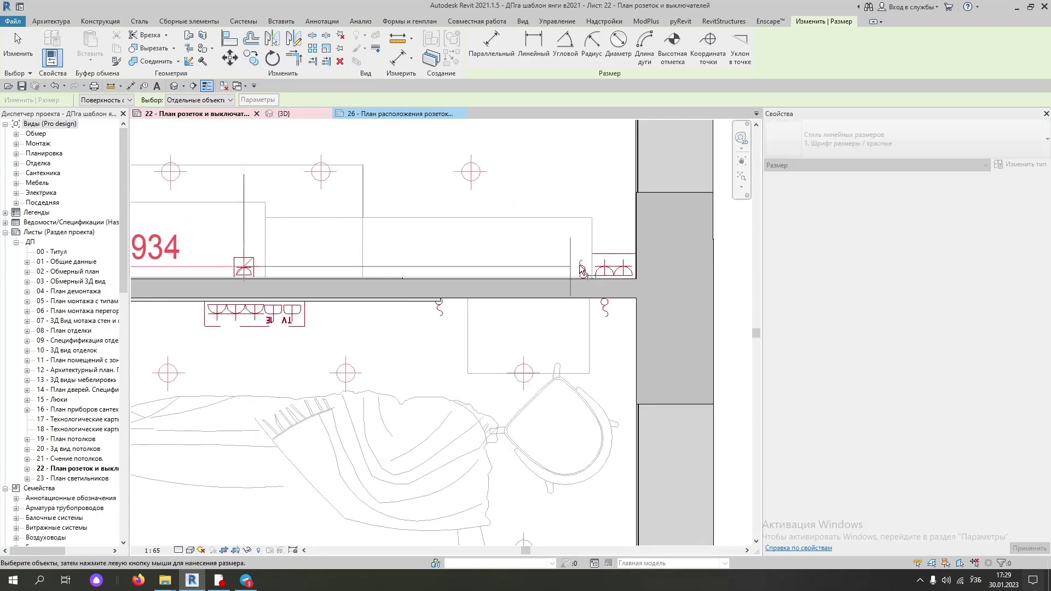
scroll(581, 270, "up", 1)
scroll(570, 274, "up", 1)
scroll(568, 277, "up", 1)
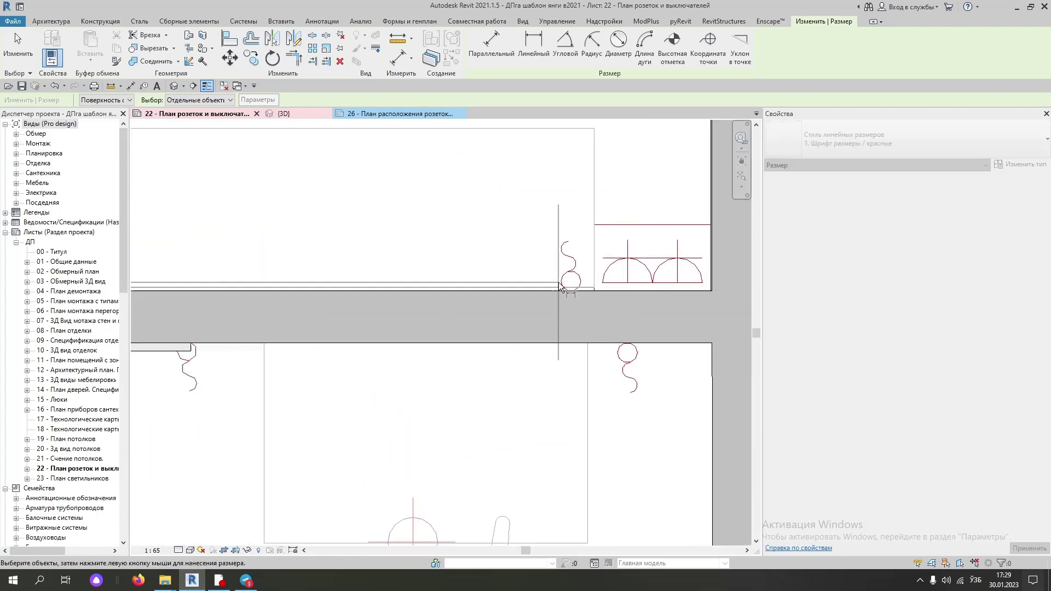
scroll(574, 279, "up", 1)
scroll(577, 279, "down", 1)
scroll(575, 277, "down", 1)
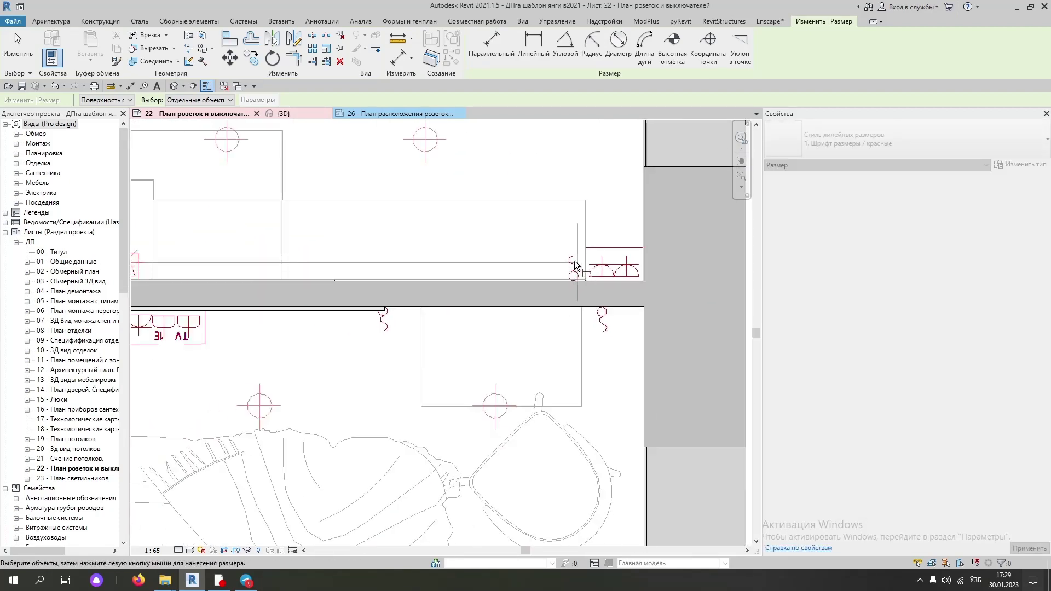
scroll(572, 271, "down", 1)
scroll(572, 272, "down", 1)
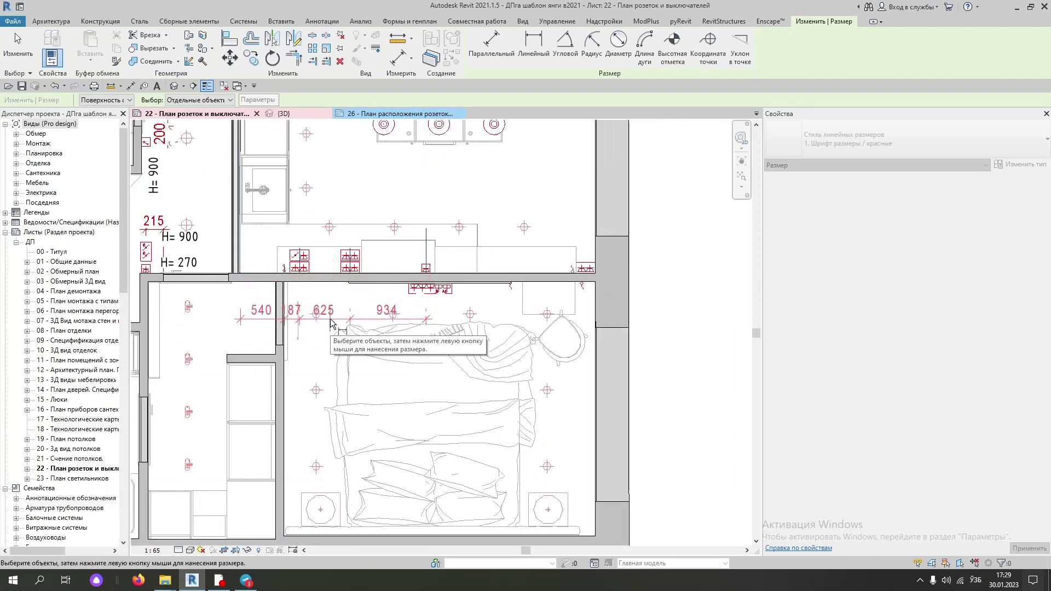
scroll(597, 260, "up", 3)
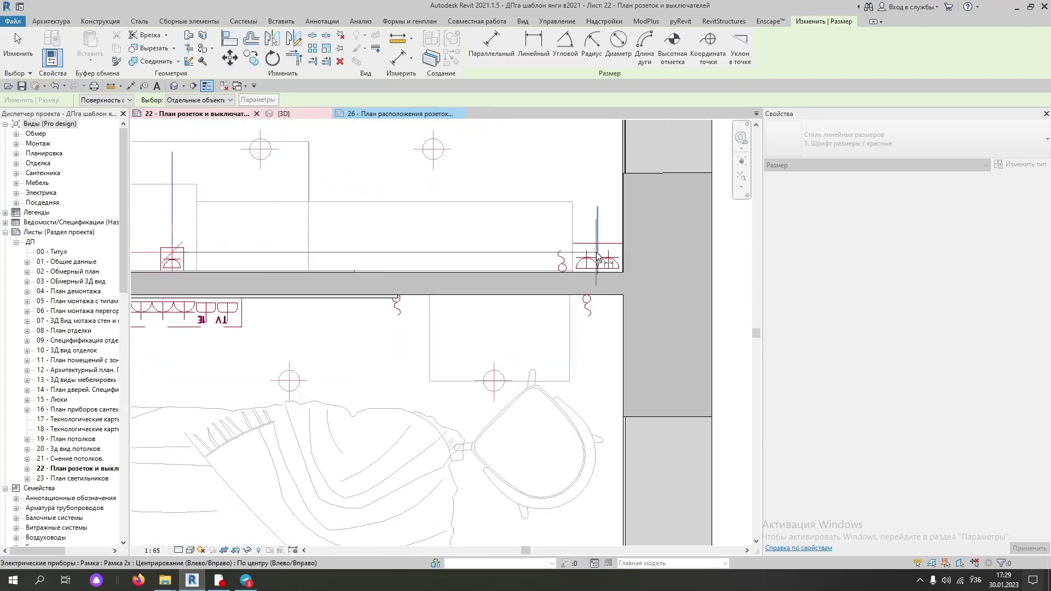
left_click(597, 258)
left_click(557, 196)
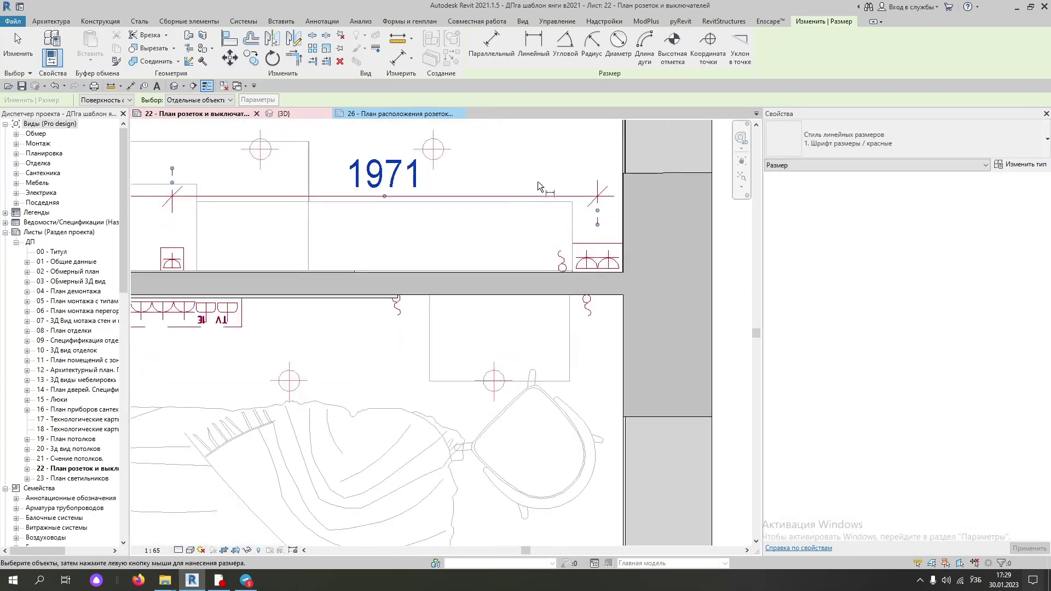
- Extend the chain dimension's witness lines to the wall end, adding a 117 segment
left_click(21, 25)
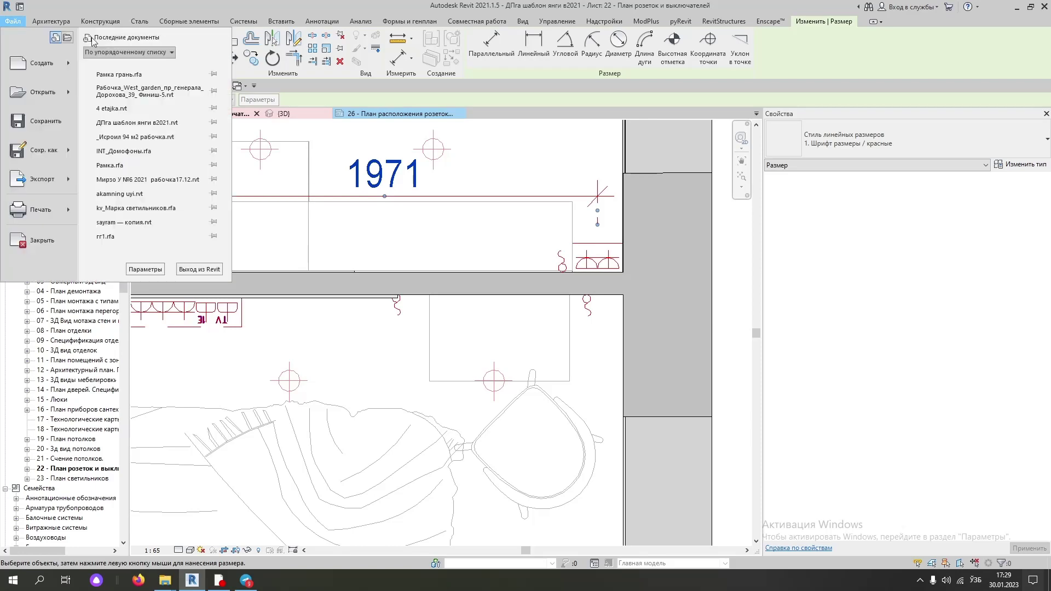
key("Escape")
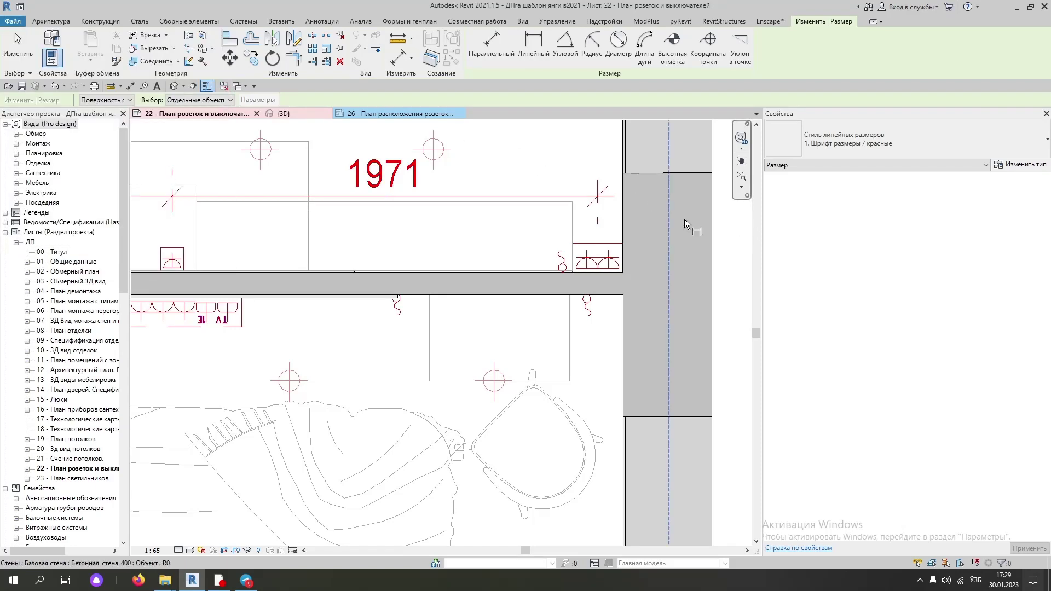
key("Escape")
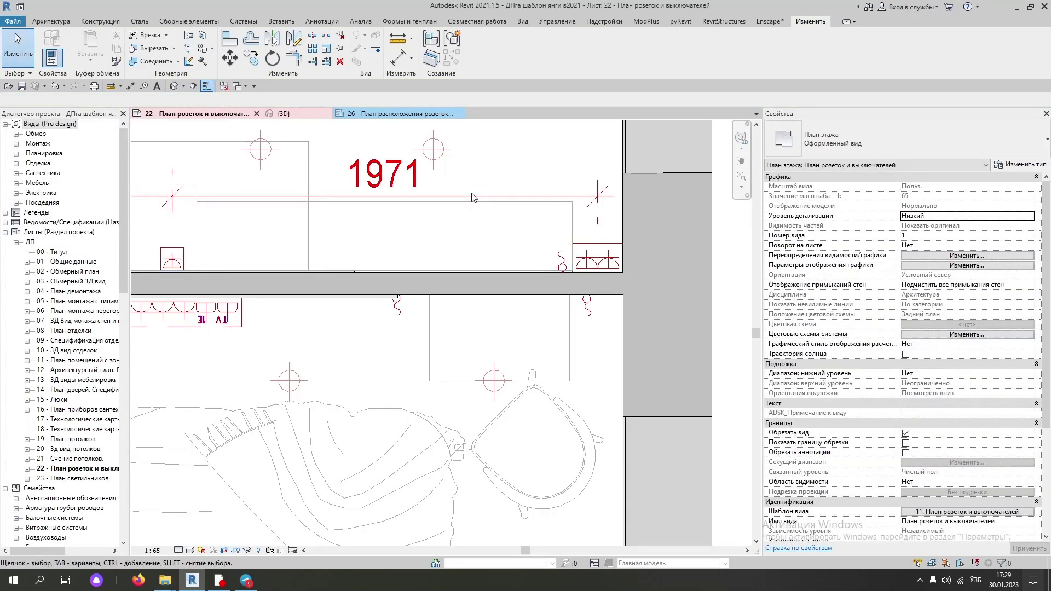
left_click(541, 197)
scroll(638, 207, "up", 3)
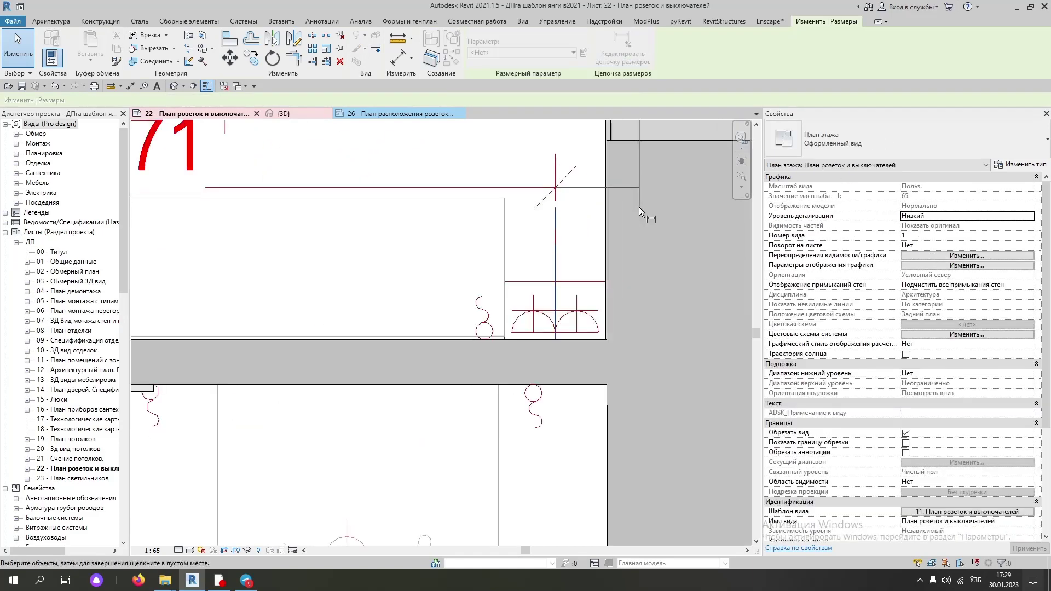
scroll(613, 241, "up", 4)
scroll(545, 271, "down", 3)
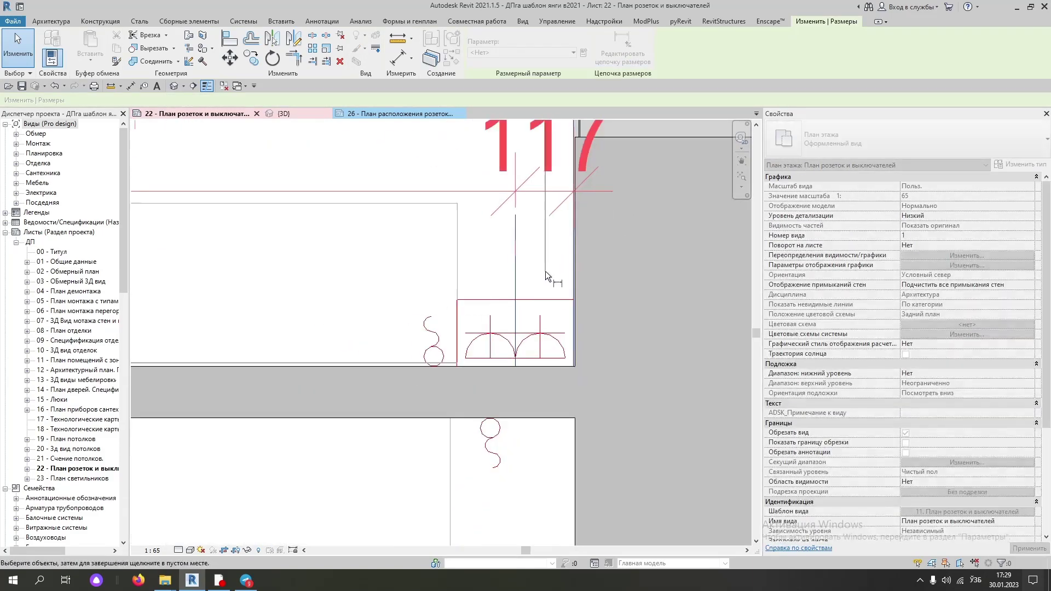
scroll(545, 271, "down", 2)
scroll(615, 270, "down", 2)
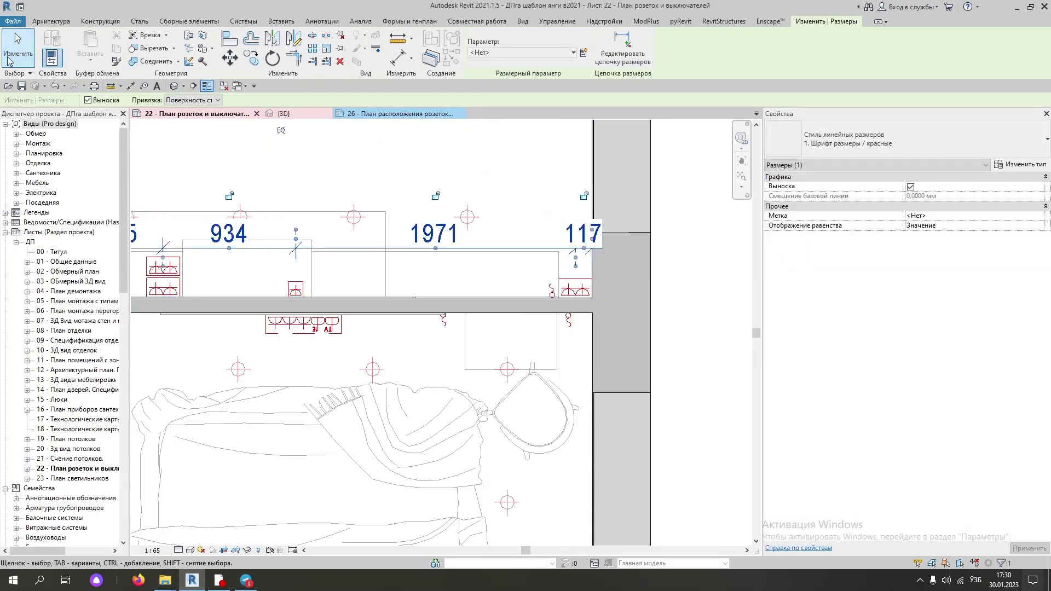
left_click(8, 59)
scroll(518, 279, "up", 4)
left_click(595, 317)
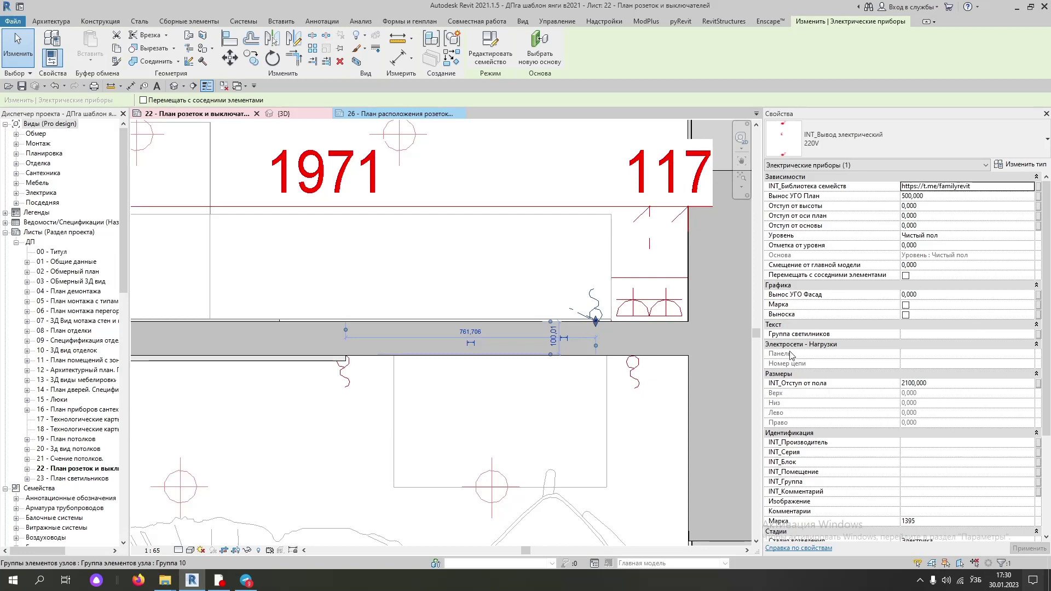
scroll(724, 329, "down", 1)
scroll(724, 329, "down", 3)
scroll(720, 337, "up", 1)
middle_click_drag(721, 336, 628, 330)
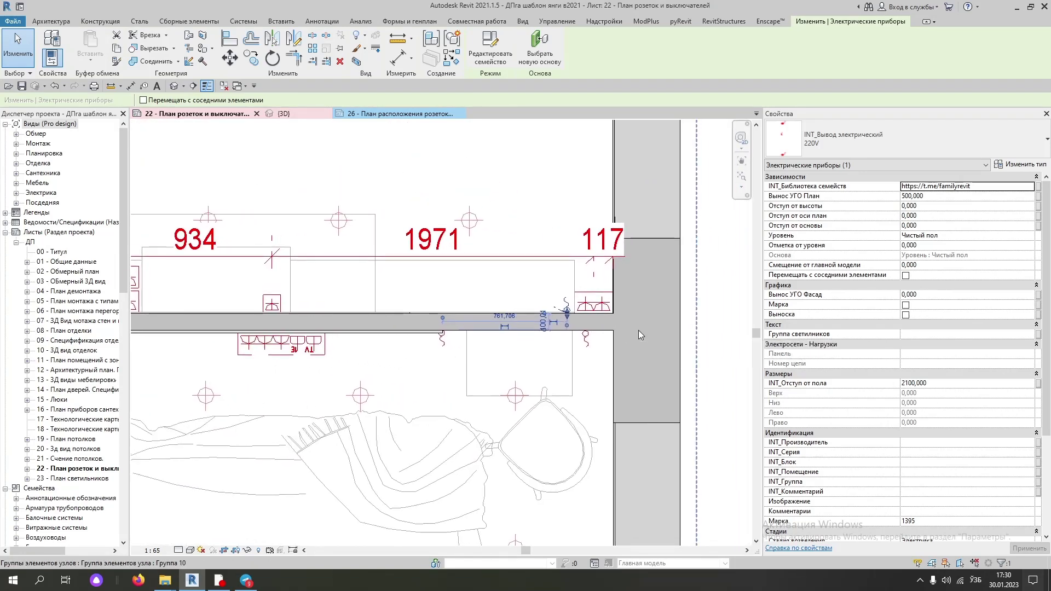
scroll(575, 310, "up", 1)
scroll(575, 310, "down", 1)
scroll(575, 311, "down", 2)
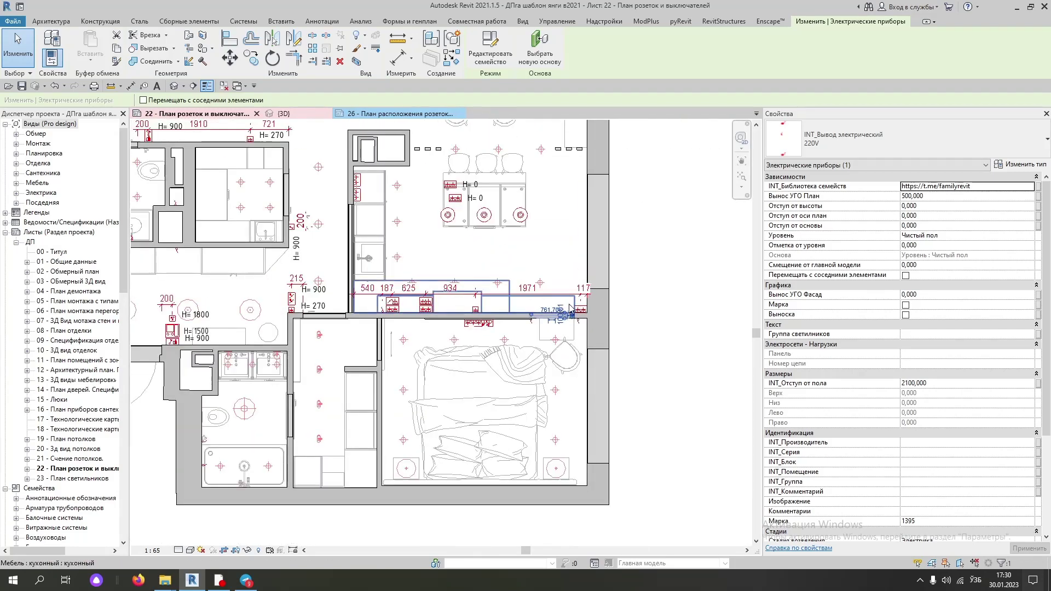
scroll(379, 314, "up", 5)
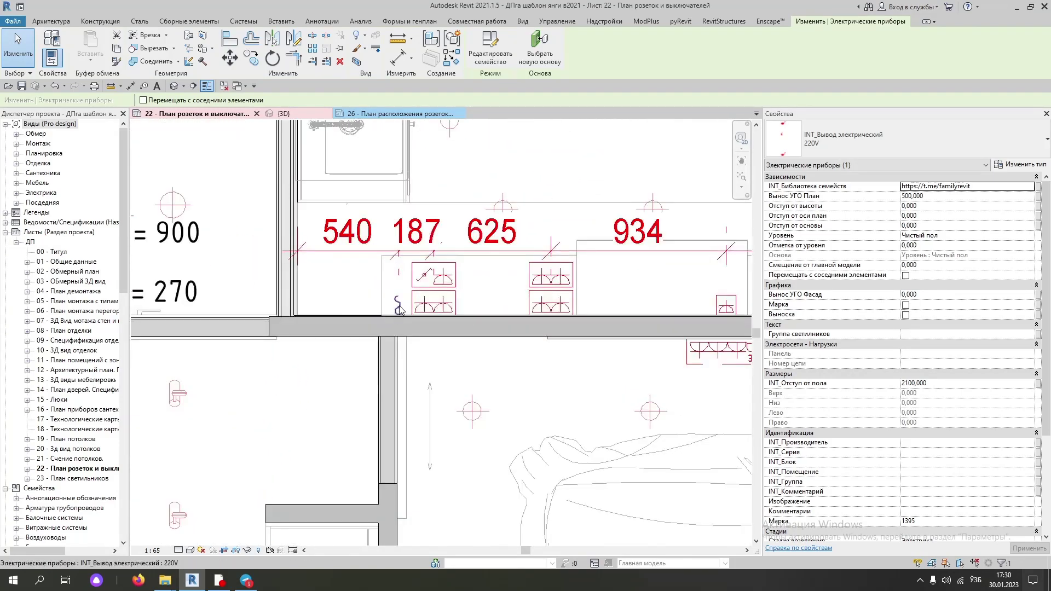
scroll(399, 310, "down", 3)
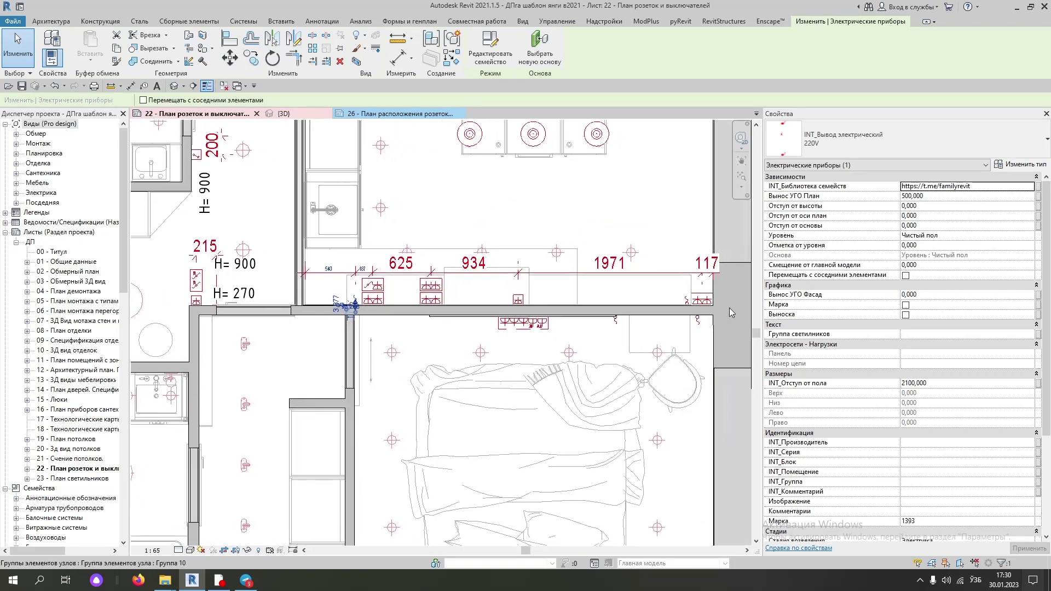
scroll(684, 329, "up", 4)
scroll(646, 334, "down", 3)
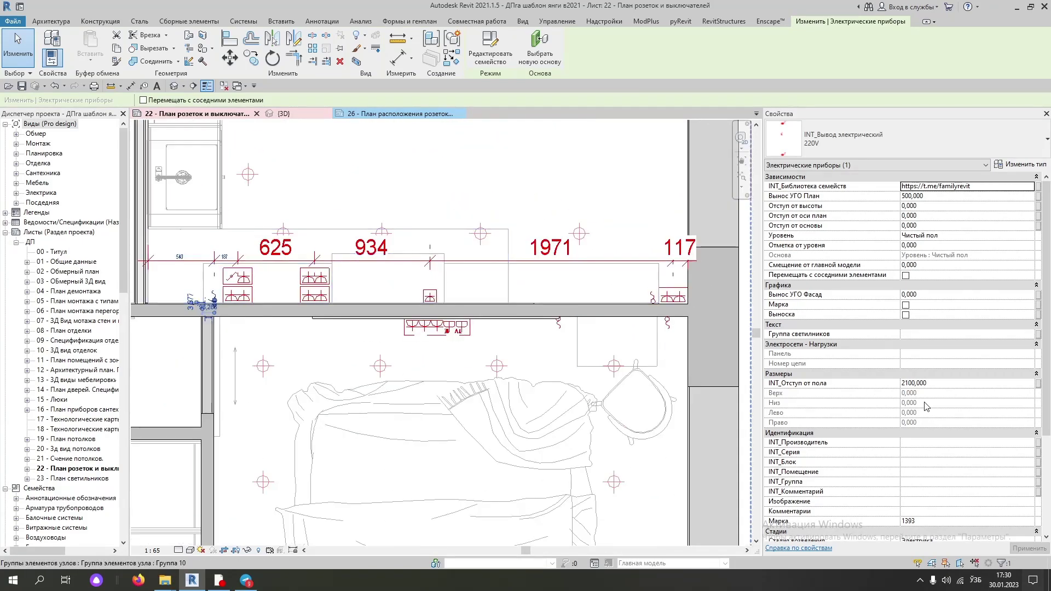
scroll(640, 298, "up", 2)
left_click(660, 305)
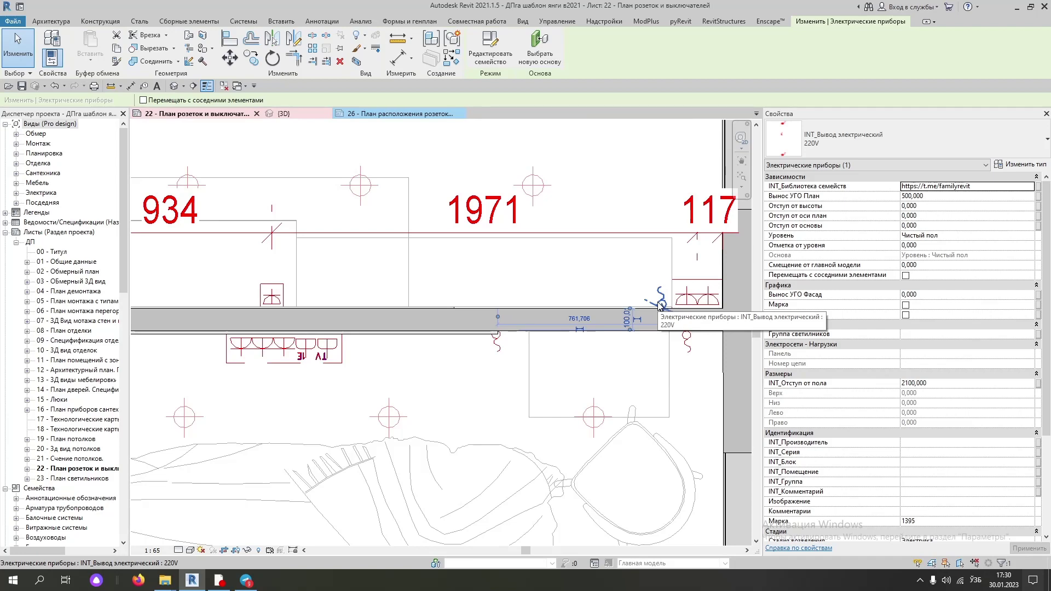
scroll(660, 305, "down", 2)
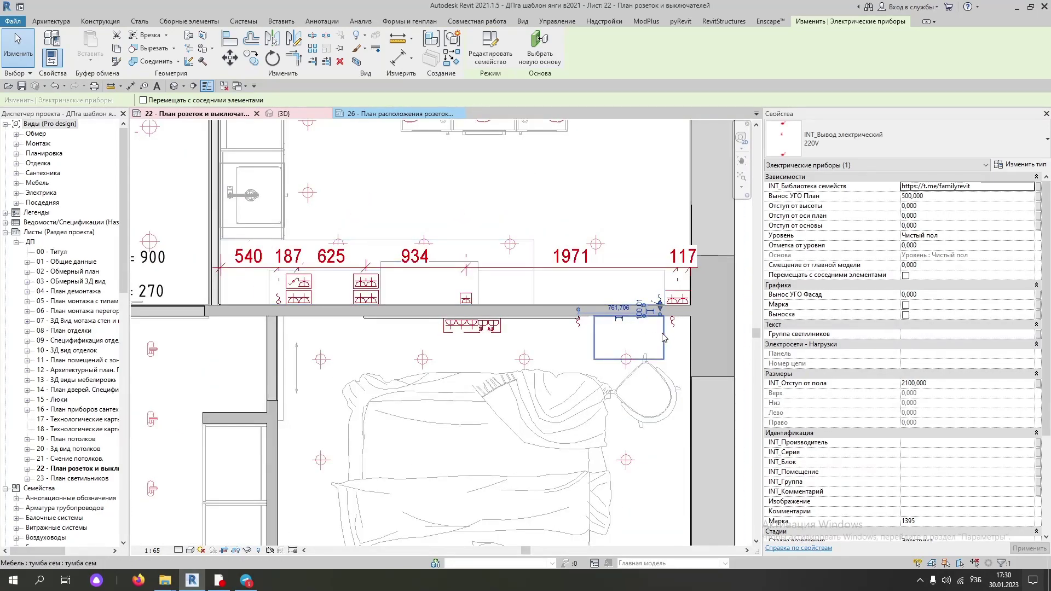
scroll(645, 311, "up", 2)
- Remove the witness line between 540 and 187 so the chain reads 726
left_click(673, 238)
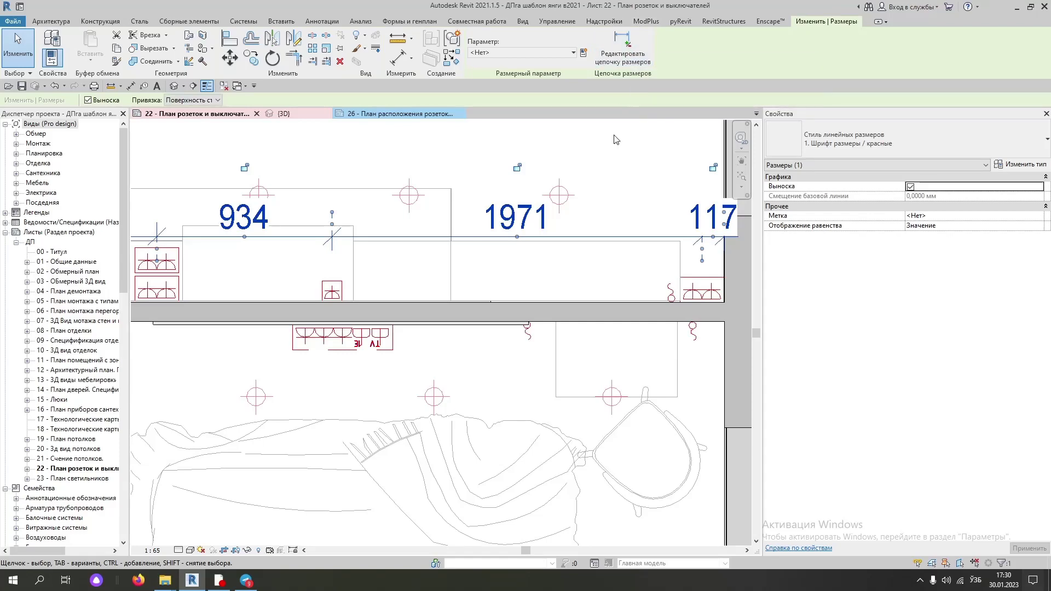
scroll(617, 227, "down", 3)
middle_click_drag(385, 281, 448, 284)
scroll(492, 271, "up", 1)
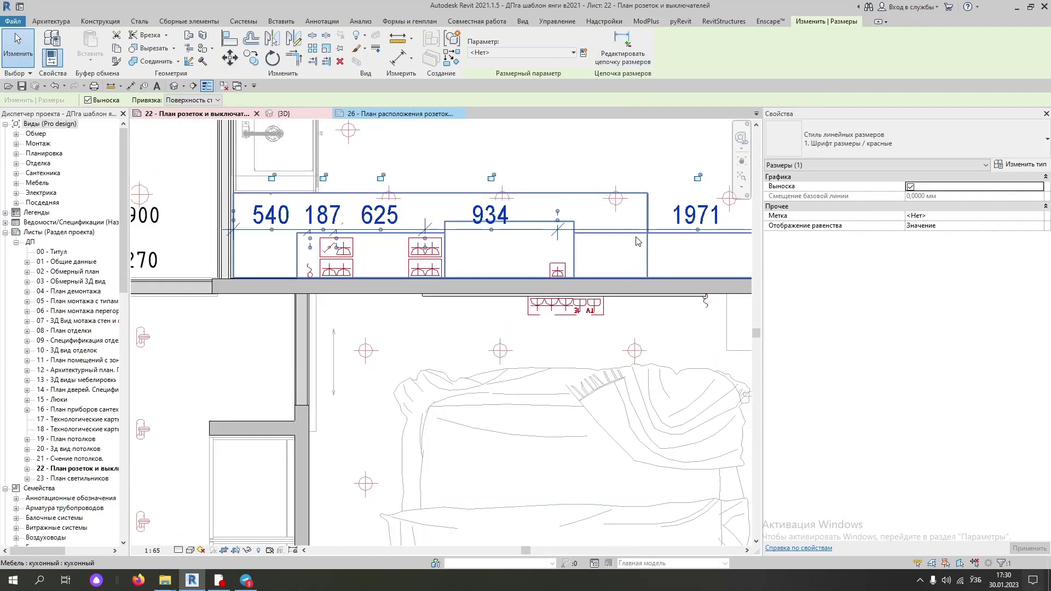
left_click(622, 53)
scroll(293, 274, "up", 3)
scroll(293, 274, "down", 1)
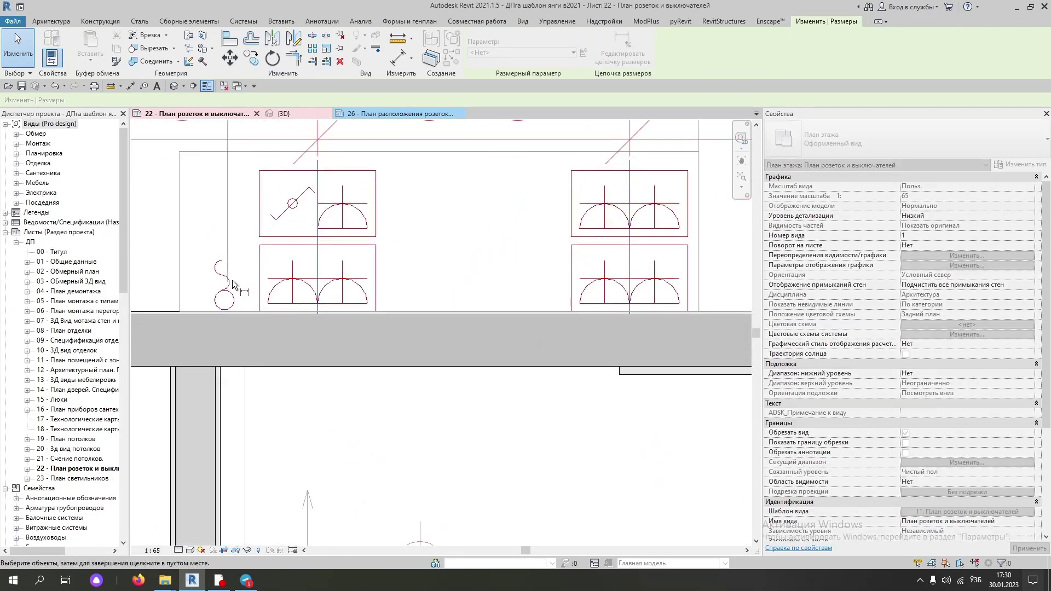
scroll(277, 288, "down", 3)
left_click(402, 174)
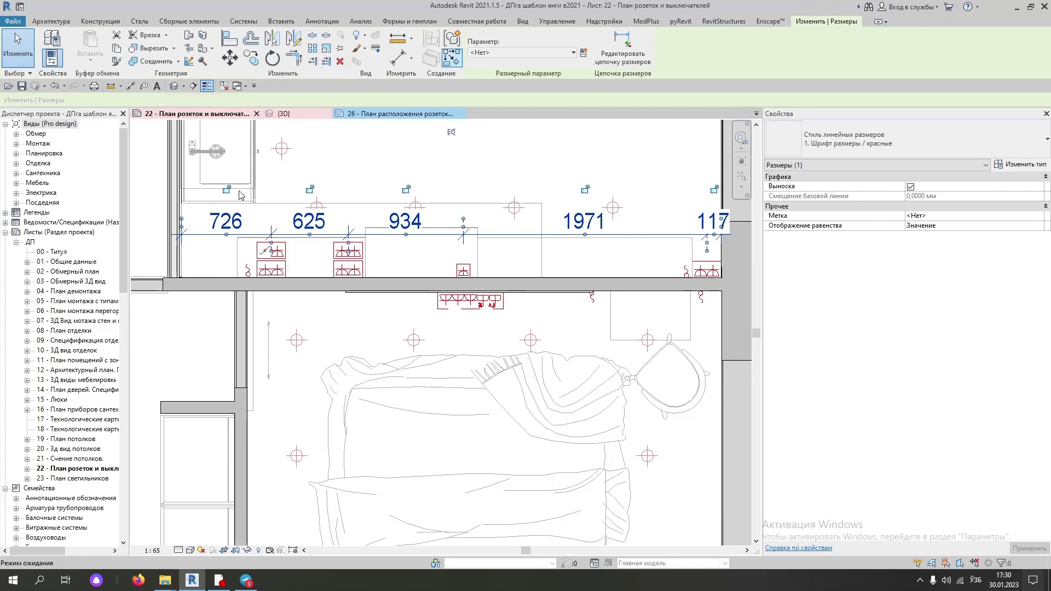
- Add an aligned 280 dimension from the right-end outlet to the wall face
key("d")
key("i")
scroll(189, 289, "up", 2)
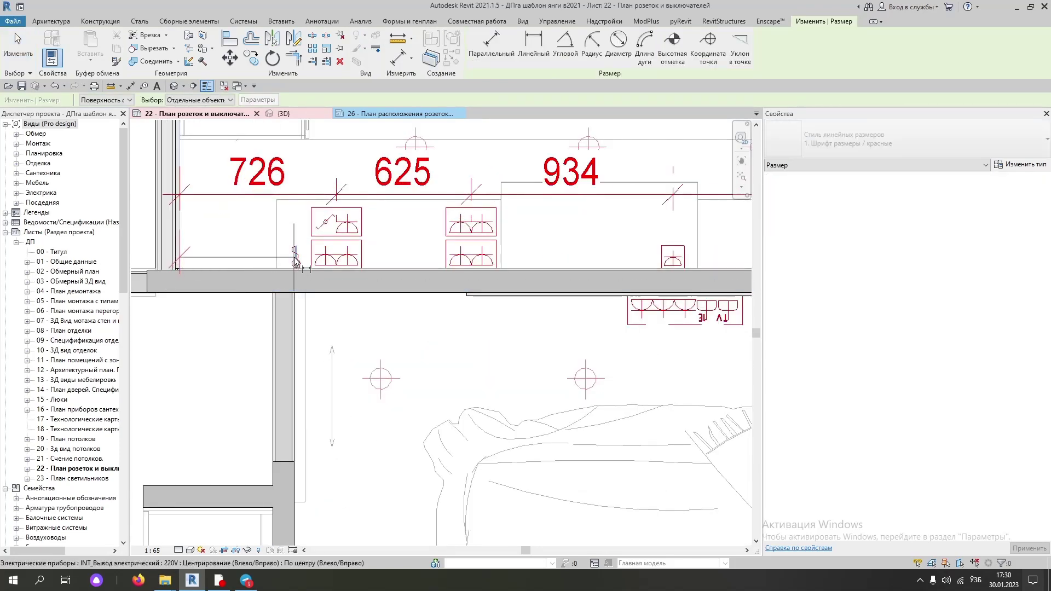
scroll(371, 220, "down", 4)
middle_click_drag(744, 219, 470, 210)
scroll(476, 214, "up", 4)
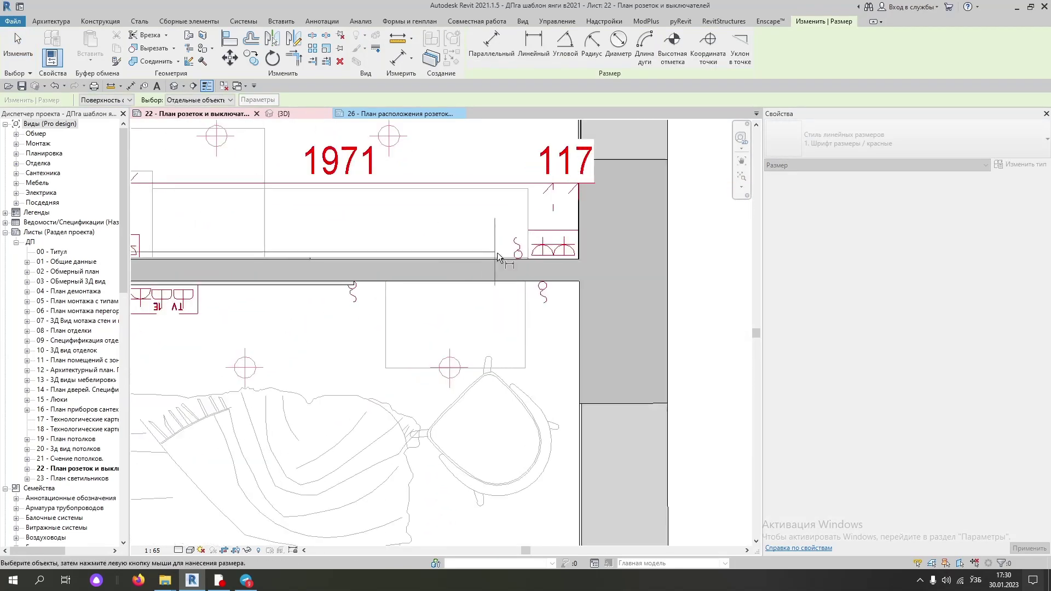
left_click(520, 256)
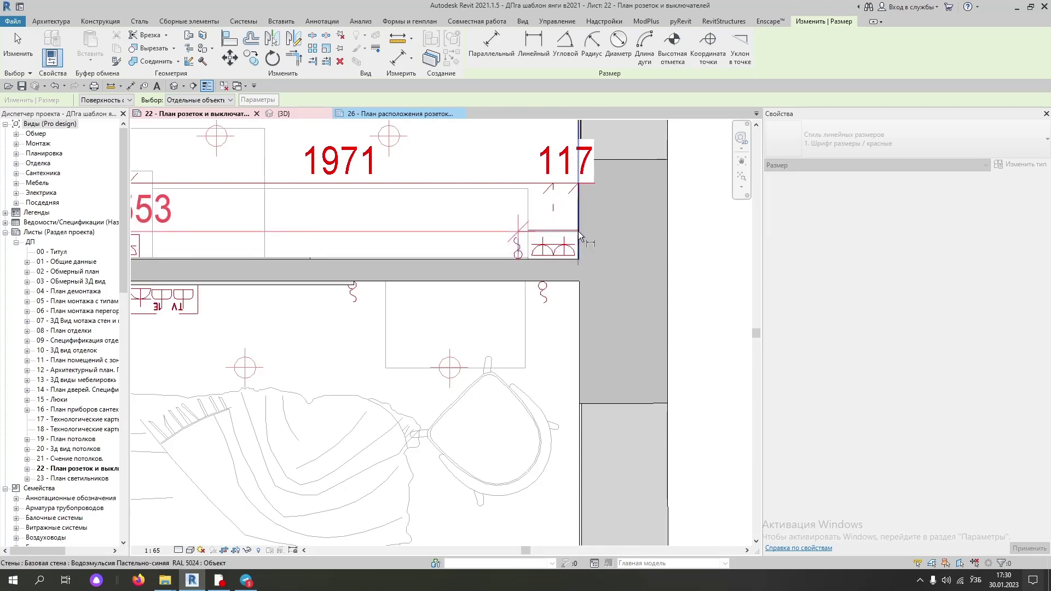
scroll(506, 234, "down", 2)
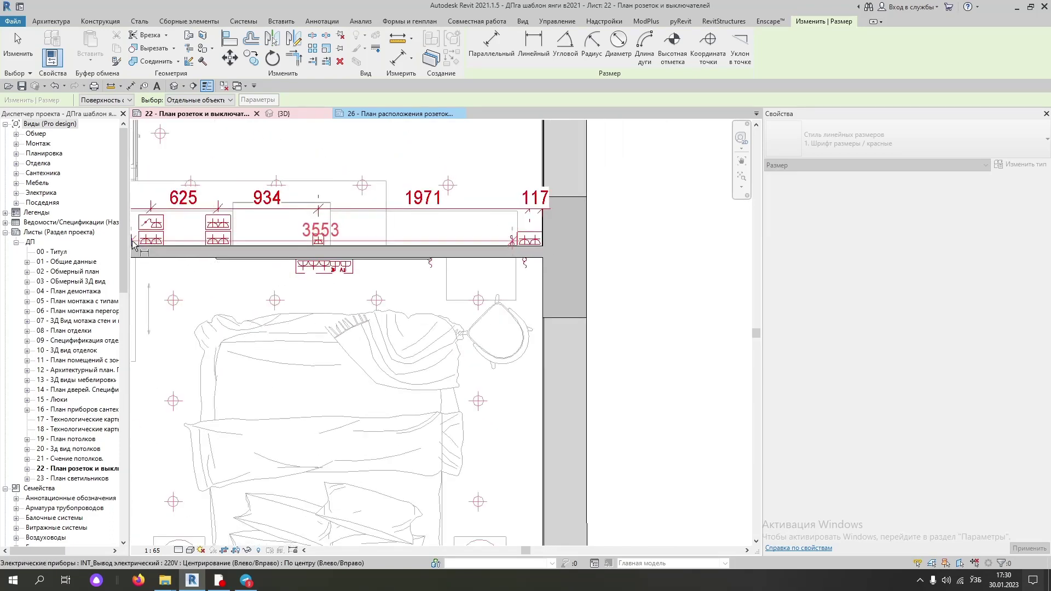
scroll(523, 248, "up", 2)
scroll(522, 248, "up", 2)
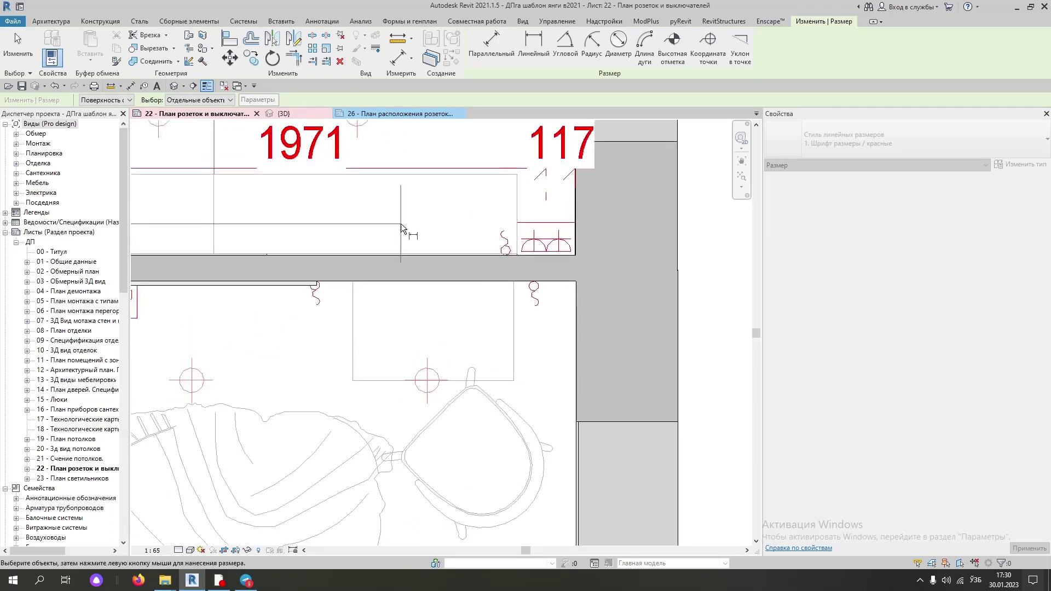
scroll(405, 230, "down", 2)
middle_click_drag(218, 222, 352, 240)
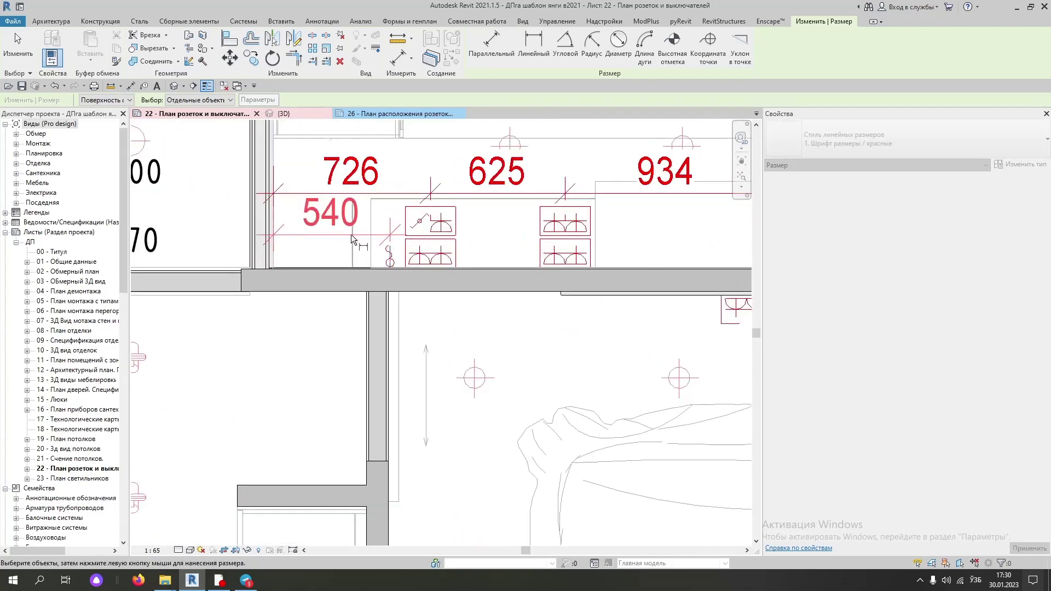
scroll(340, 241, "down", 2)
middle_click_drag(657, 236, 230, 230)
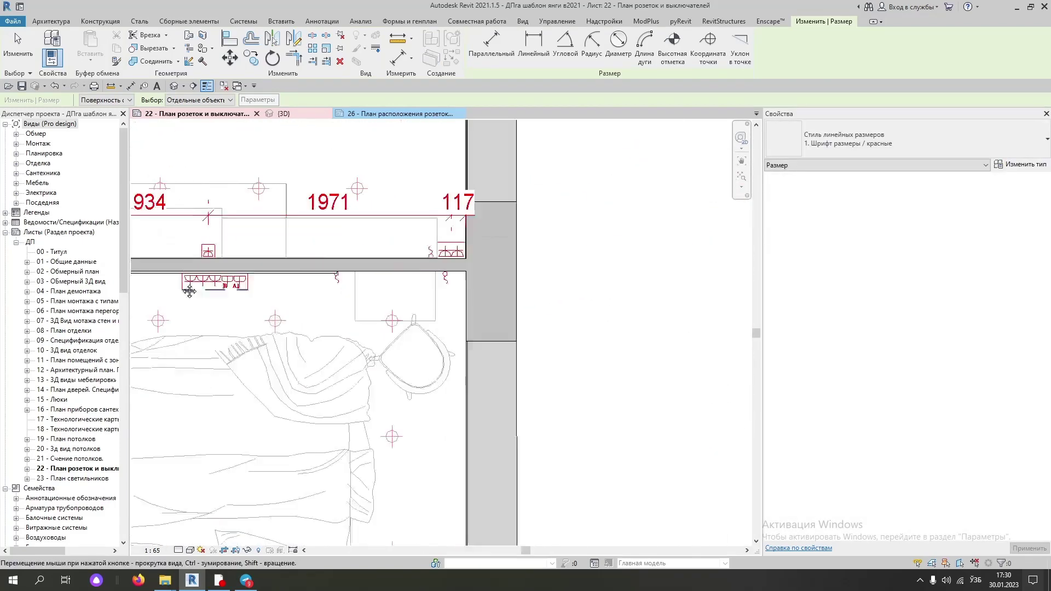
scroll(221, 227, "up", 2)
scroll(222, 227, "up", 2)
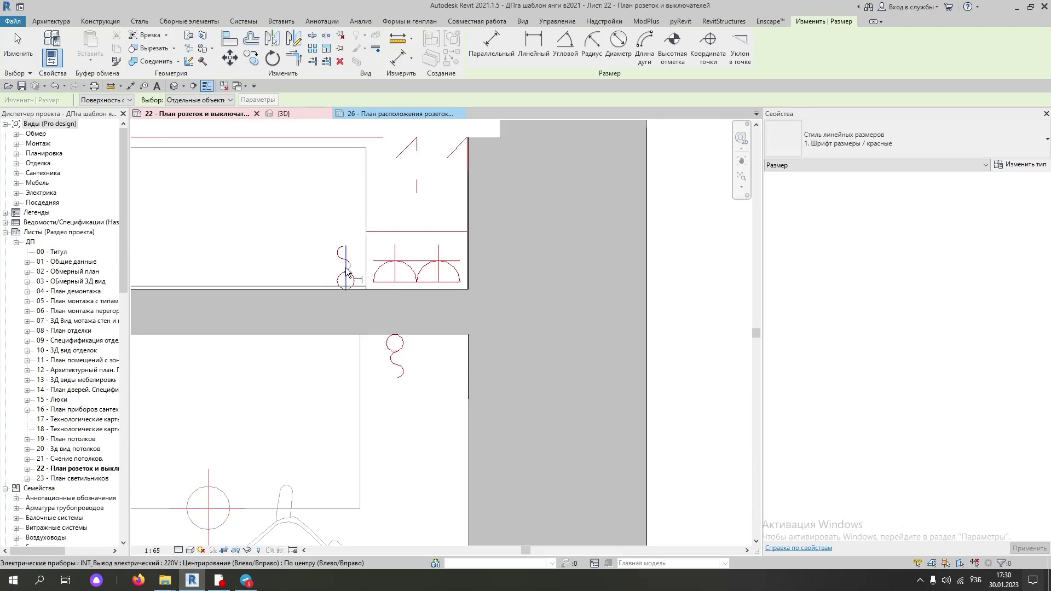
left_click(465, 212)
scroll(428, 211, "down", 1)
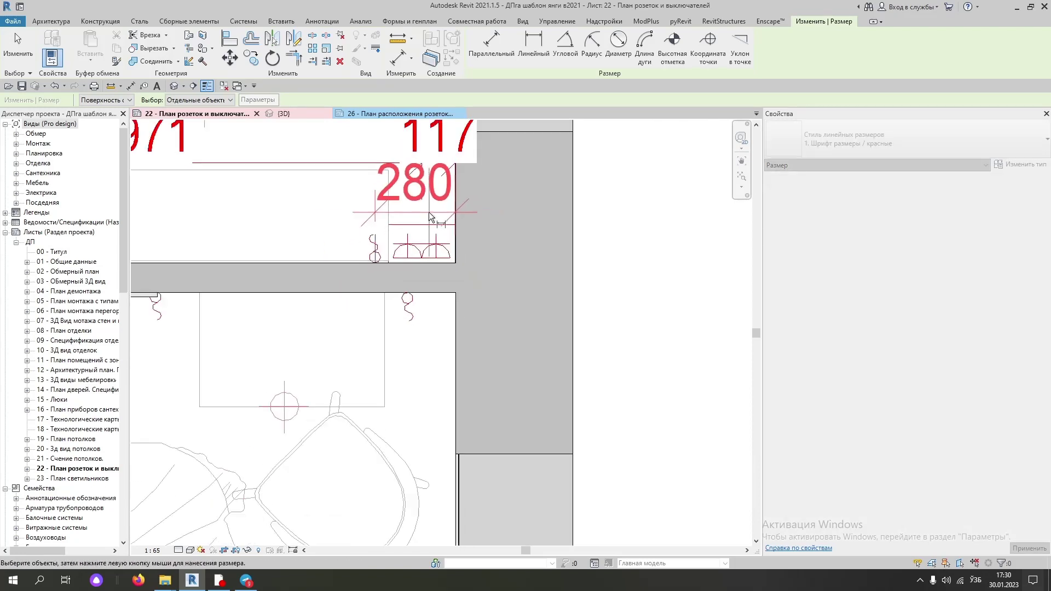
left_click(345, 204)
scroll(346, 203, "down", 1)
scroll(306, 207, "down", 1)
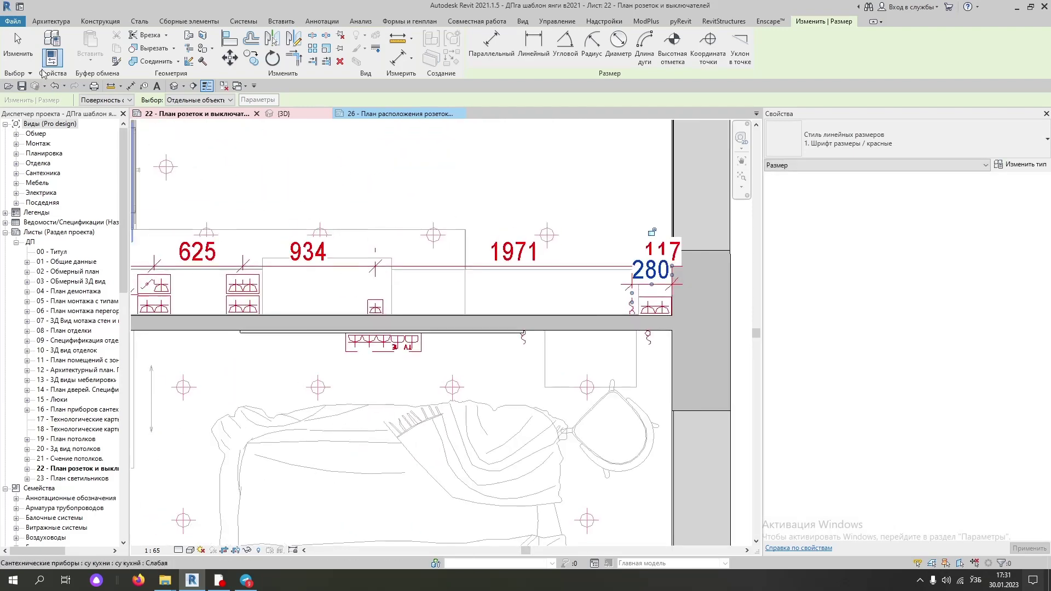
- Drag the kitchen chain's first witness-line ends down toward the cabinets
key("Escape")
key("Escape")
left_click(415, 269)
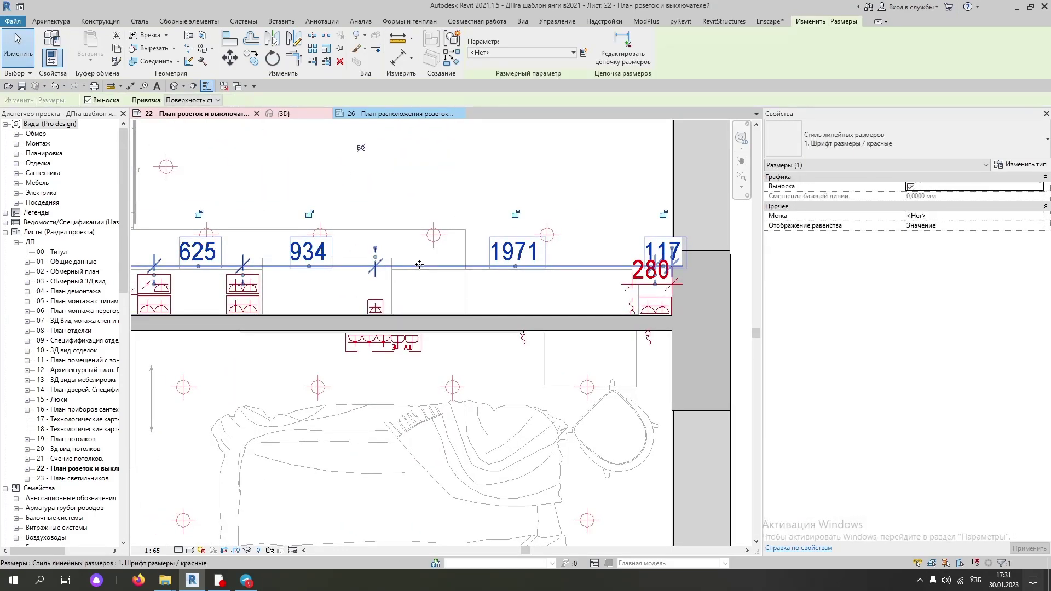
middle_click_drag(414, 269, 411, 228)
scroll(411, 228, "down", 1)
scroll(411, 228, "down", 1)
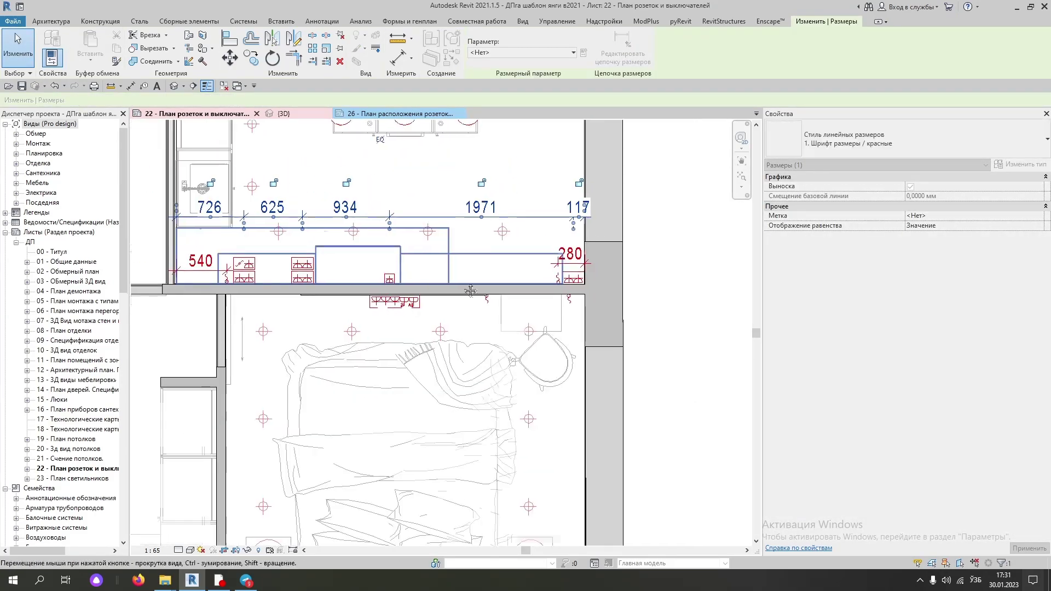
scroll(356, 261, "up", 2)
scroll(348, 265, "up", 1)
left_click_drag(346, 244, 346, 280)
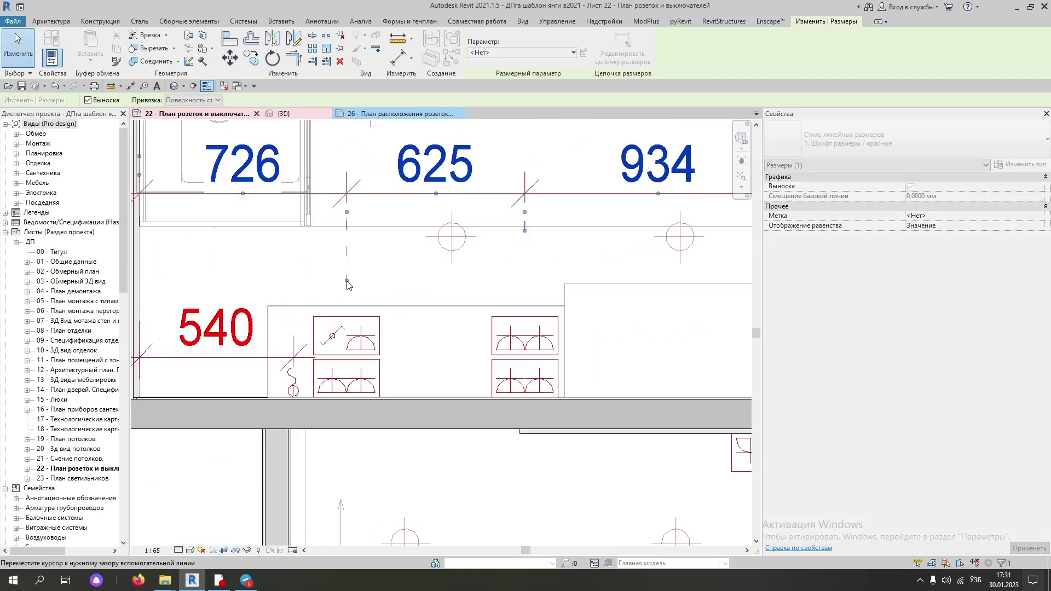
left_click_drag(524, 230, 519, 300)
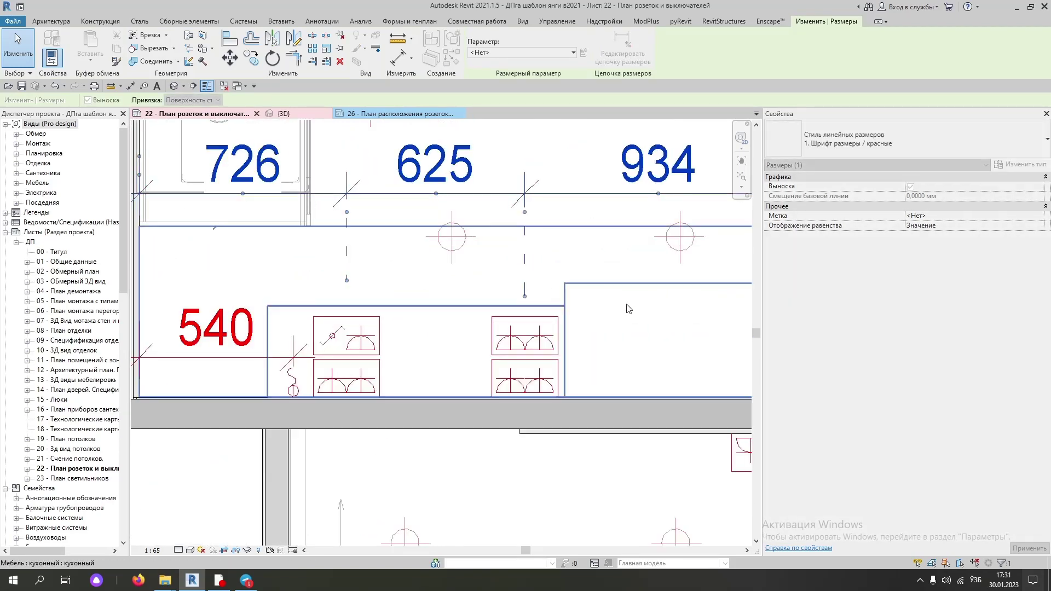
middle_click_drag(518, 301, 389, 301)
scroll(390, 301, "down", 1)
scroll(476, 228, "up", 2)
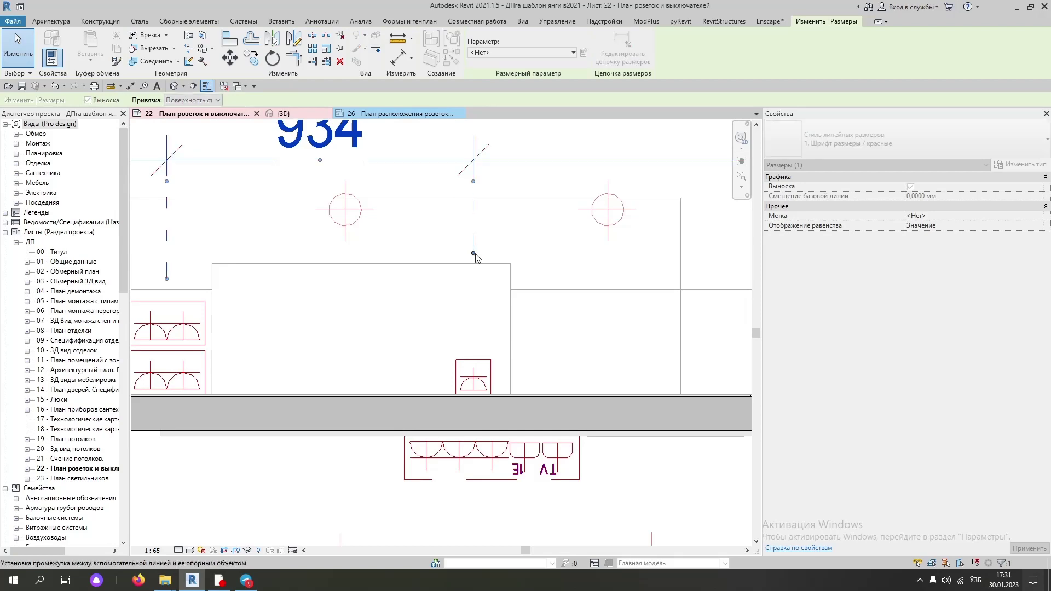
scroll(476, 241, "down", 1)
- Extend the remaining witness lines, including the leftmost, down to the cabinet outlet frames
middle_click_drag(684, 230, 465, 230)
scroll(719, 230, "up", 1)
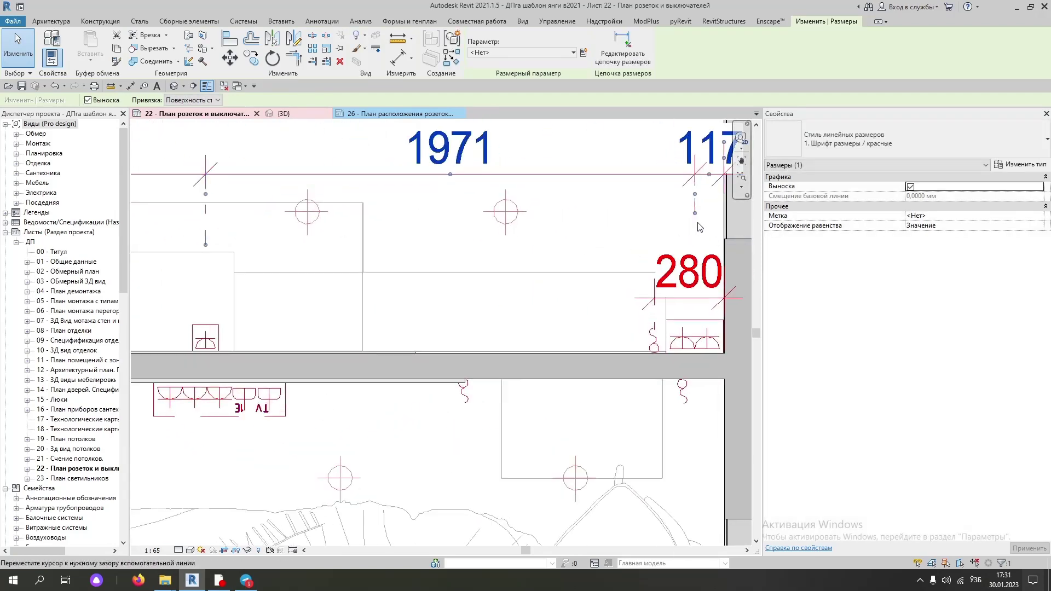
scroll(719, 230, "down", 3)
scroll(367, 266, "up", 2)
scroll(317, 274, "up", 2)
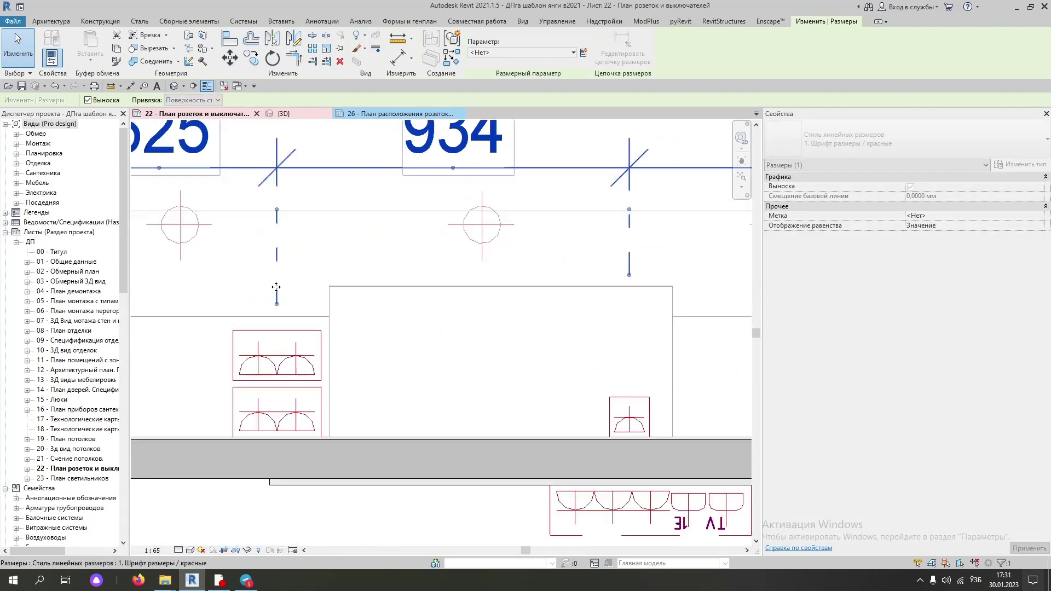
scroll(277, 253, "down", 2)
mouse_move(180, 274)
middle_mouse_down()
mouse_move(305, 280)
mouse_move(272, 218)
middle_mouse_up()
scroll(305, 280, "up", 1)
scroll(295, 274, "up", 2)
scroll(271, 219, "down", 1)
scroll(270, 235, "down", 2)
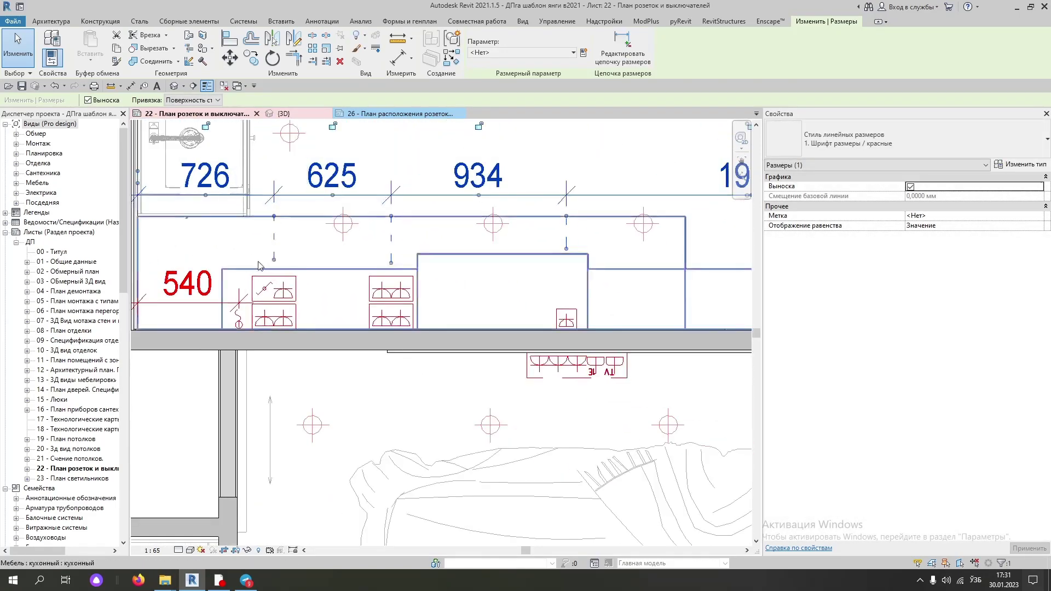
scroll(268, 240, "up", 1)
scroll(269, 239, "up", 2)
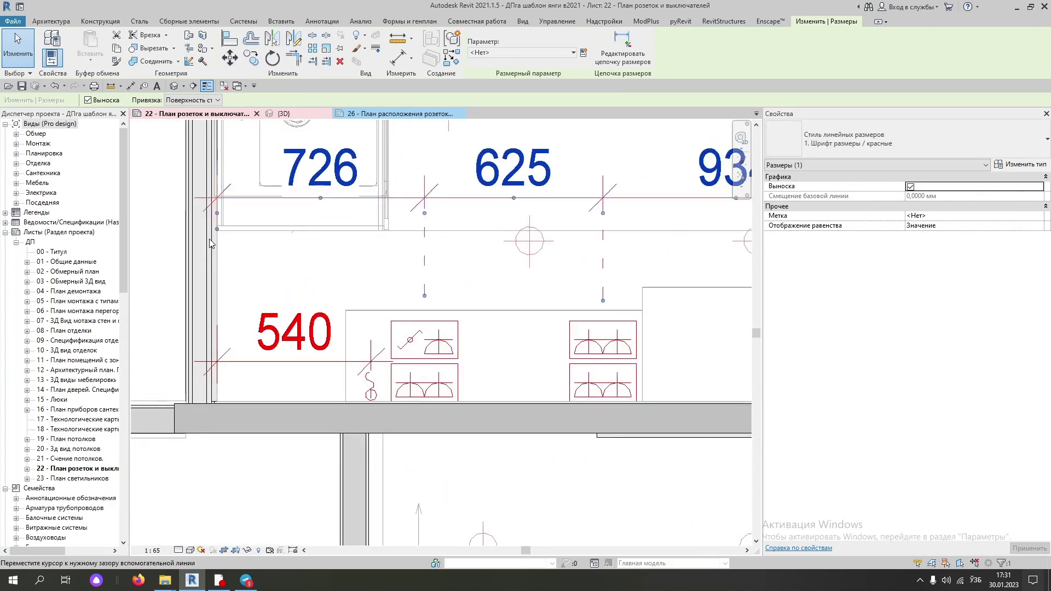
left_click_drag(212, 244, 218, 265)
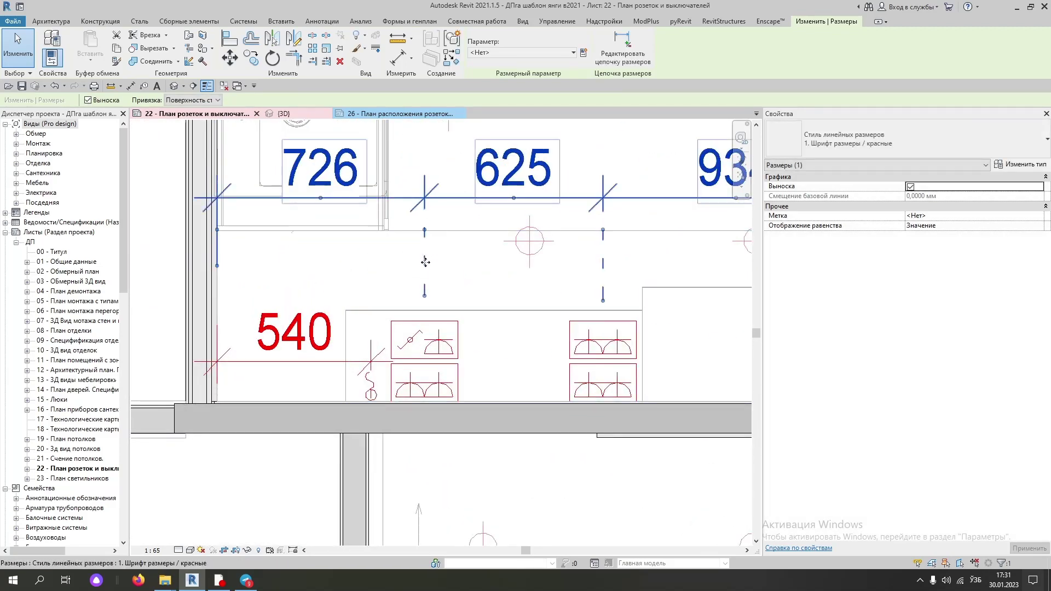
scroll(426, 298, "up", 1)
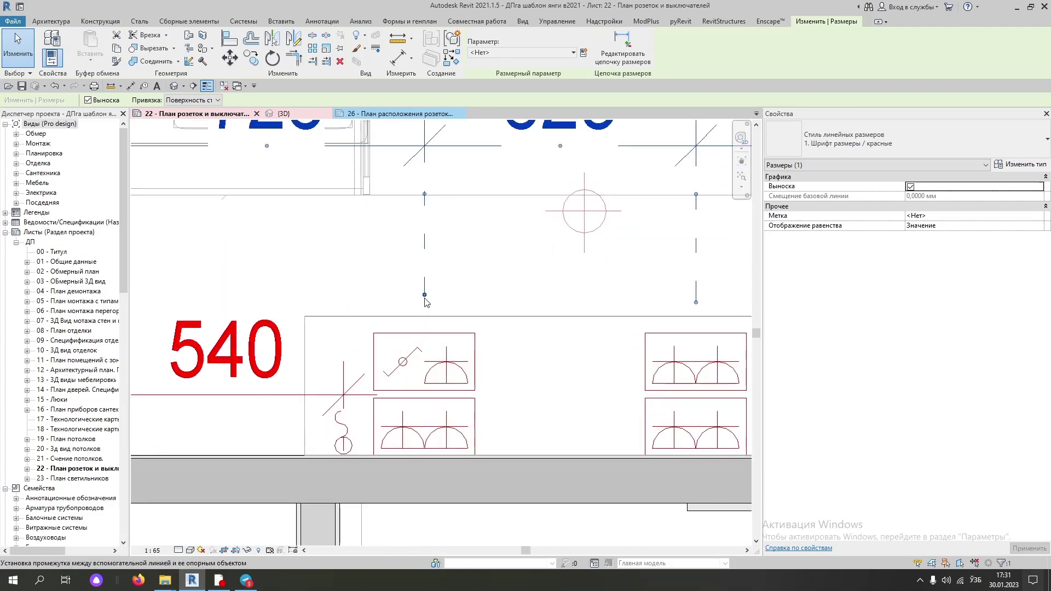
scroll(425, 299, "down", 1)
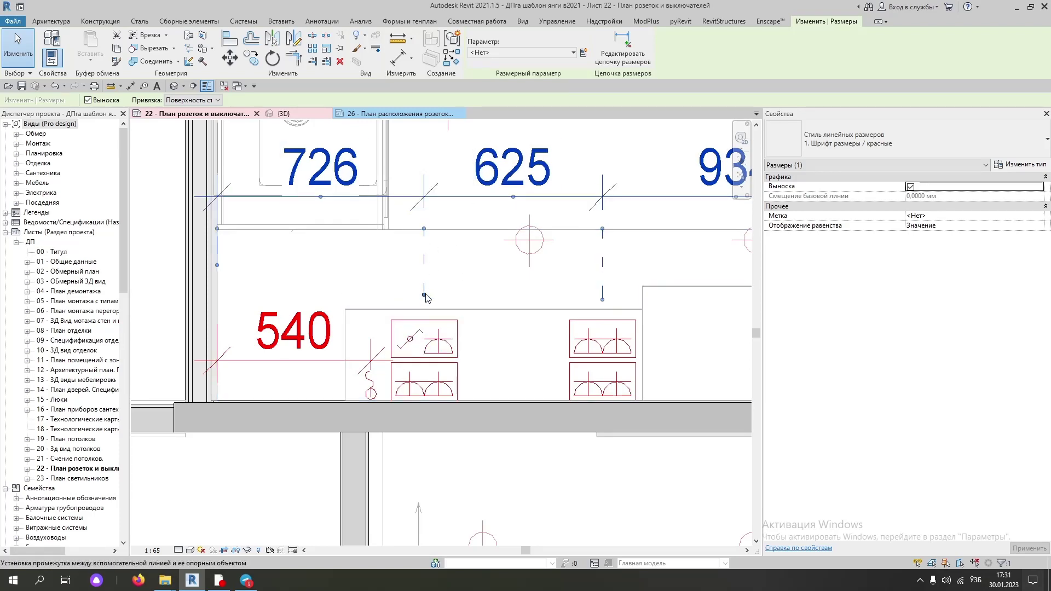
scroll(426, 297, "up", 1)
left_click_drag(424, 250, 426, 304)
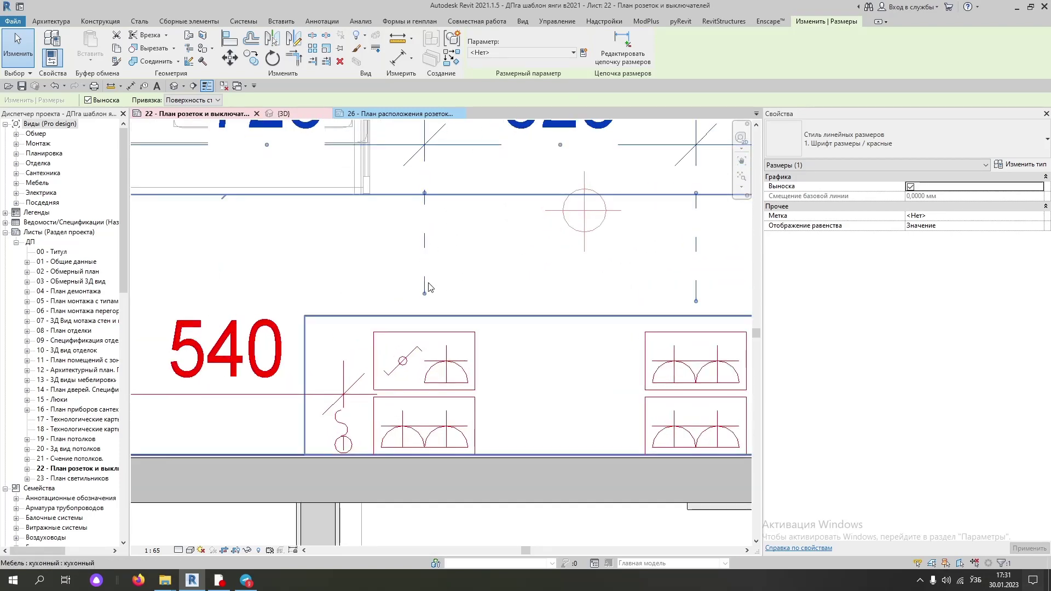
scroll(426, 304, "down", 3)
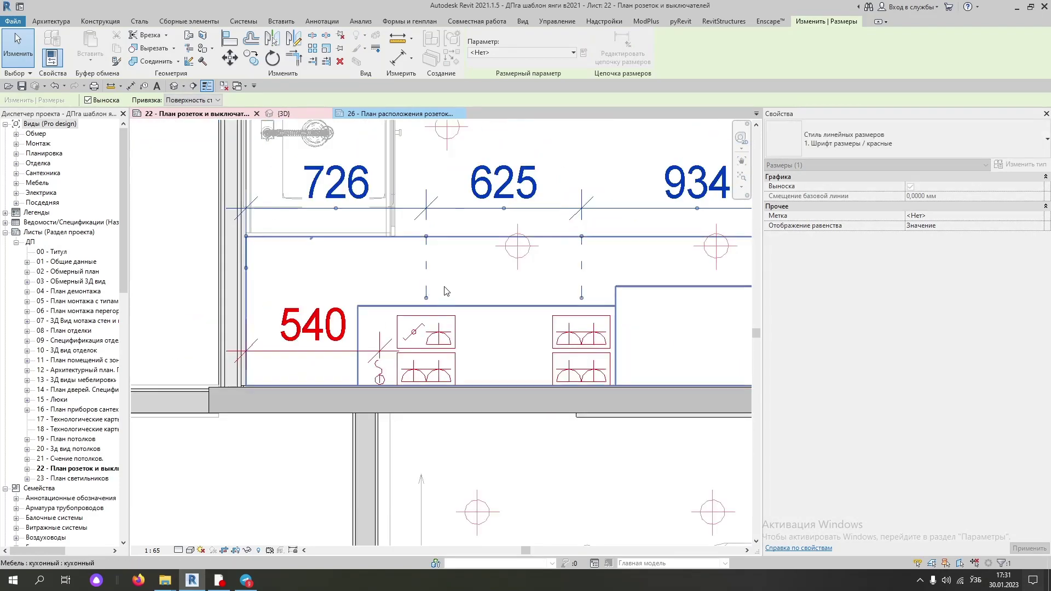
scroll(169, 494, "down", 2)
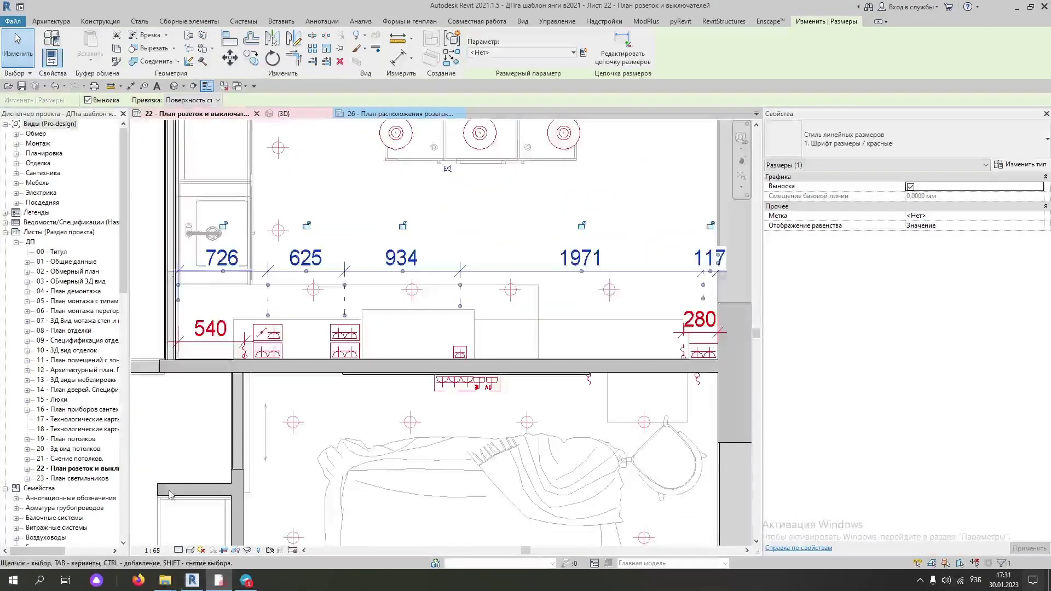
scroll(287, 301, "up", 2)
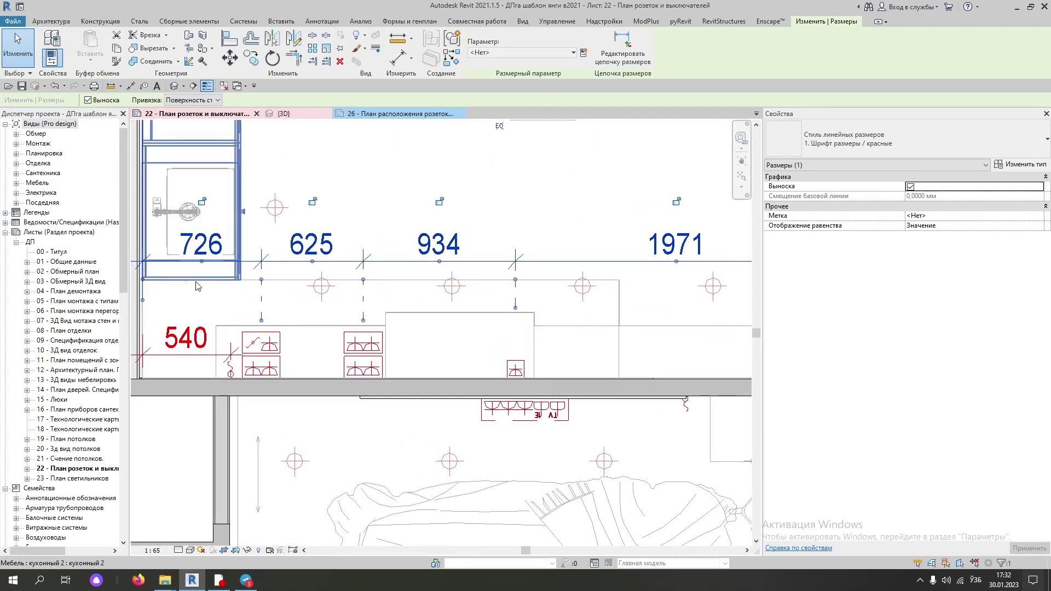
scroll(338, 286, "up", 2)
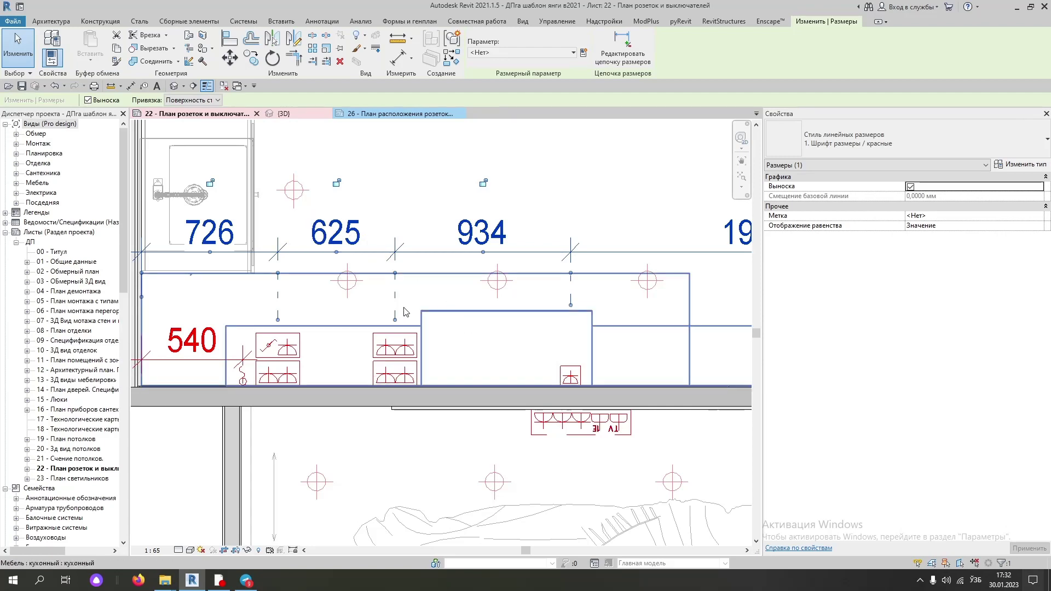
- Move the single Рамка 1x socket frame so the chain reads 935 and 1970
left_click(569, 368)
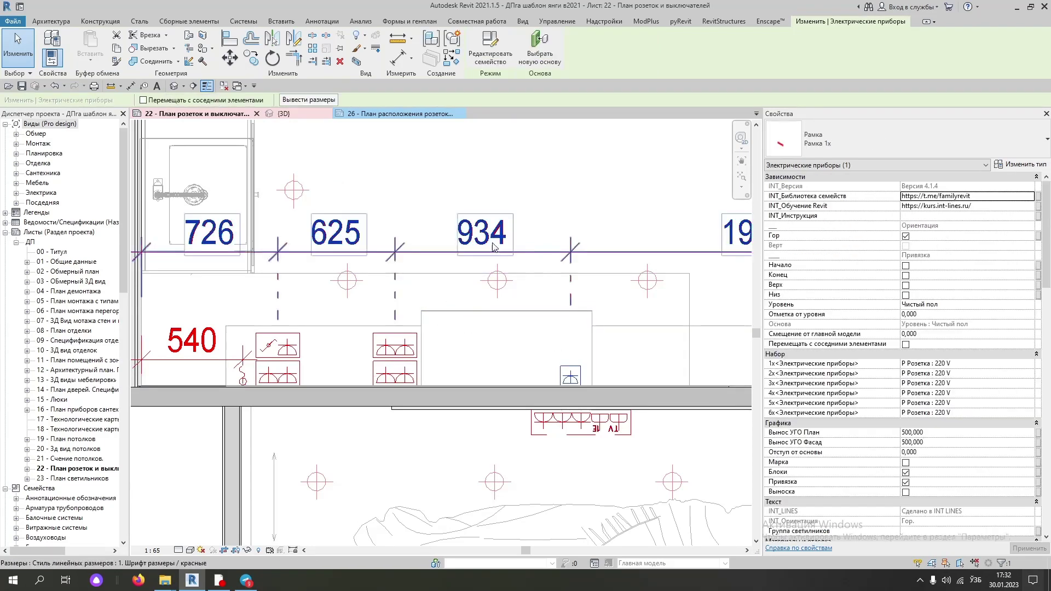
left_click(231, 59)
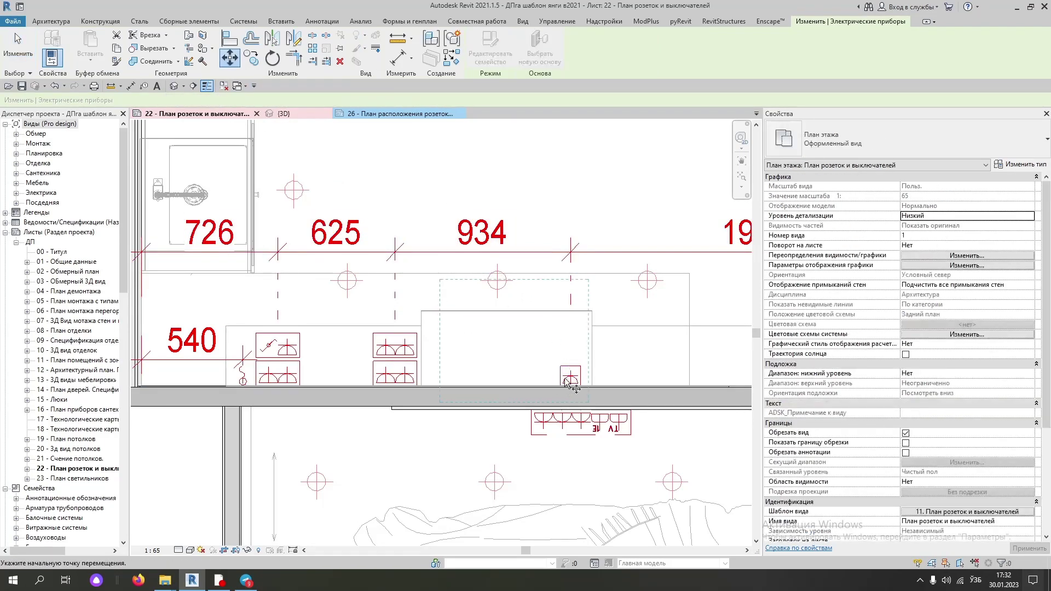
scroll(553, 383, "up", 2)
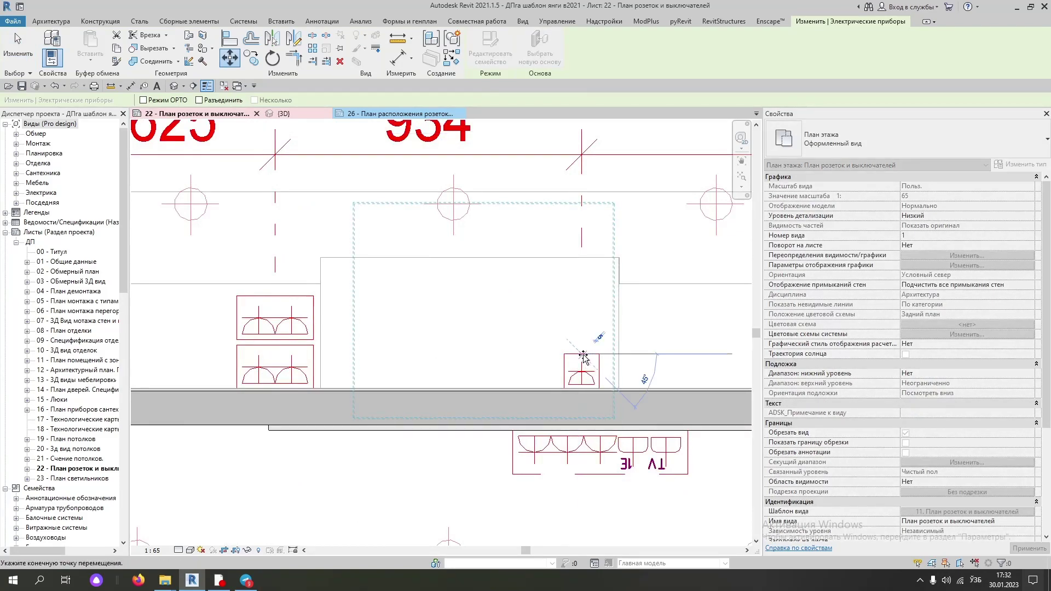
type("1")
key("Return")
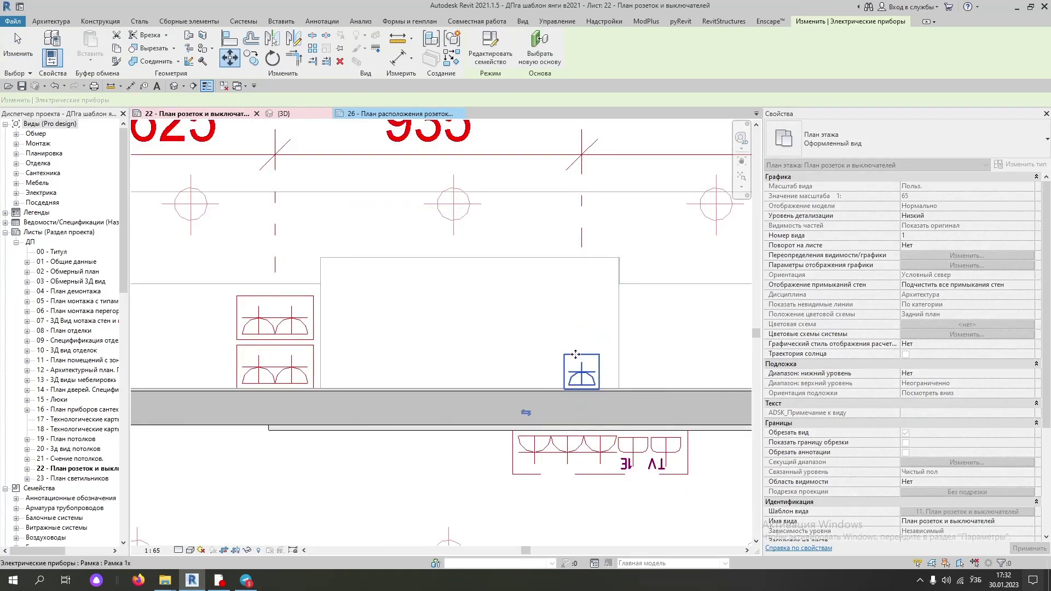
scroll(584, 360, "down", 3)
scroll(482, 302, "up", 1)
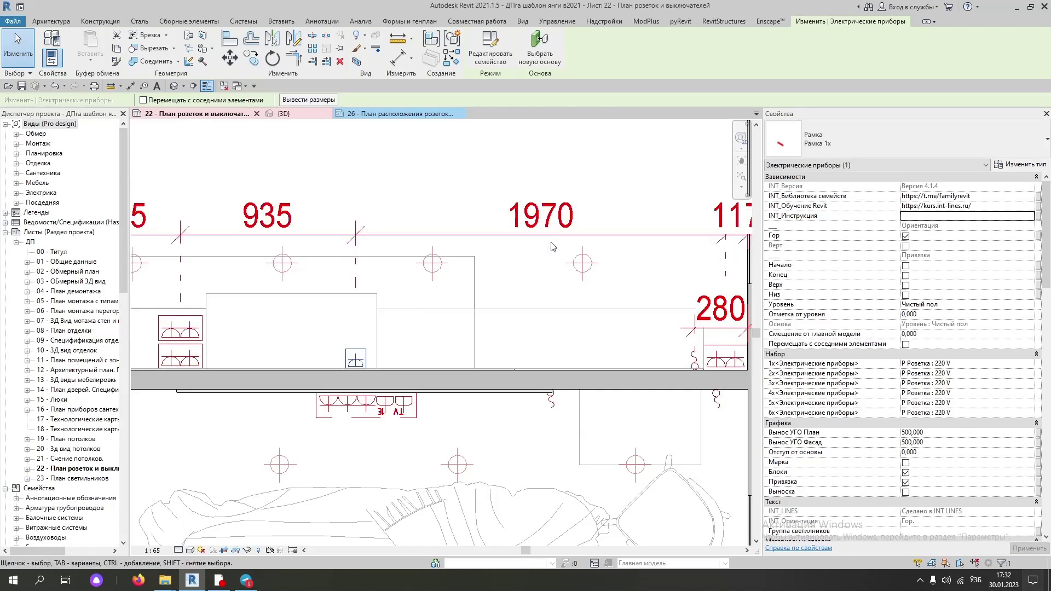
scroll(483, 302, "down", 2)
scroll(694, 241, "up", 2)
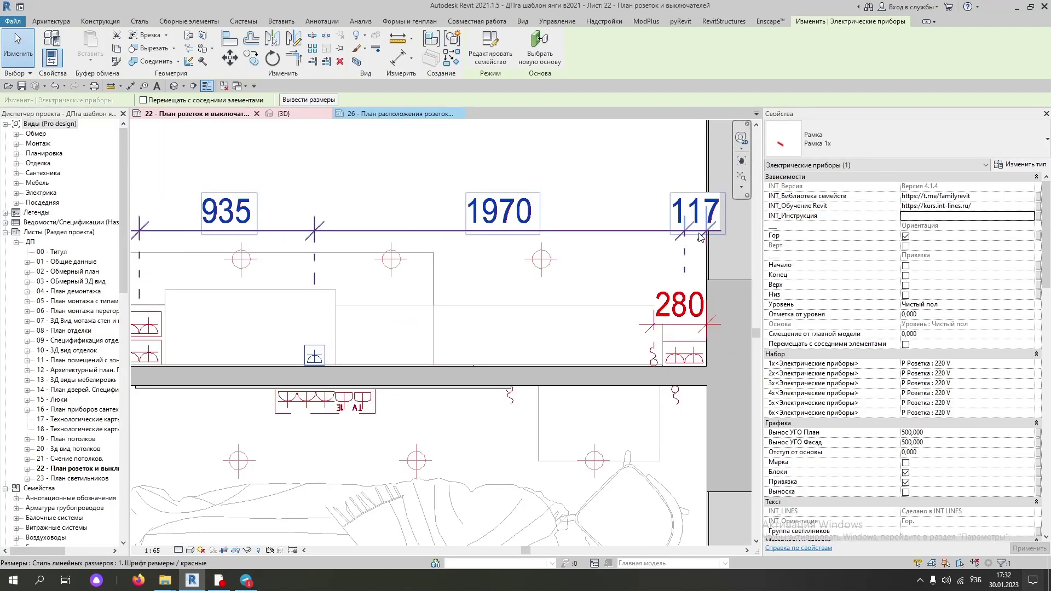
scroll(696, 237, "down", 2)
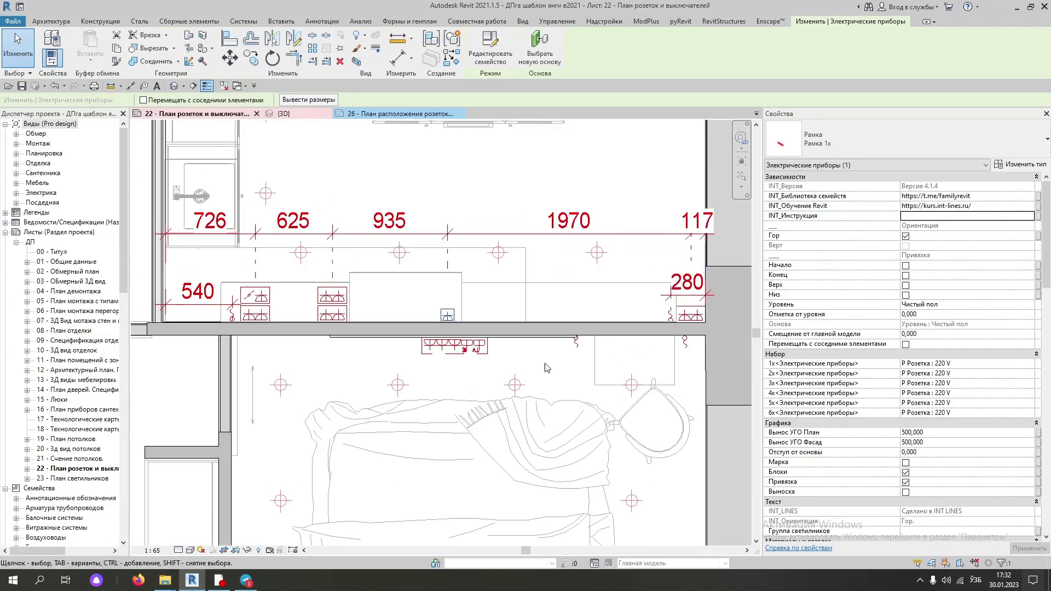
- Bring the wall sockets above the kitchen into view and start an aligned dimension (DI)
middle_click_drag(546, 368, 599, 373)
middle_click_drag(712, 298, 633, 296)
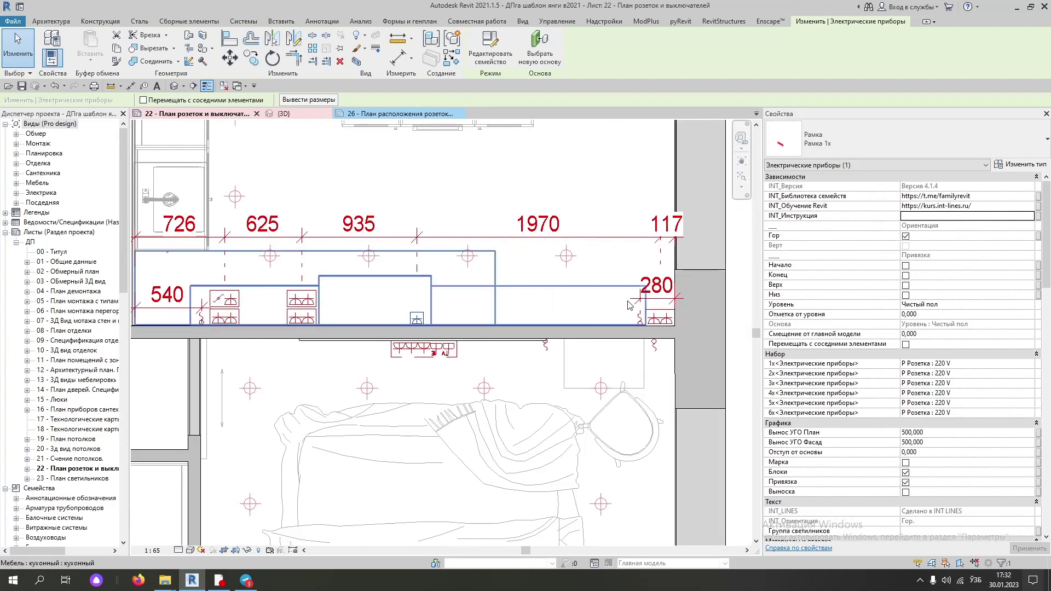
middle_click_drag(282, 335, 340, 349)
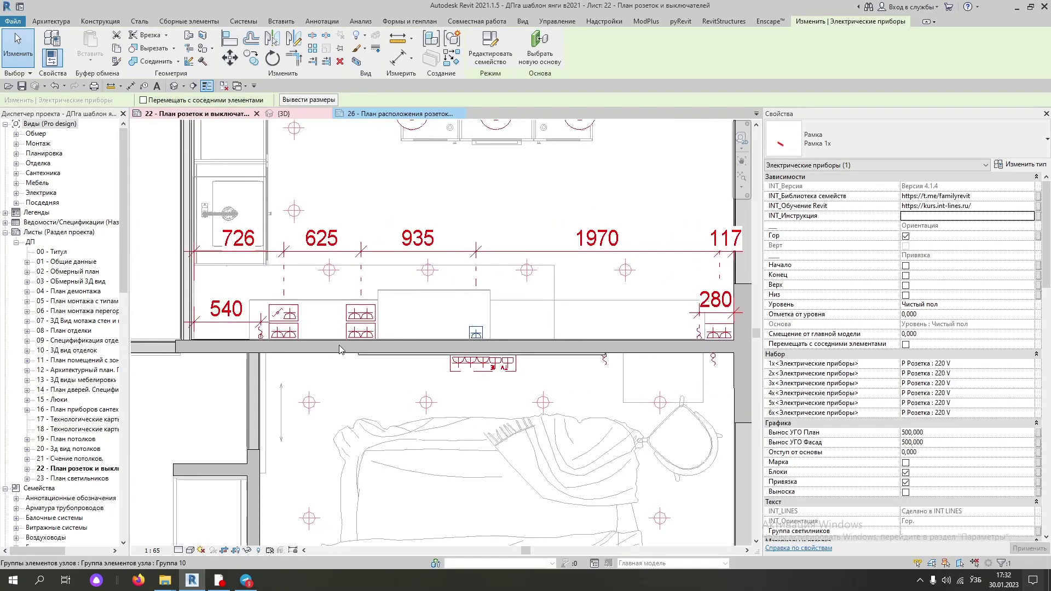
scroll(345, 341, "down", 3)
middle_click_drag(383, 285, 383, 315)
scroll(433, 261, "up", 3)
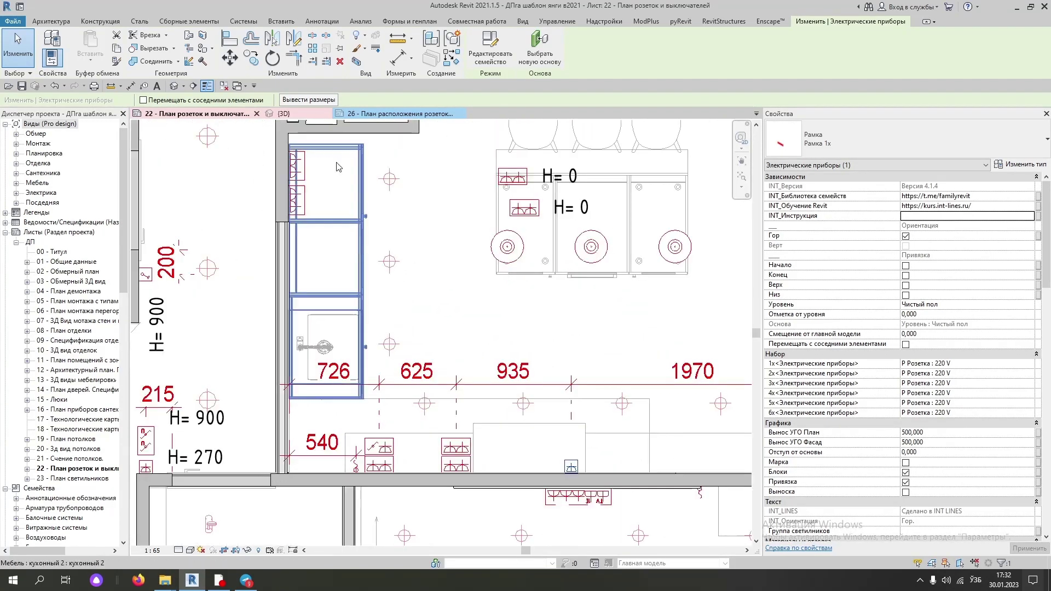
key("d")
key("i")
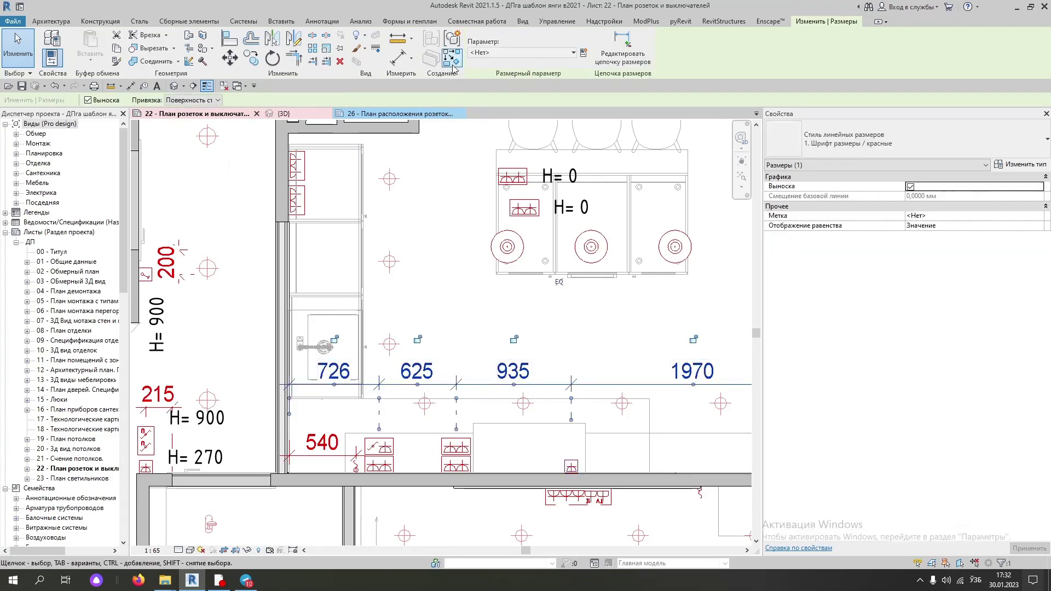
scroll(320, 211, "up", 2)
scroll(376, 314, "up", 2)
- Chain-dimension both wall socket frame centres to the top wall edge, giving 280 and 262
scroll(359, 352, "up", 2)
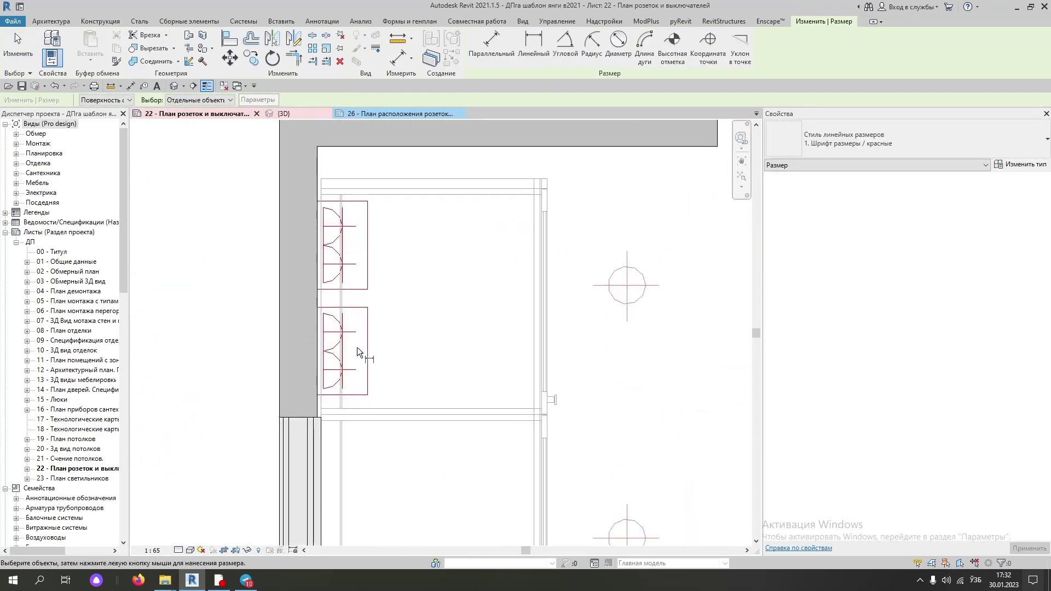
left_click(353, 352)
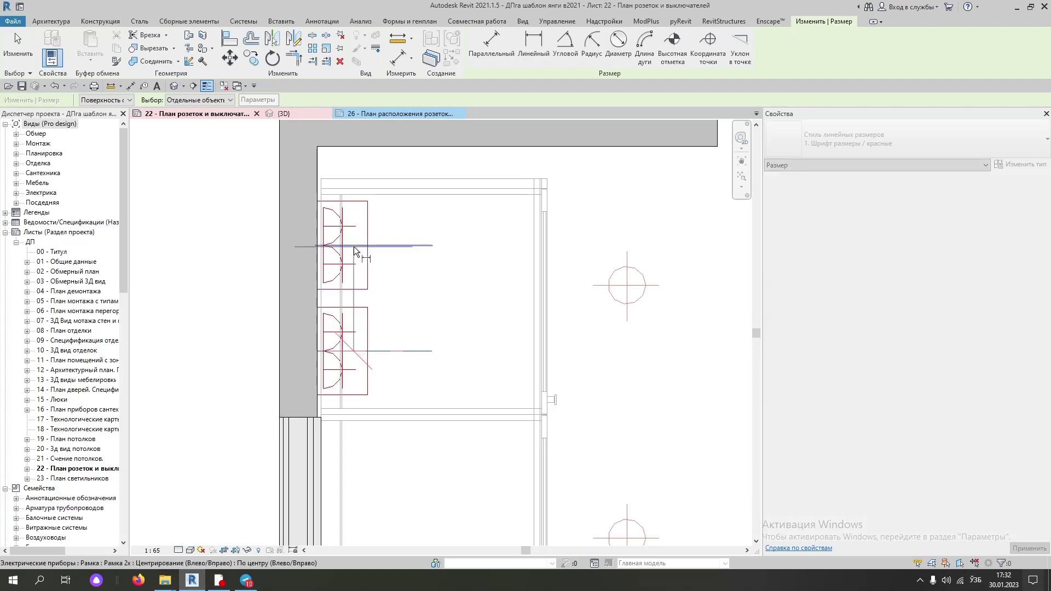
left_click(356, 245)
left_click(415, 148)
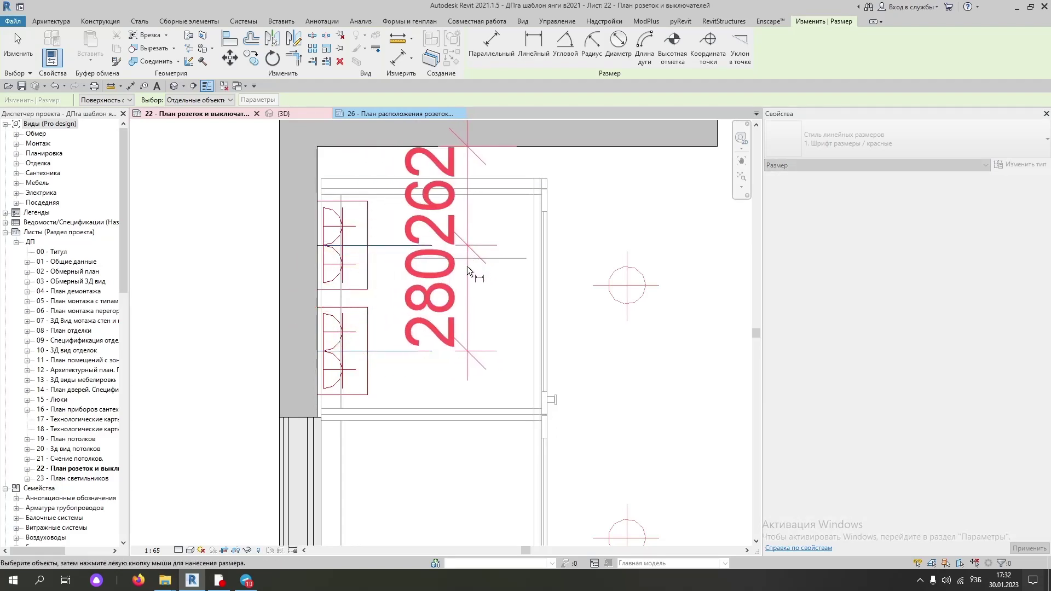
left_click(473, 311)
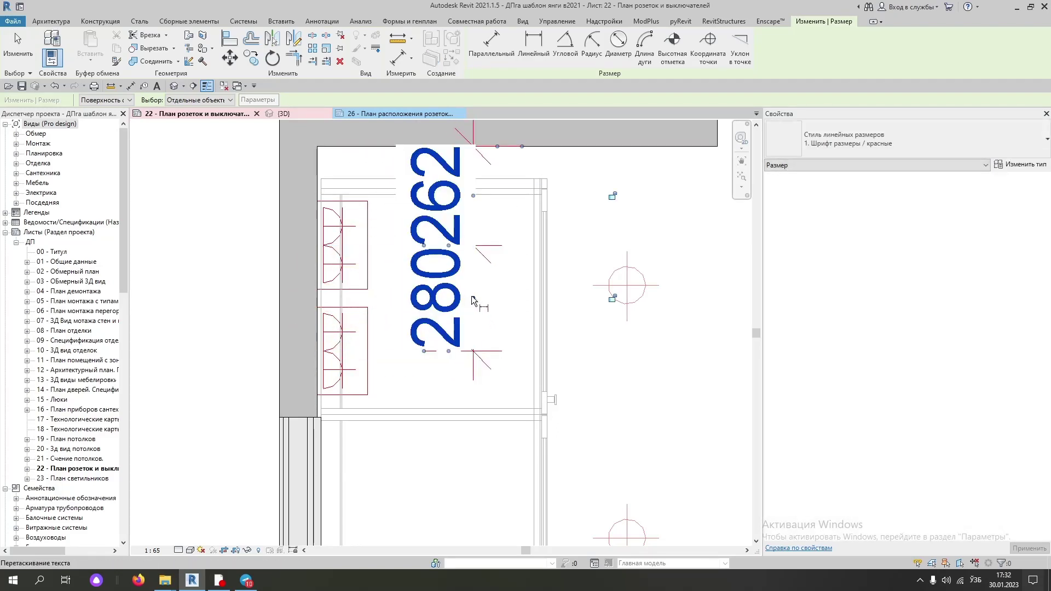
- Move the 280 value down-right on a leader so it no longer overlaps 262
left_click_drag(473, 331, 541, 429)
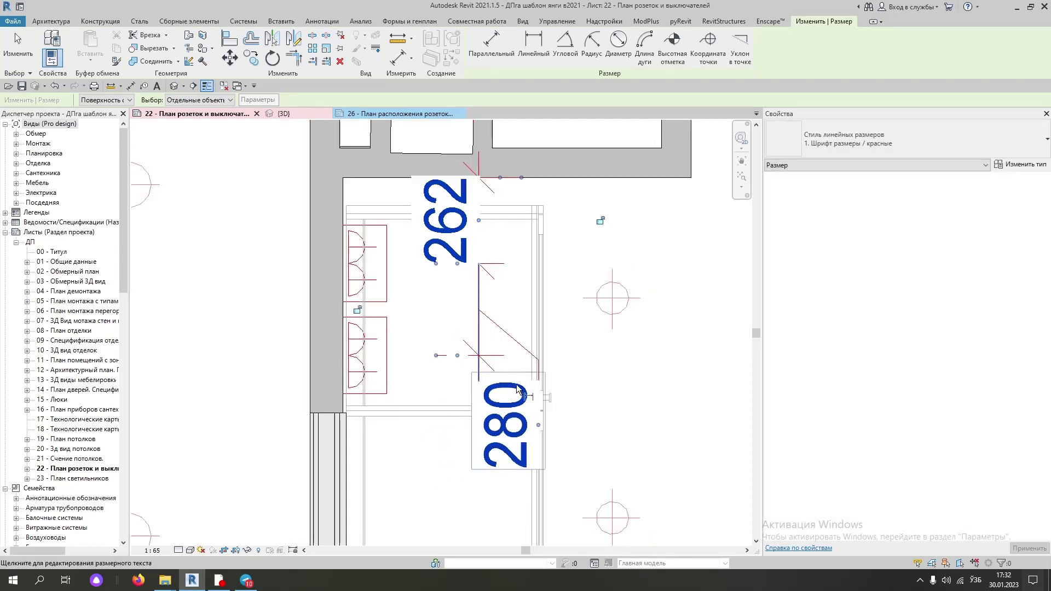
middle_click_drag(540, 427, 417, 337)
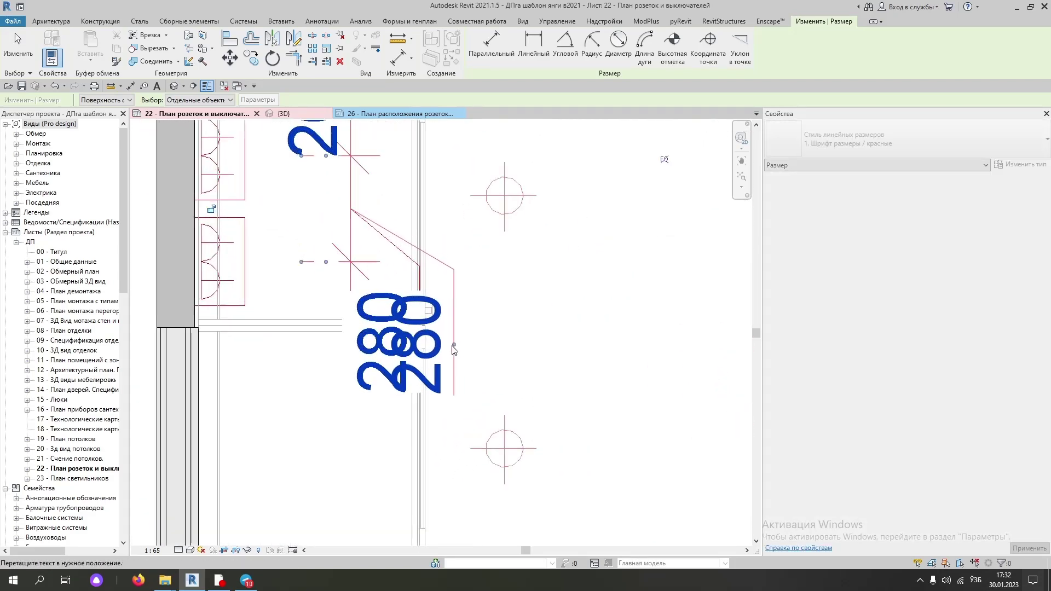
left_click_drag(418, 337, 448, 341)
scroll(376, 249, "down", 2)
middle_click_drag(376, 249, 376, 309)
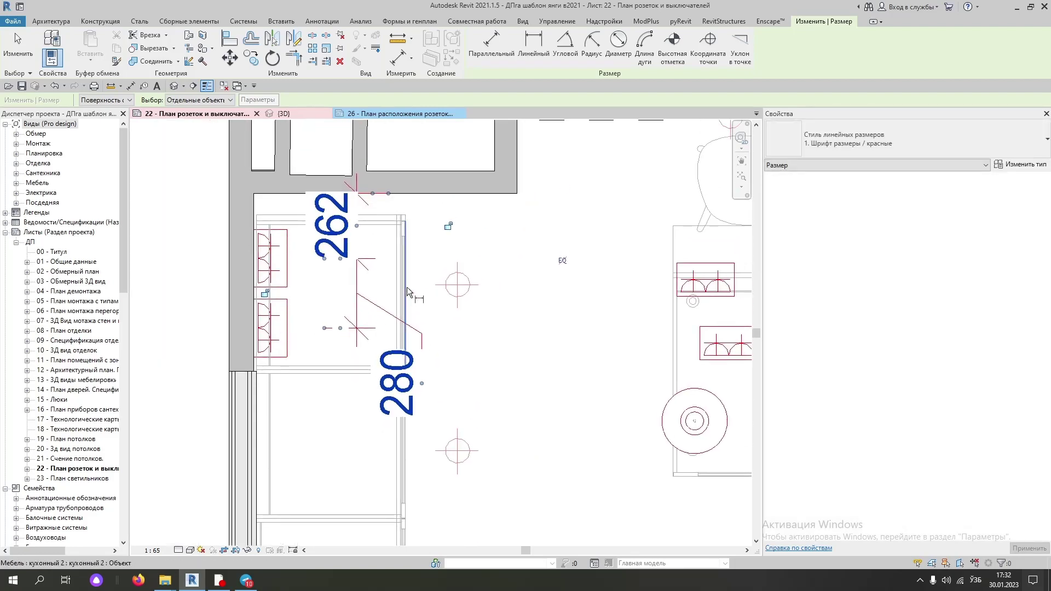
left_click_drag(357, 228, 360, 232)
scroll(377, 239, "down", 2)
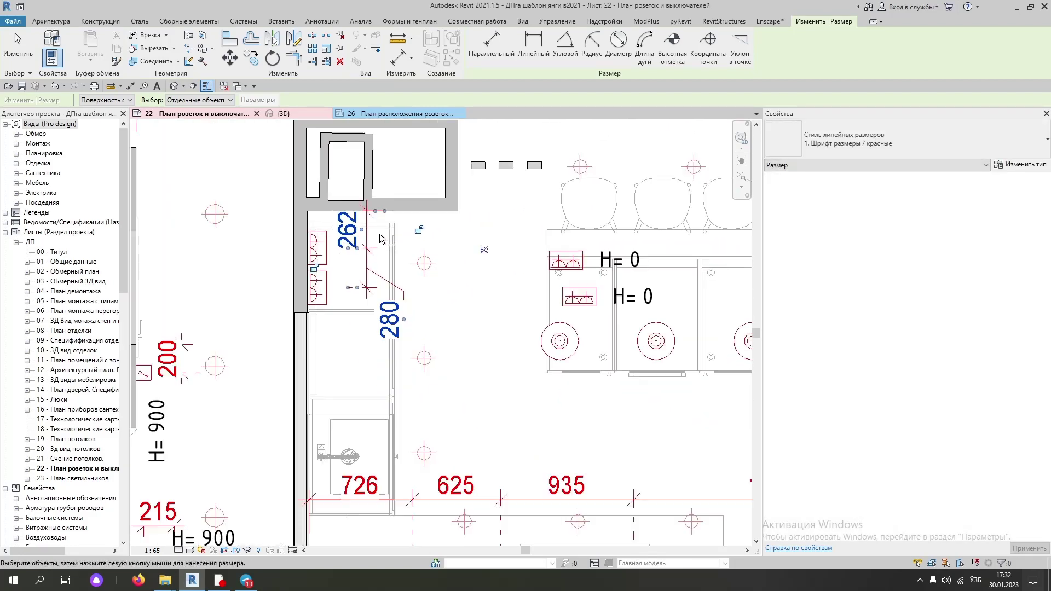
scroll(405, 336, "up", 2)
left_click_drag(340, 243, 433, 343)
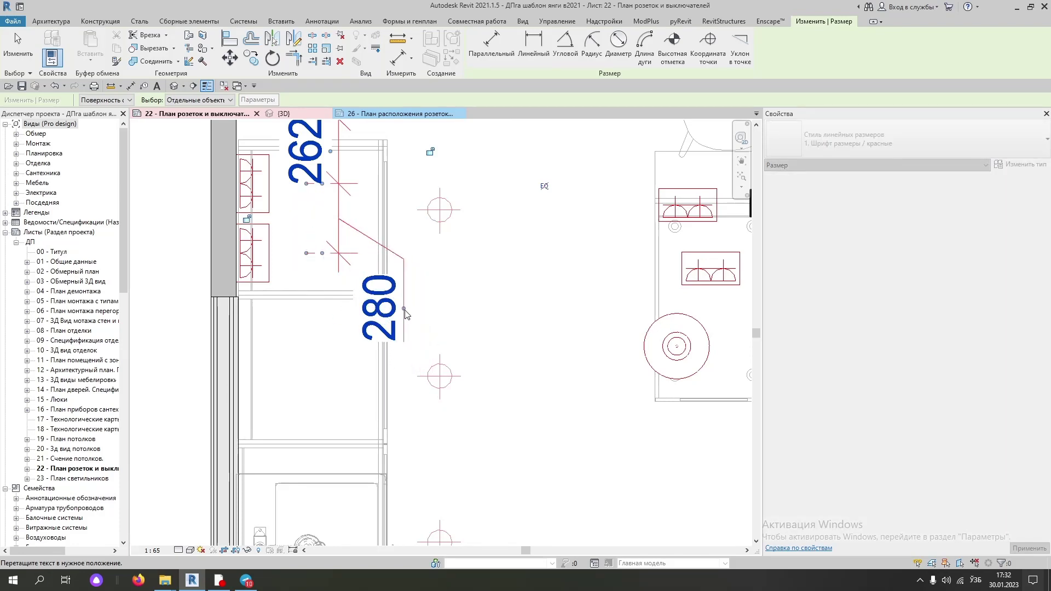
scroll(405, 315, "down", 5)
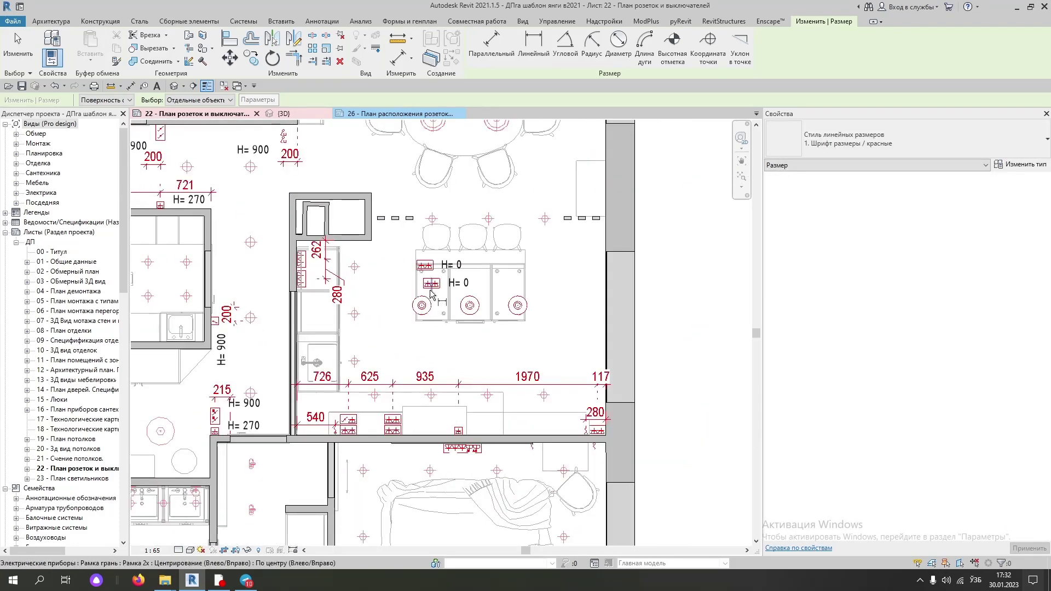
- Add a 132 dimension from the bar-island edge to the bar socket frame
scroll(431, 295, "up", 2)
scroll(397, 279, "up", 5)
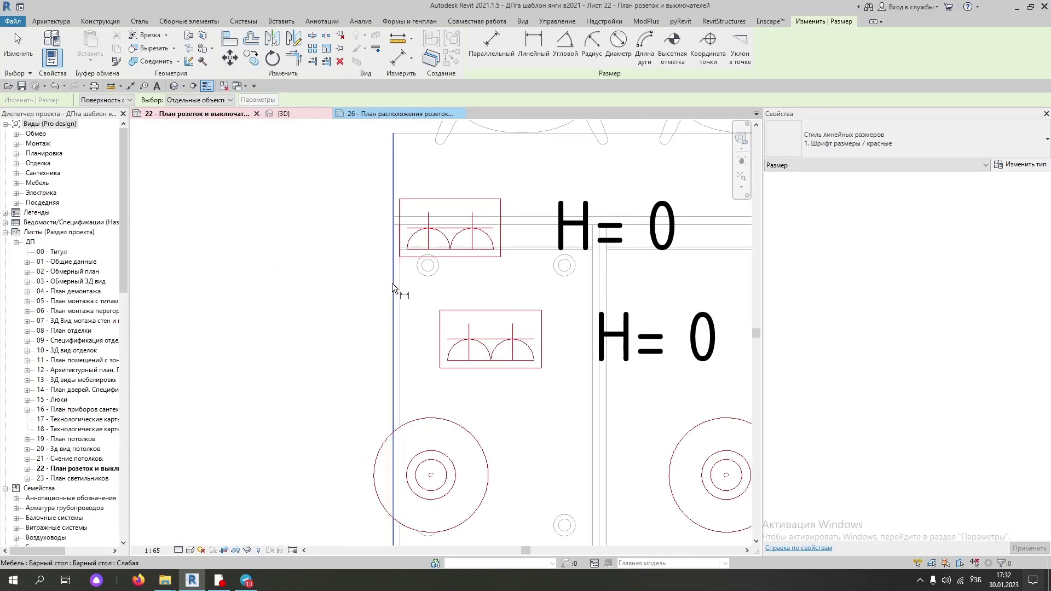
left_click(392, 284)
left_click(449, 226)
scroll(450, 225, "down", 2)
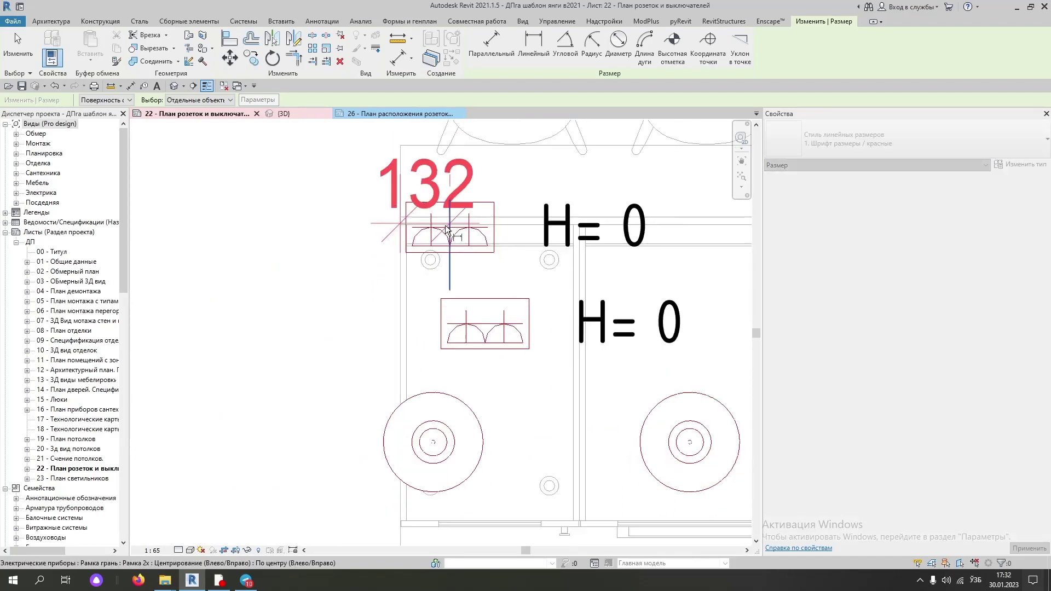
left_click(380, 208)
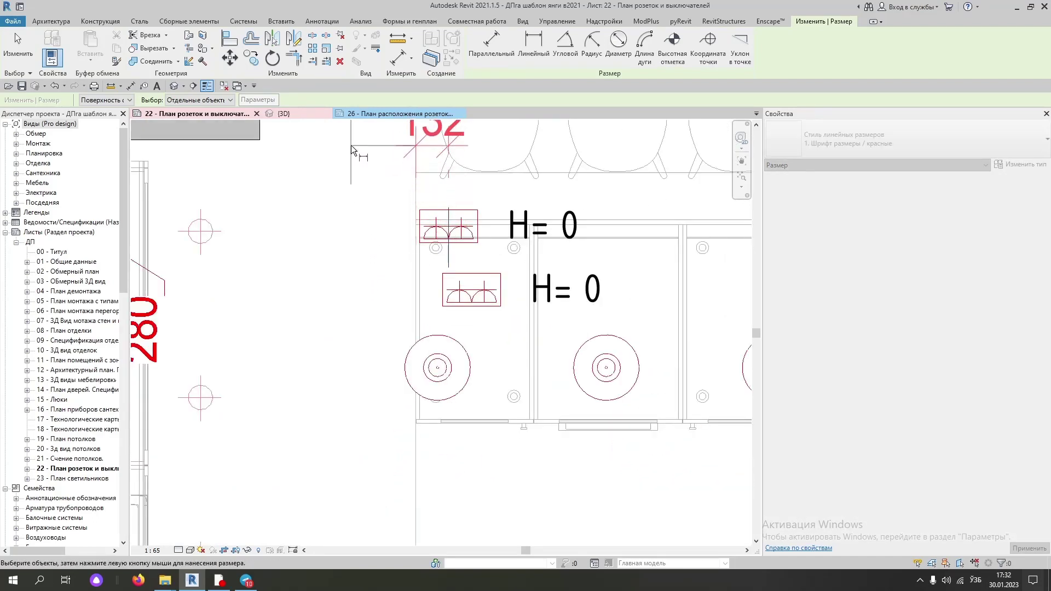
- Start the 267/743 chain from the upper socket frame's edge, zooming to the wall line
scroll(448, 232, "up", 2)
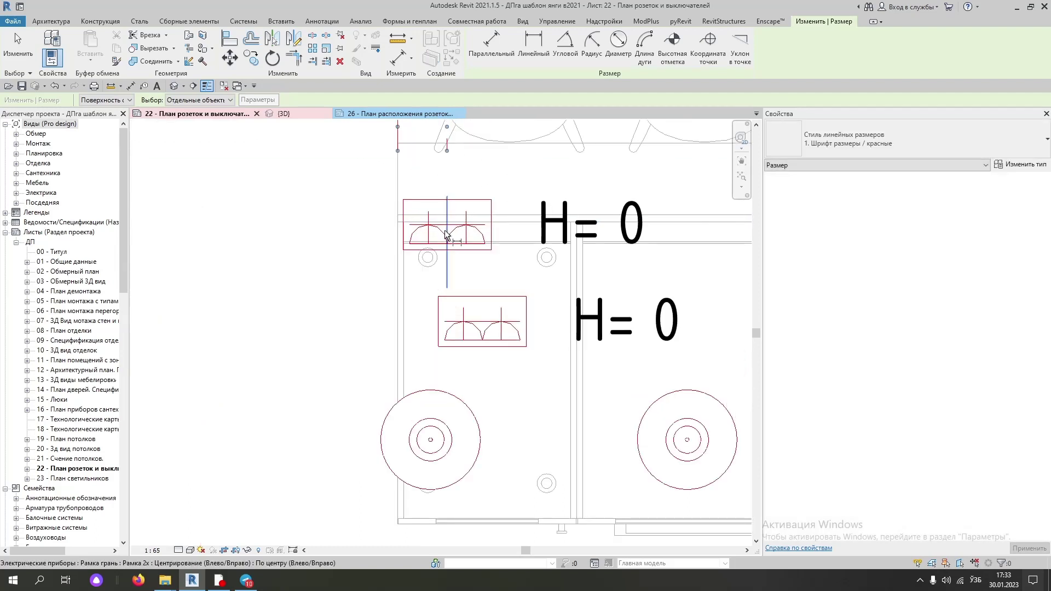
left_click(414, 148)
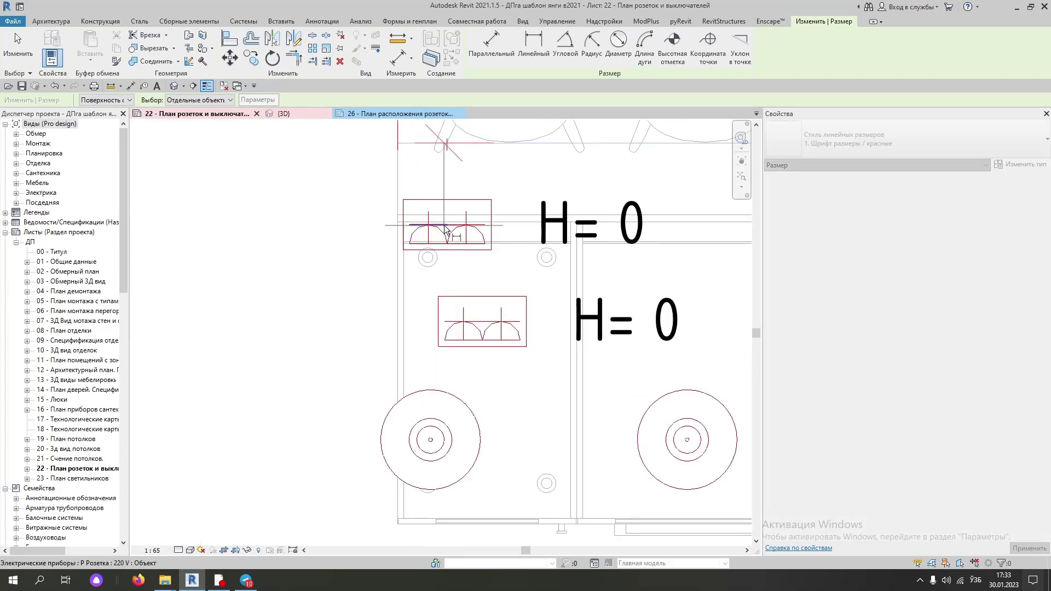
scroll(411, 227, "up", 2)
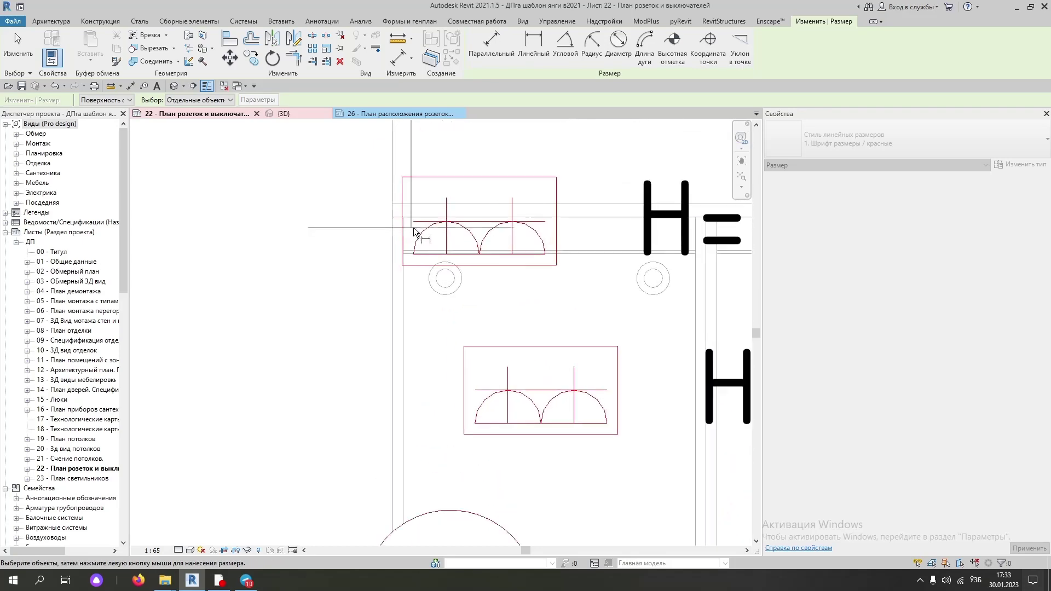
scroll(417, 228, "up", 2)
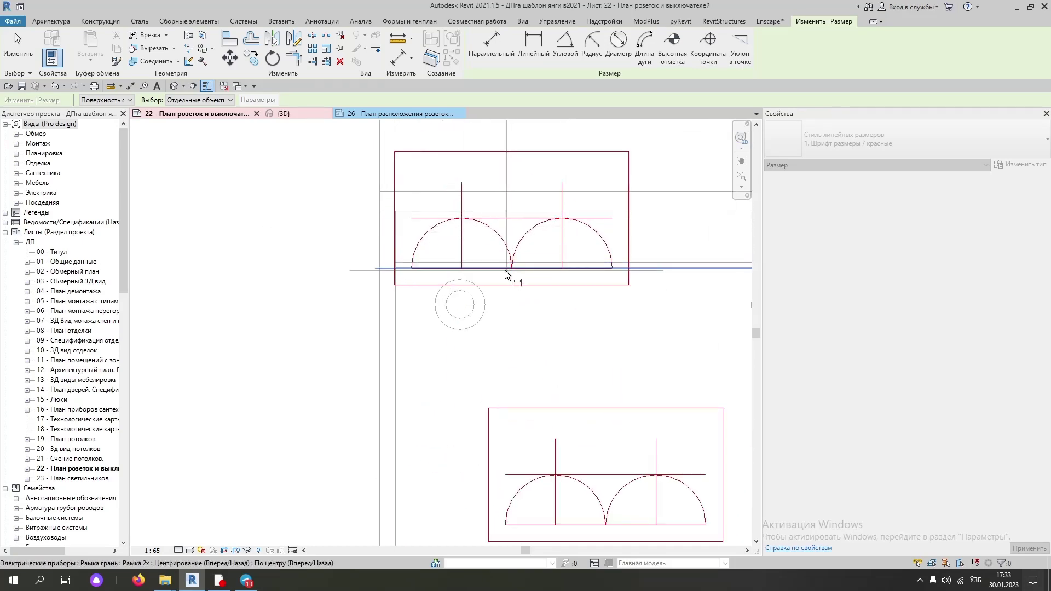
scroll(501, 273, "down", 1)
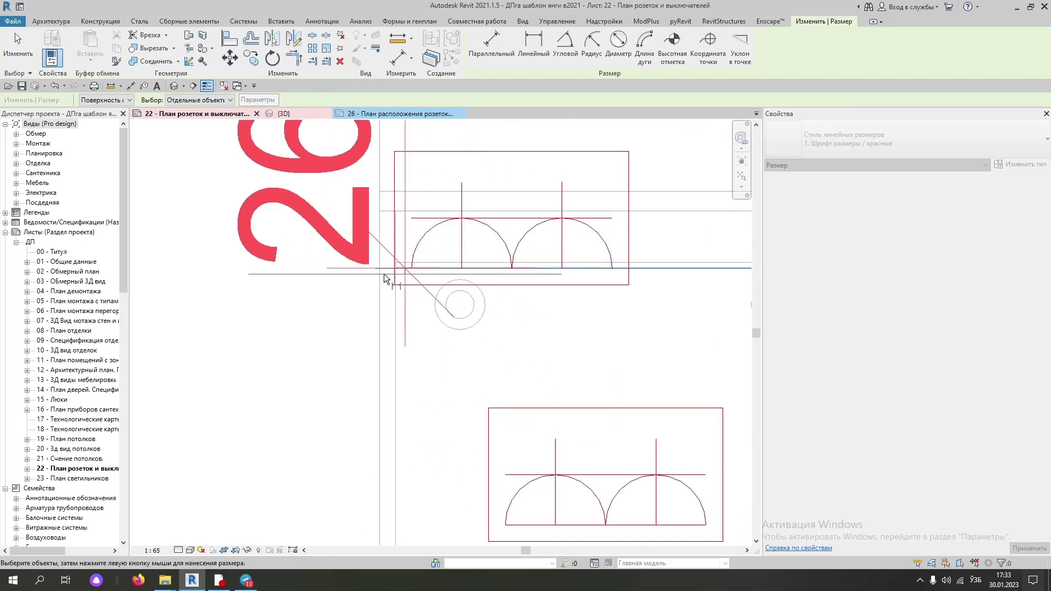
scroll(359, 300, "down", 2)
scroll(346, 373, "down", 1)
scroll(384, 372, "up", 2)
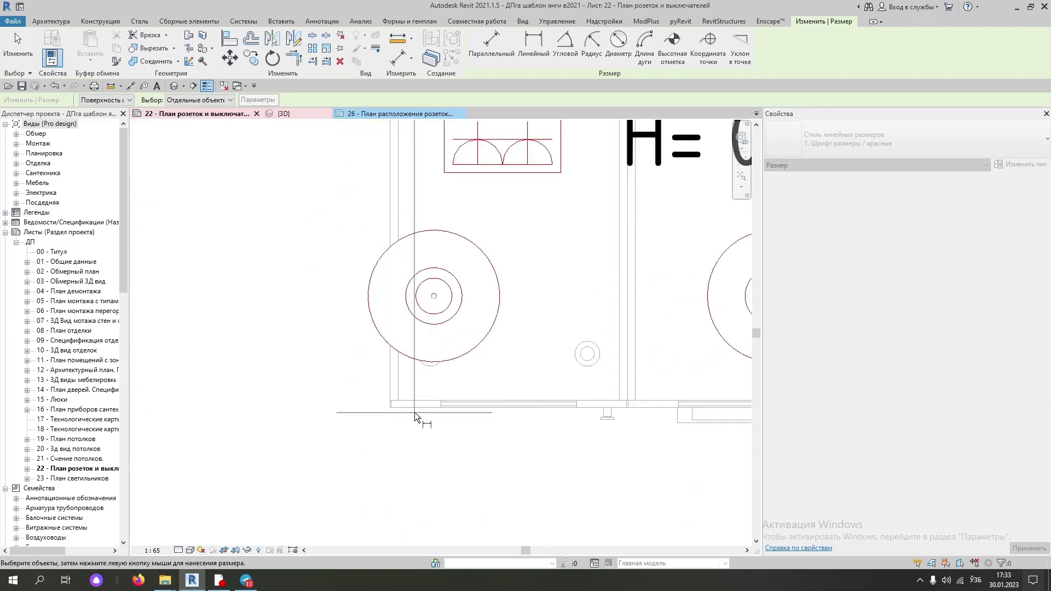
scroll(355, 411, "down", 2)
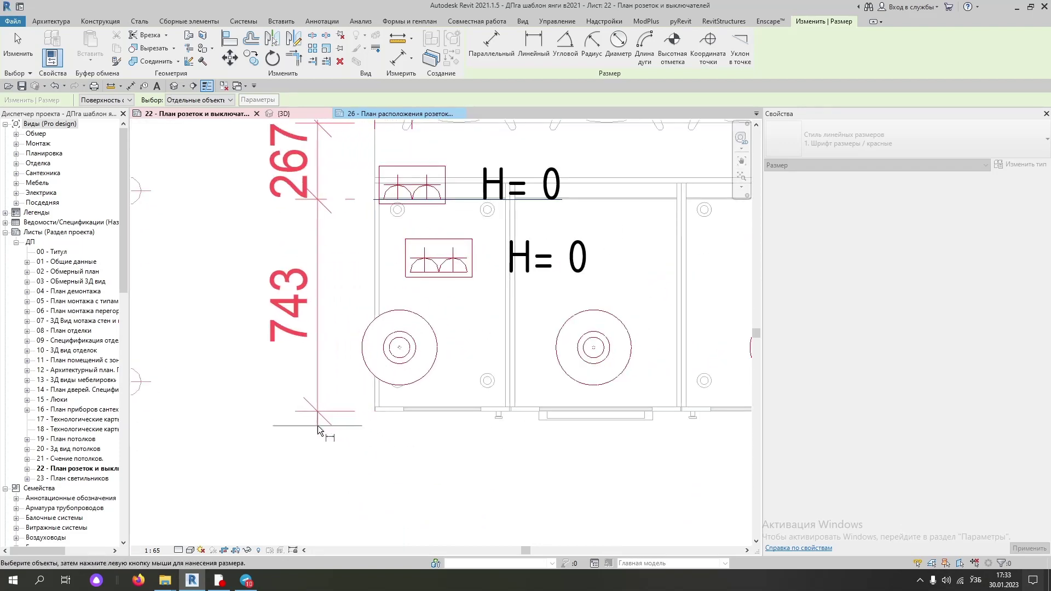
- Place the 267/743 vertical chain dimension left of the bar island
left_click(318, 426)
middle_click_drag(425, 265, 375, 315)
scroll(375, 315, "up", 3)
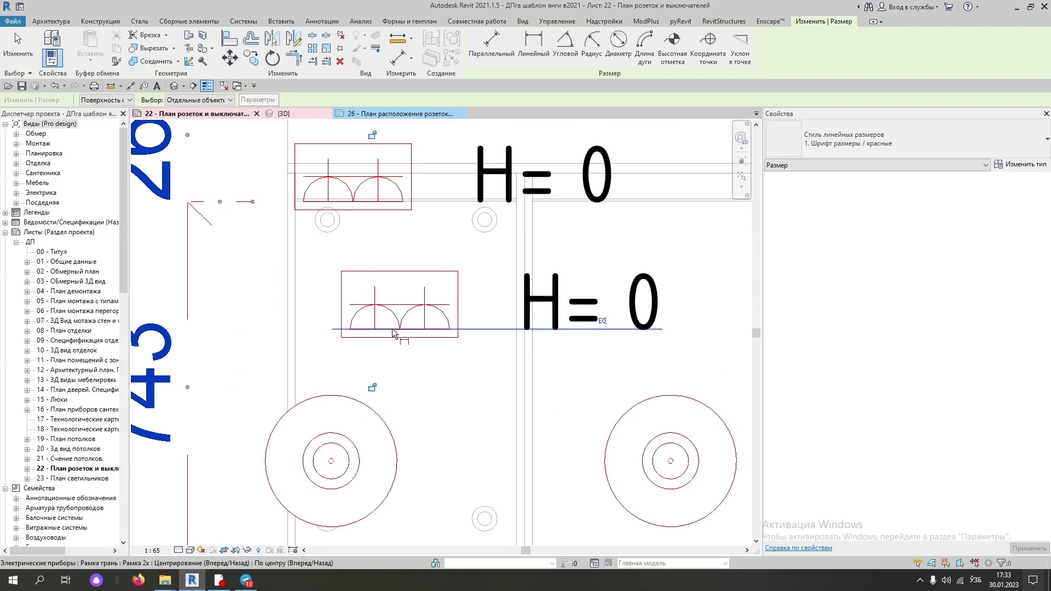
scroll(393, 329, "down", 2)
scroll(408, 362, "down", 1)
scroll(400, 408, "up", 1)
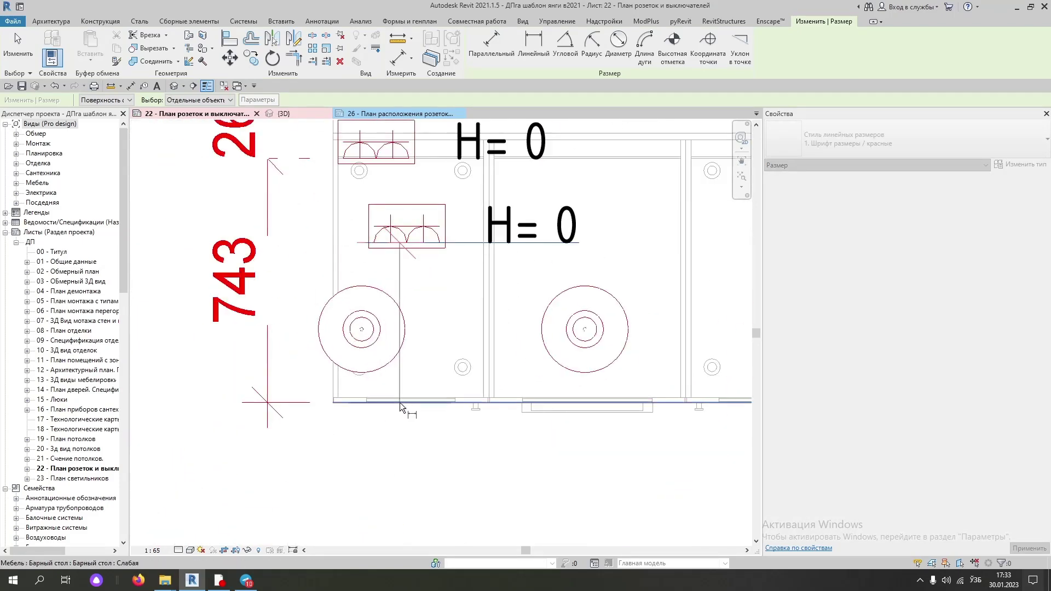
- Dimension the lower bar-island socket frame between the wall lines with a 523/487 chain
left_click(400, 407)
scroll(400, 416, "up", 1)
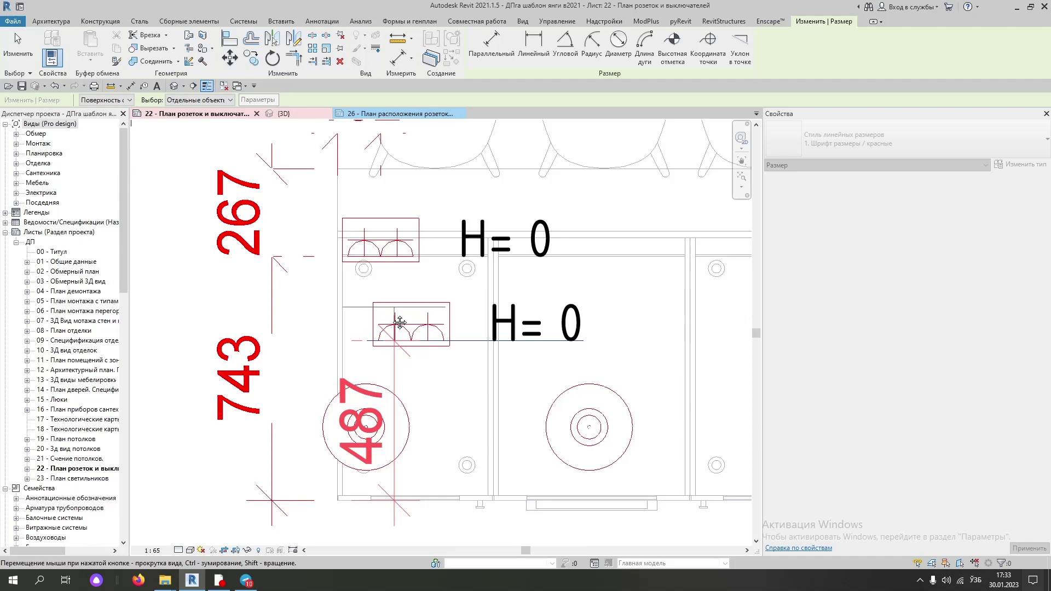
middle_click_drag(410, 264, 412, 307)
left_click(408, 248)
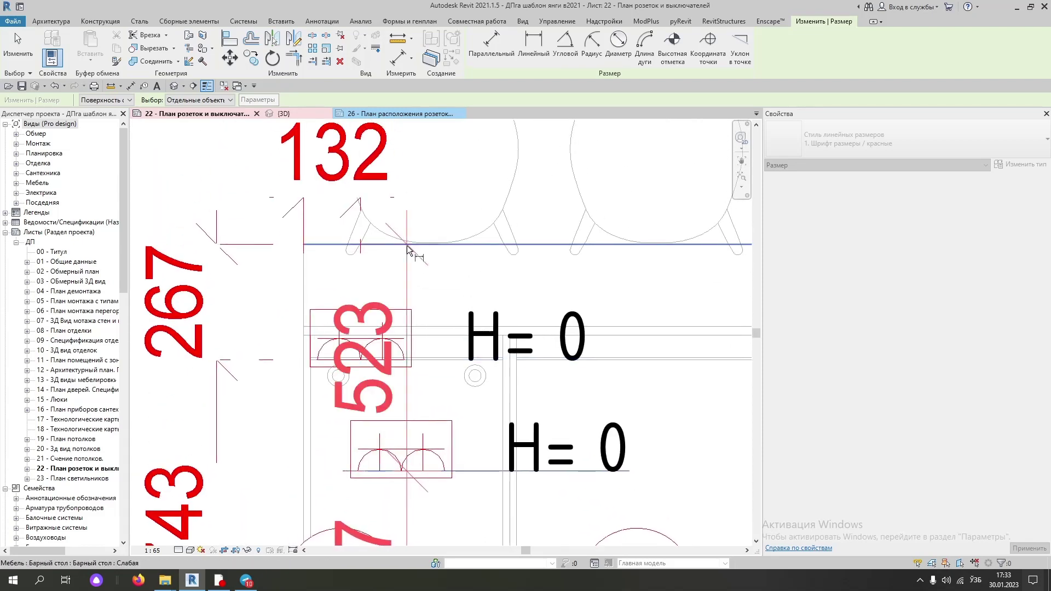
scroll(419, 331, "down", 3)
scroll(464, 392, "down", 2)
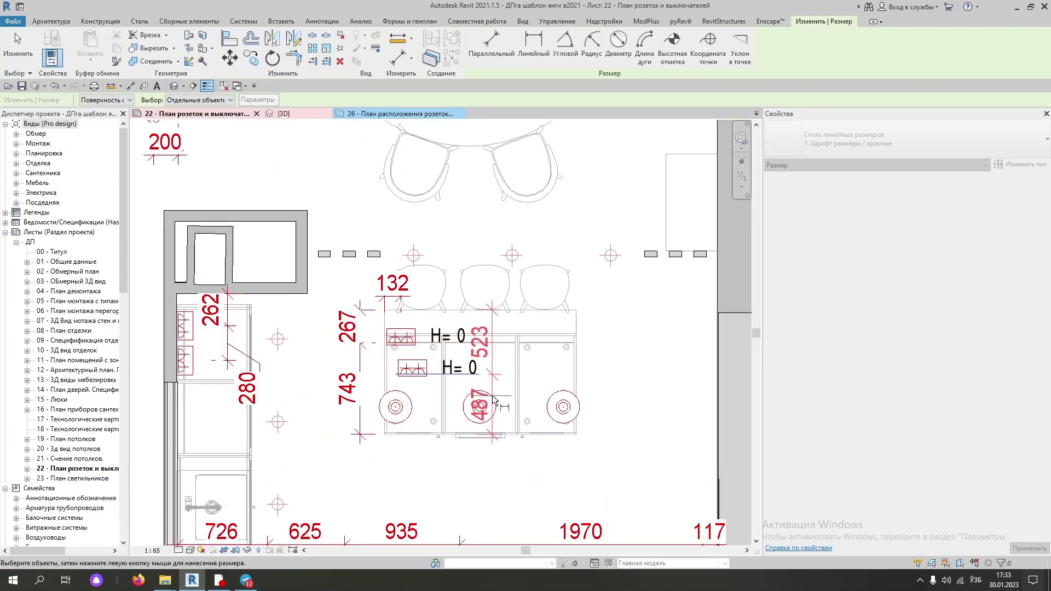
left_click(452, 404)
- Add a 225 horizontal dimension from the lower socket frame centre, placed below the island
scroll(397, 383, "up", 3)
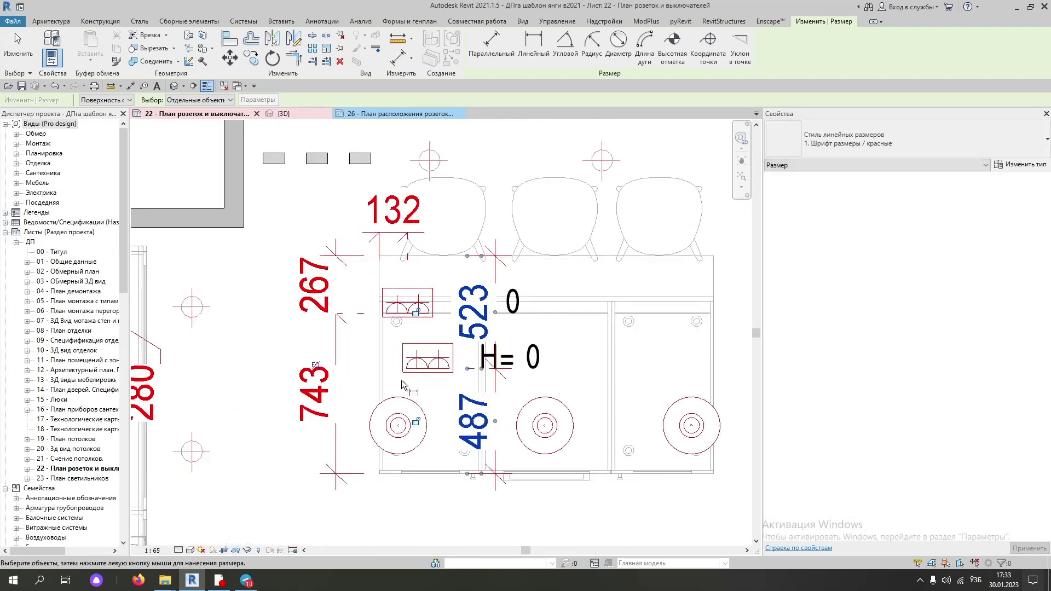
scroll(391, 380, "up", 2)
left_click(388, 376)
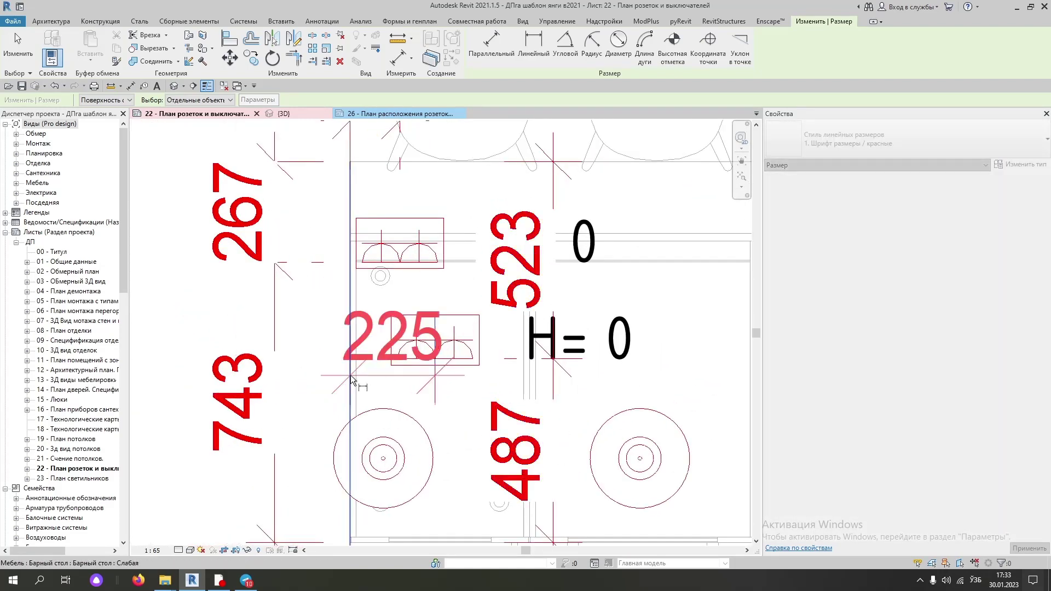
scroll(350, 379, "down", 2)
scroll(344, 470, "down", 1)
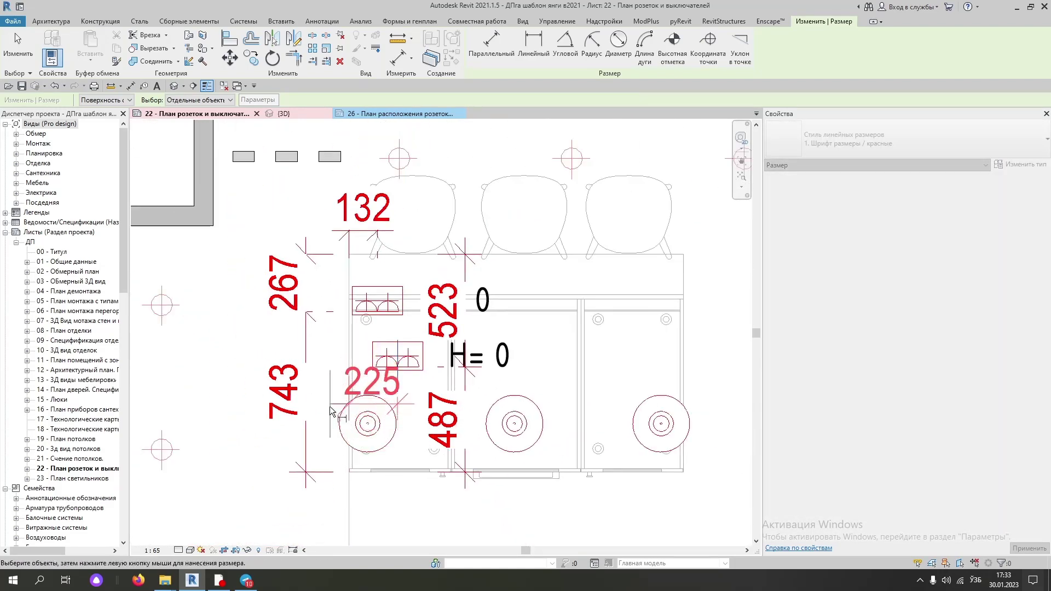
left_click(335, 530)
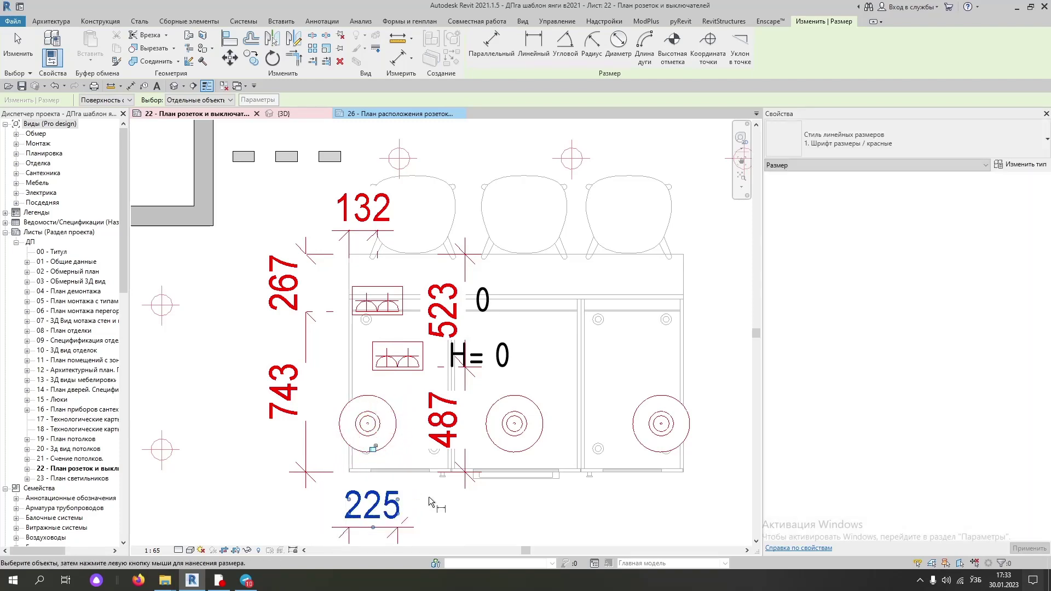
left_click(23, 49)
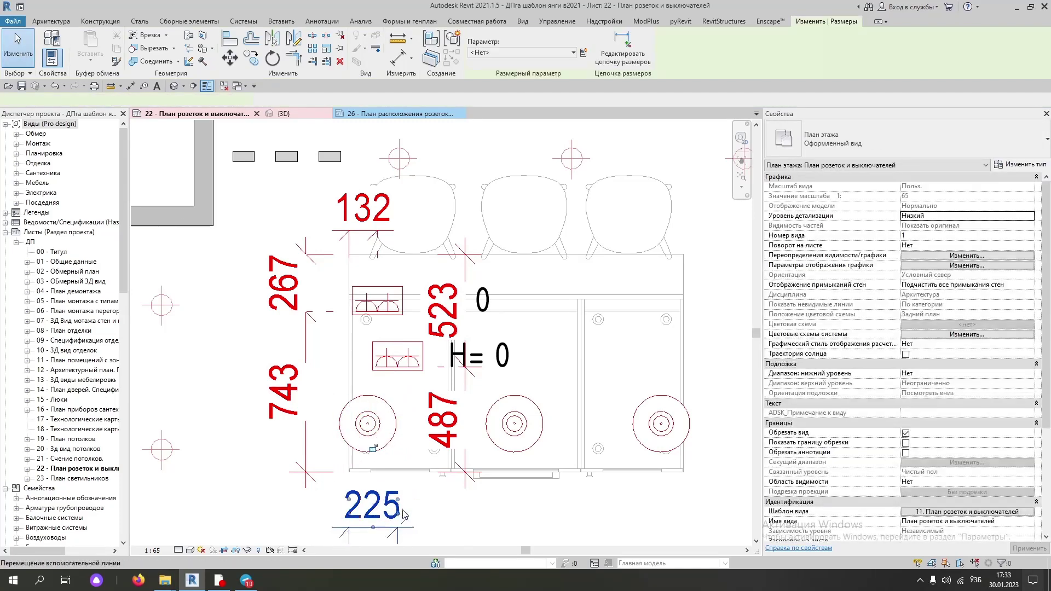
left_click(397, 501)
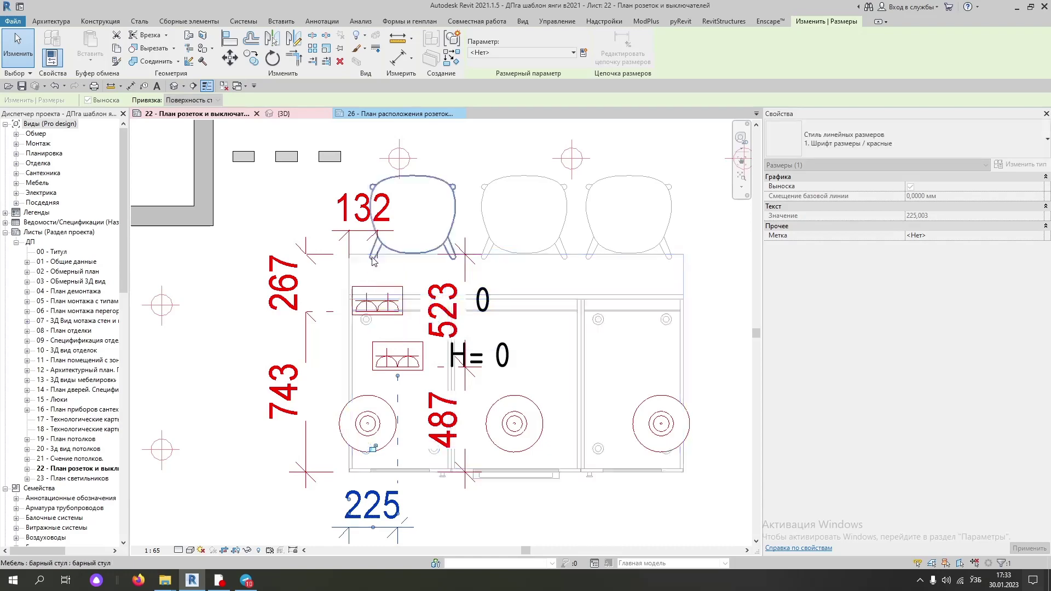
left_click(379, 237)
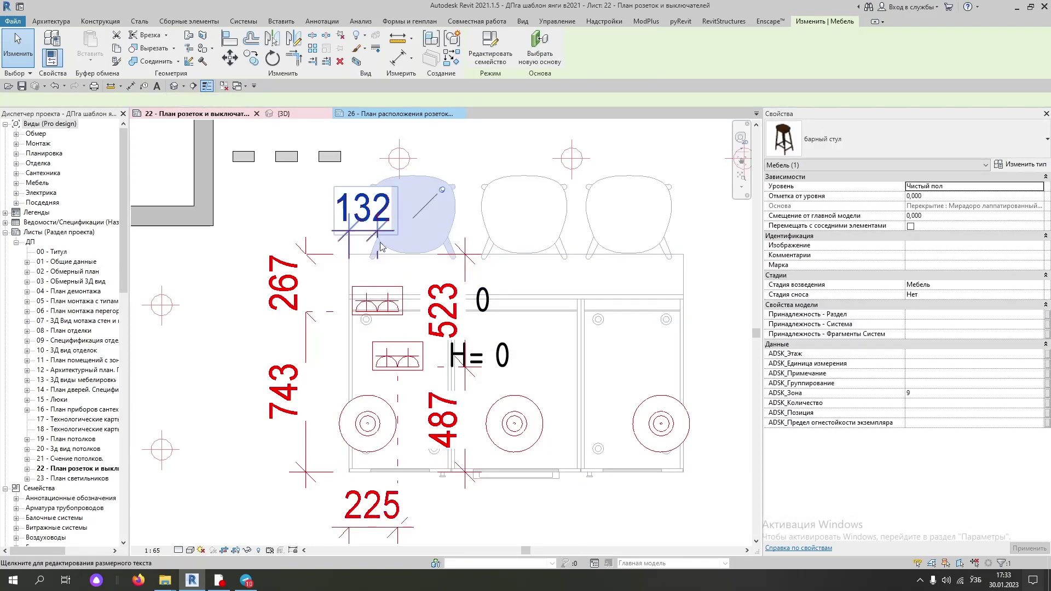
left_click(381, 248)
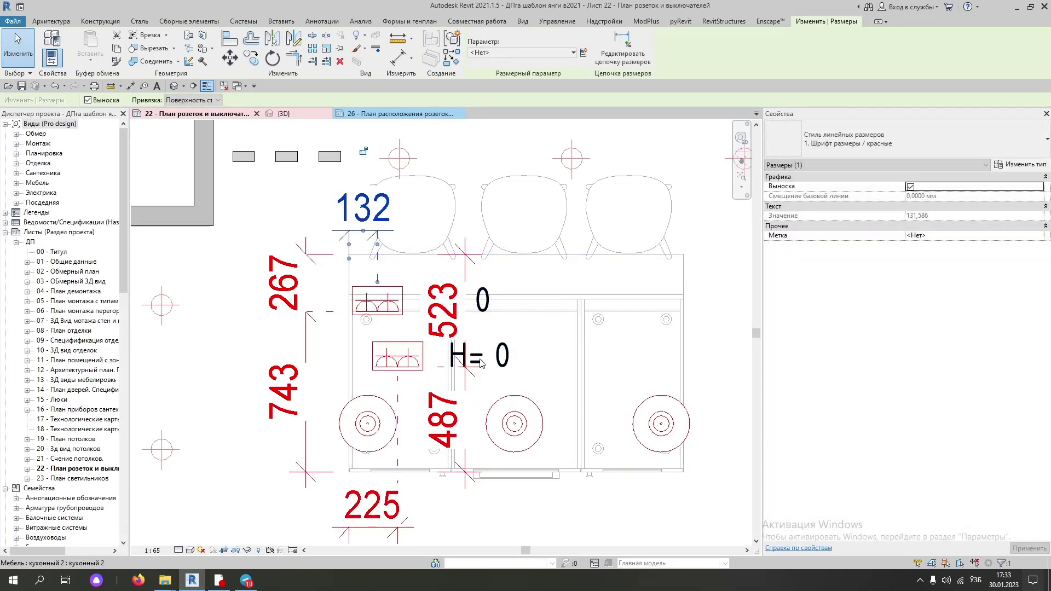
left_click(410, 372)
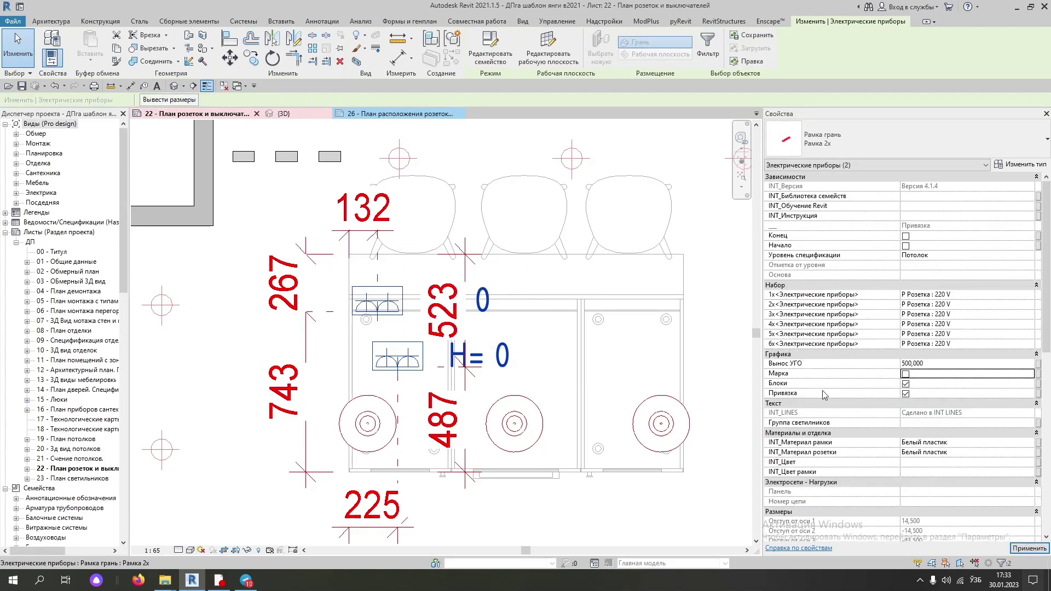
scroll(284, 361, "down", 2)
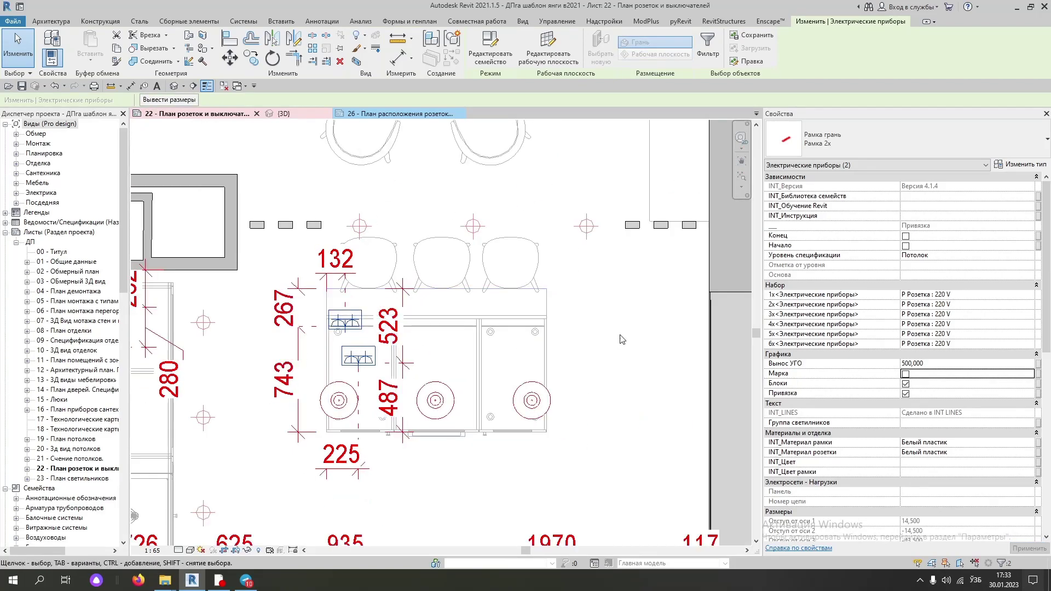
left_click(556, 368)
scroll(556, 369, "down", 2)
middle_click_drag(587, 442, 521, 370)
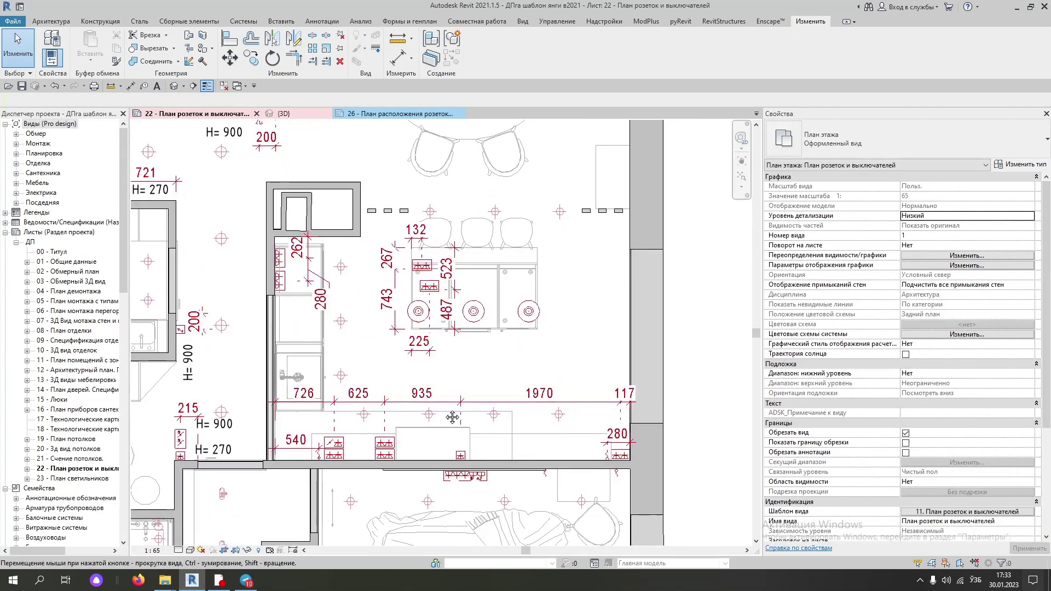
middle_click_drag(416, 329, 410, 340)
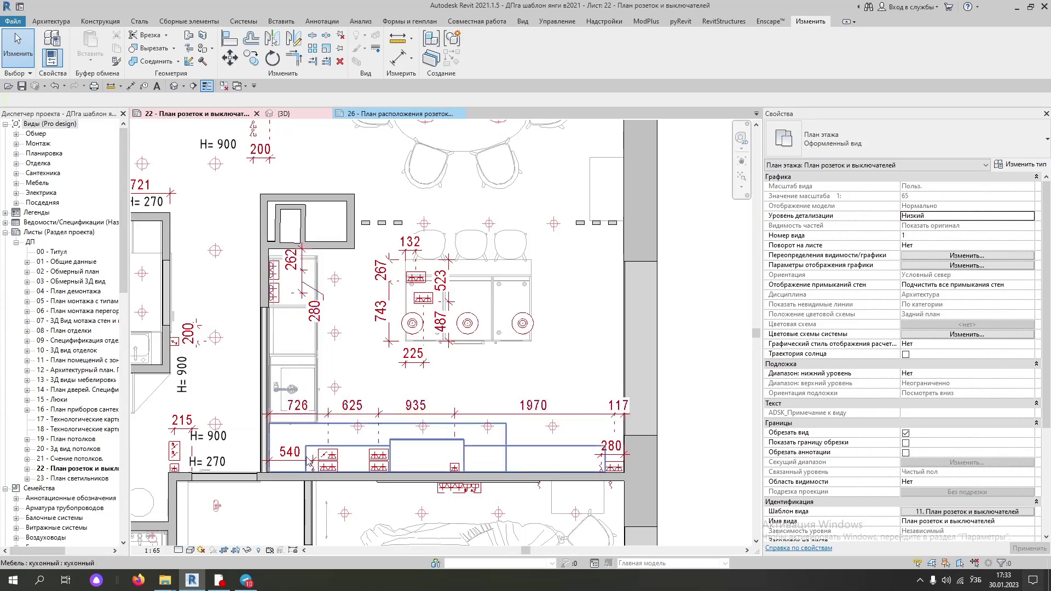
scroll(585, 449, "up", 2)
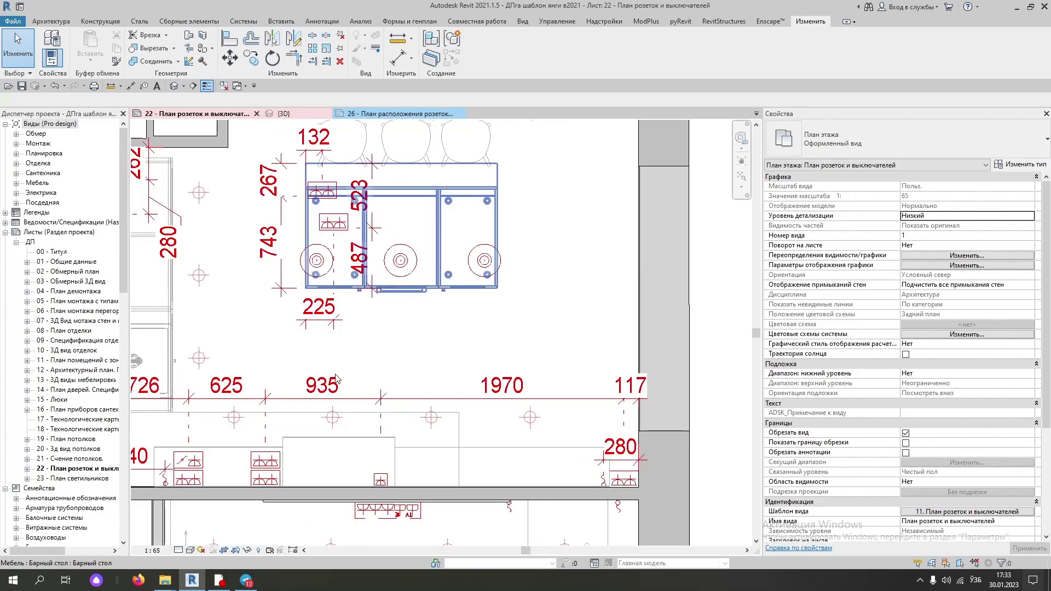
middle_click_drag(350, 383, 479, 454)
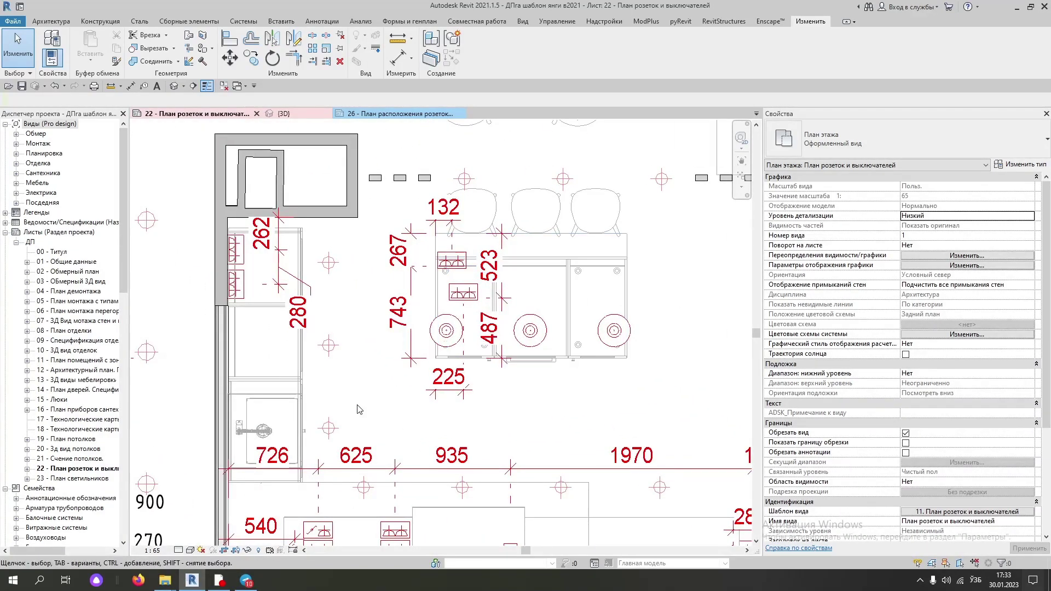